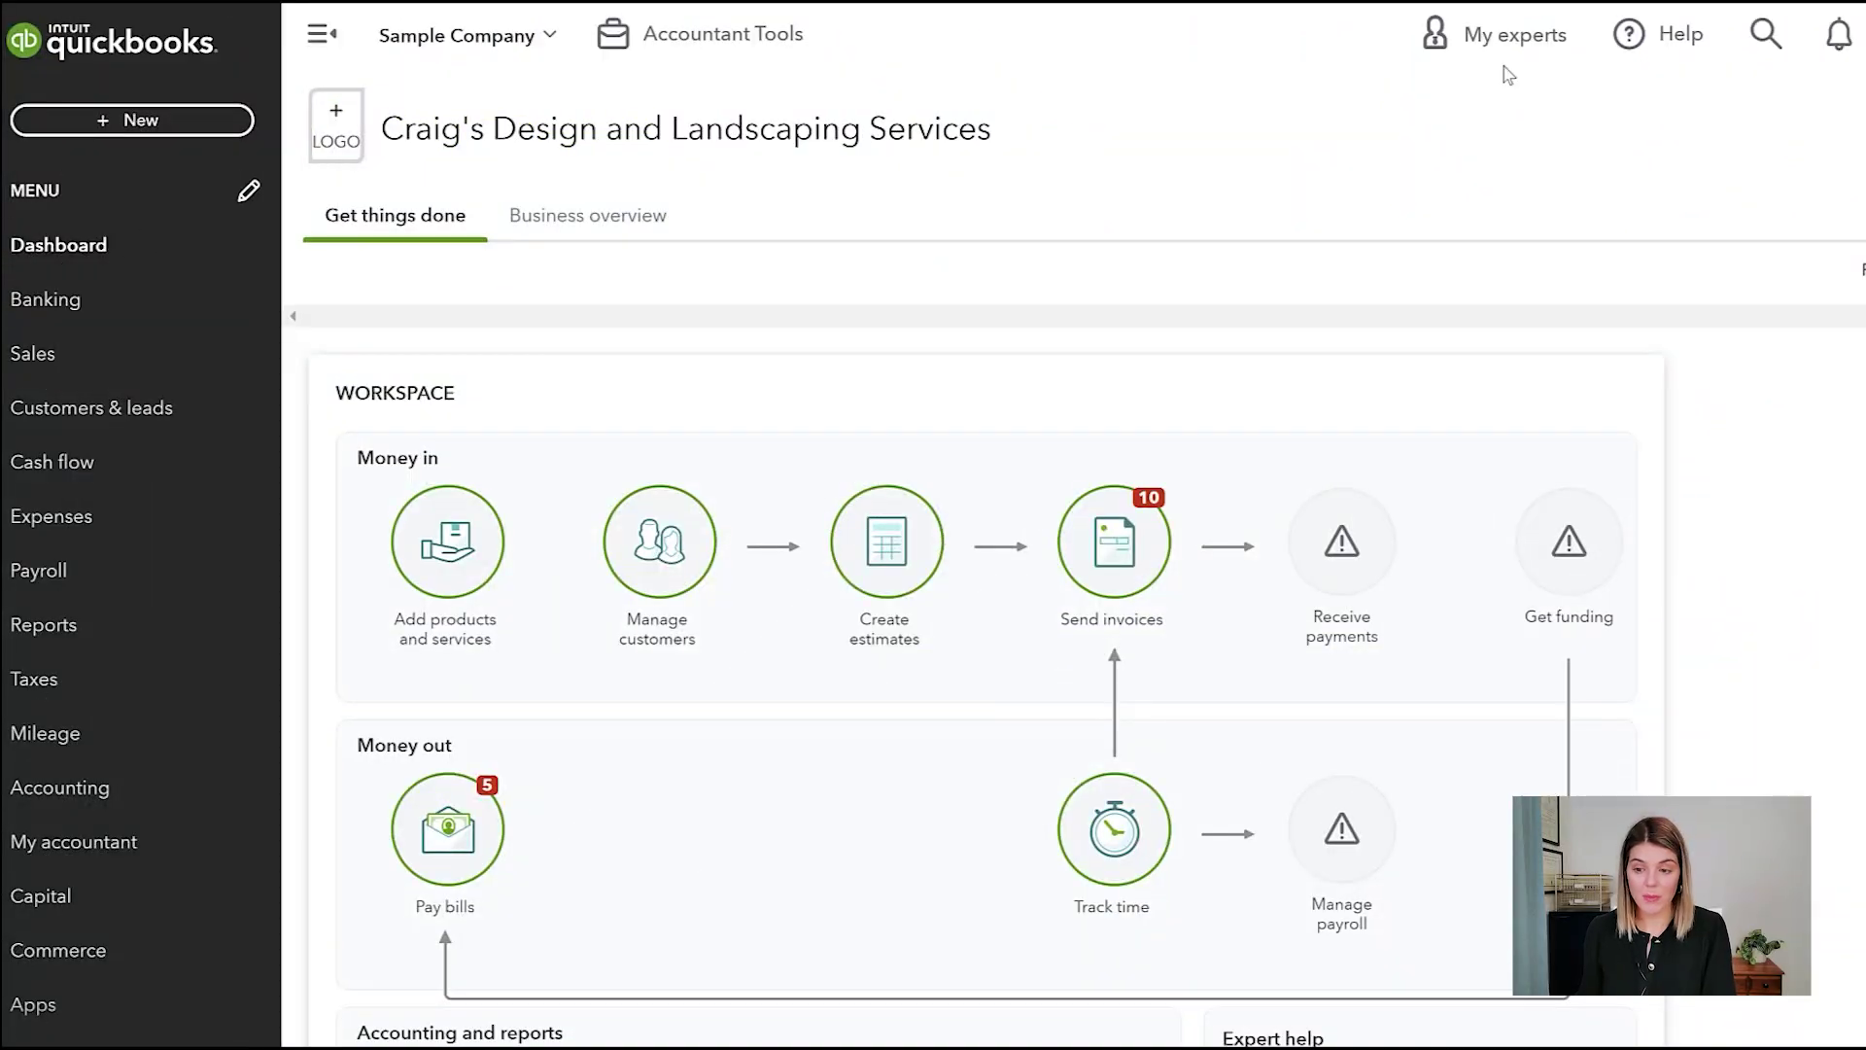
# Check the company settings for the option to switch to Business view
pyautogui.click(1743, 46)
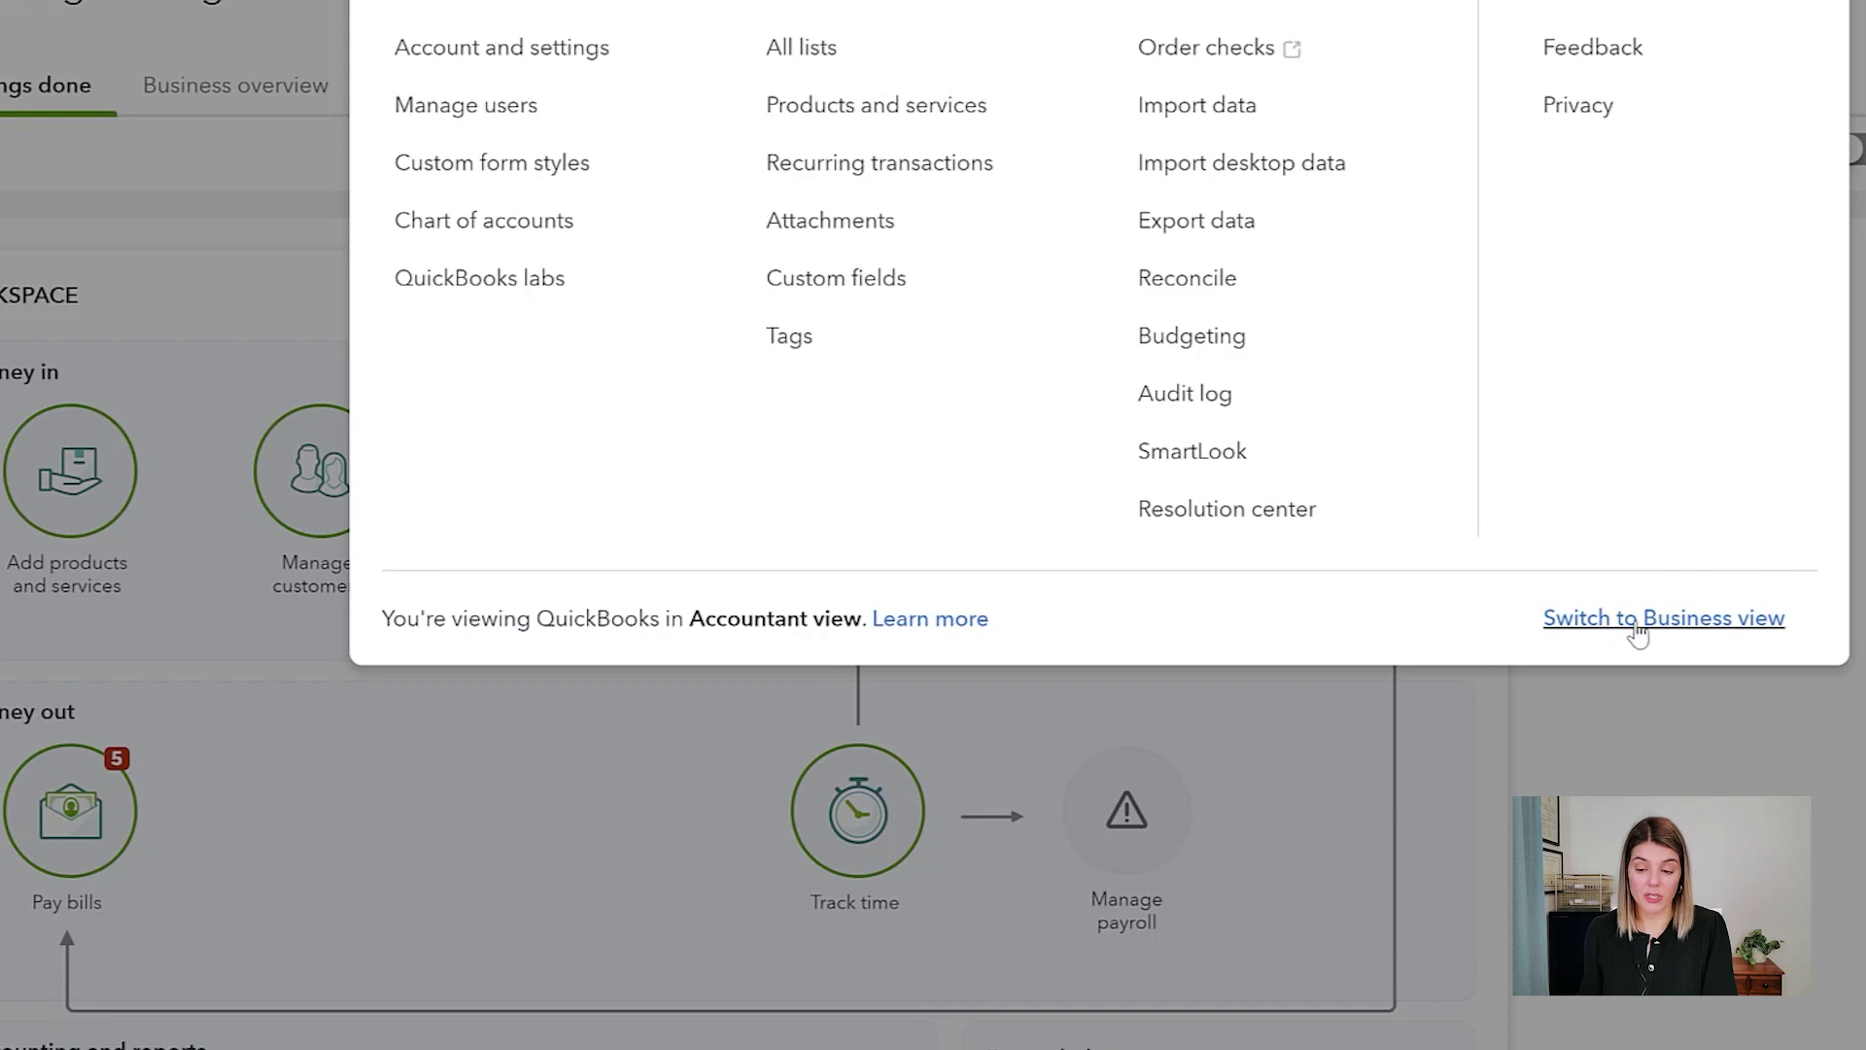
pyautogui.press('Escape')
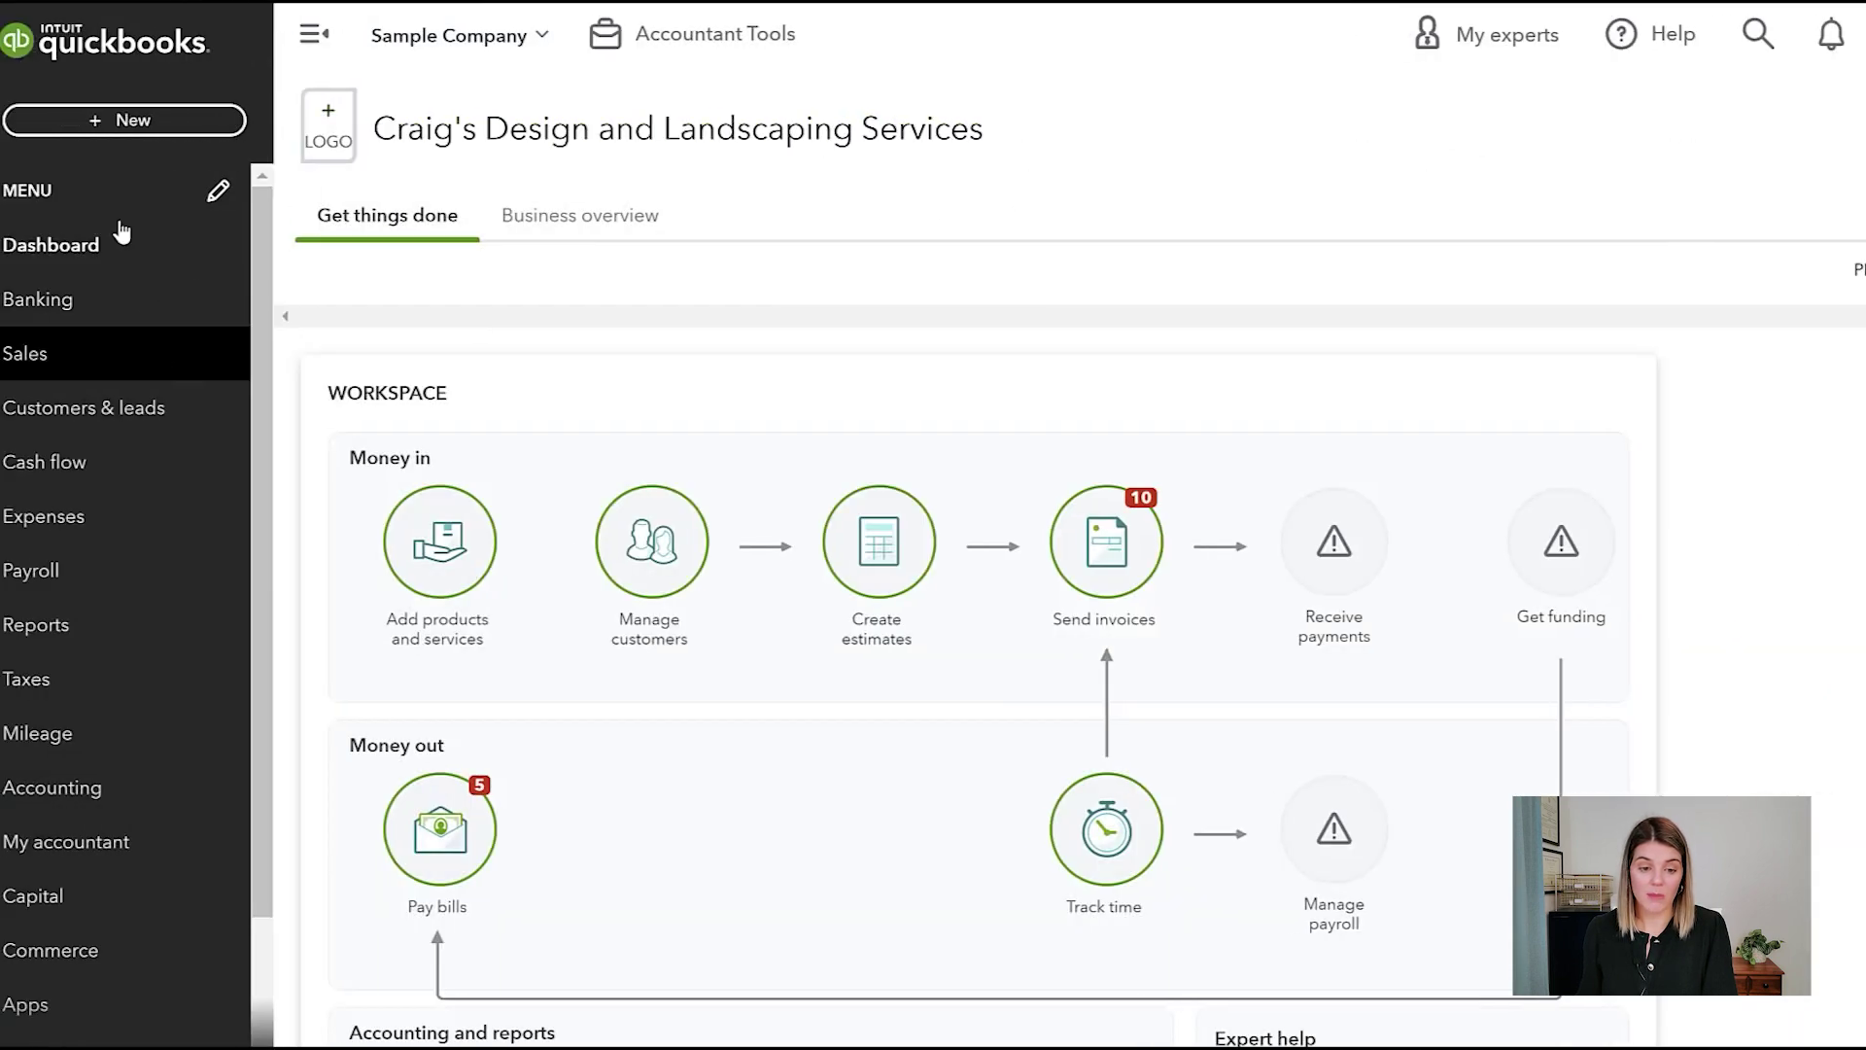
# Open the list of sales invoices and review the invoices and their payment statuses
pyautogui.click(46, 373)
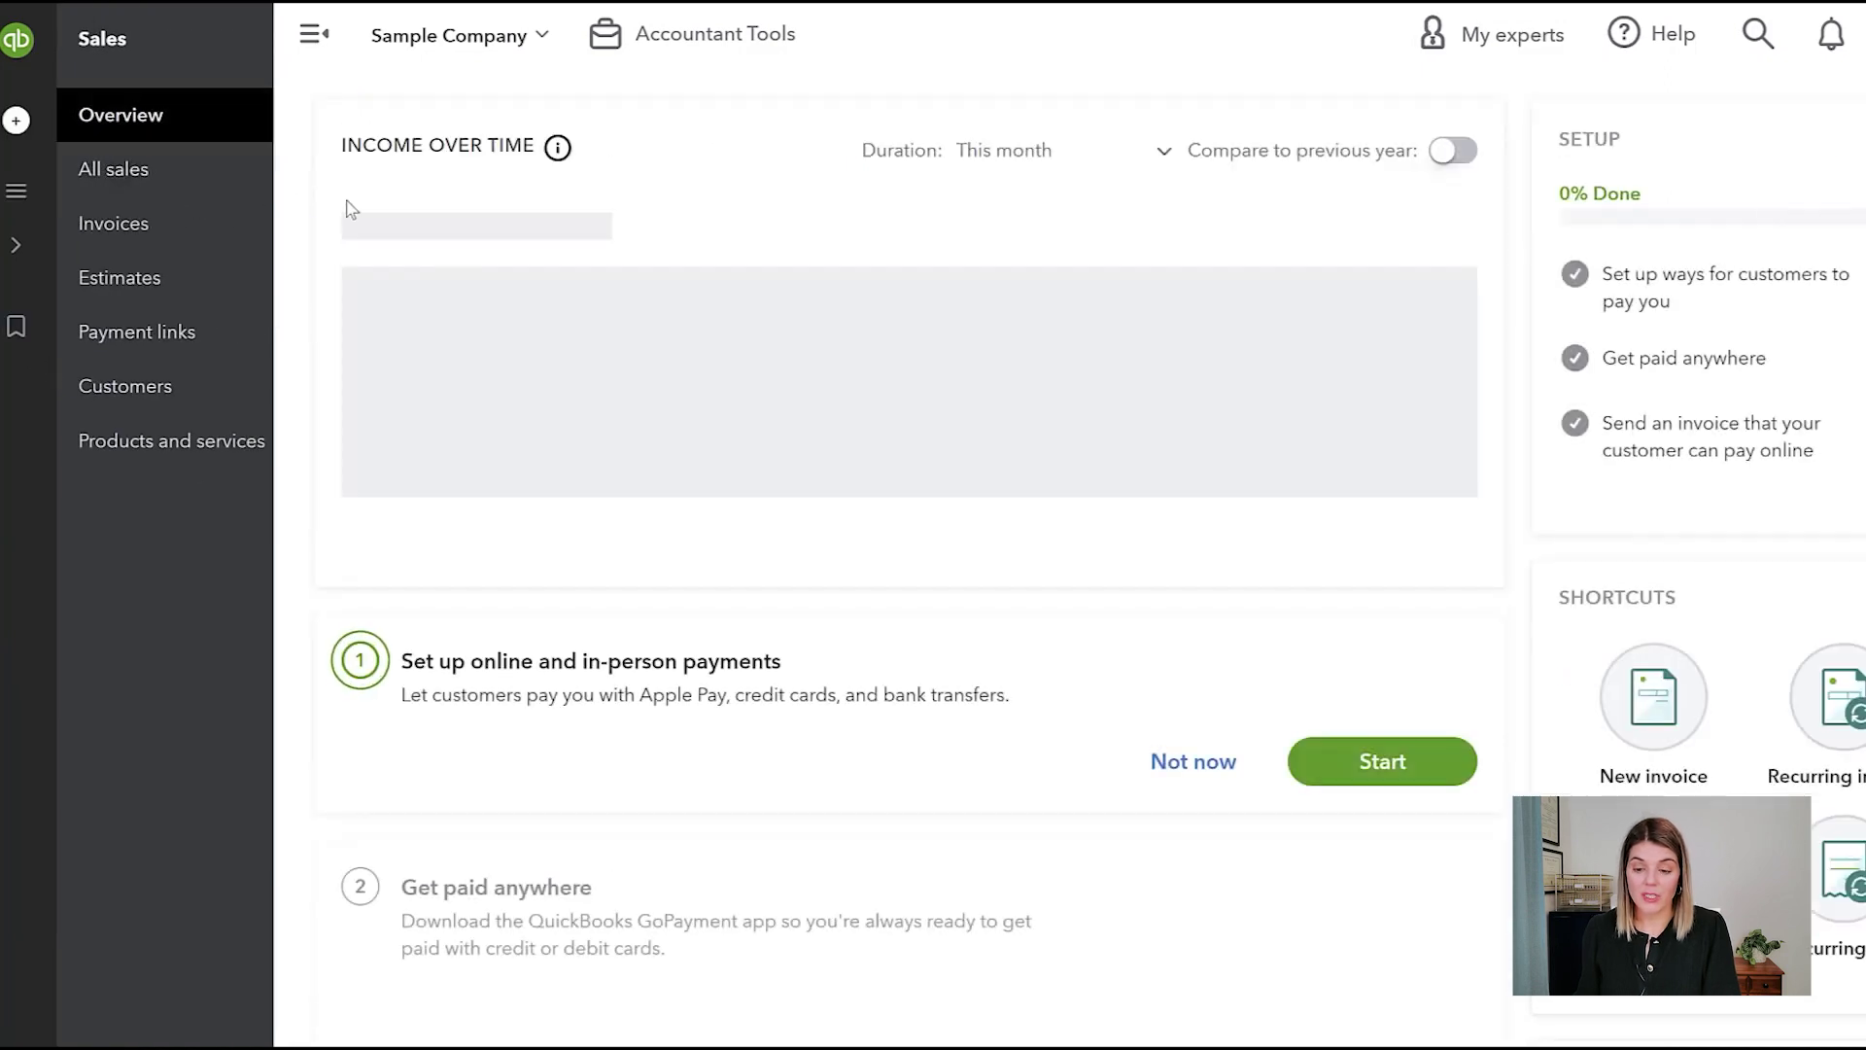
pyautogui.click(114, 222)
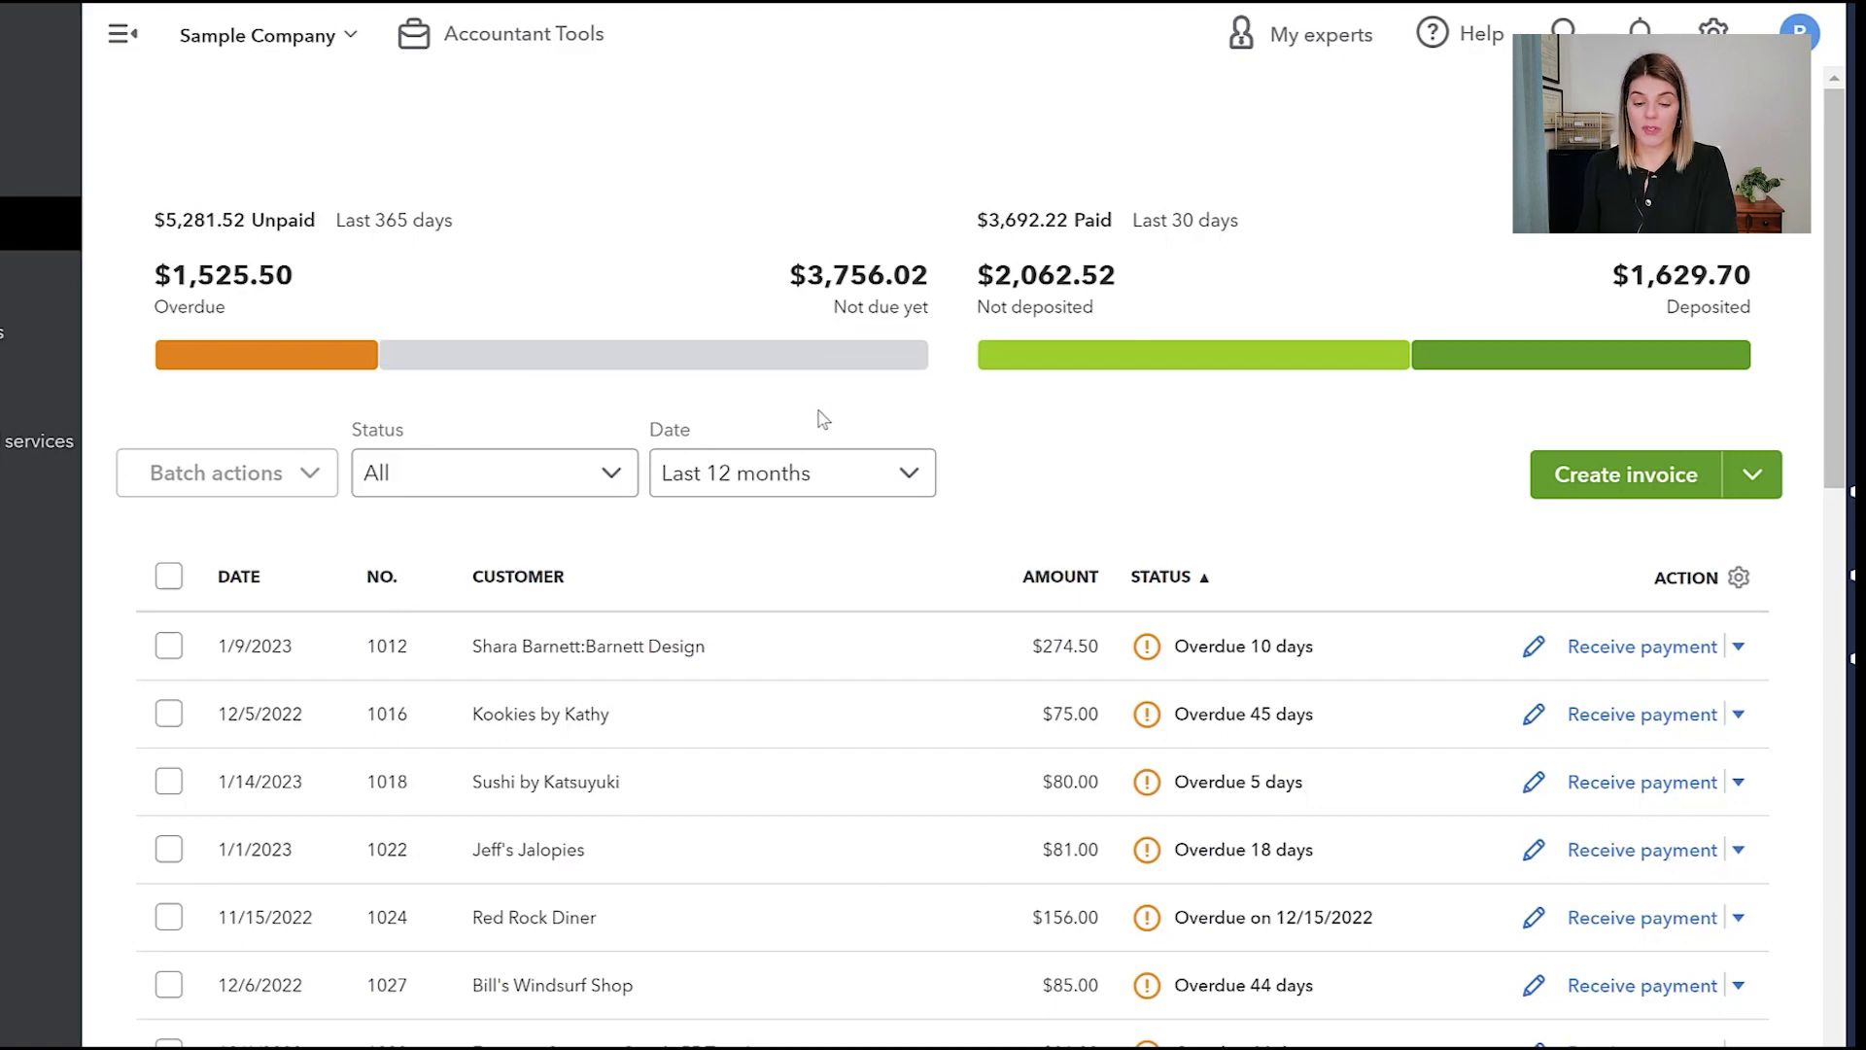
pyautogui.scroll(-5, 823, 453)
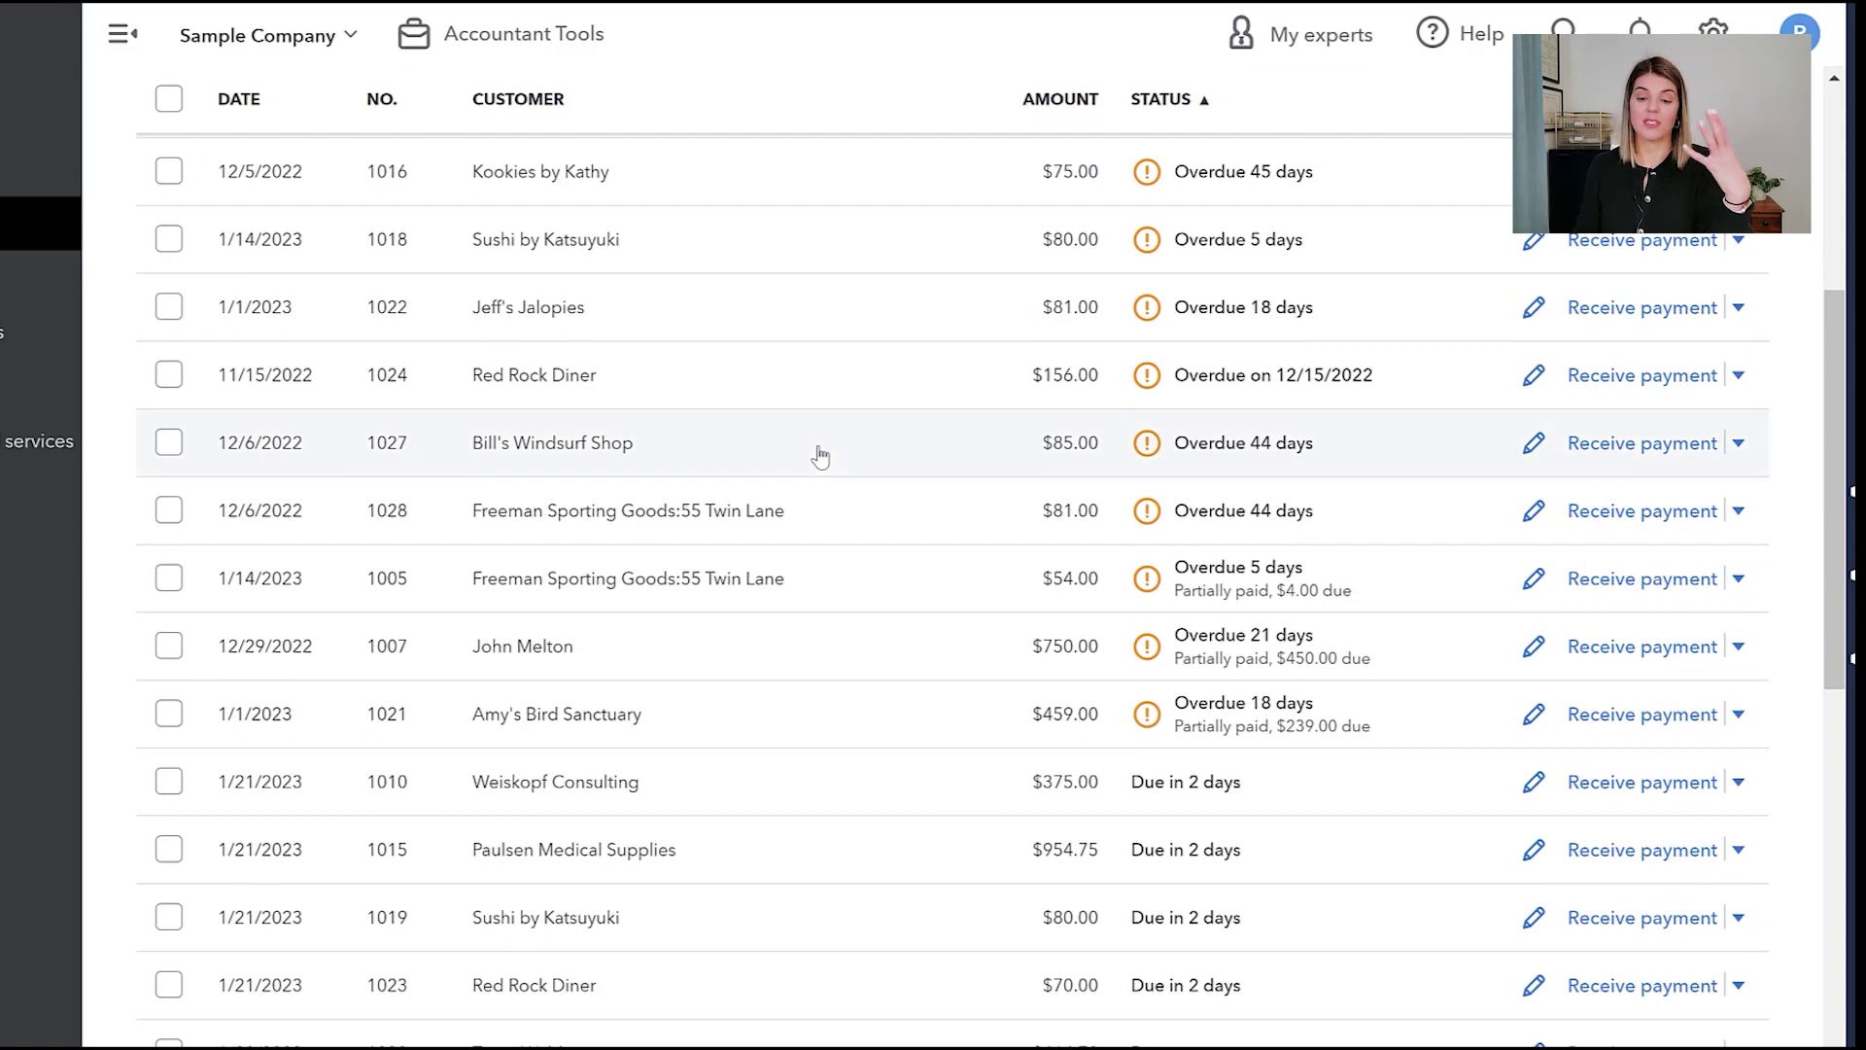
pyautogui.scroll(-10, 808, 429)
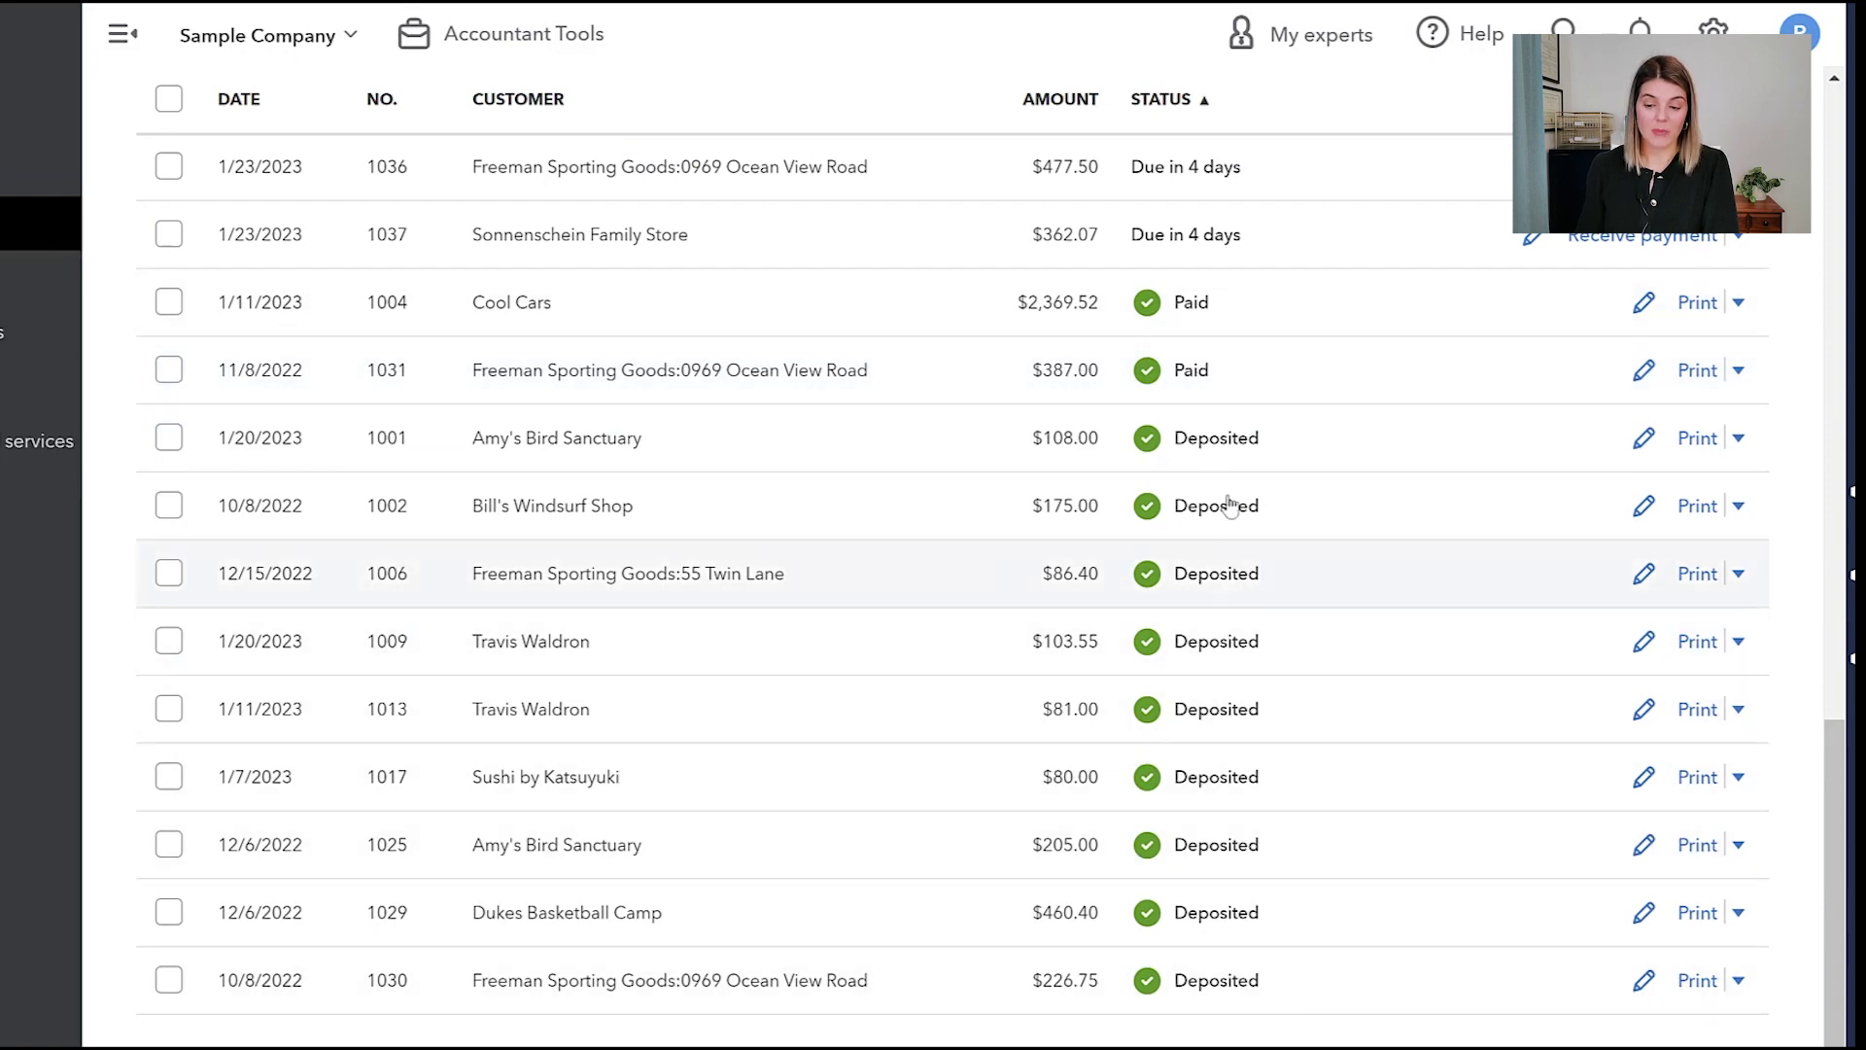
pyautogui.scroll(10, 1062, 479)
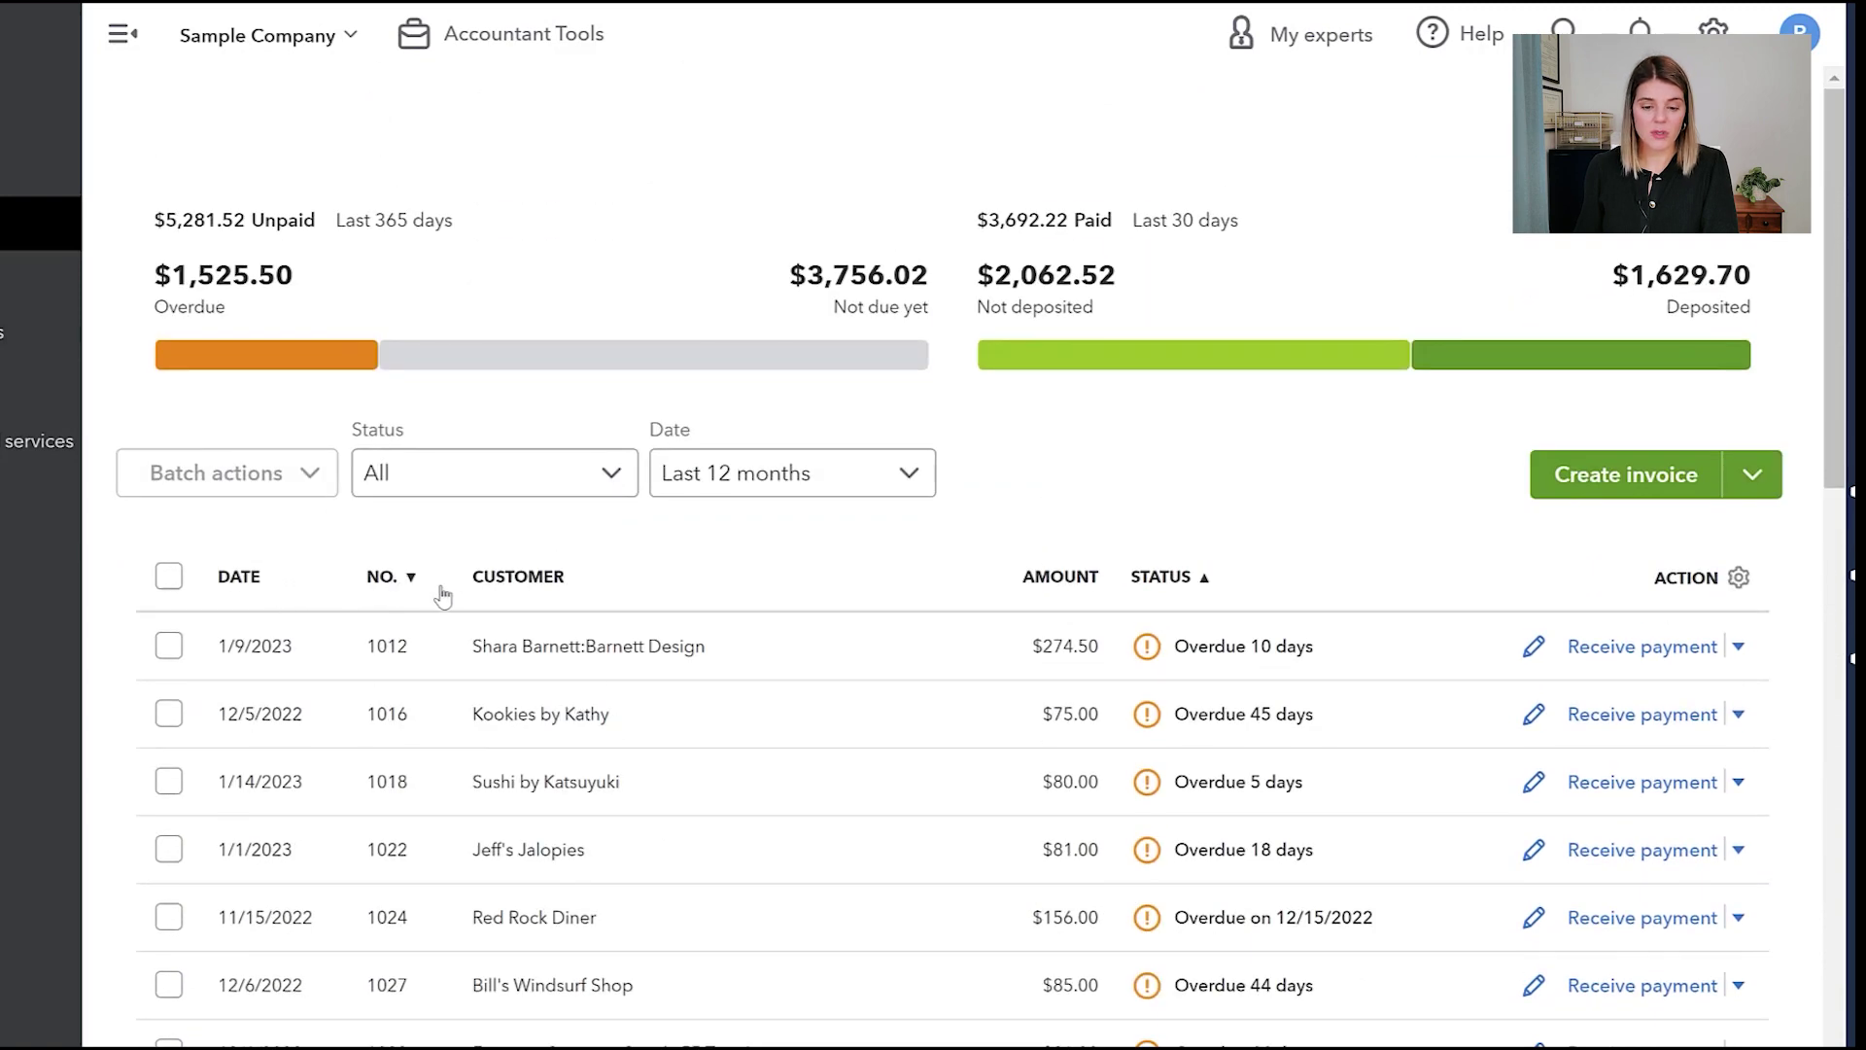
# Sort the invoice list by date, number, customer and status in turn, finishing with invoice number in descending order
pyautogui.click(282, 581)
pyautogui.click(385, 578)
pyautogui.click(525, 576)
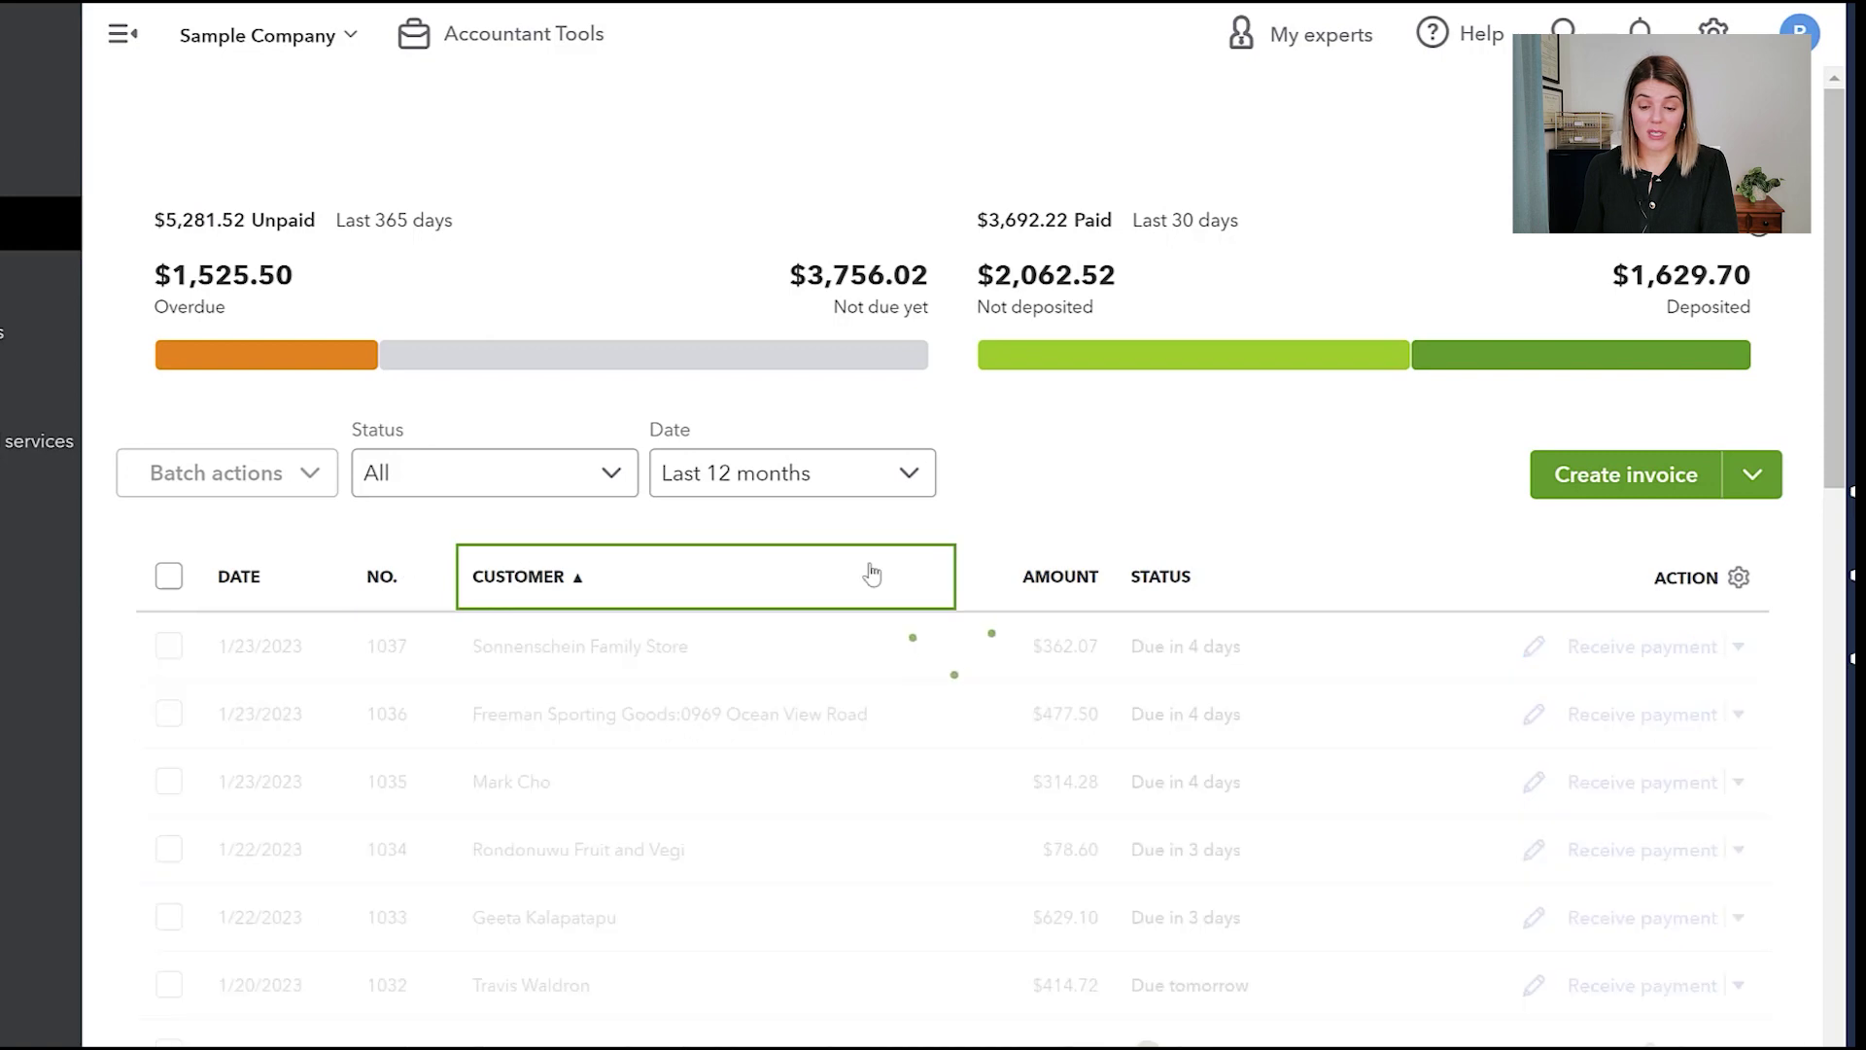
pyautogui.click(1176, 577)
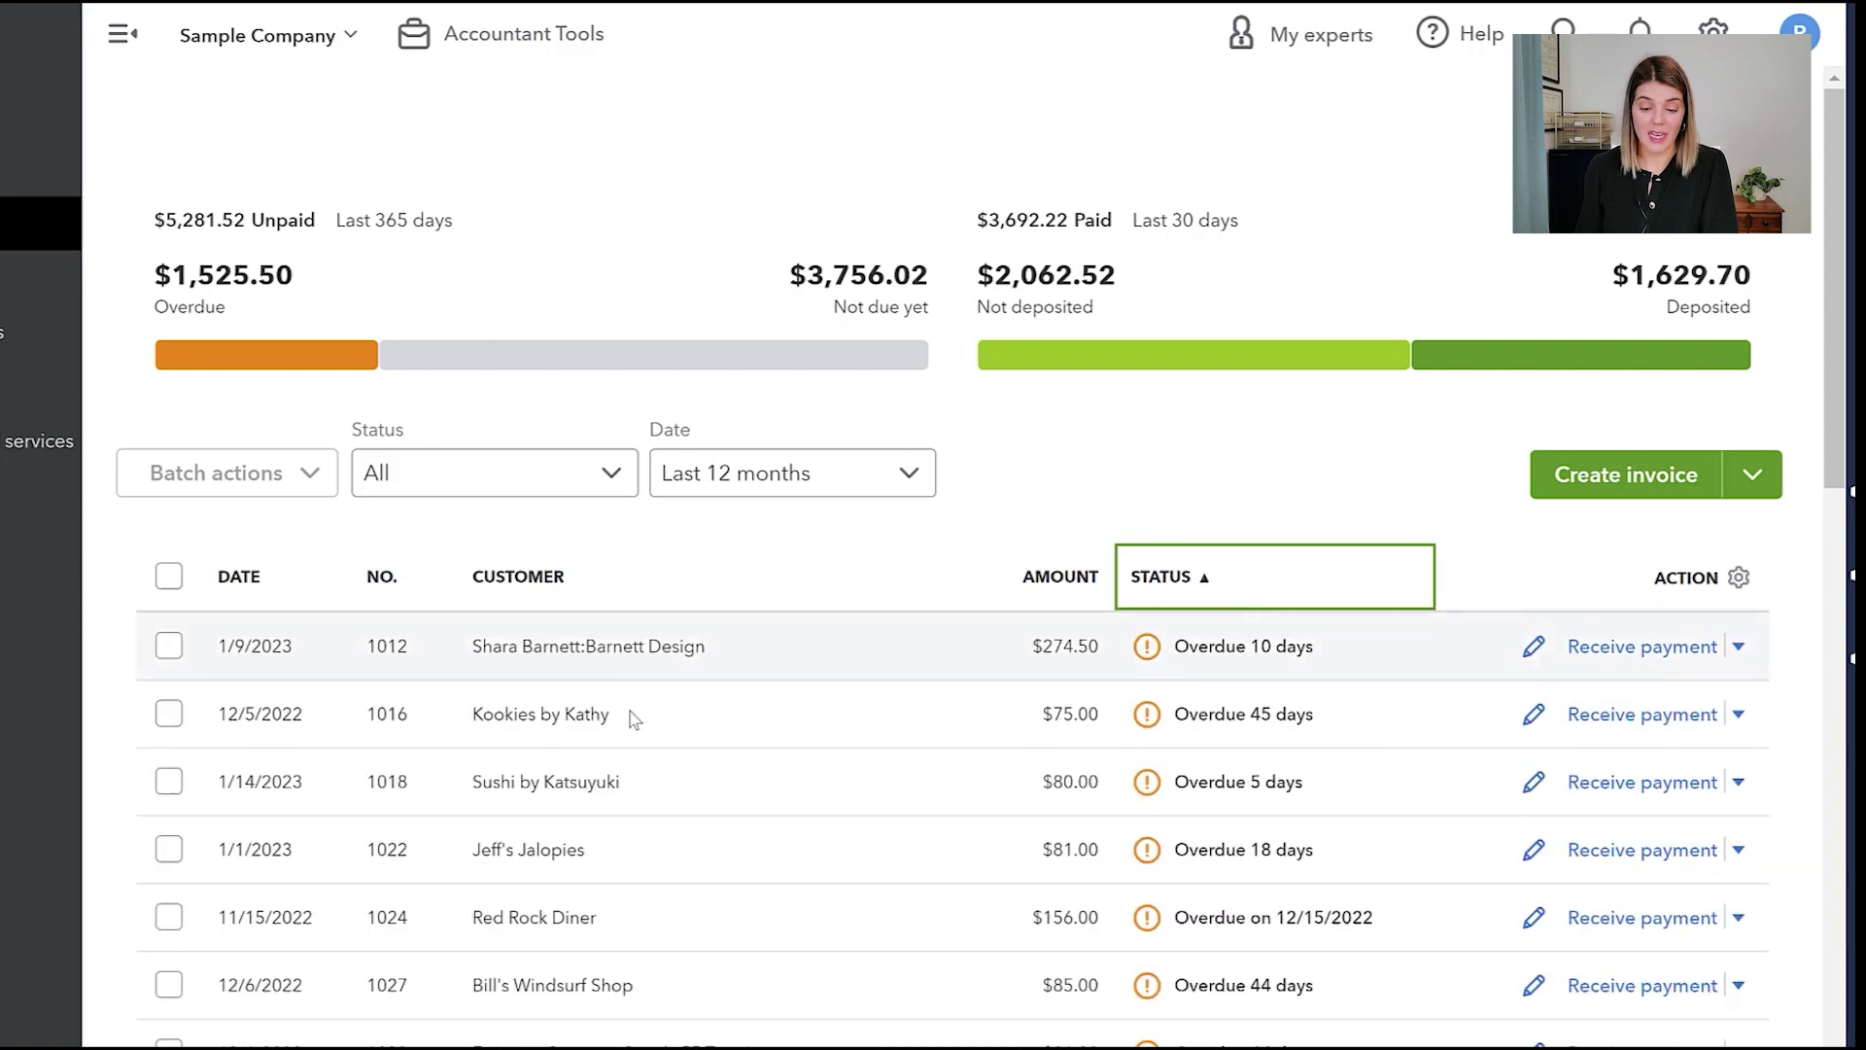
pyautogui.scroll(-5, 631, 719)
pyautogui.scroll(3, 629, 731)
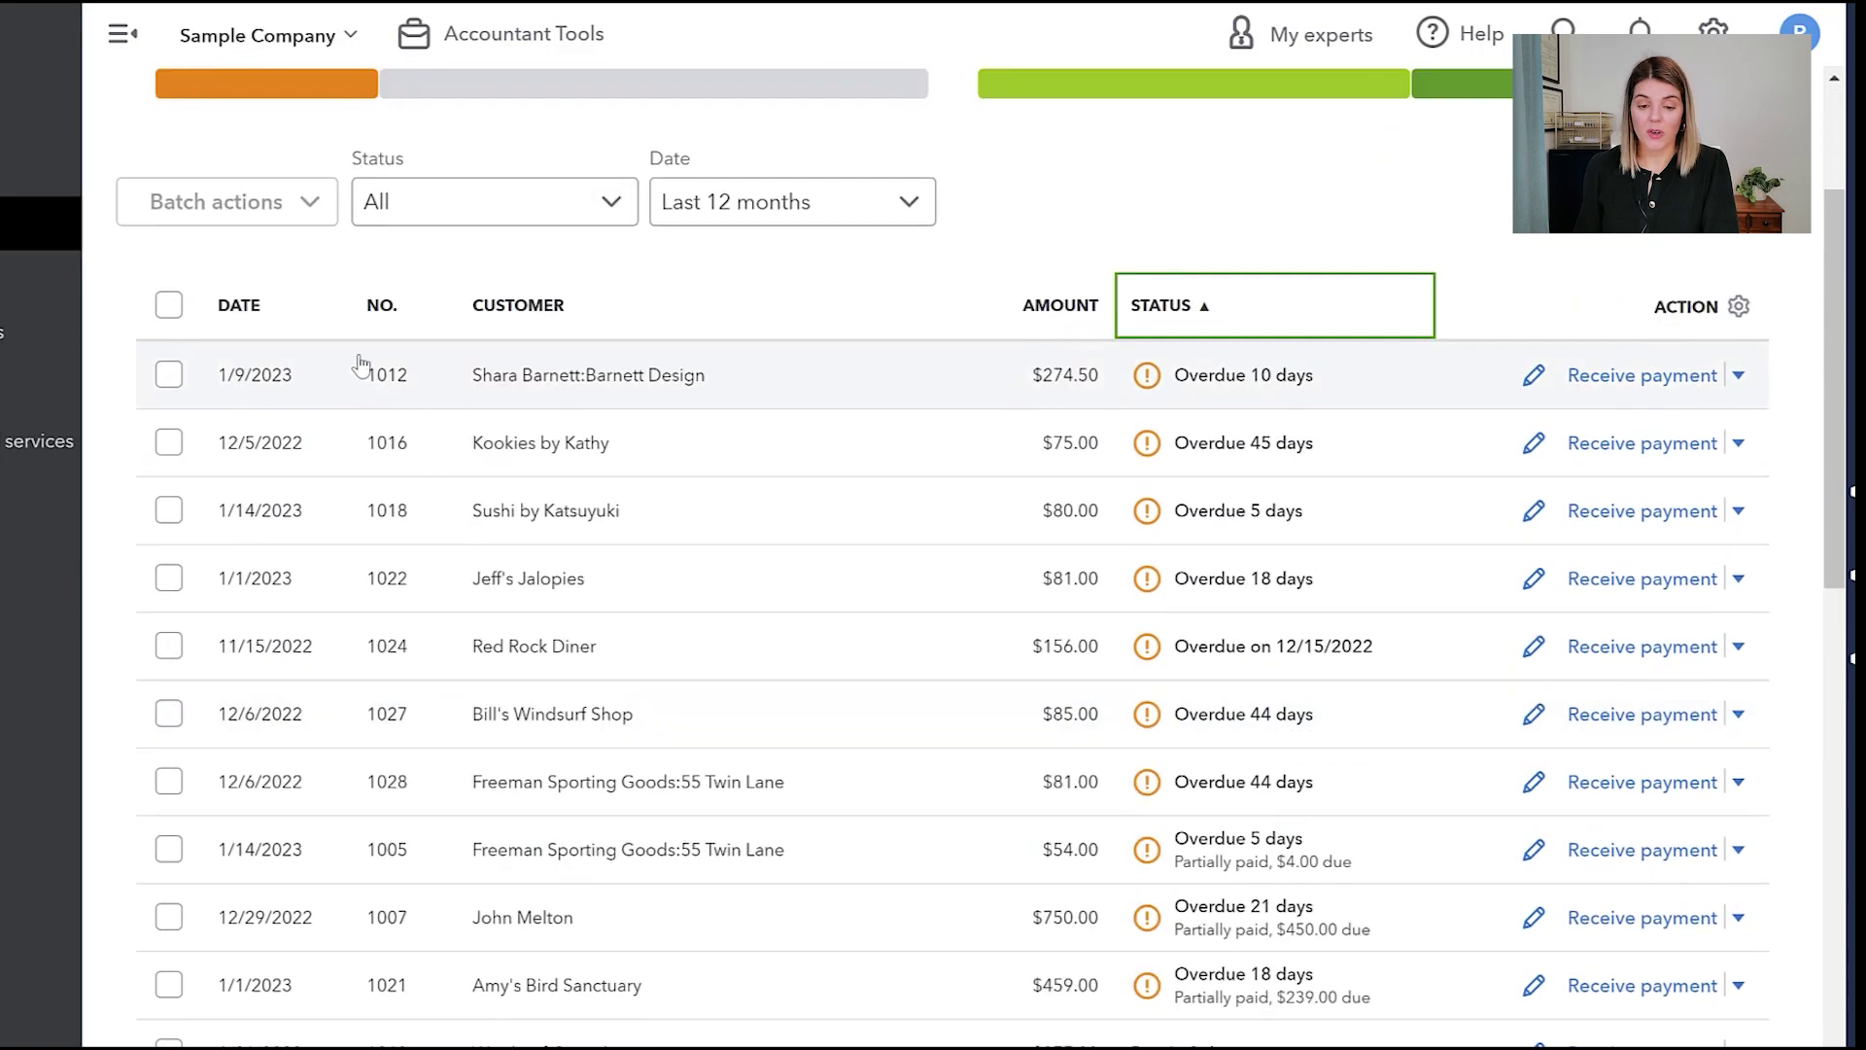
pyautogui.click(259, 313)
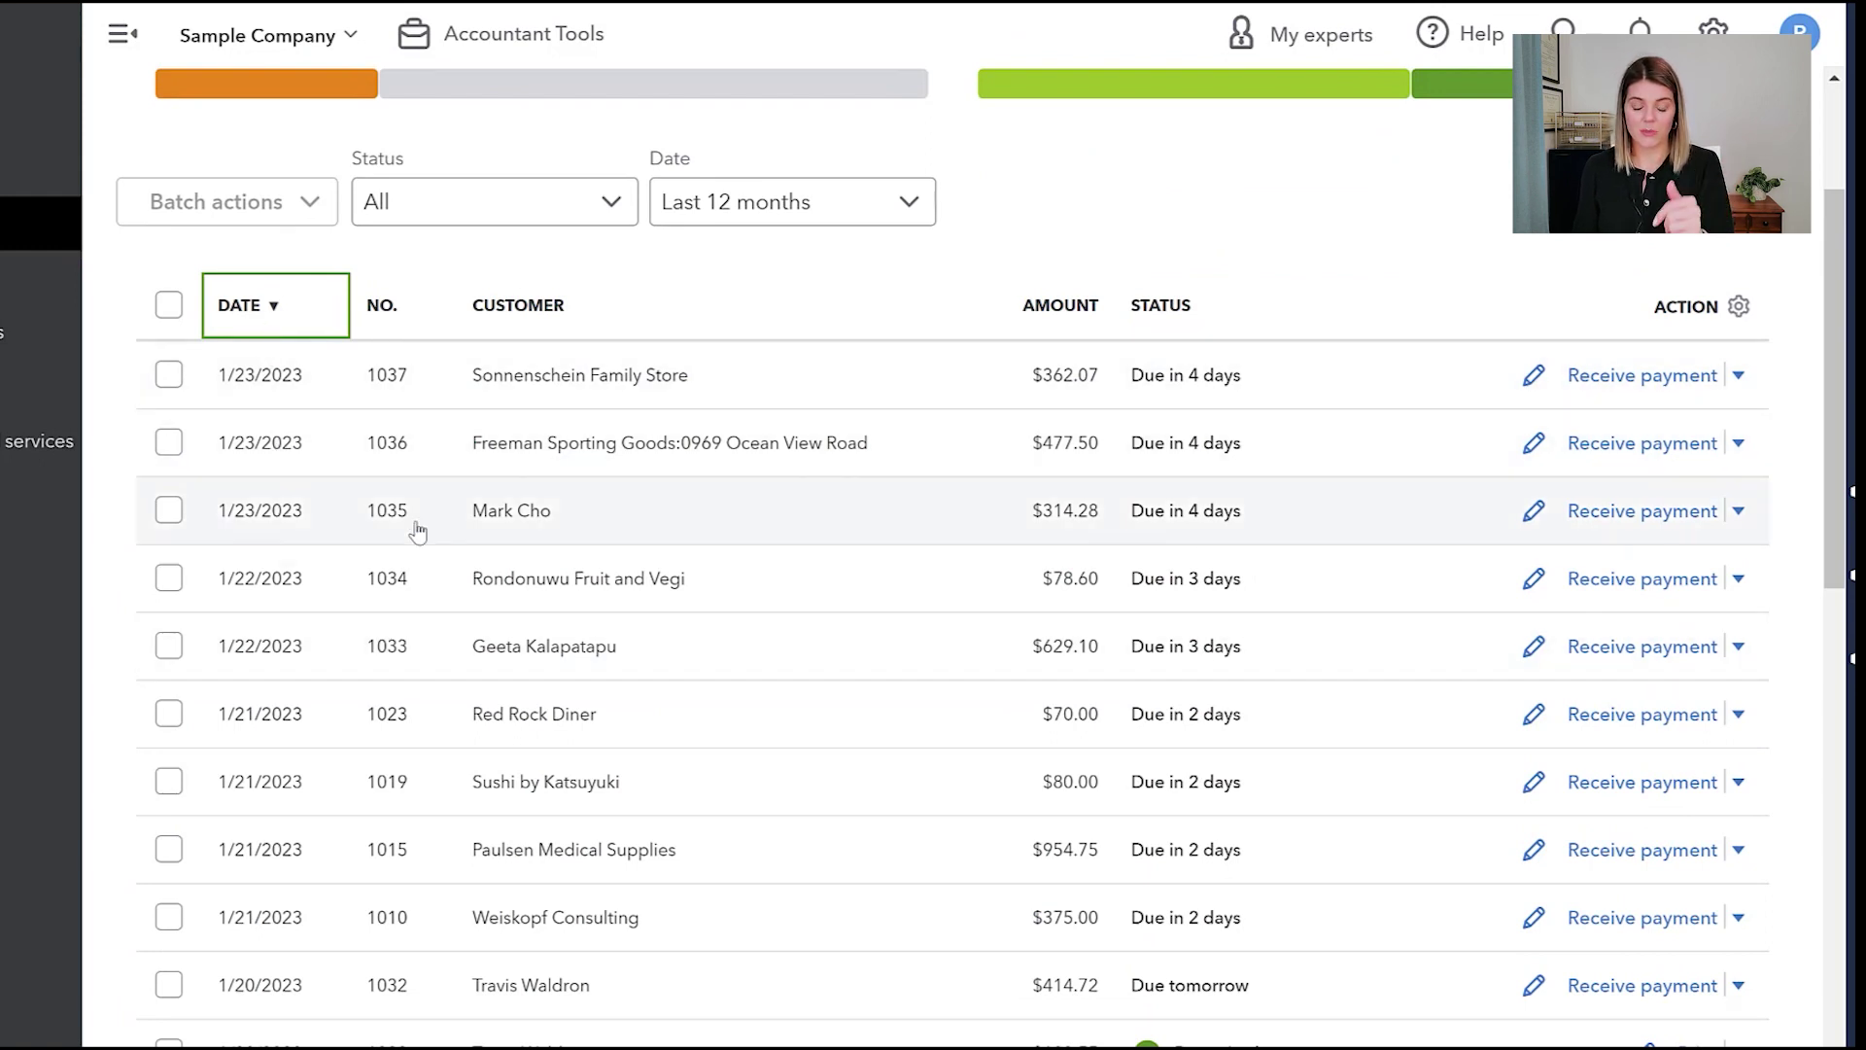
pyautogui.click(393, 333)
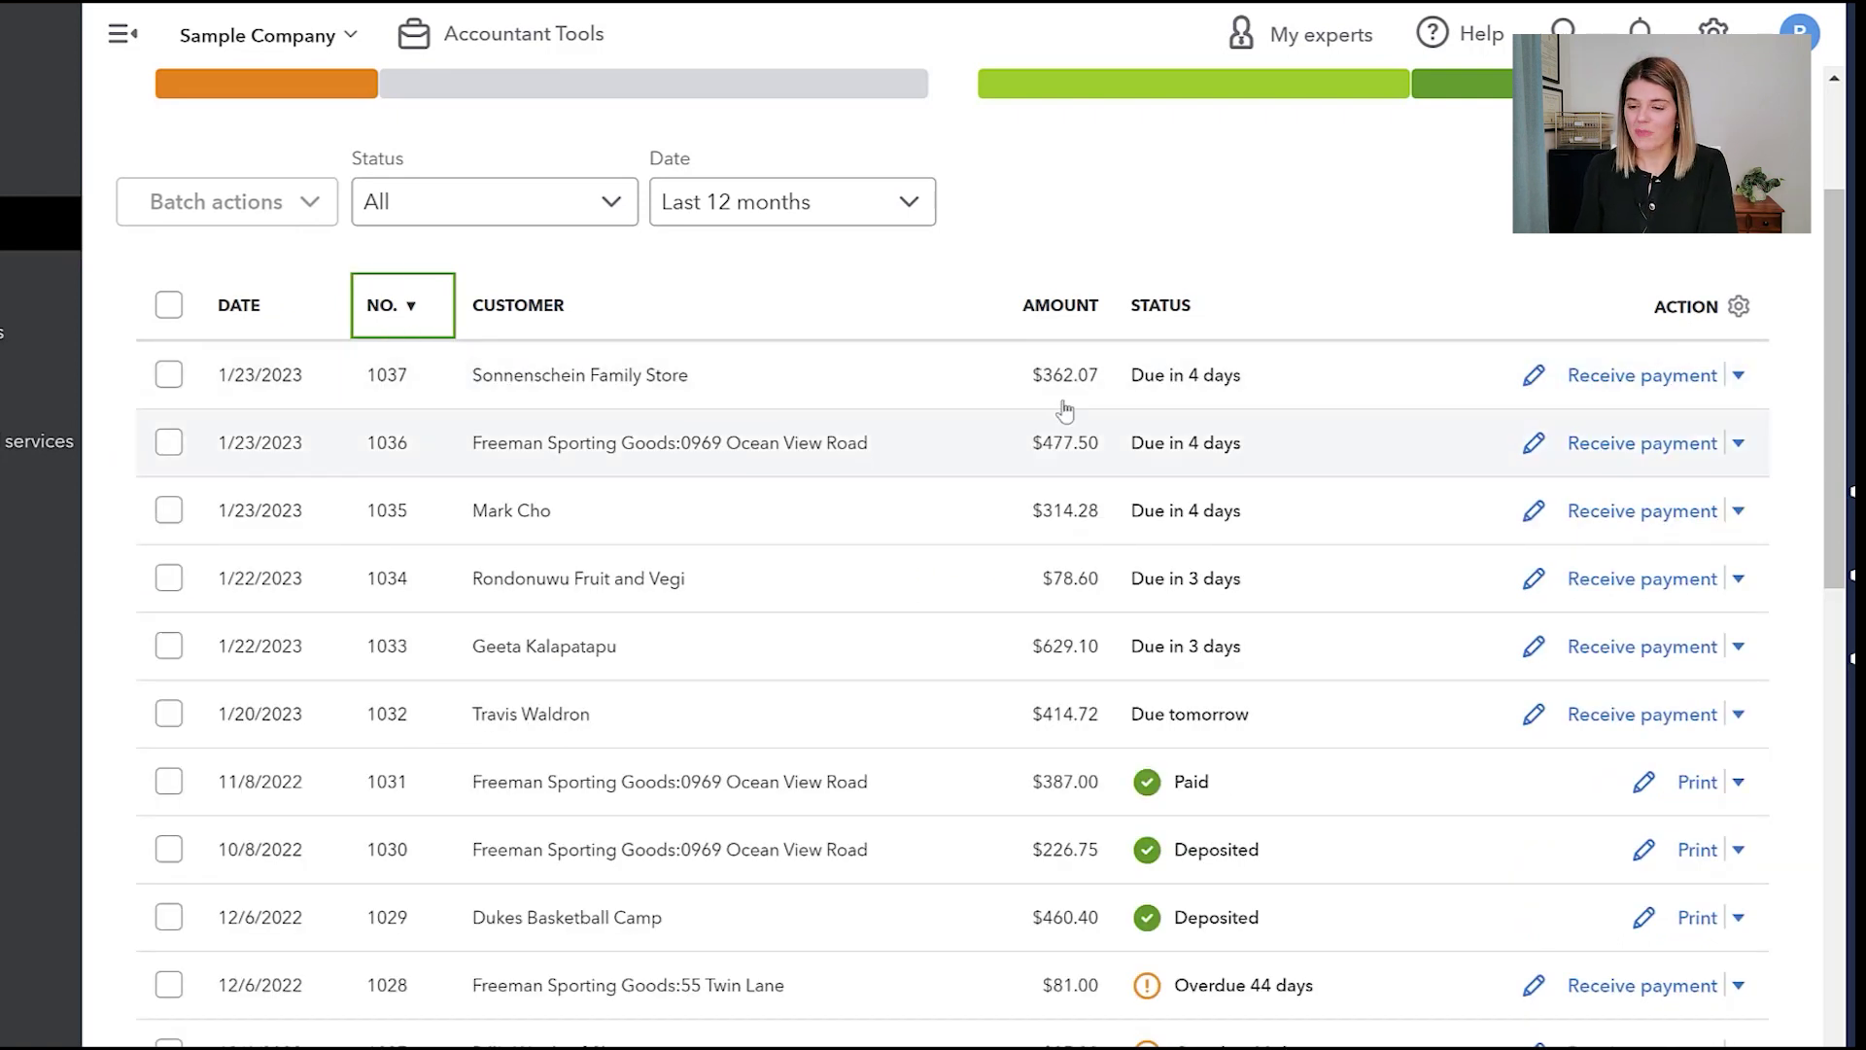
# Open the Sonnenschein Family Store invoice at the top of the list and review its line items, tax and balance
pyautogui.click(713, 389)
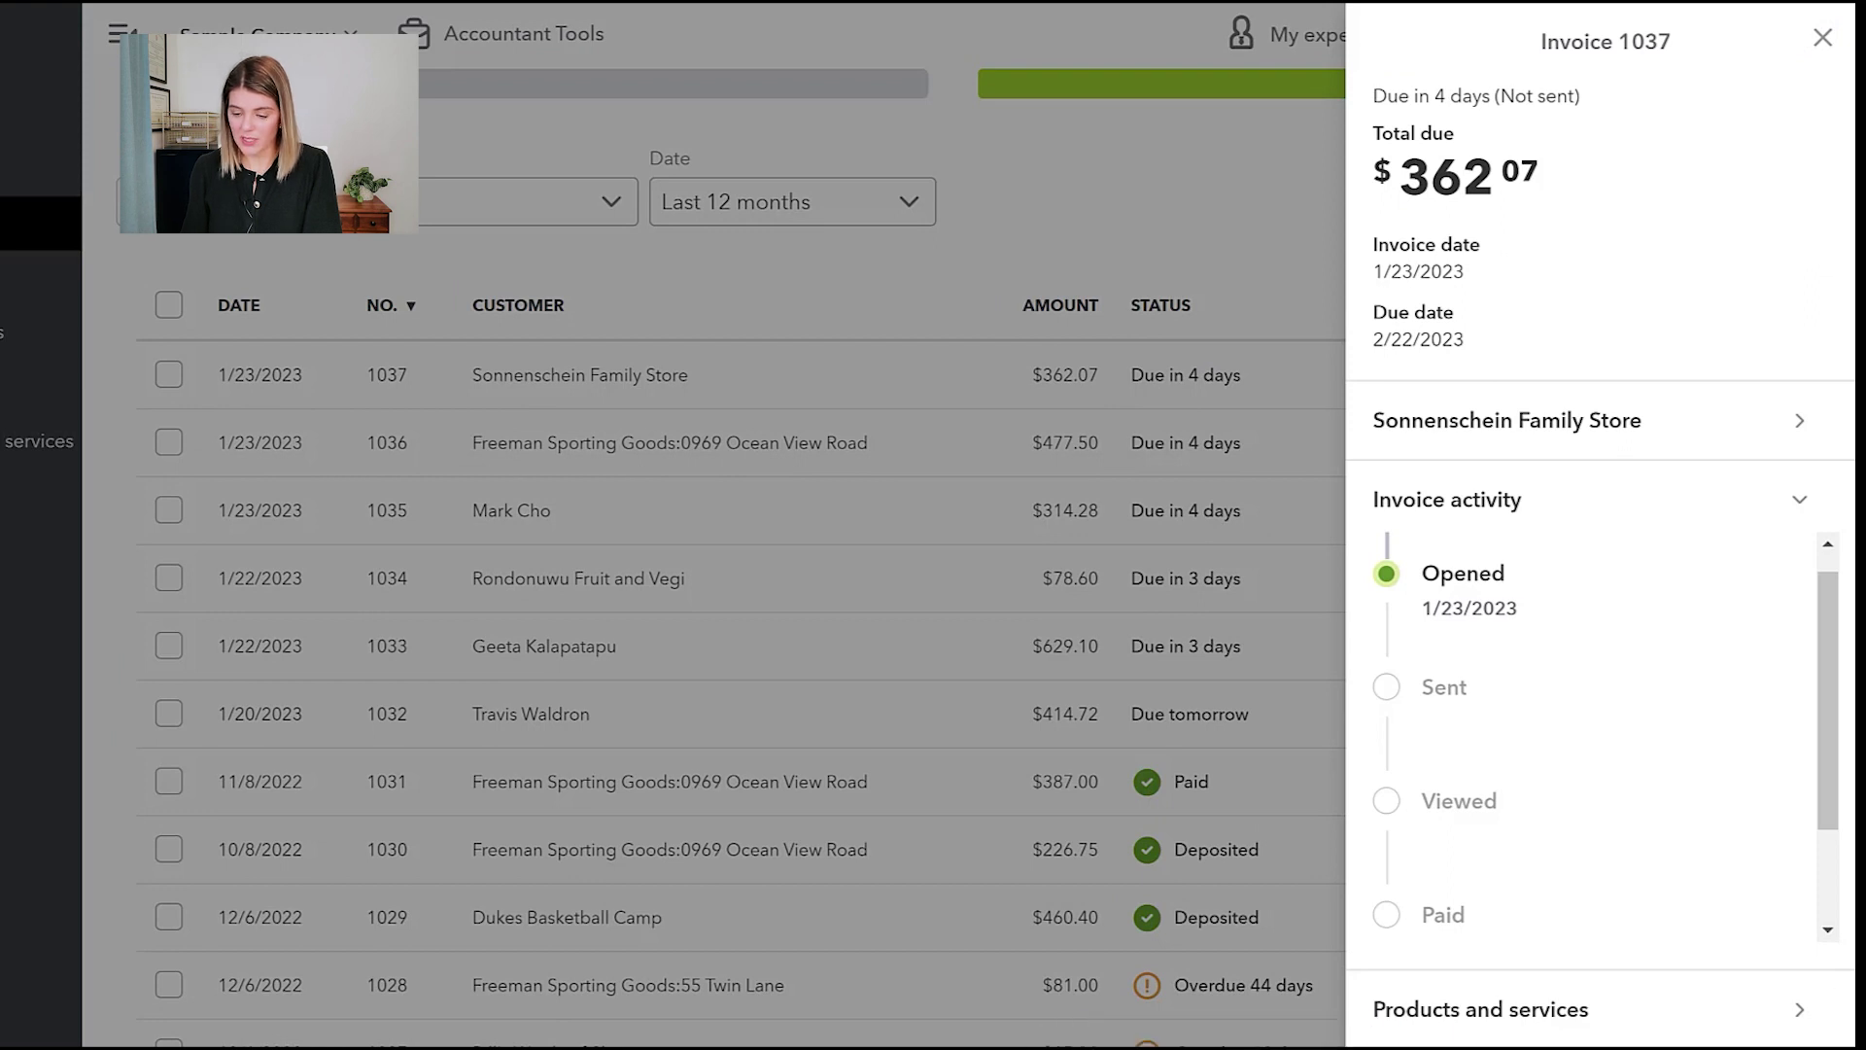
pyautogui.press('Escape')
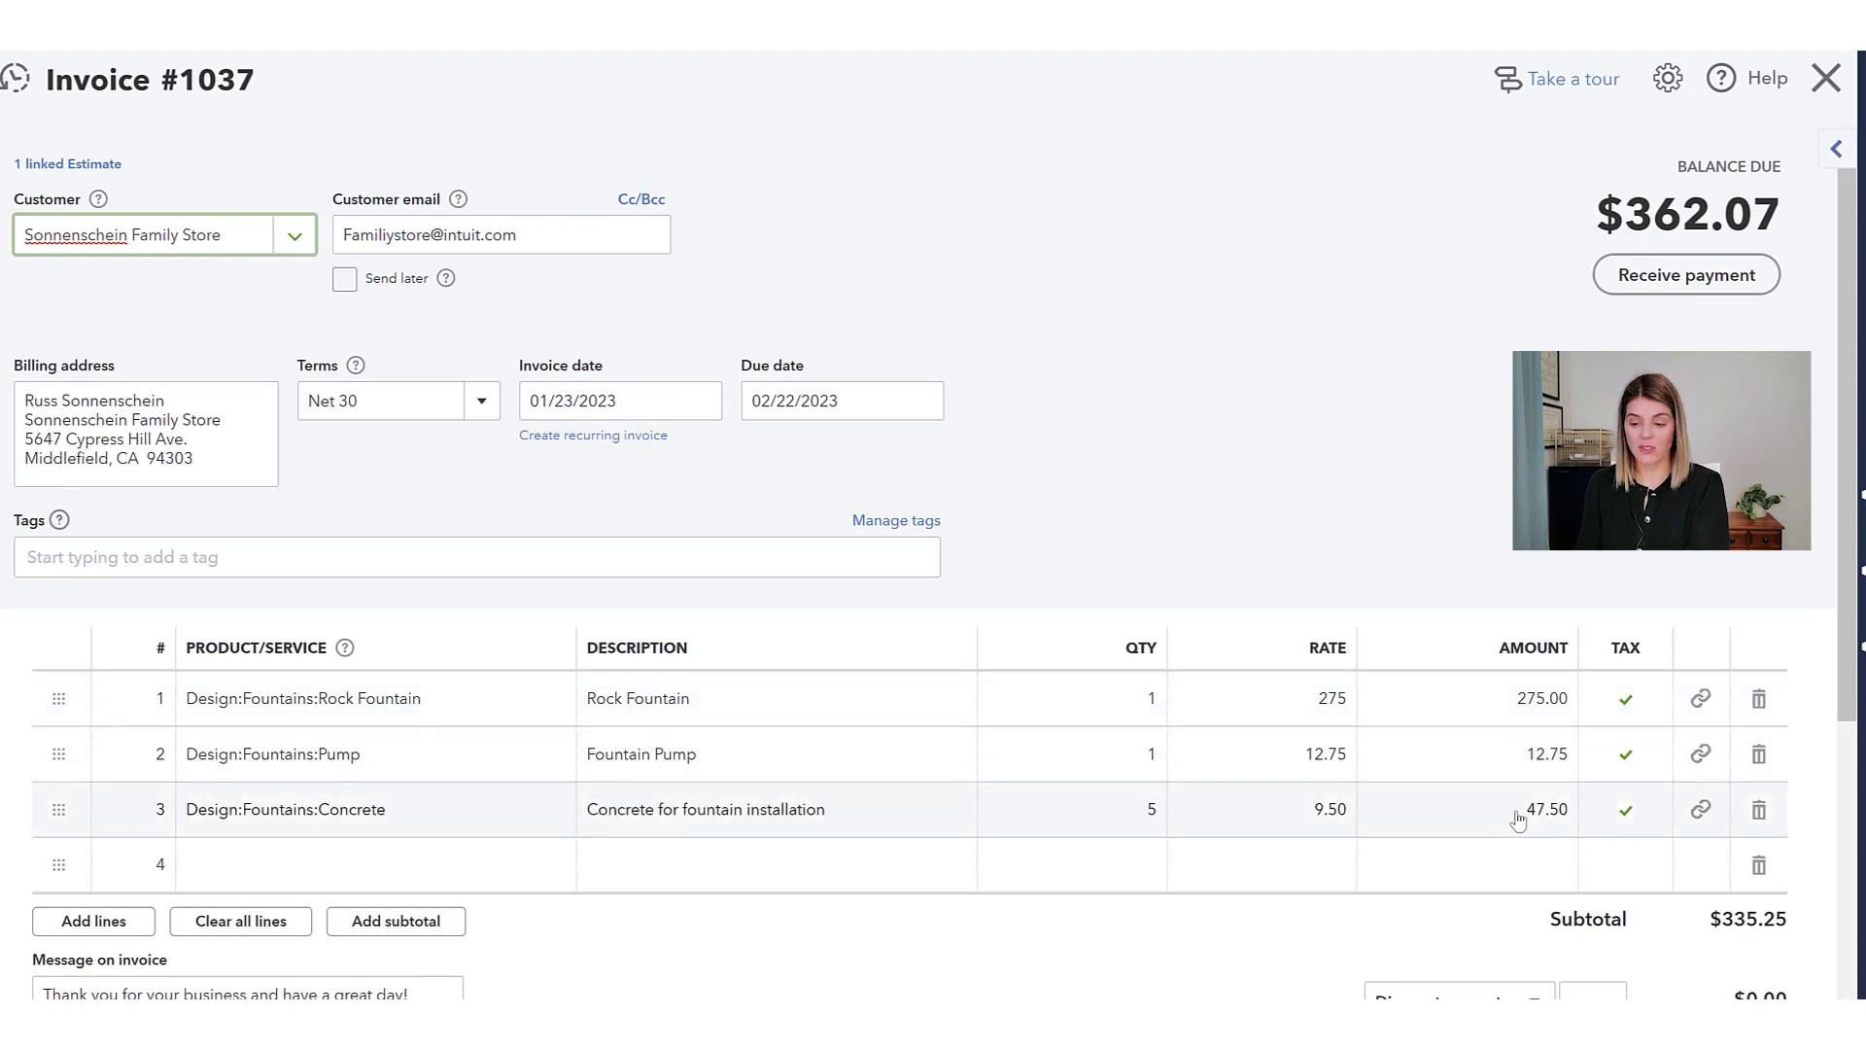
pyautogui.scroll(-4, 1712, 880)
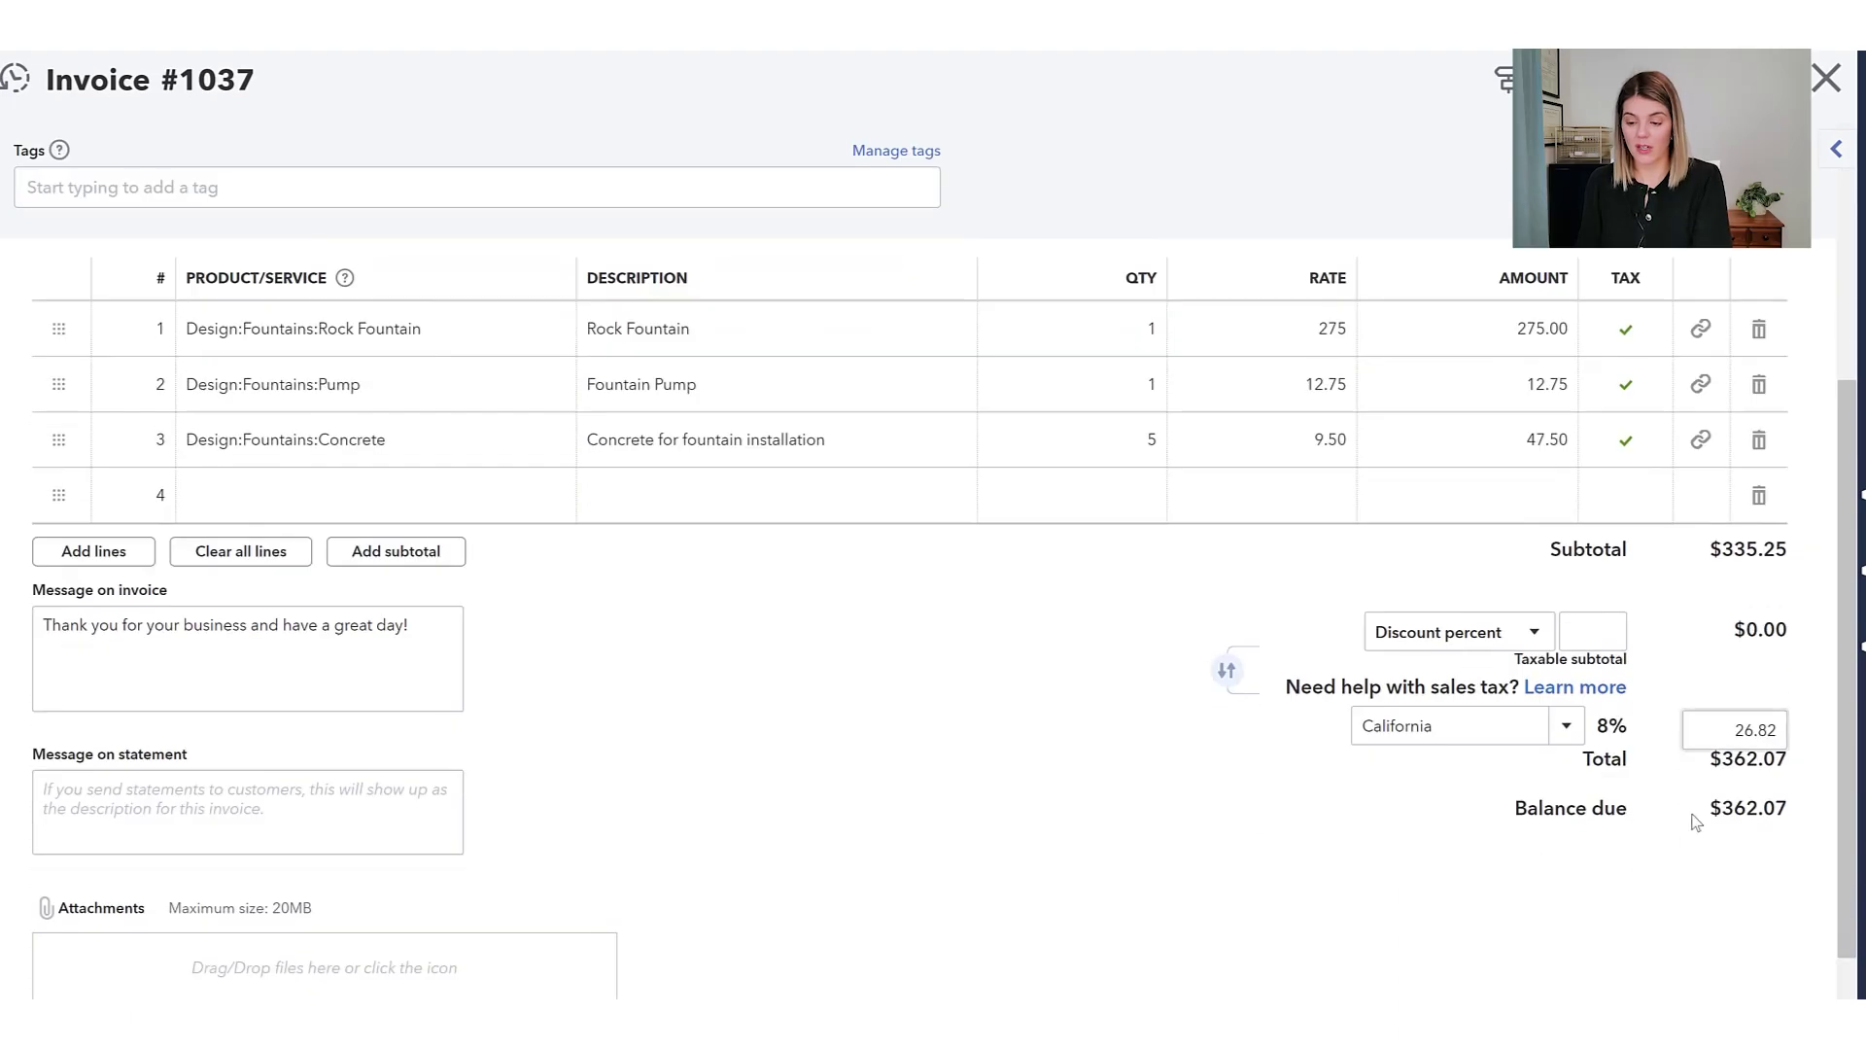
pyautogui.scroll(4, 727, 295)
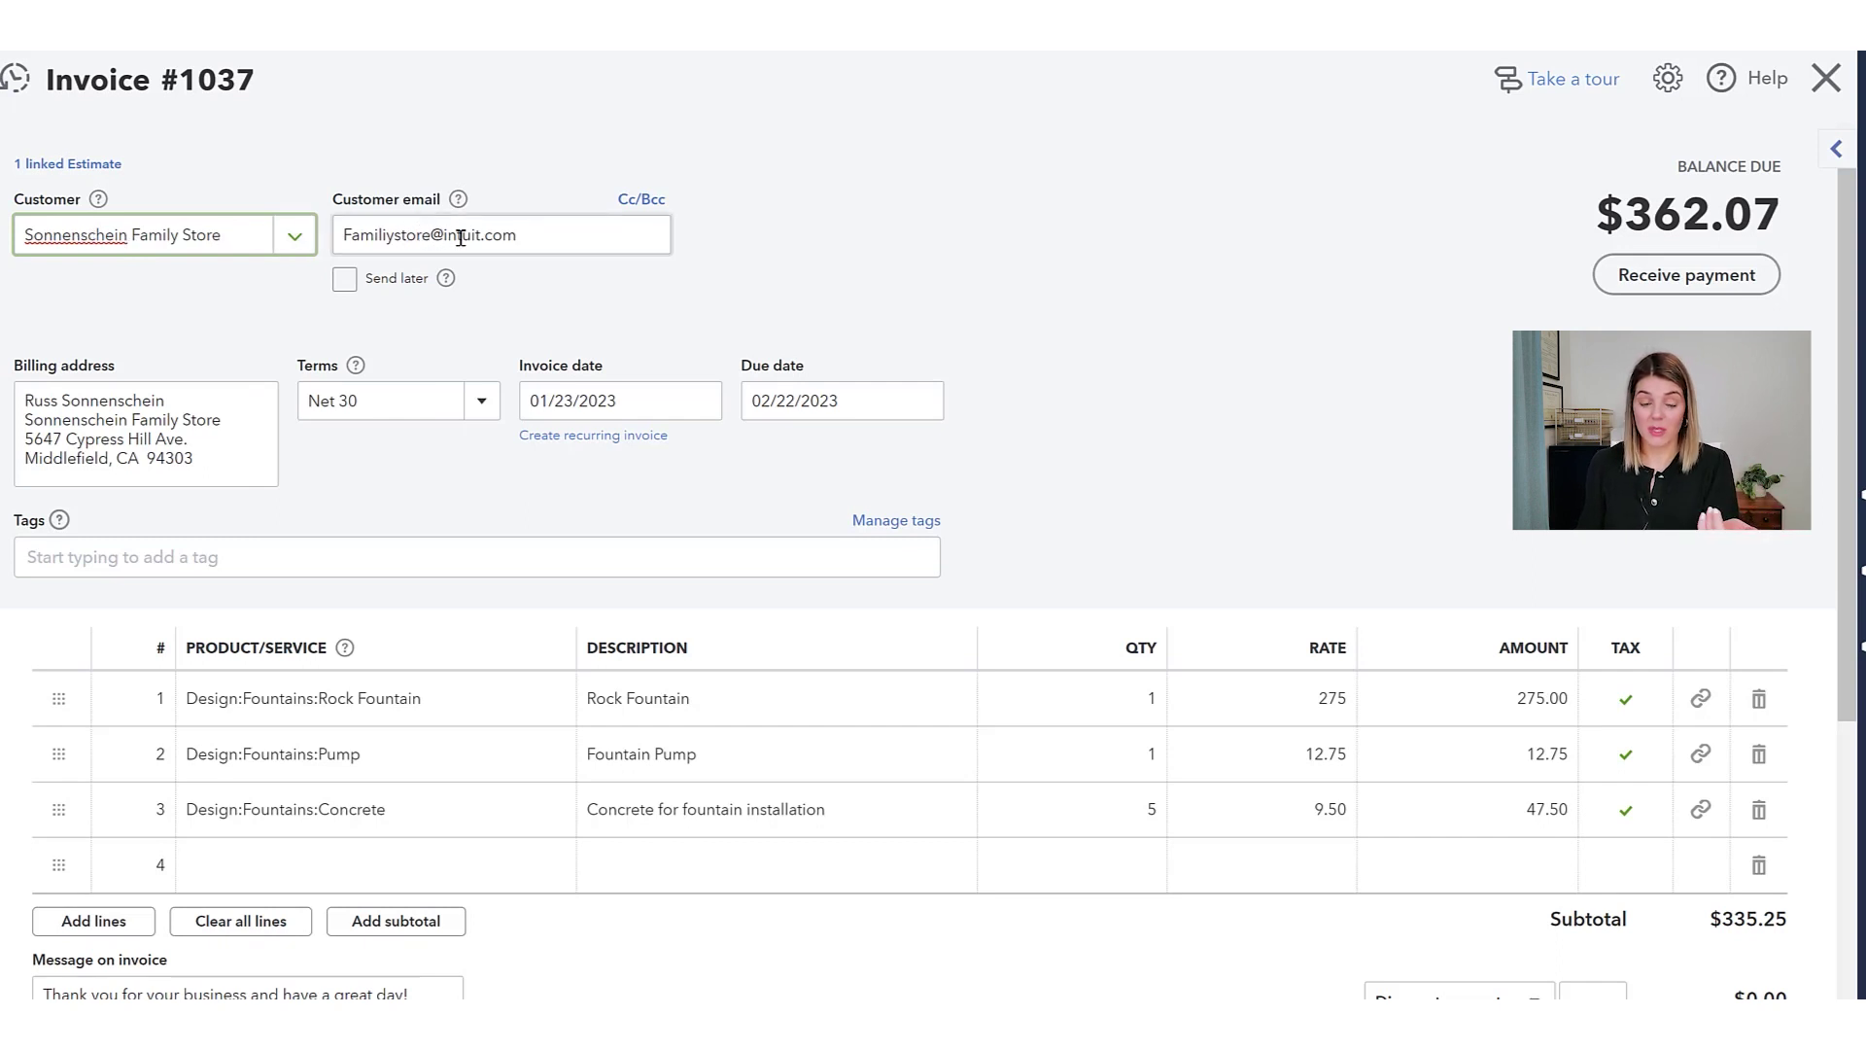
# Try the Send later option and a new payment term due by a certain day of the month, without saving it
pyautogui.click(346, 282)
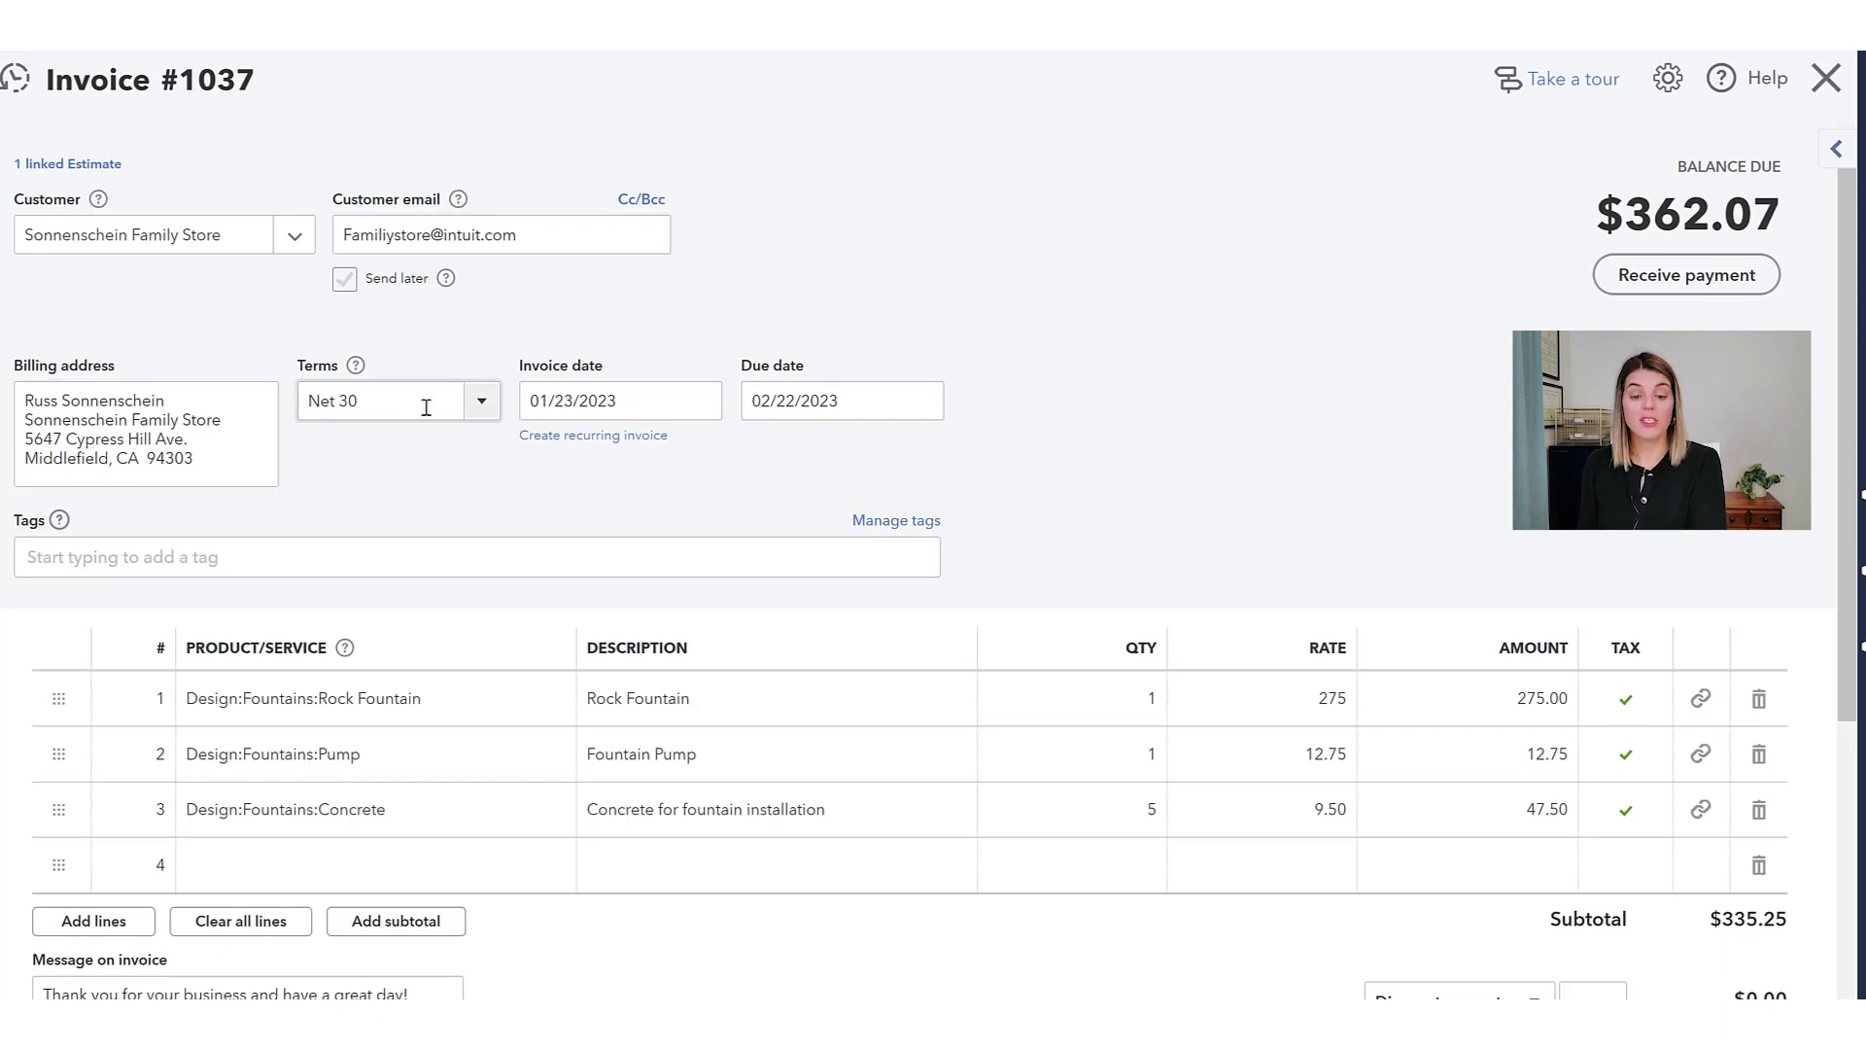
pyautogui.click(481, 402)
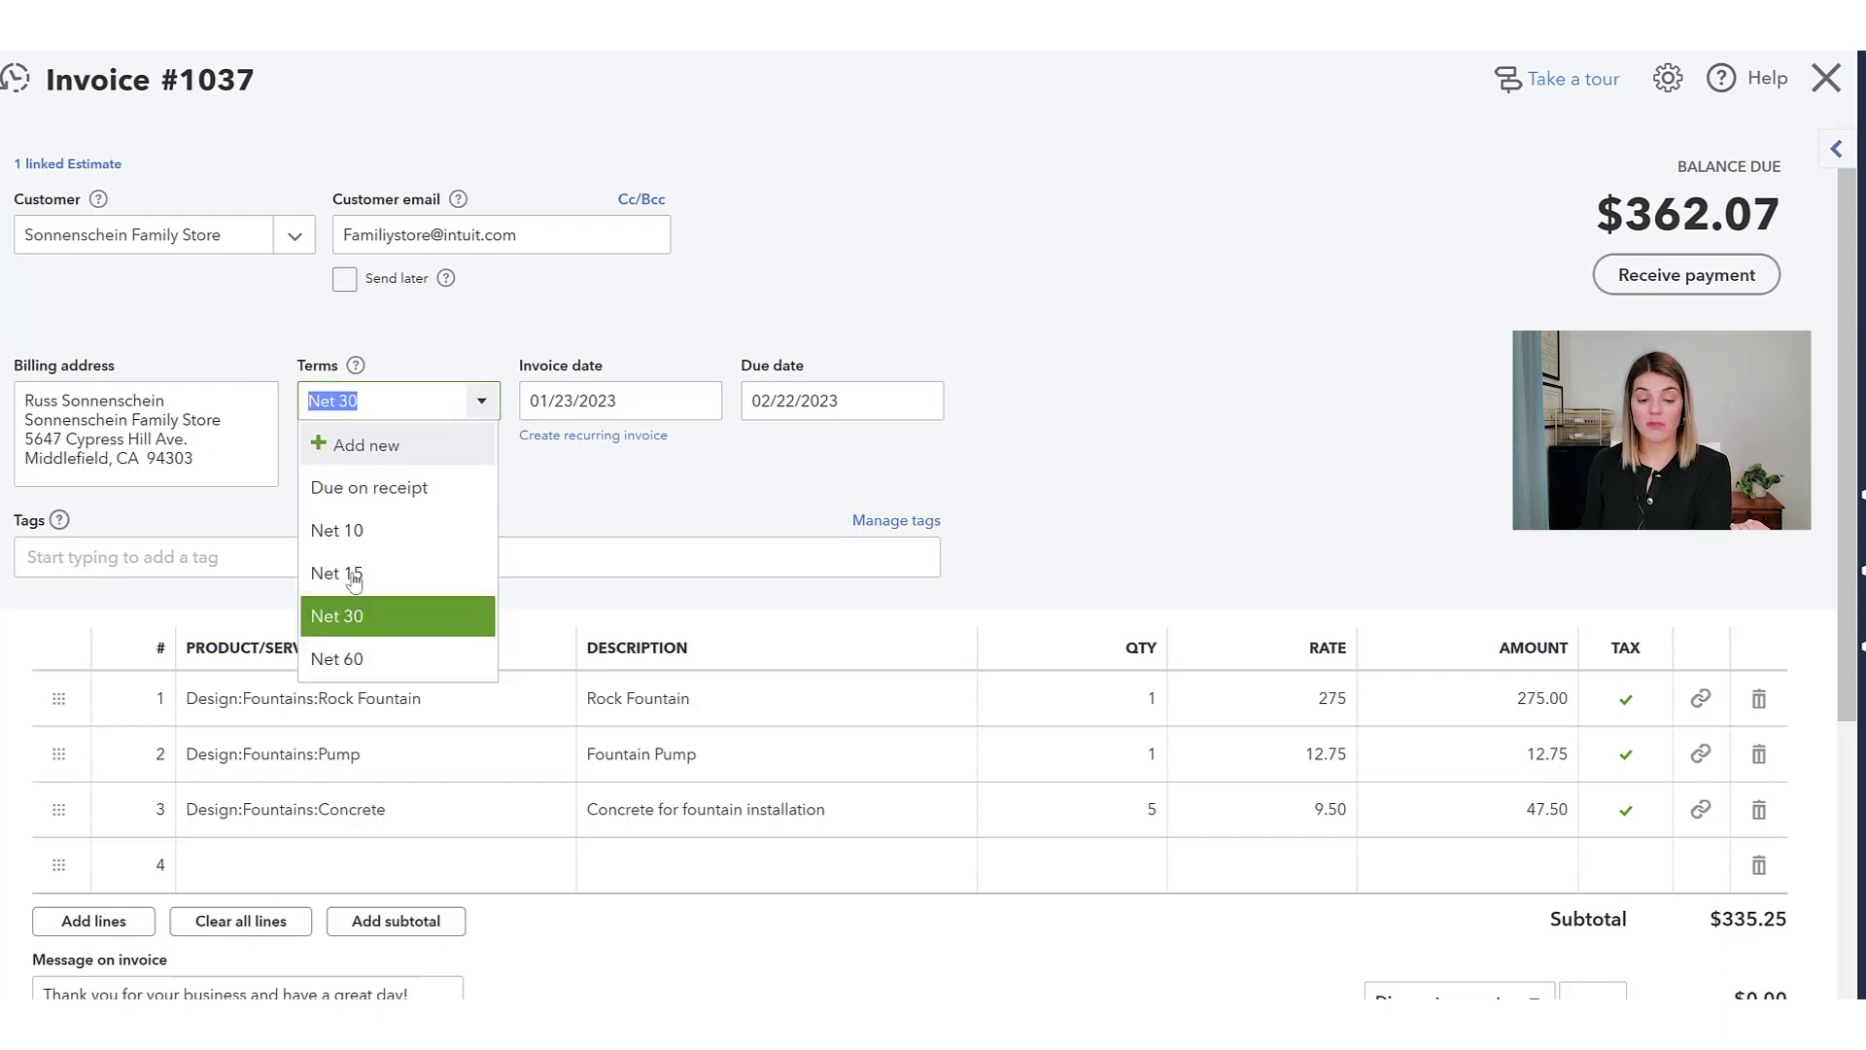
pyautogui.click(342, 447)
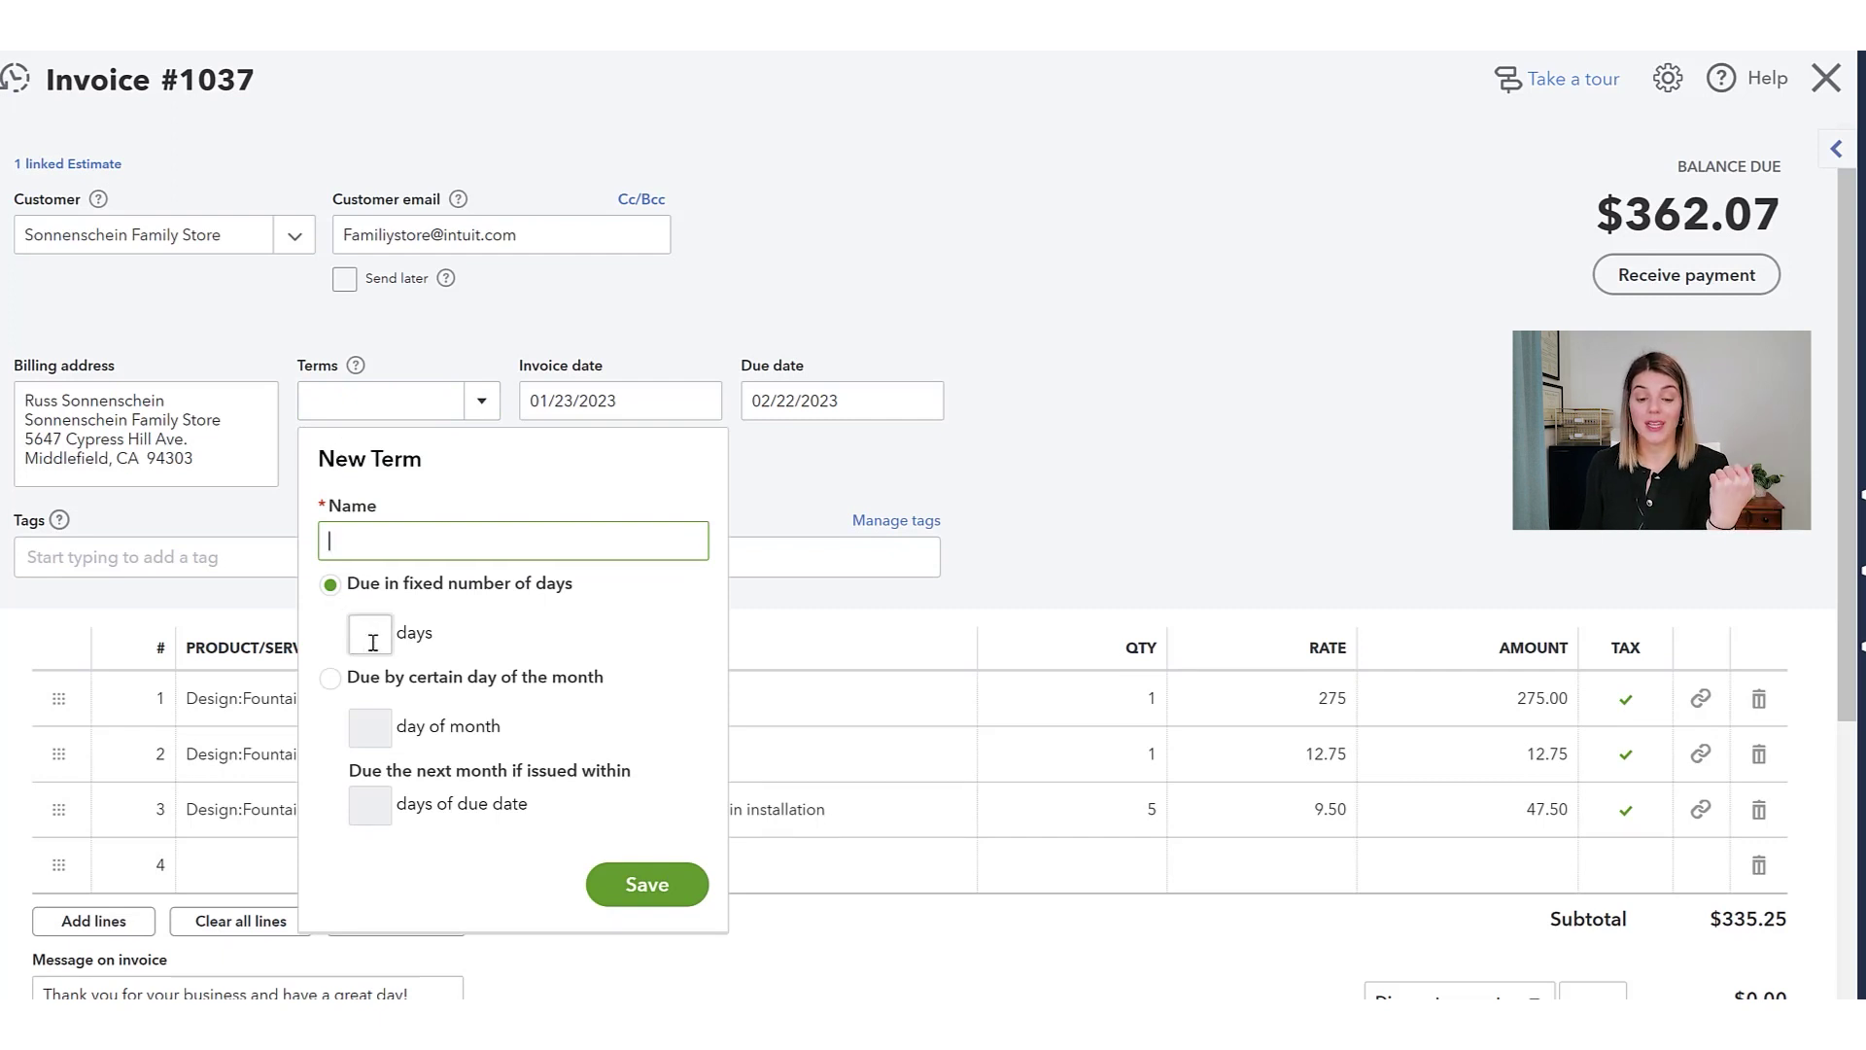
pyautogui.click(330, 680)
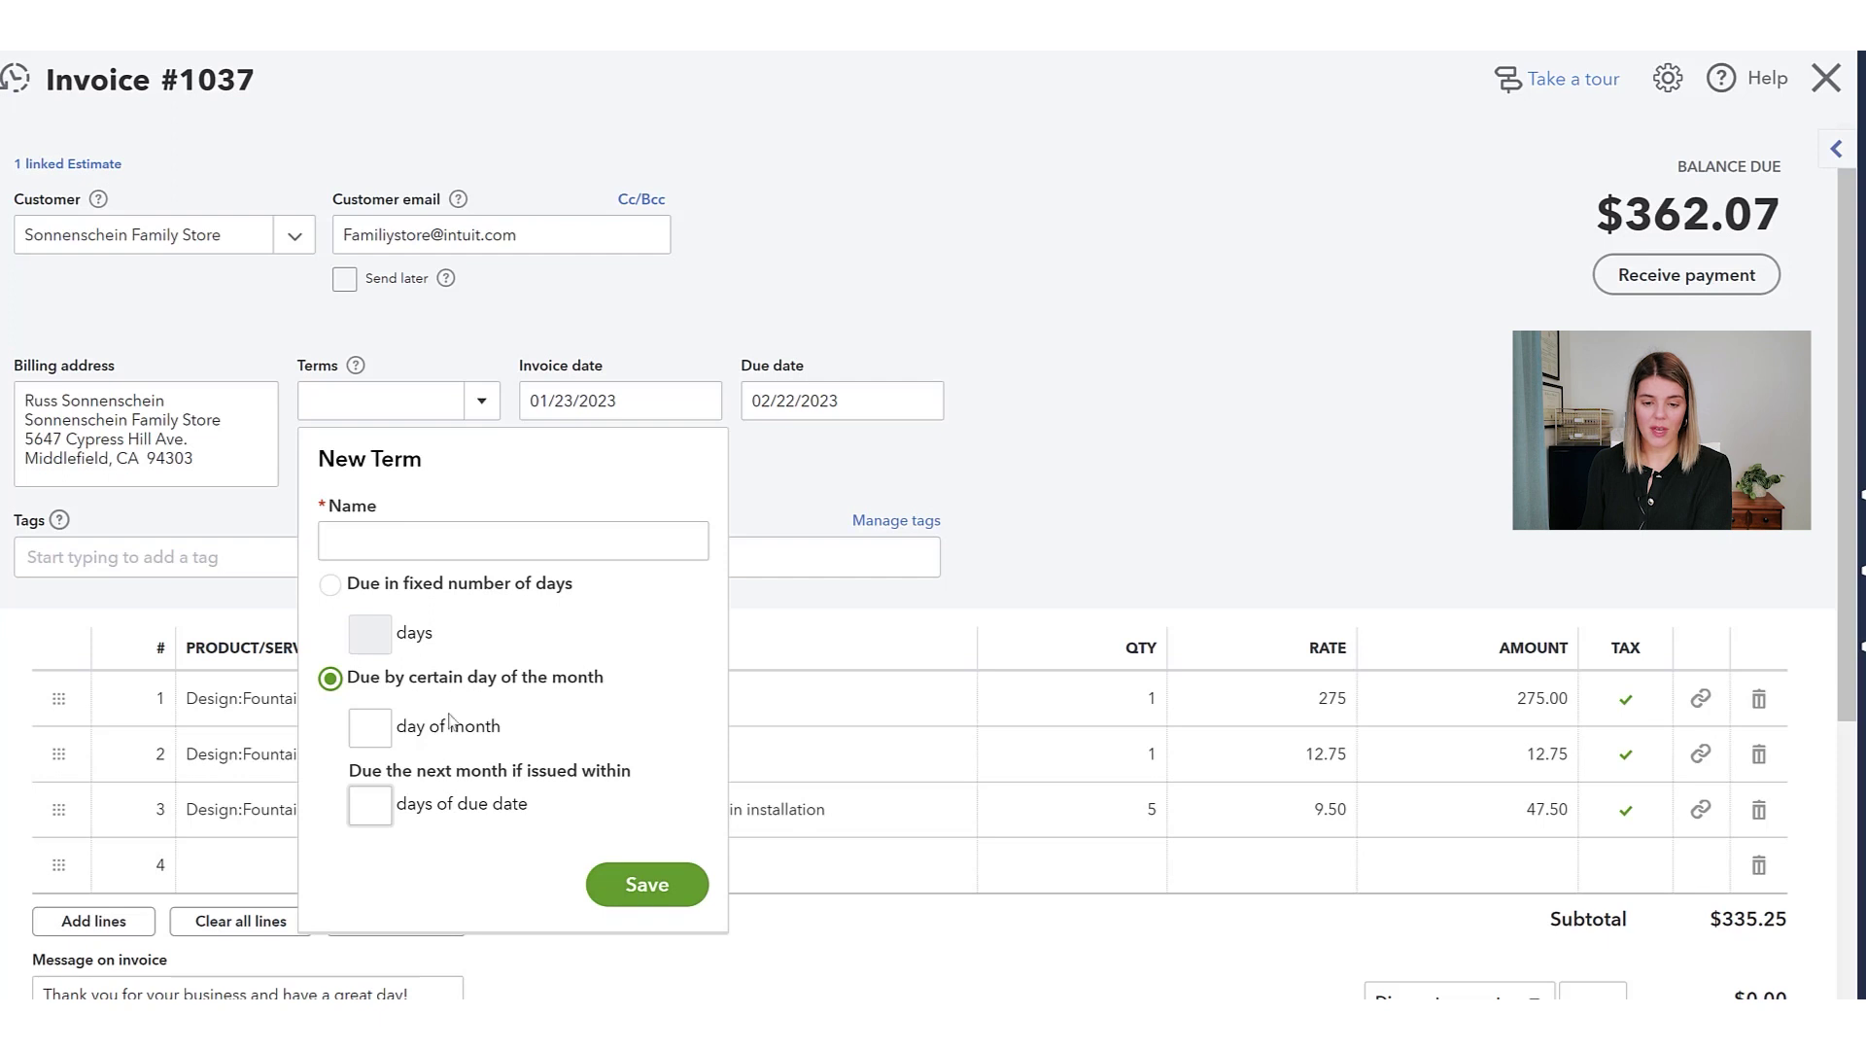
pyautogui.click(440, 545)
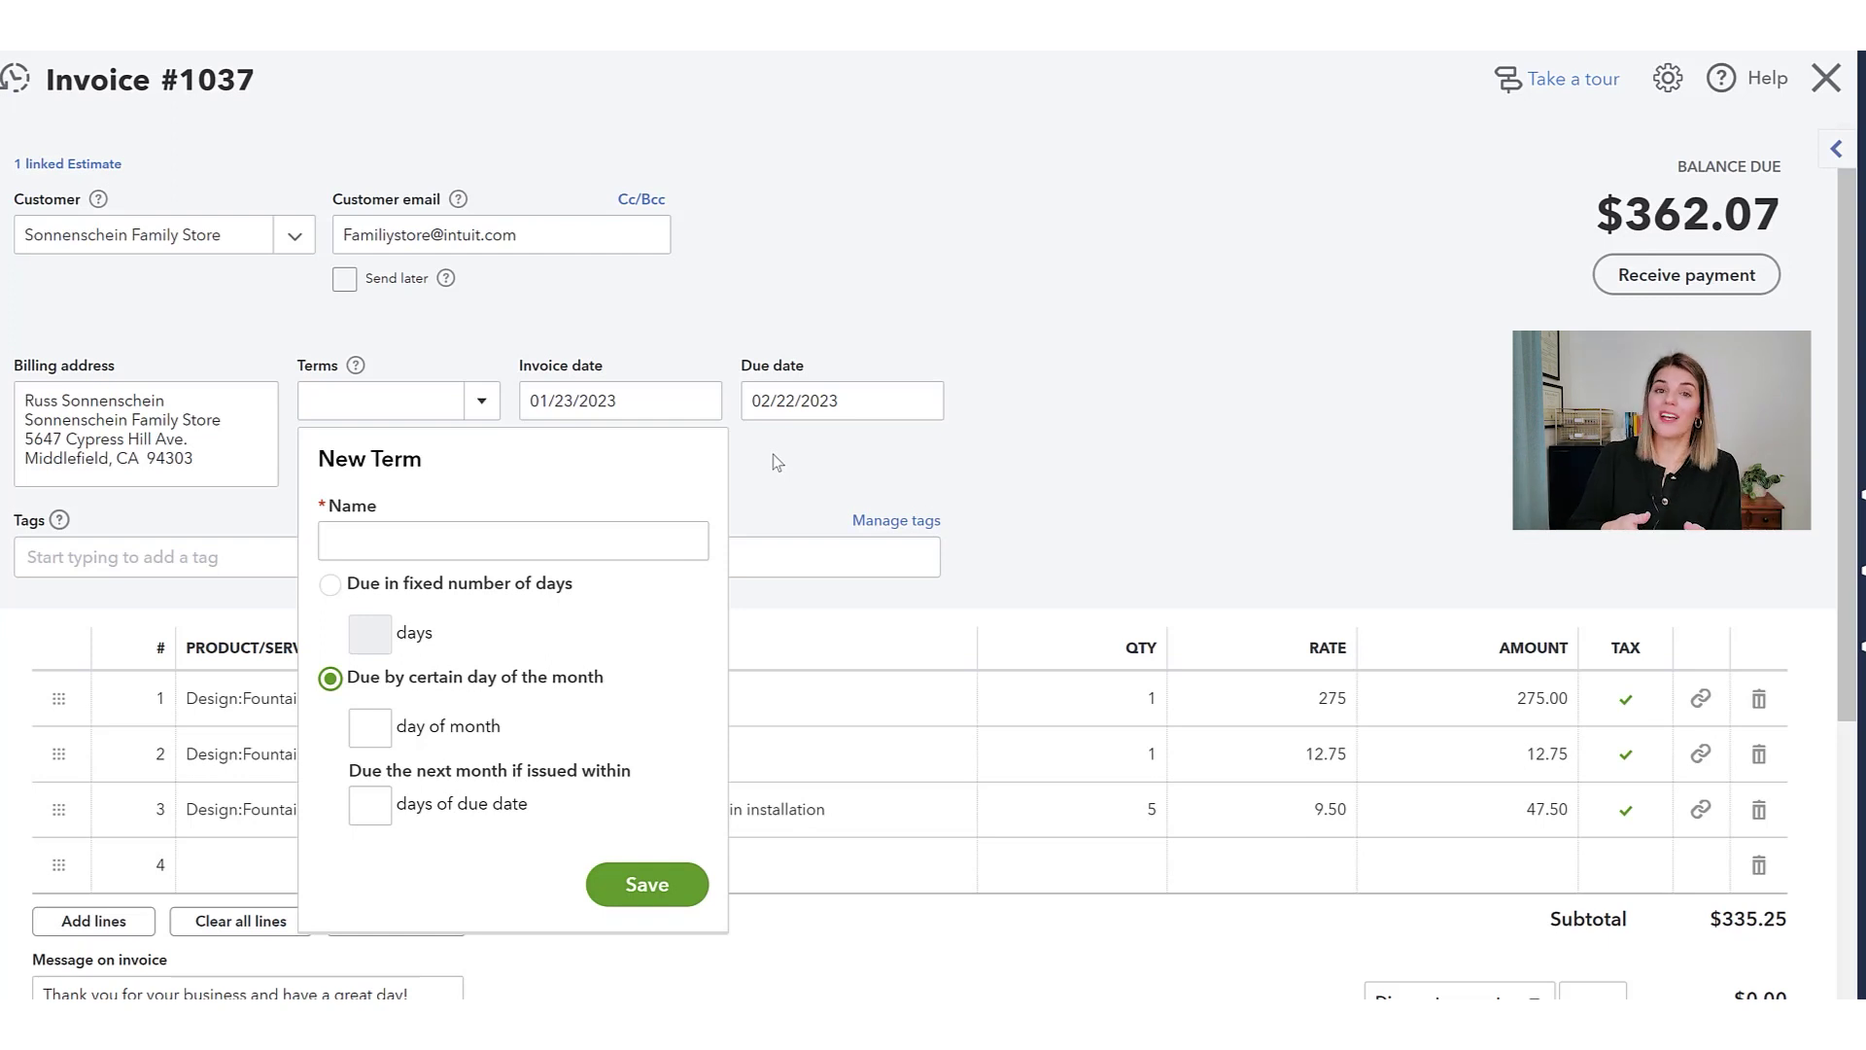
pyautogui.click(479, 403)
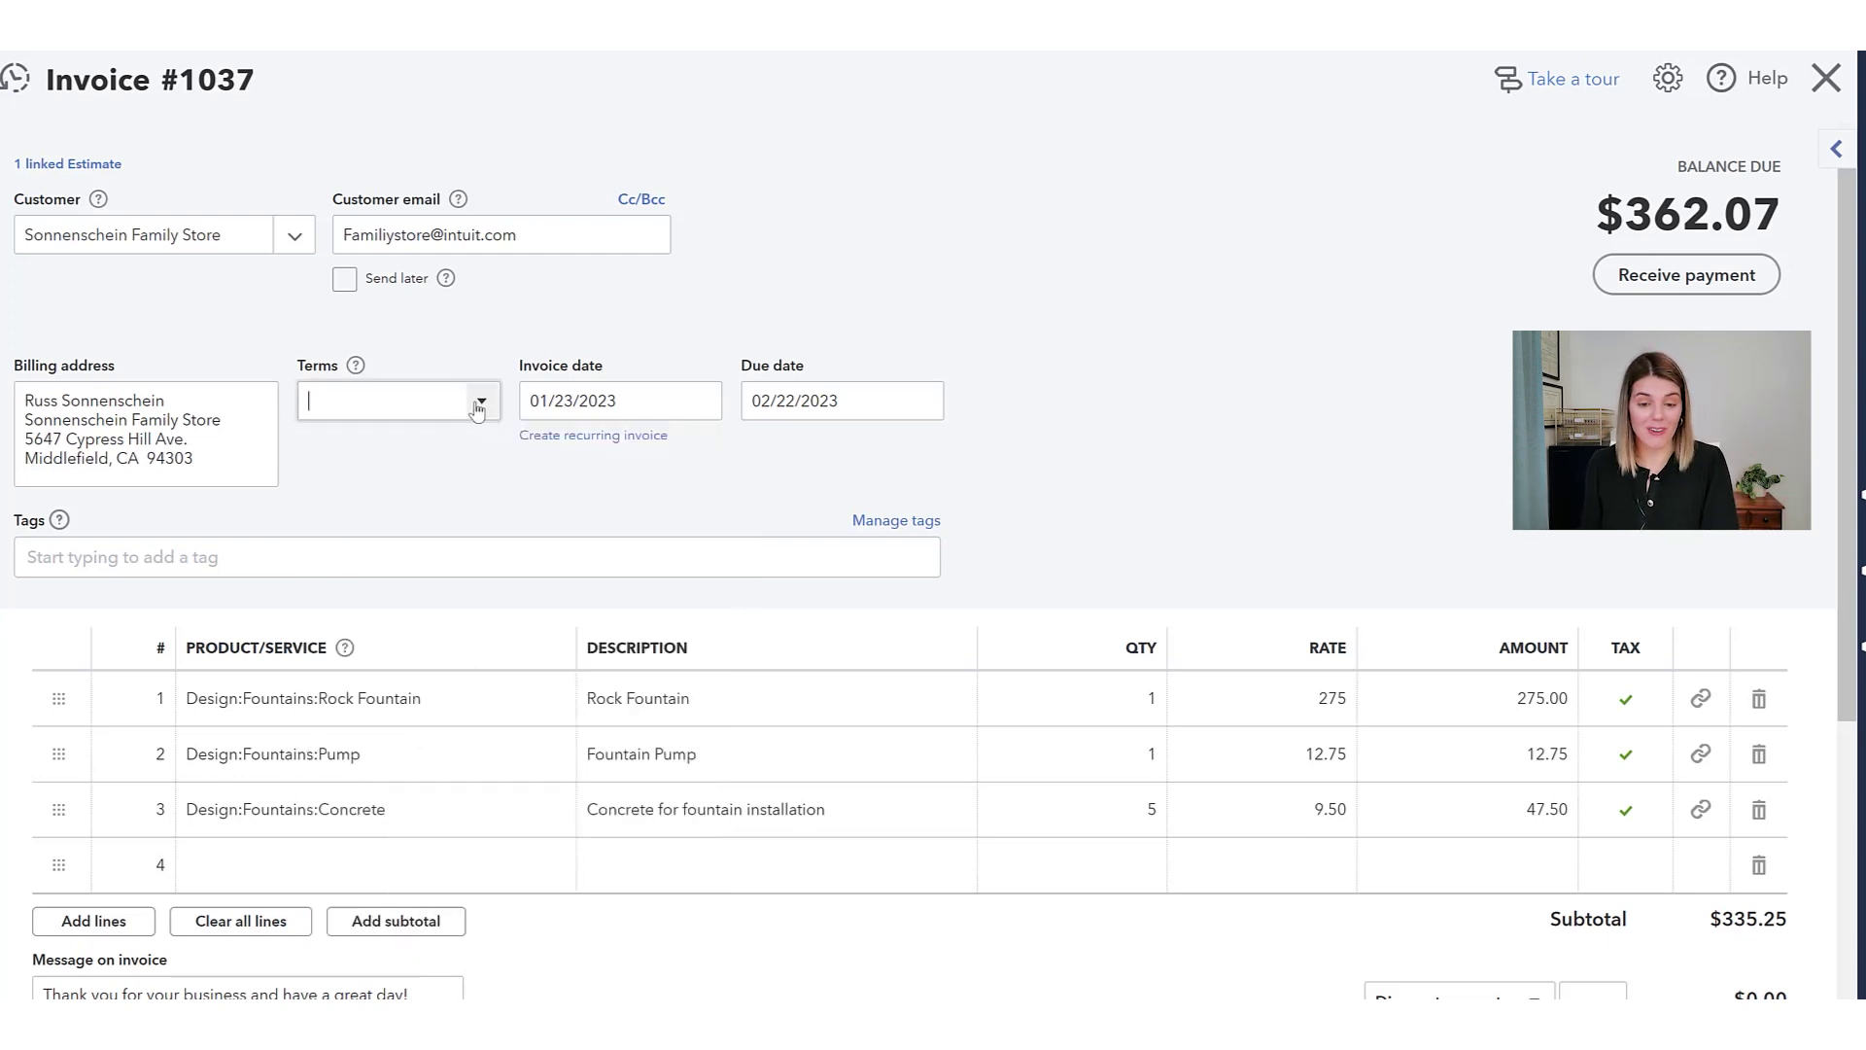
pyautogui.click(479, 403)
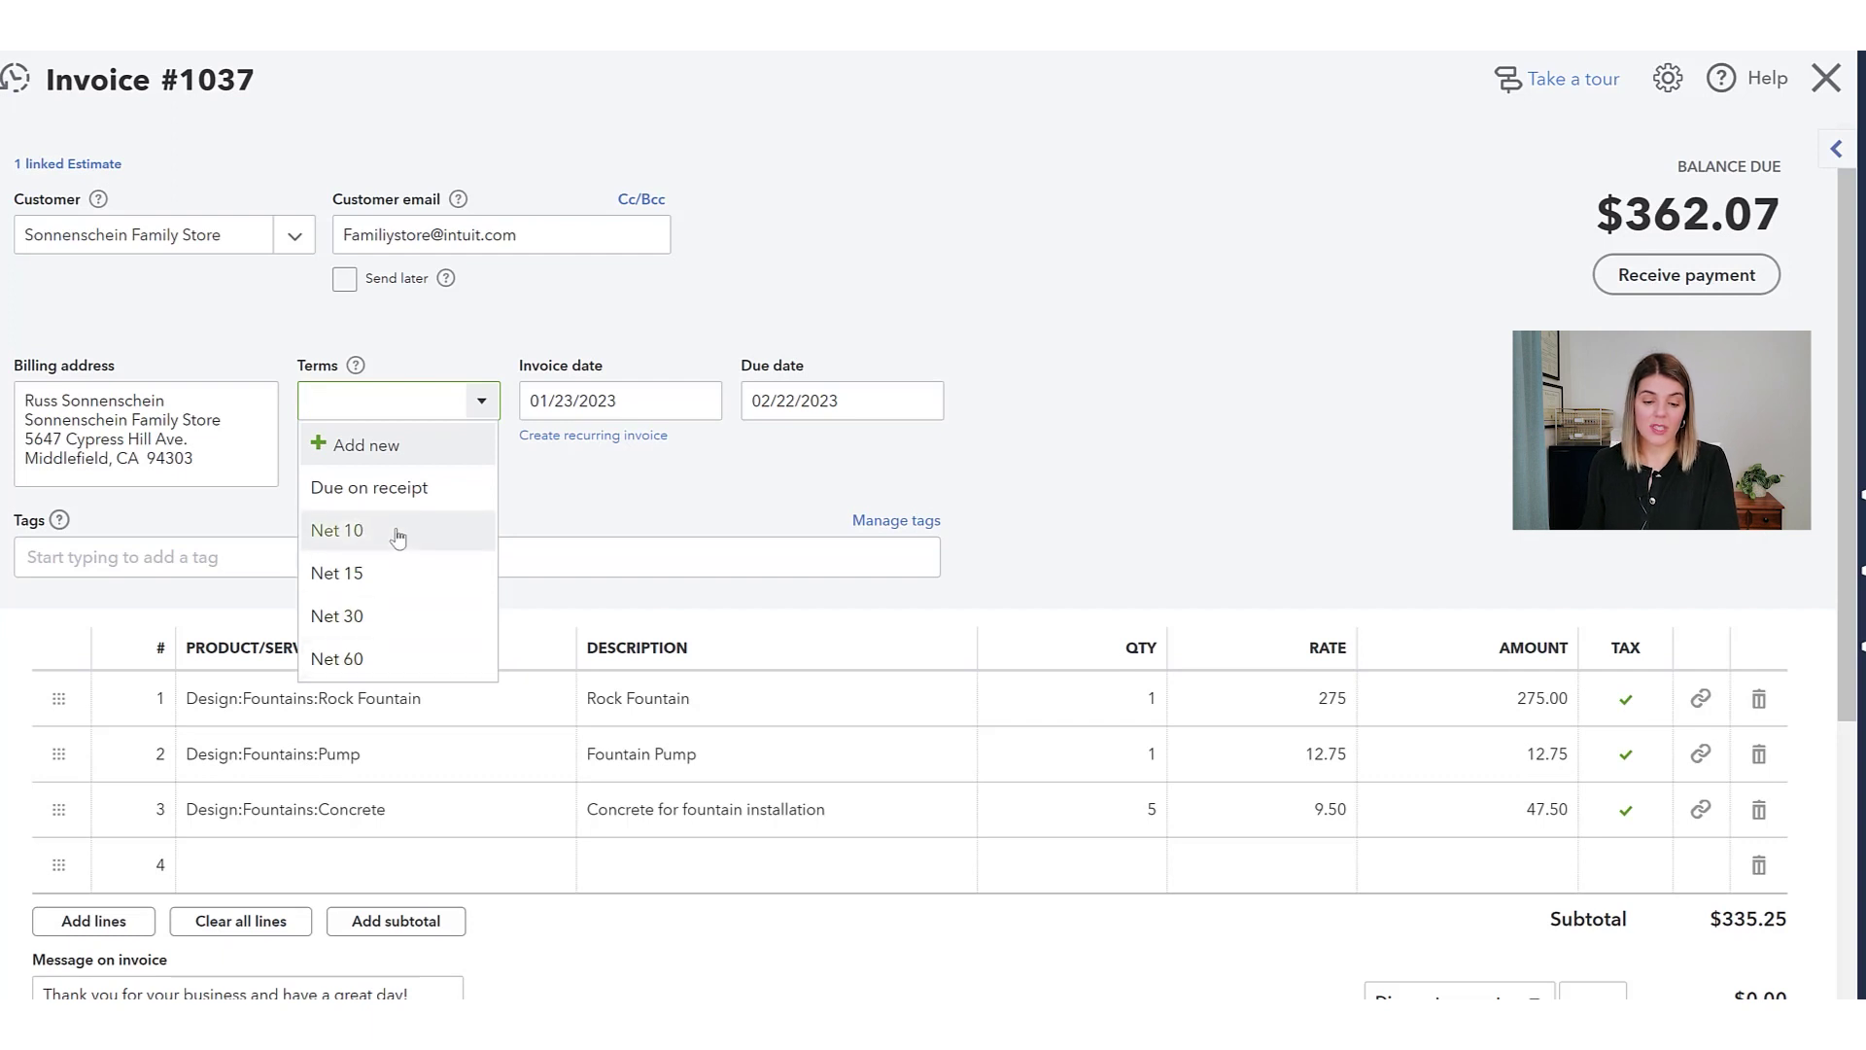
pyautogui.click(556, 496)
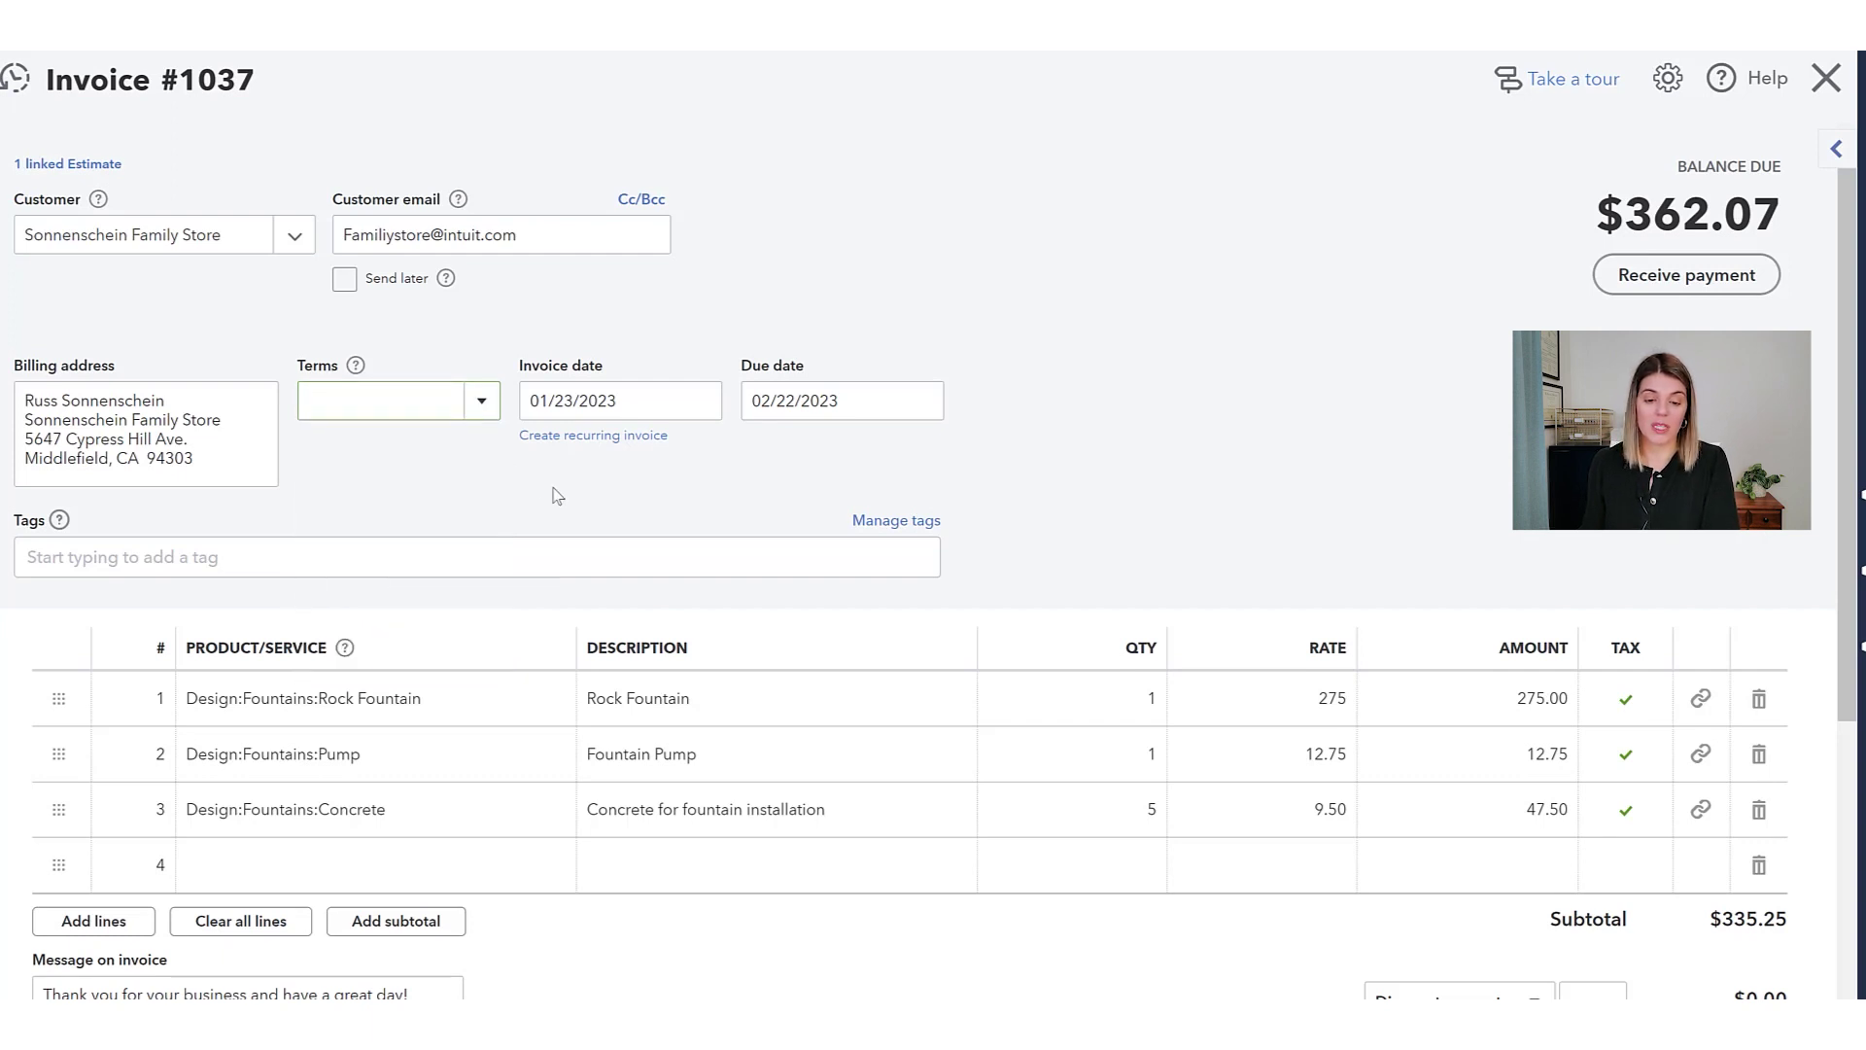
# Check the invoice and due date fields while trying the Net 30 and Net 60 payment terms
pyautogui.click(630, 410)
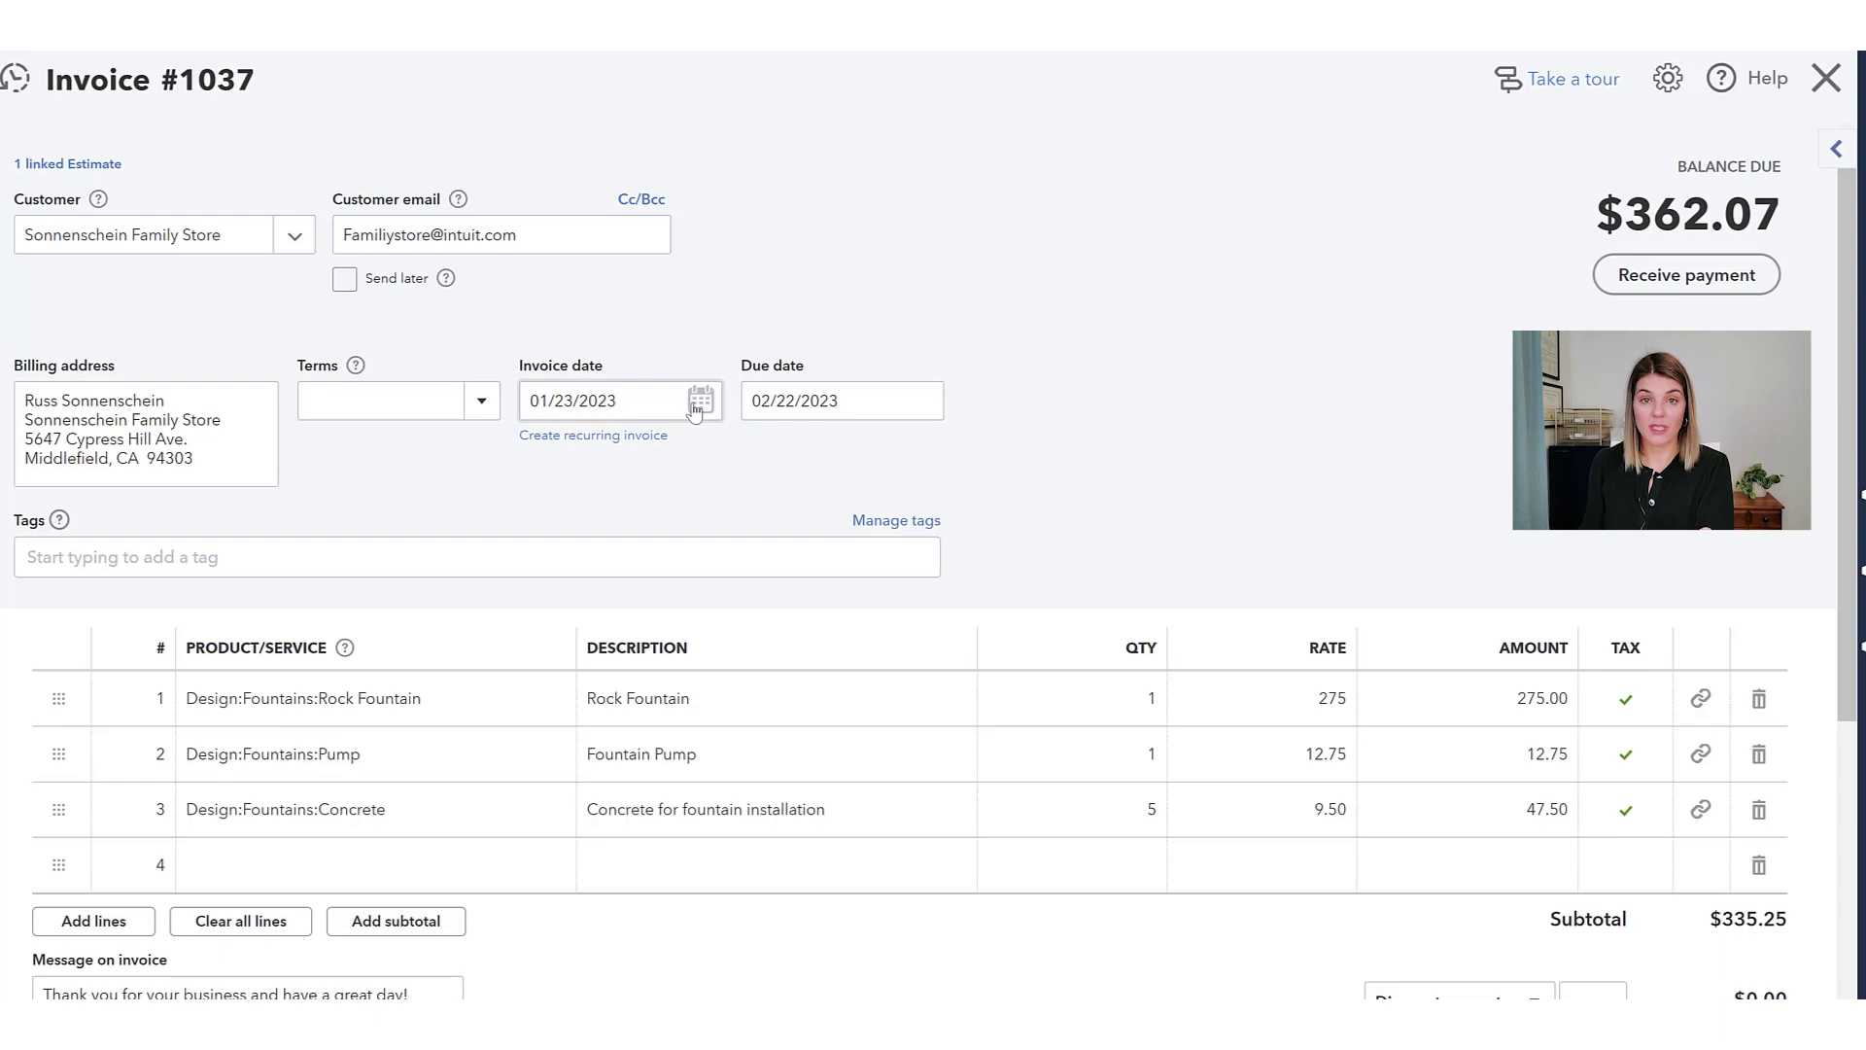
pyautogui.click(829, 413)
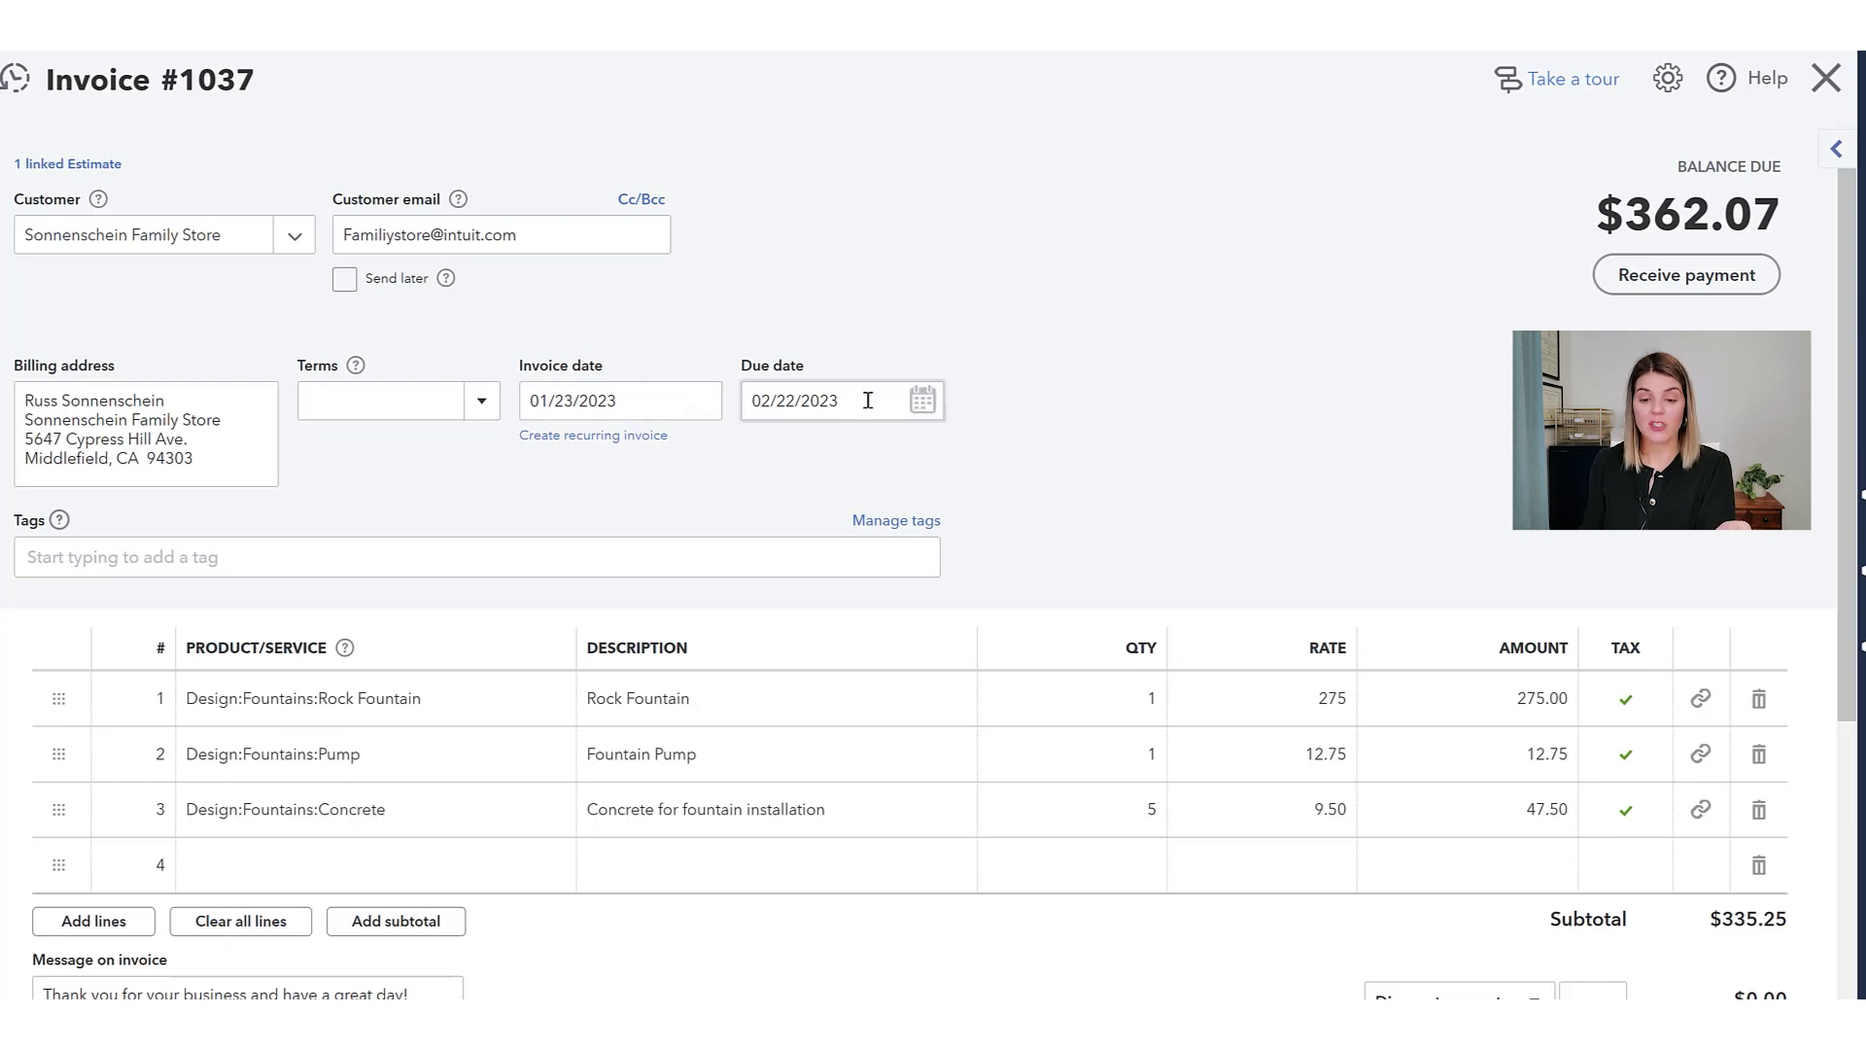
pyautogui.click(482, 403)
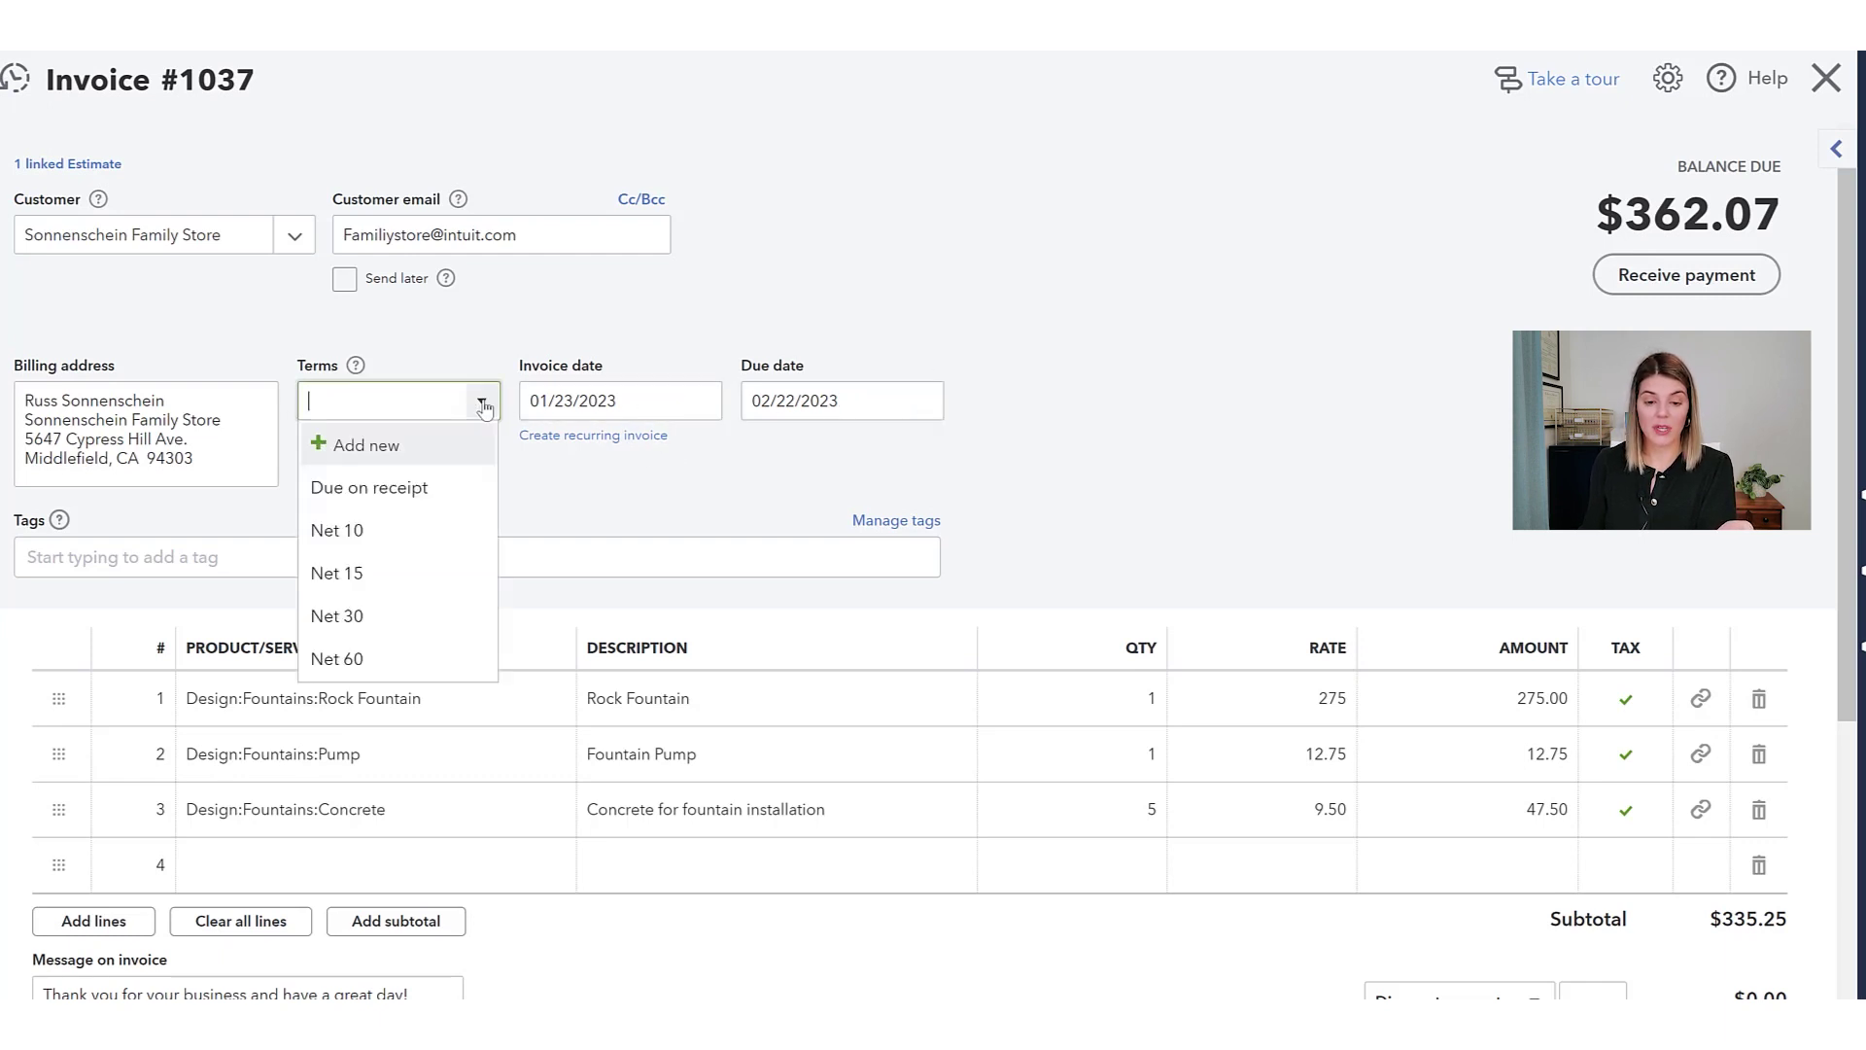
pyautogui.click(408, 614)
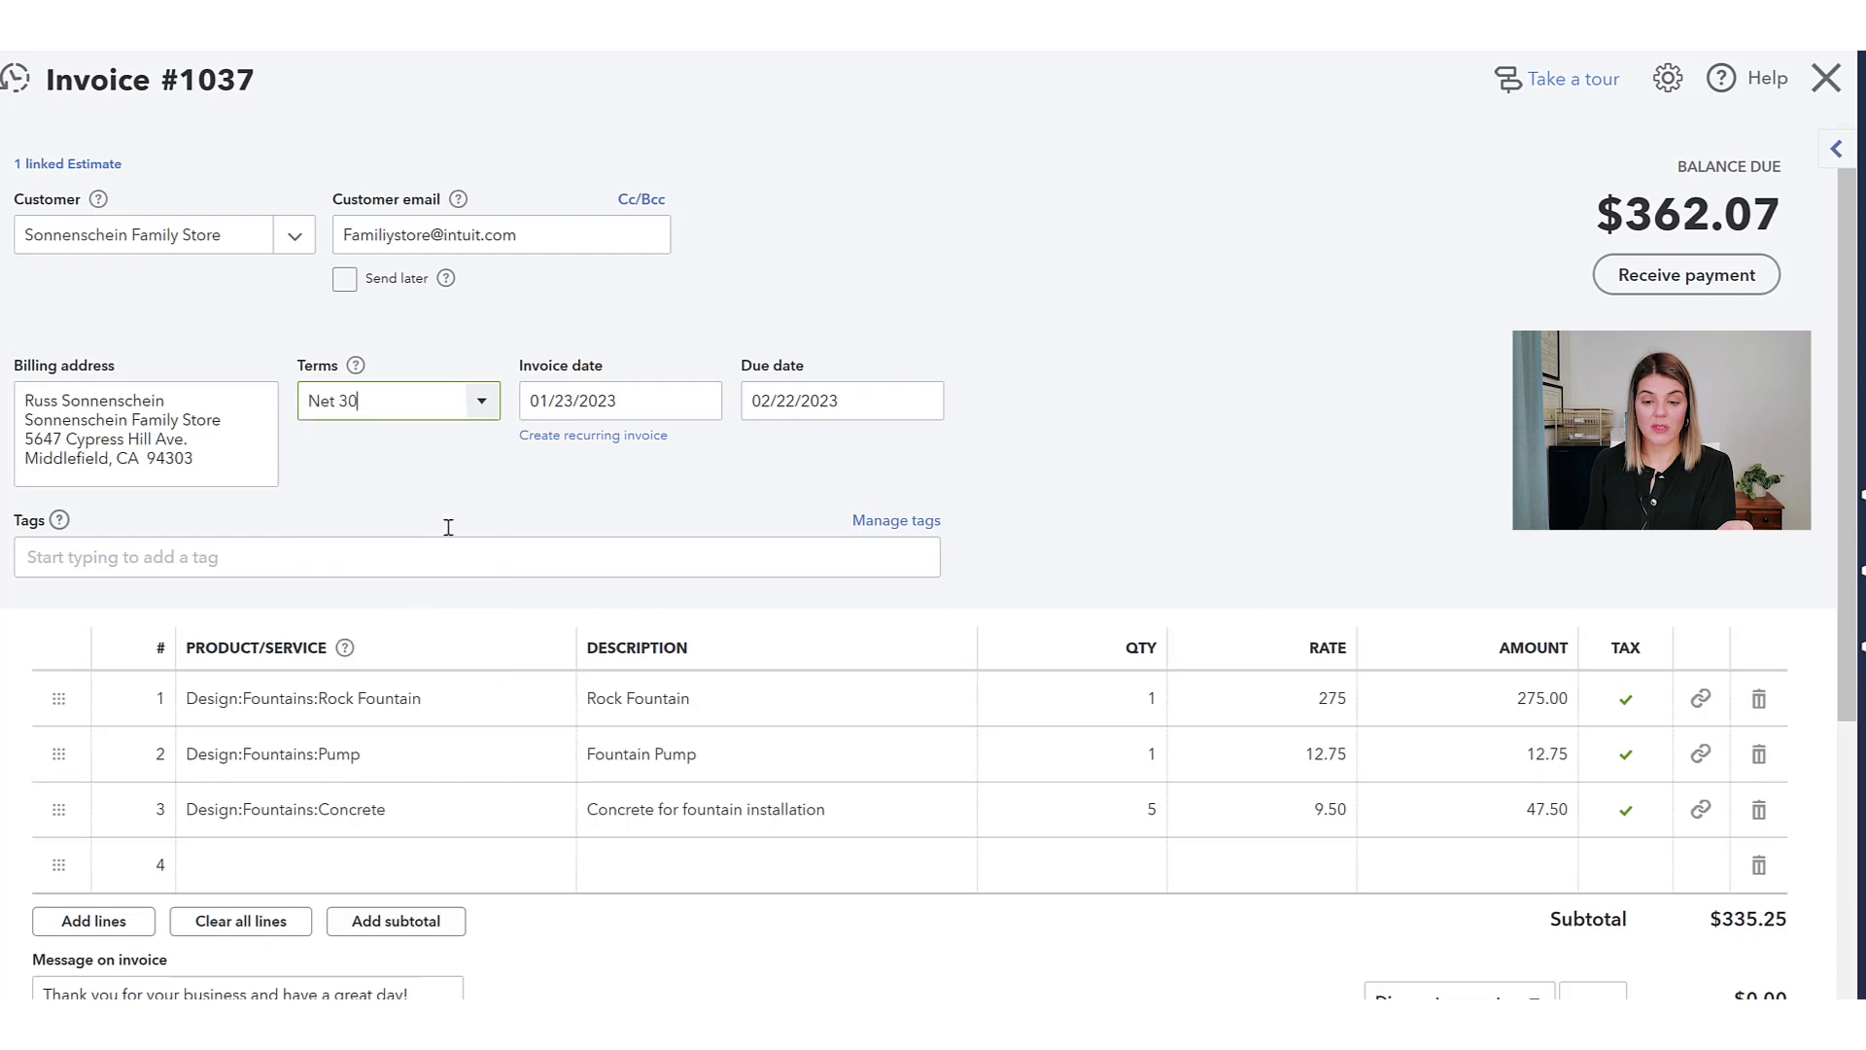
pyautogui.click(482, 394)
pyautogui.click(402, 656)
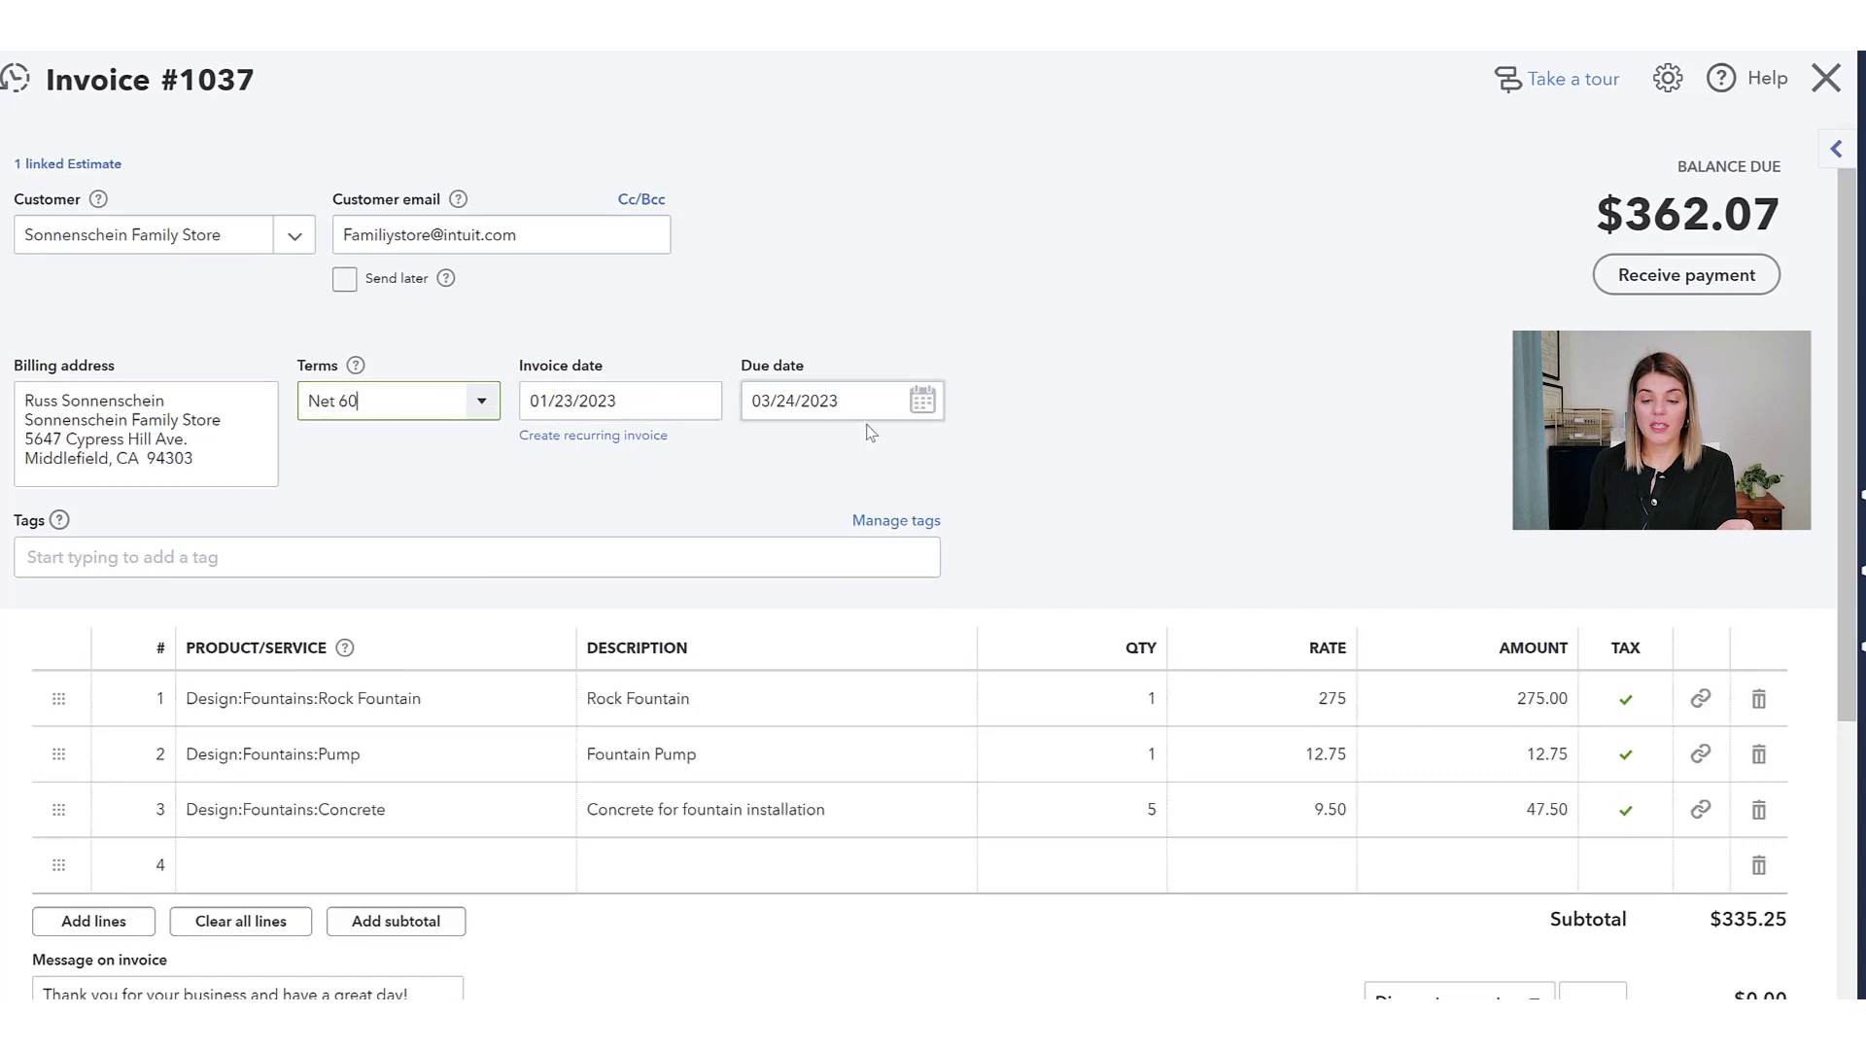
# Clear the invoice's payment terms and set its due date to 02/28/2023
pyautogui.click(478, 402)
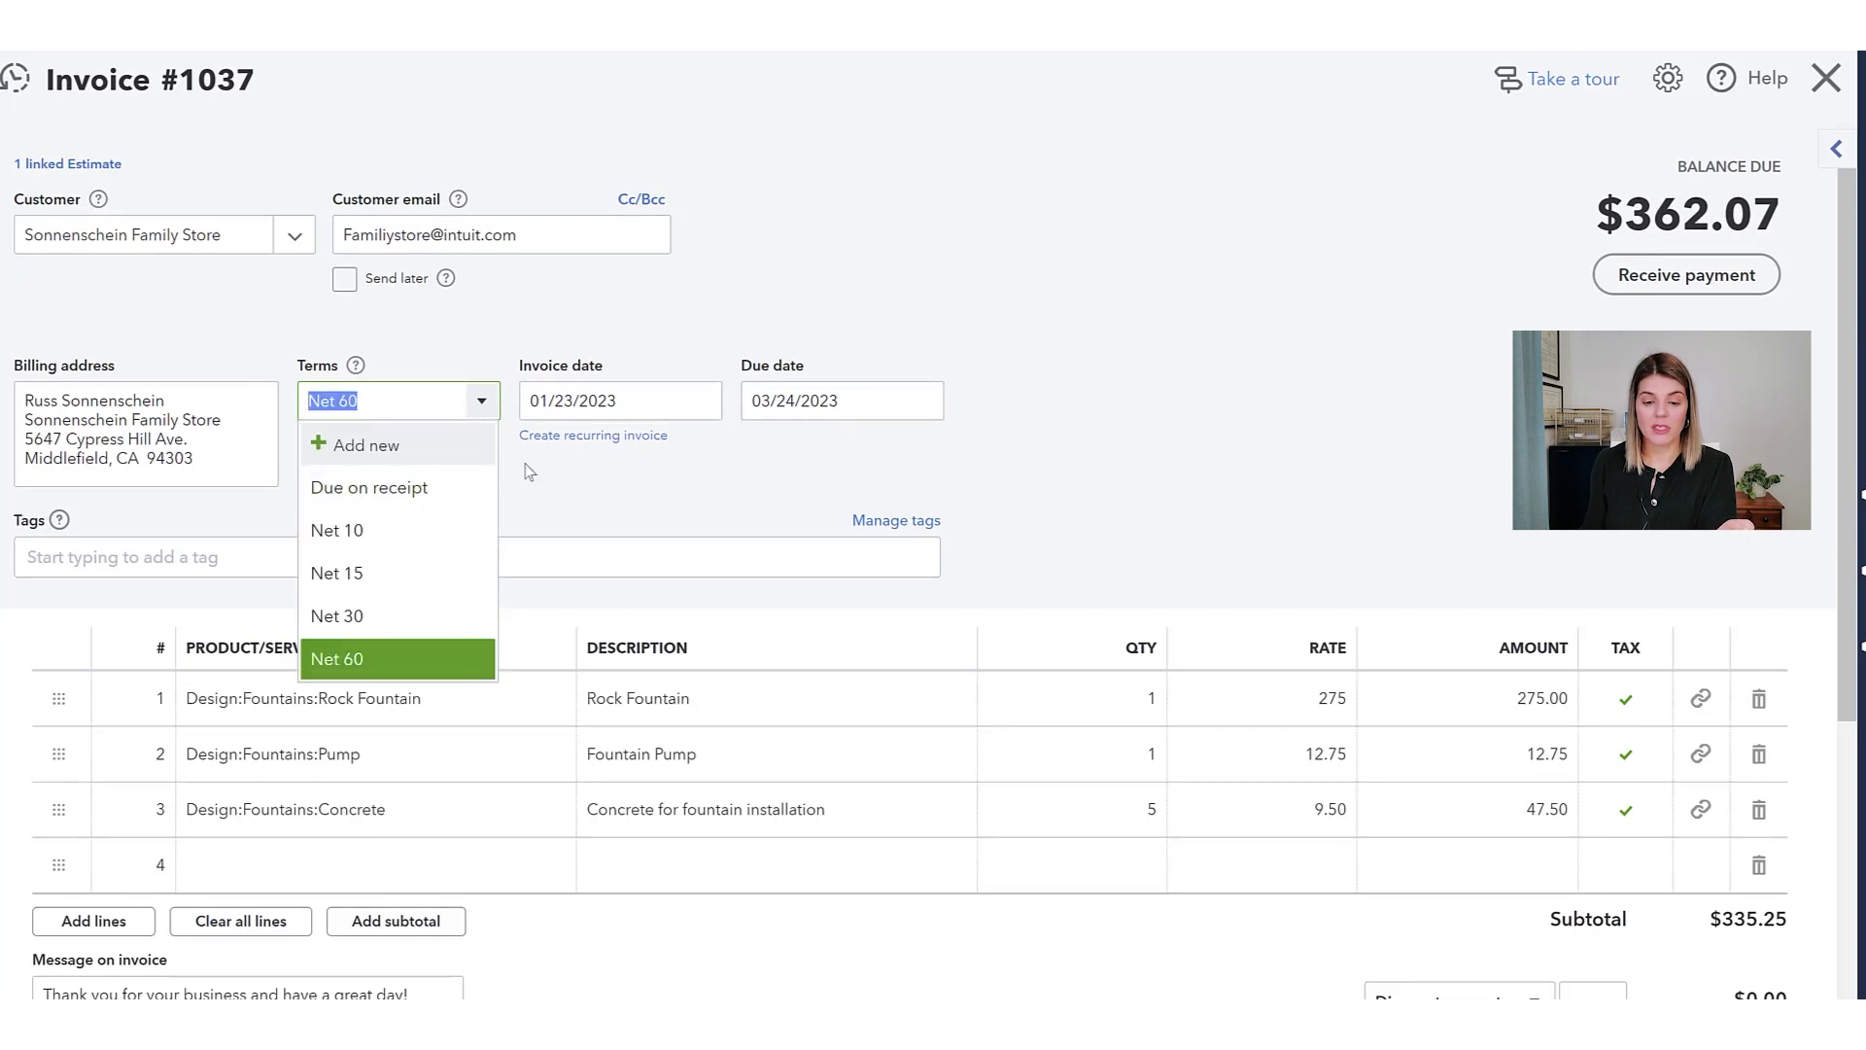
pyautogui.press('BackSpace')
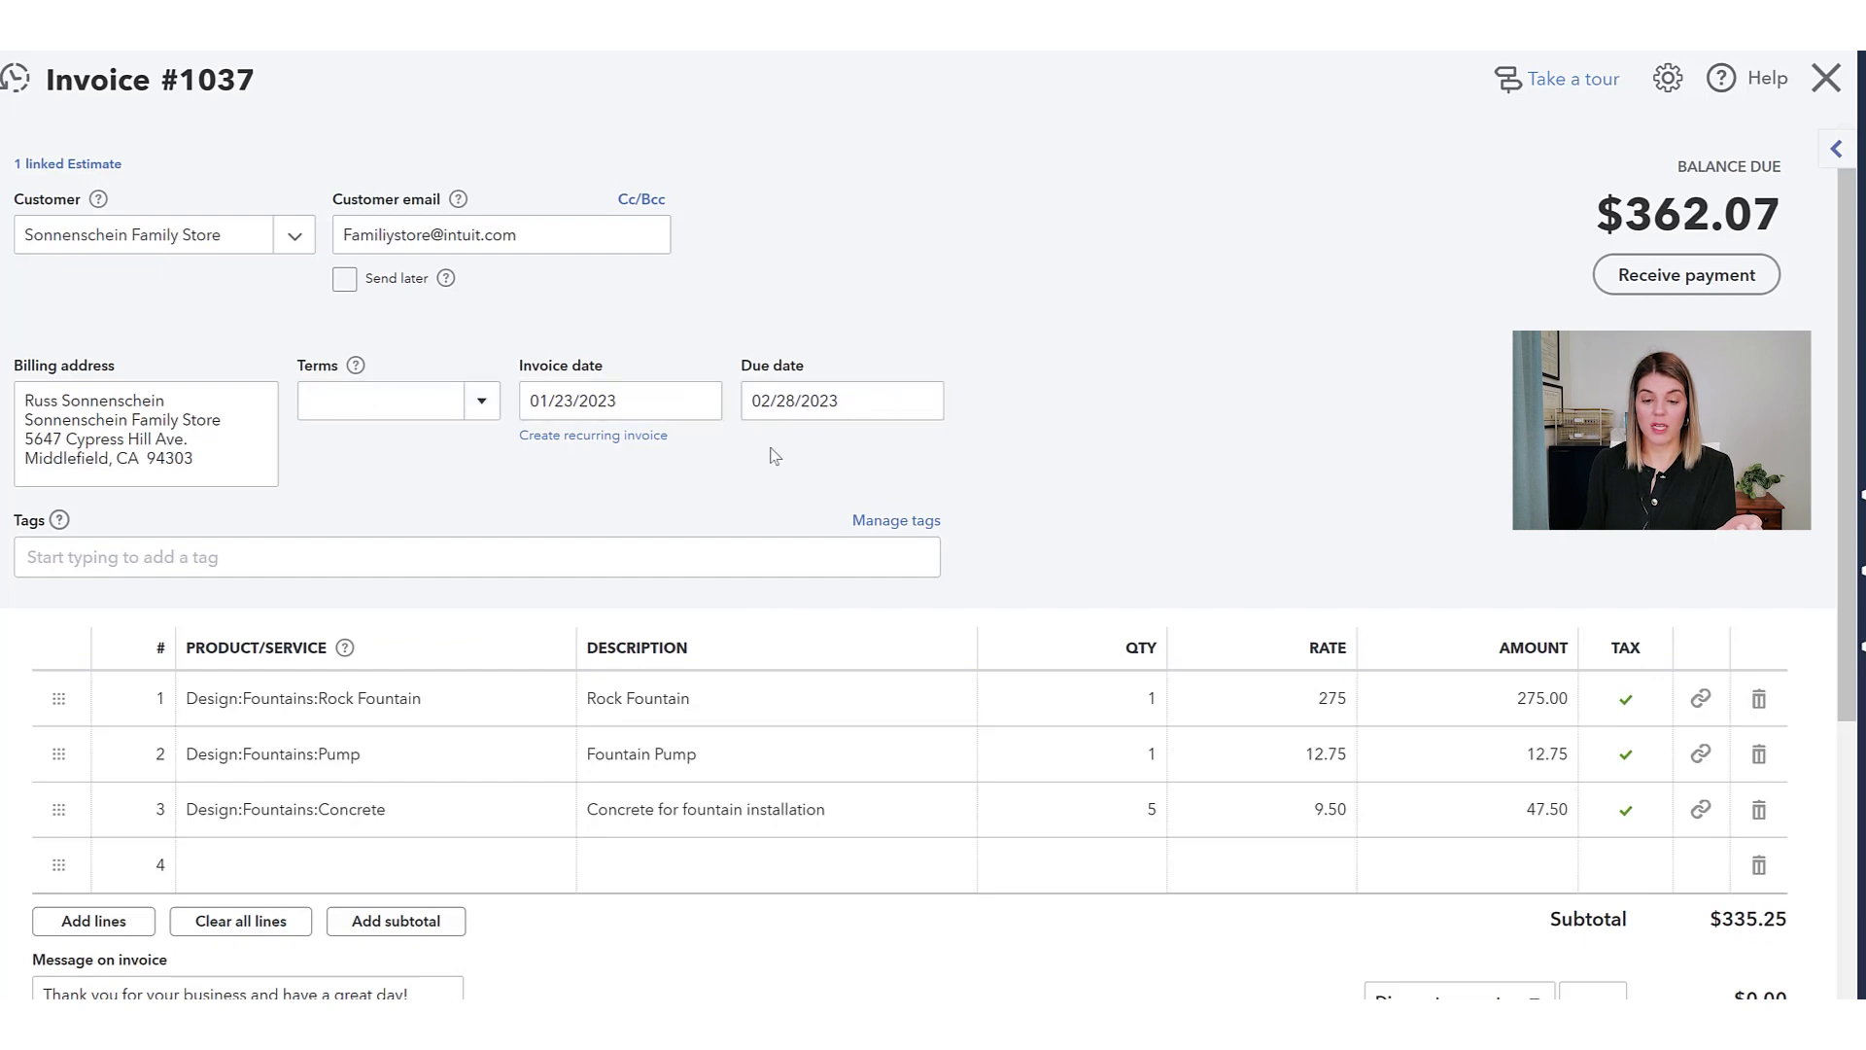
# Try to create a recurring invoice from this one, then cancel the request
pyautogui.click(575, 440)
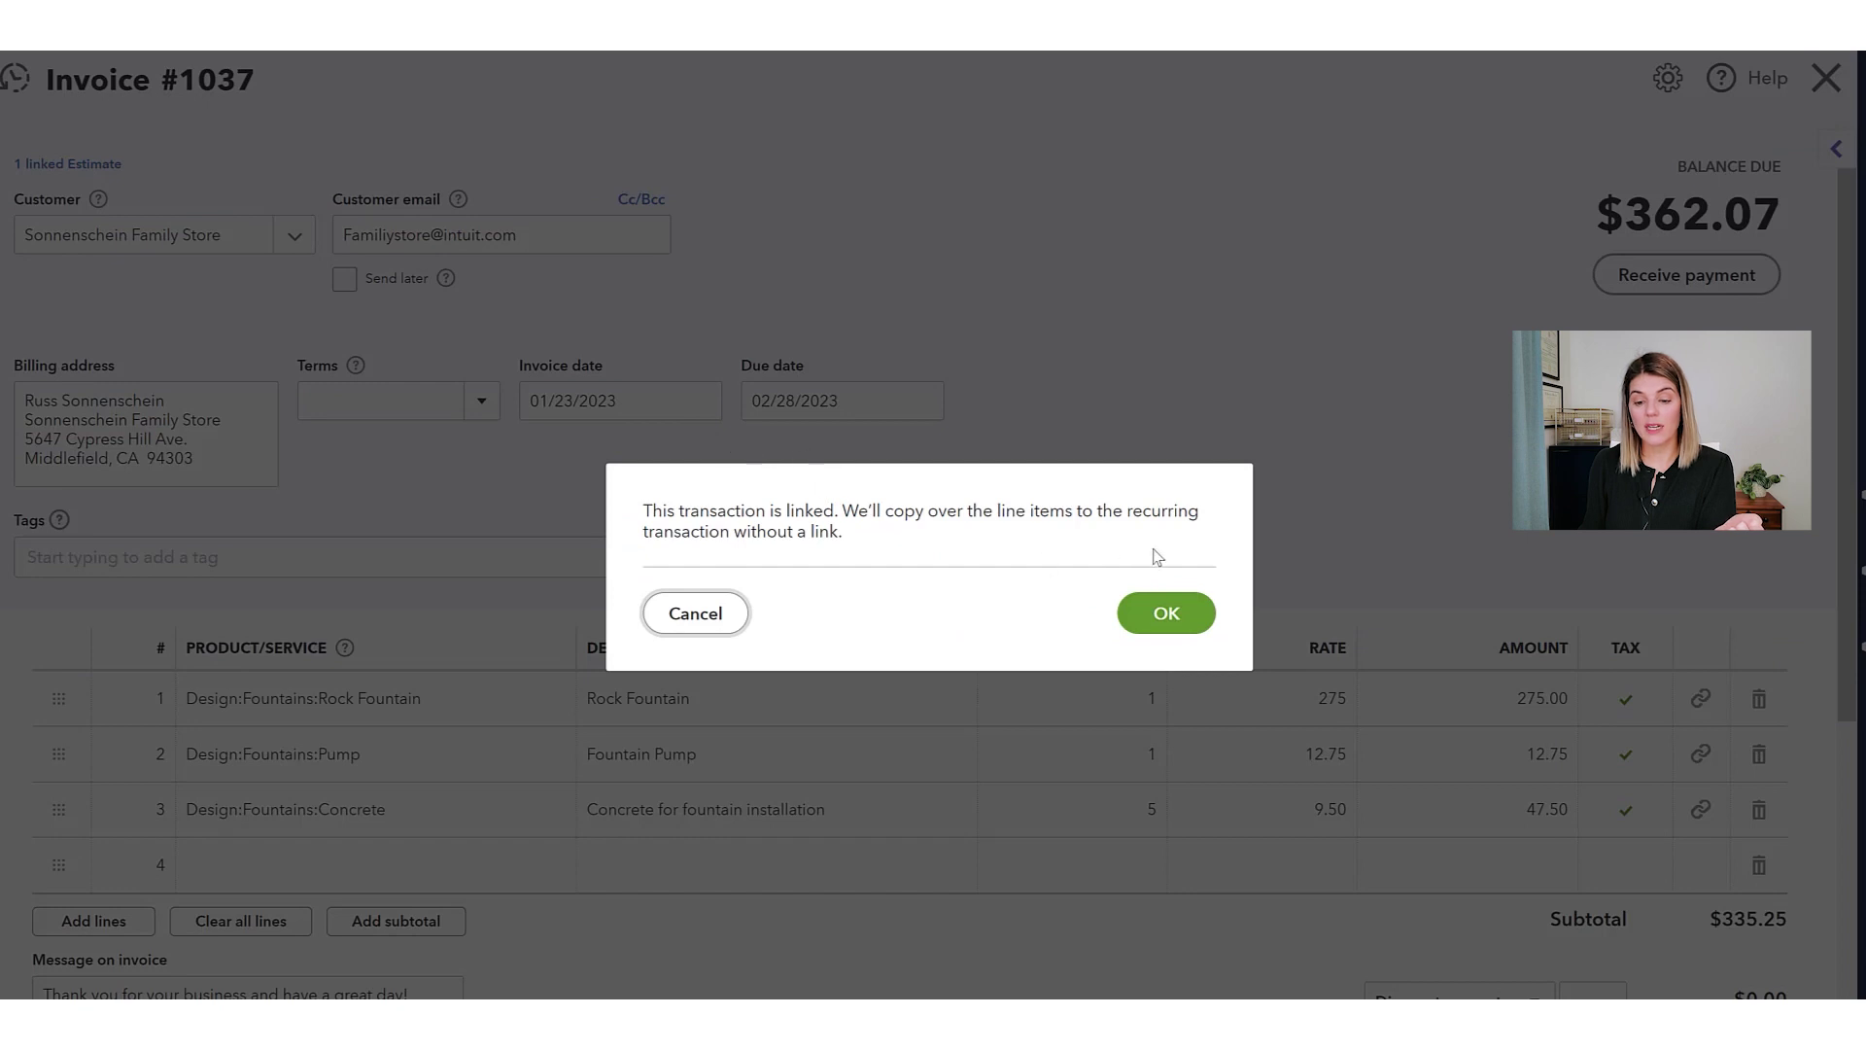
pyautogui.click(707, 609)
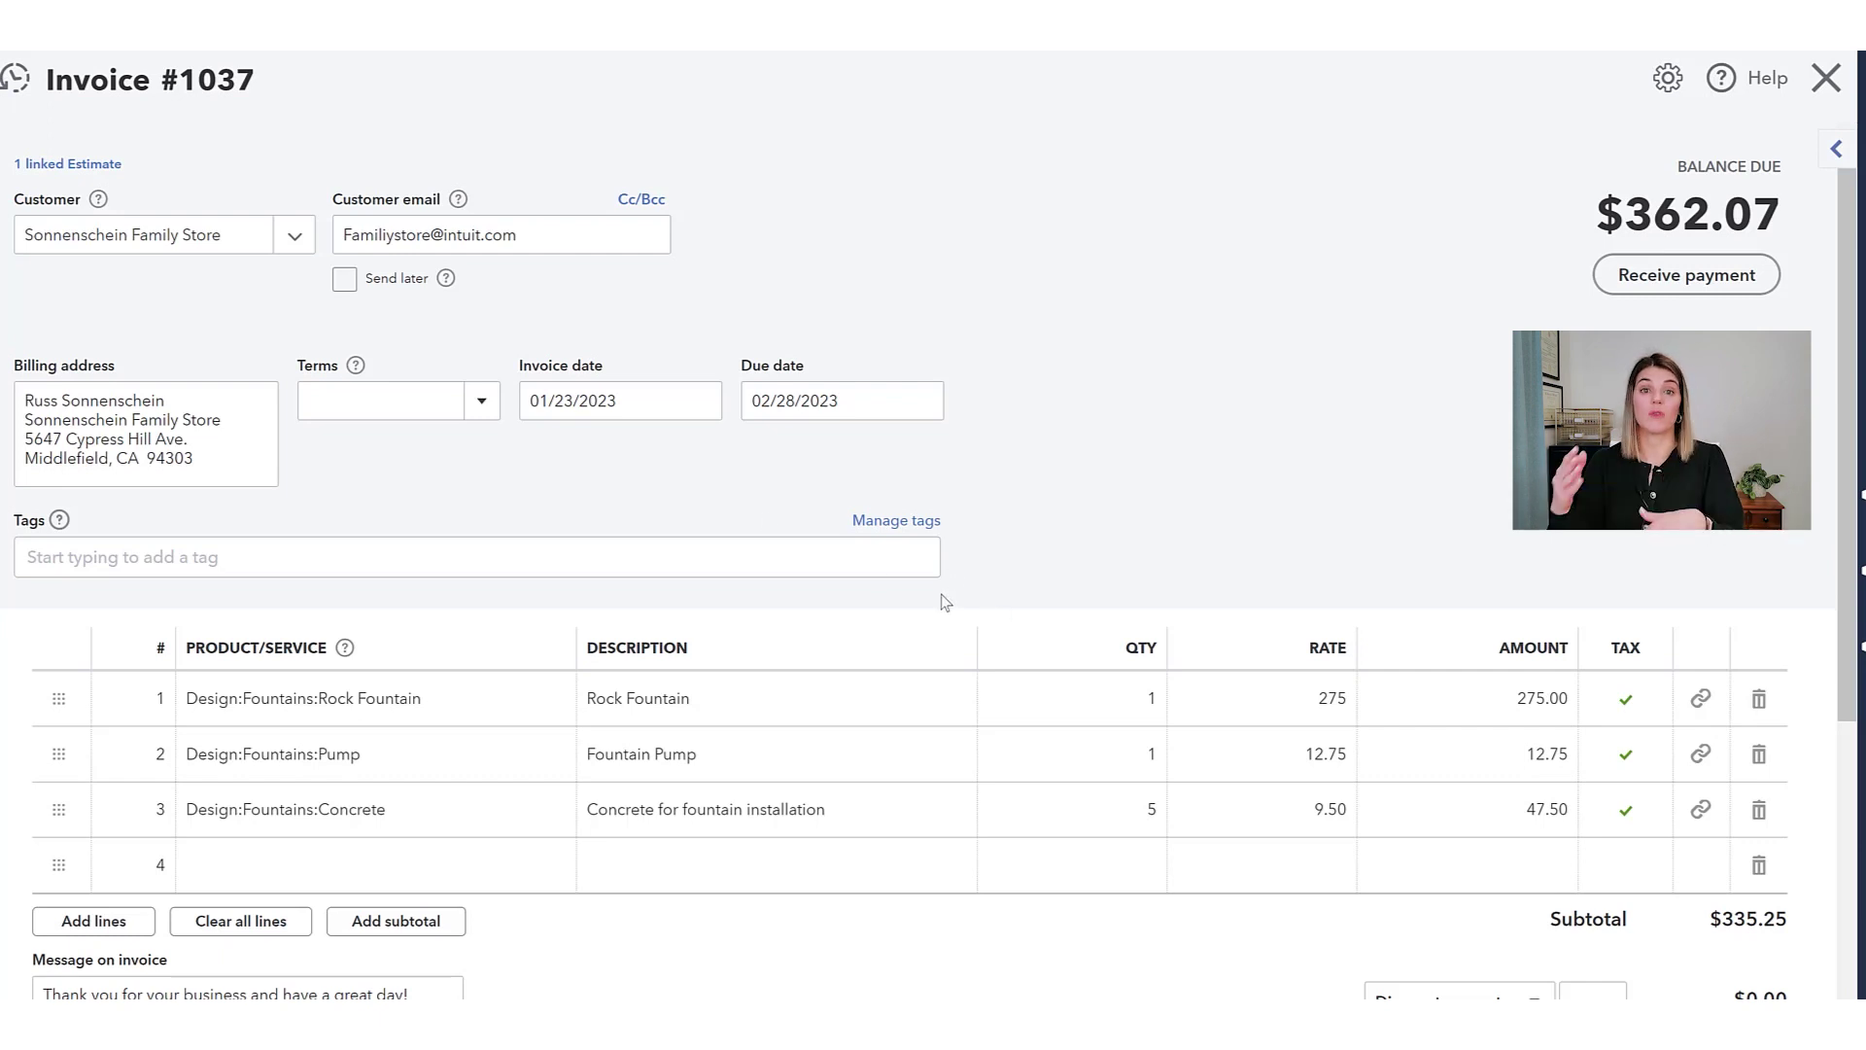
# Add a subtotal row below the invoice's three fountain line items
pyautogui.click(117, 560)
pyautogui.click(1074, 437)
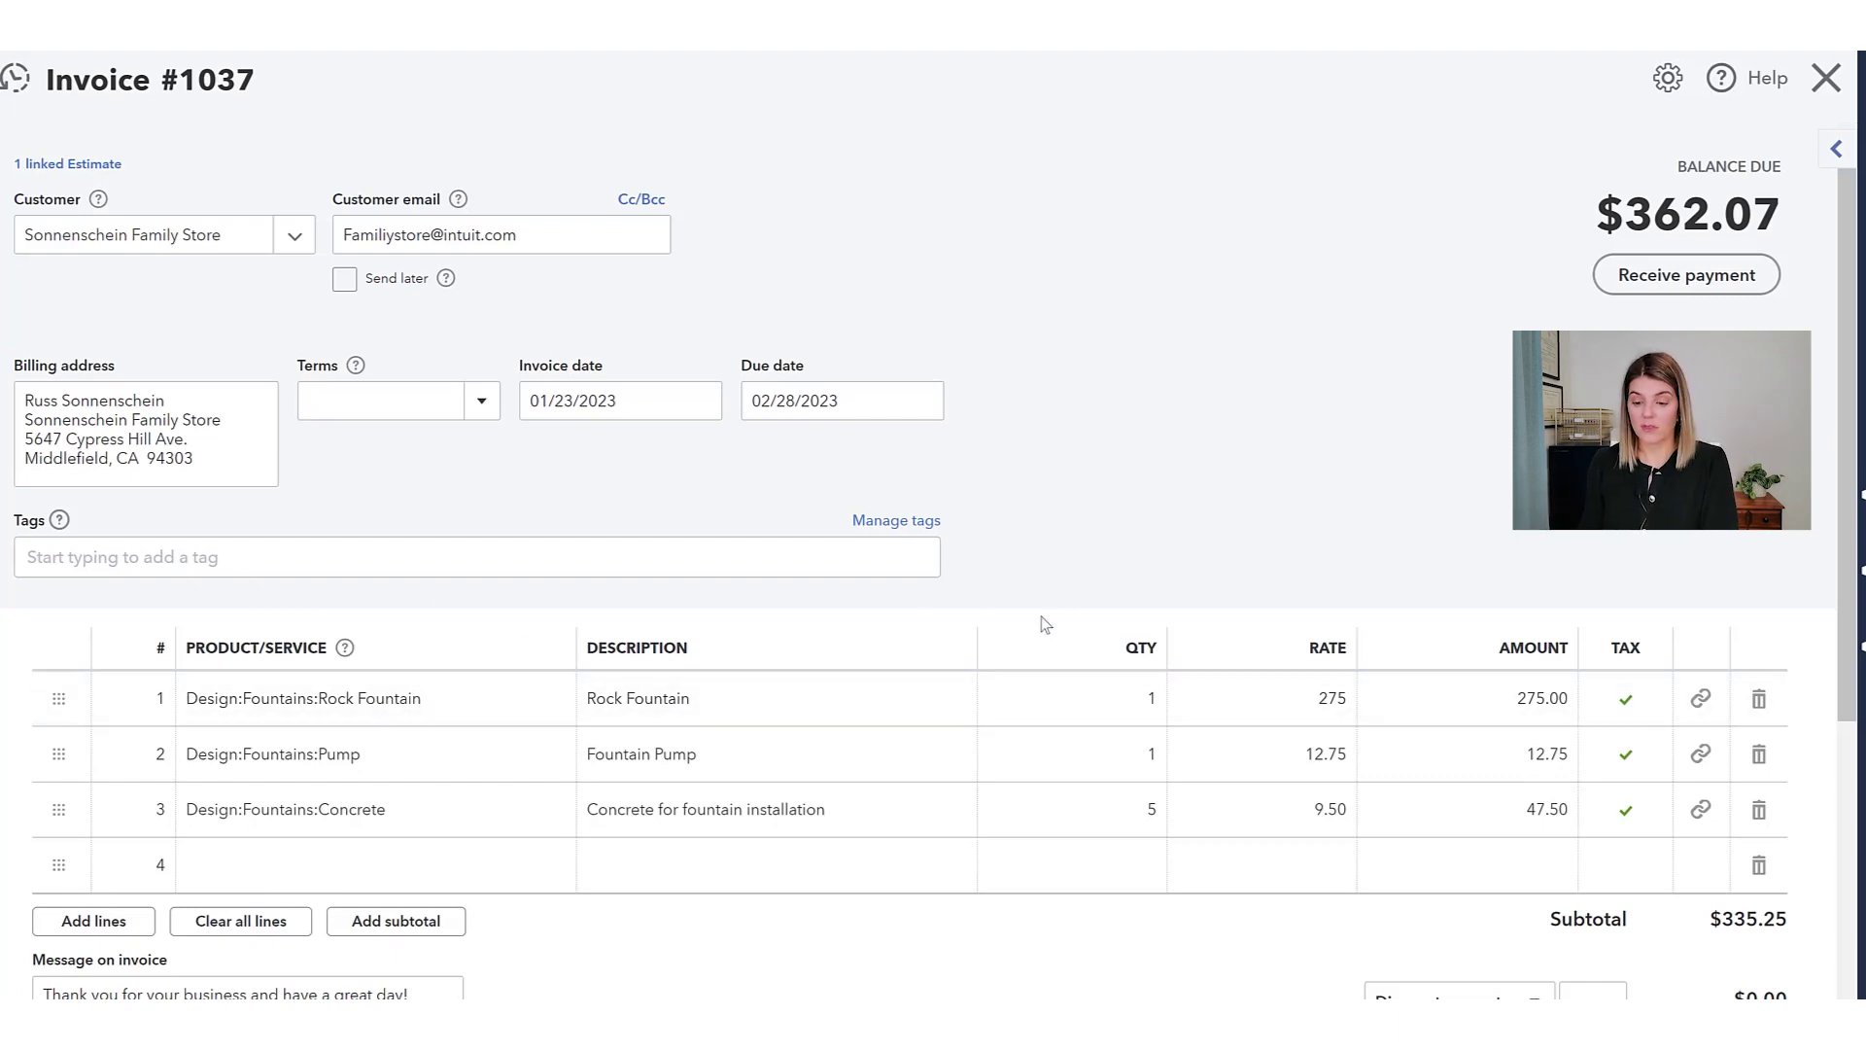
pyautogui.scroll(-1, 1205, 714)
pyautogui.scroll(-2, 1205, 714)
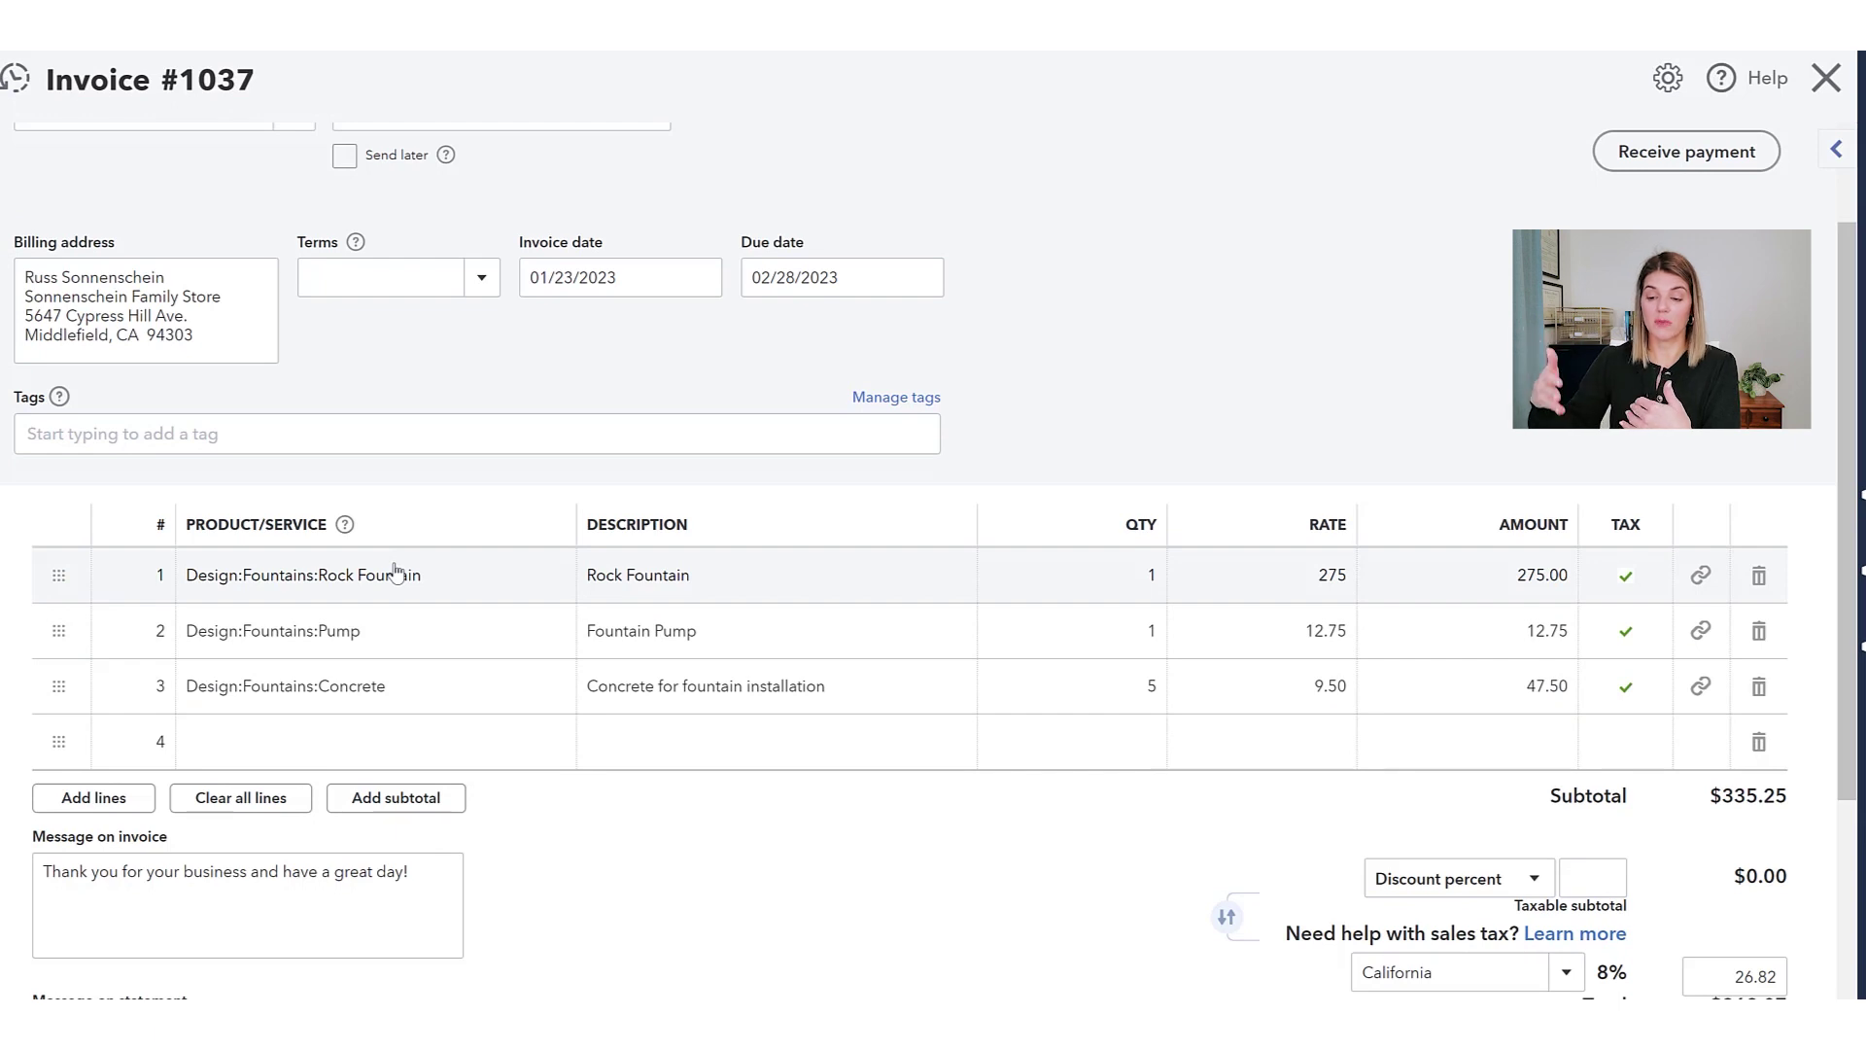
pyautogui.scroll(-2, 395, 570)
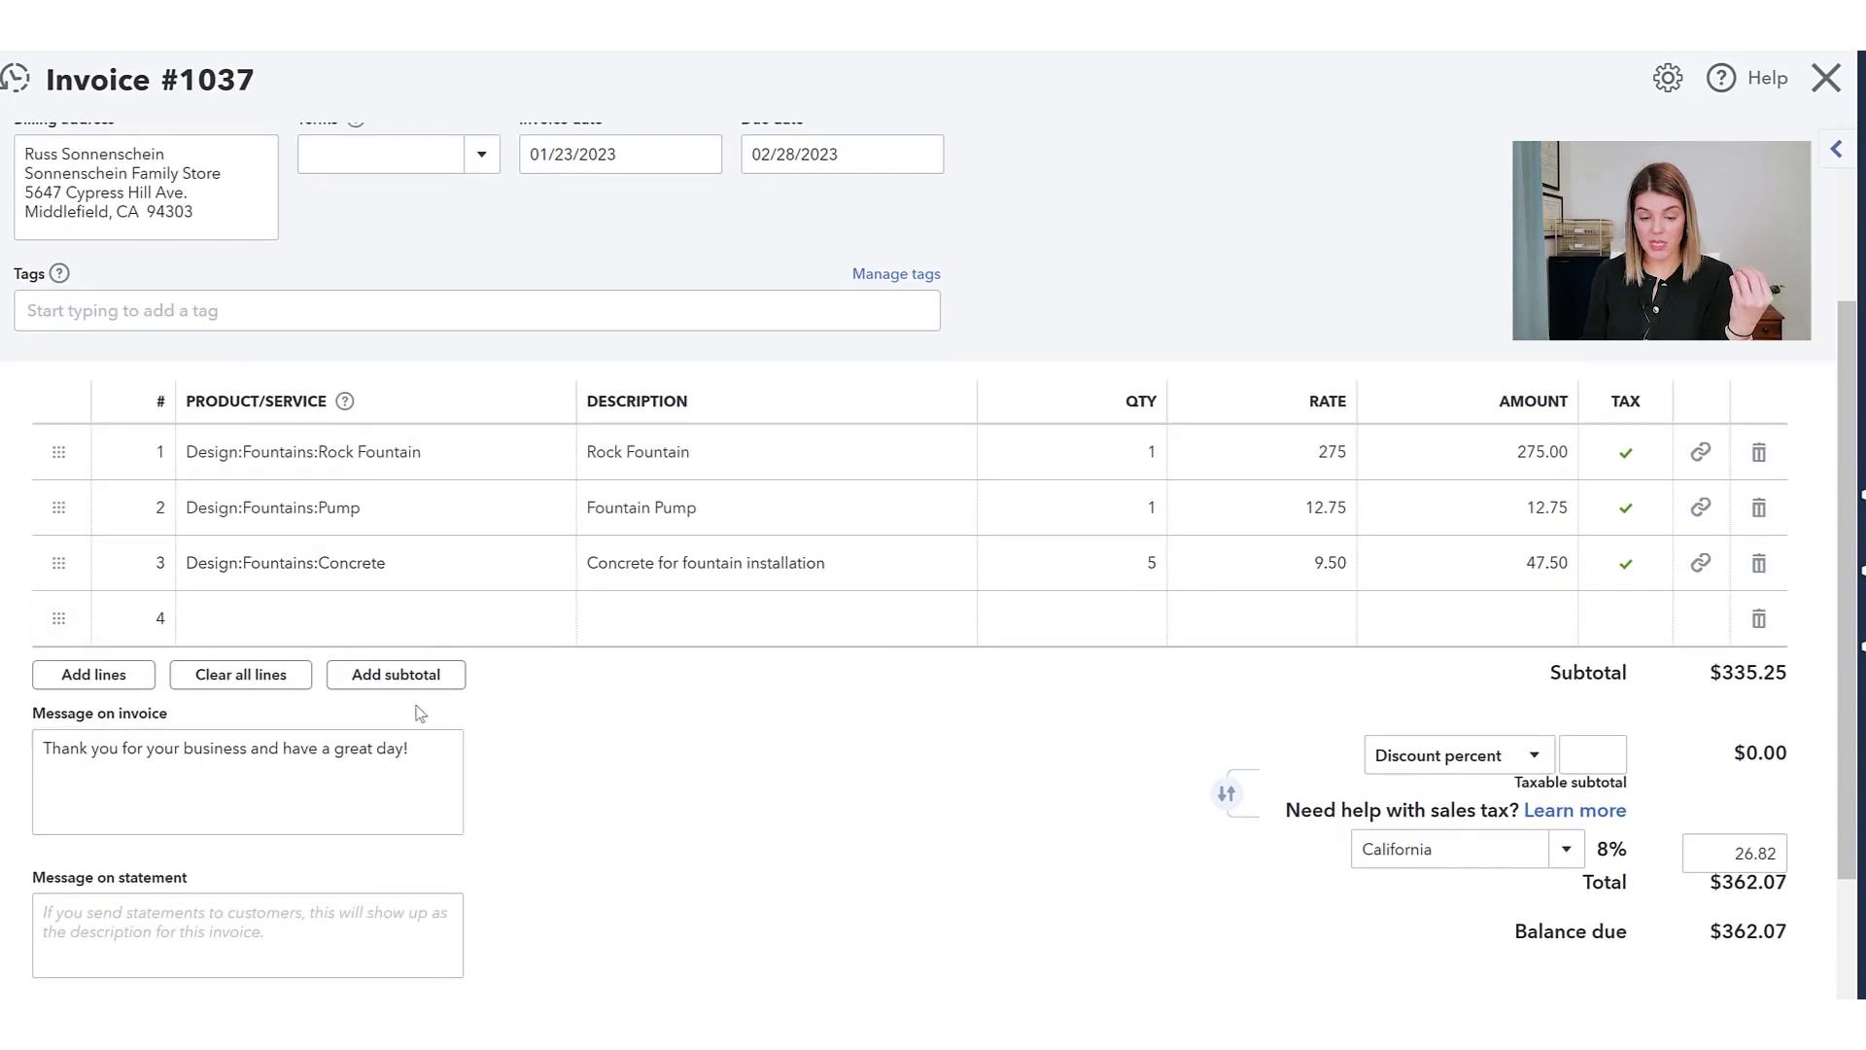
pyautogui.click(374, 677)
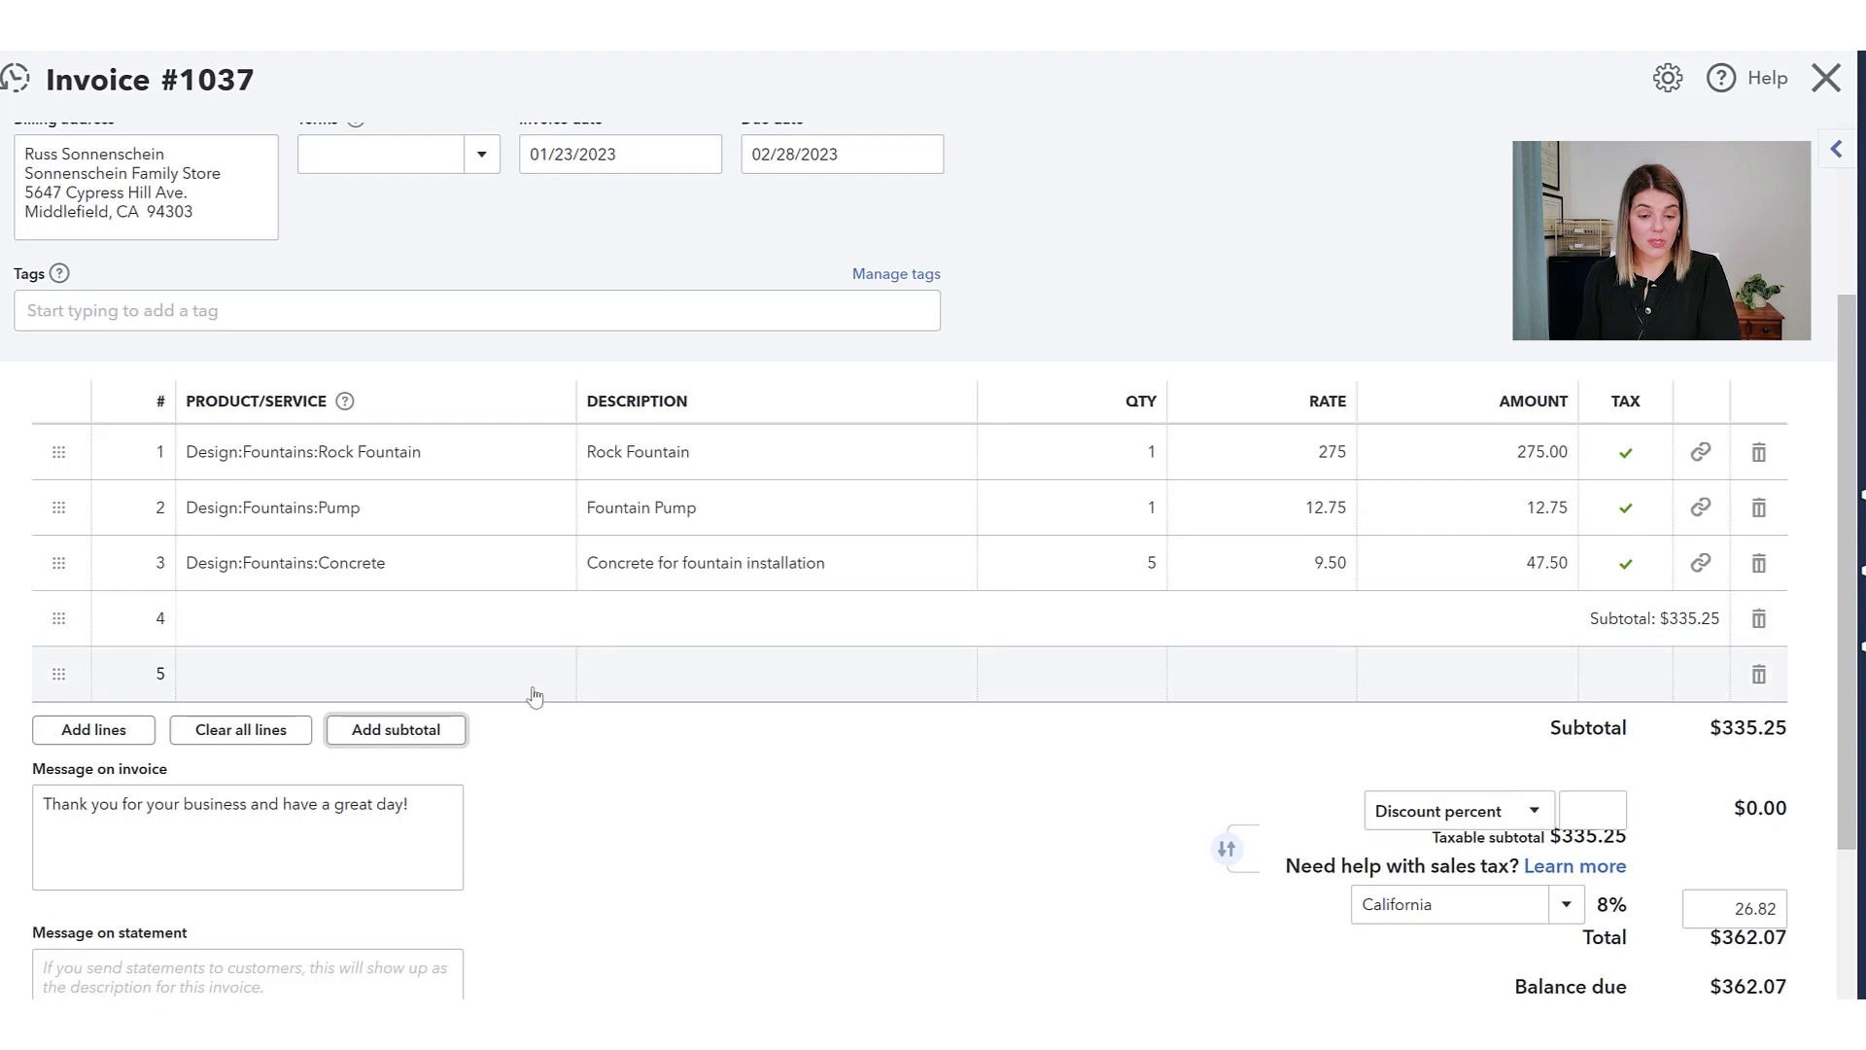
pyautogui.scroll(-3, 1037, 788)
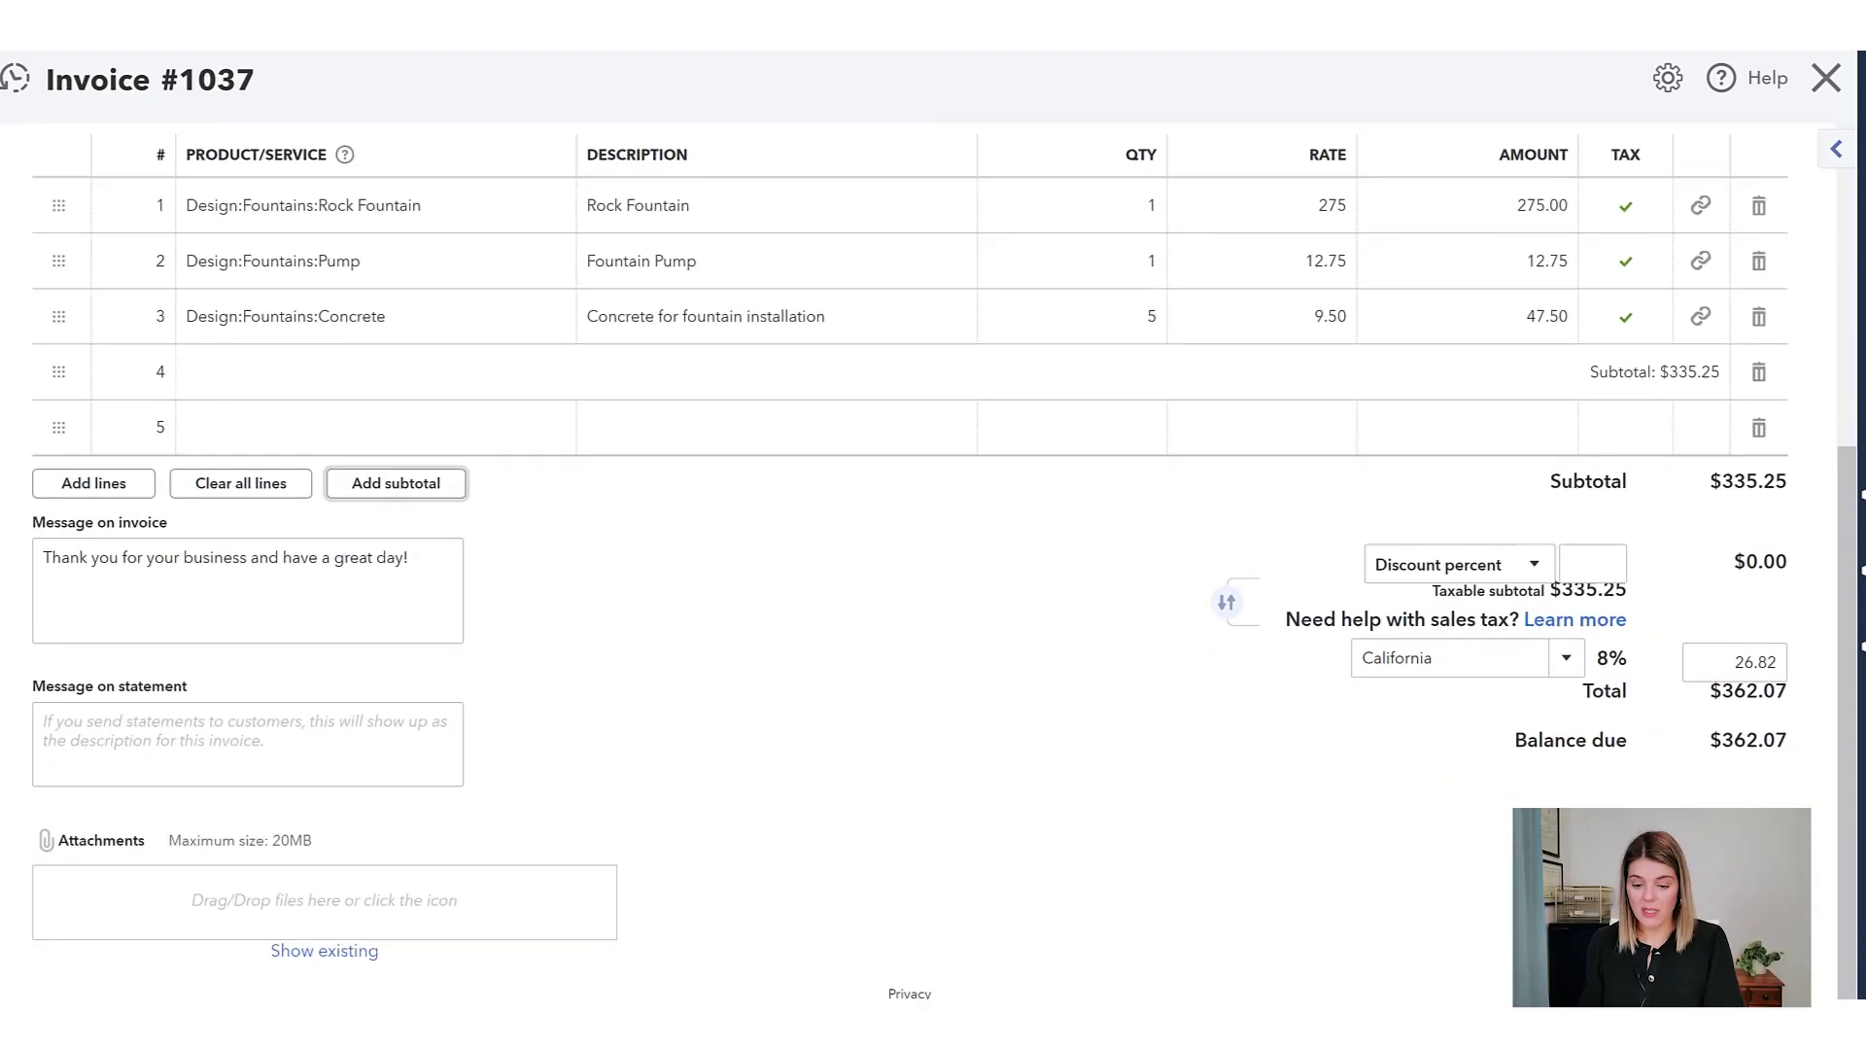
pyautogui.scroll(5, 749, 594)
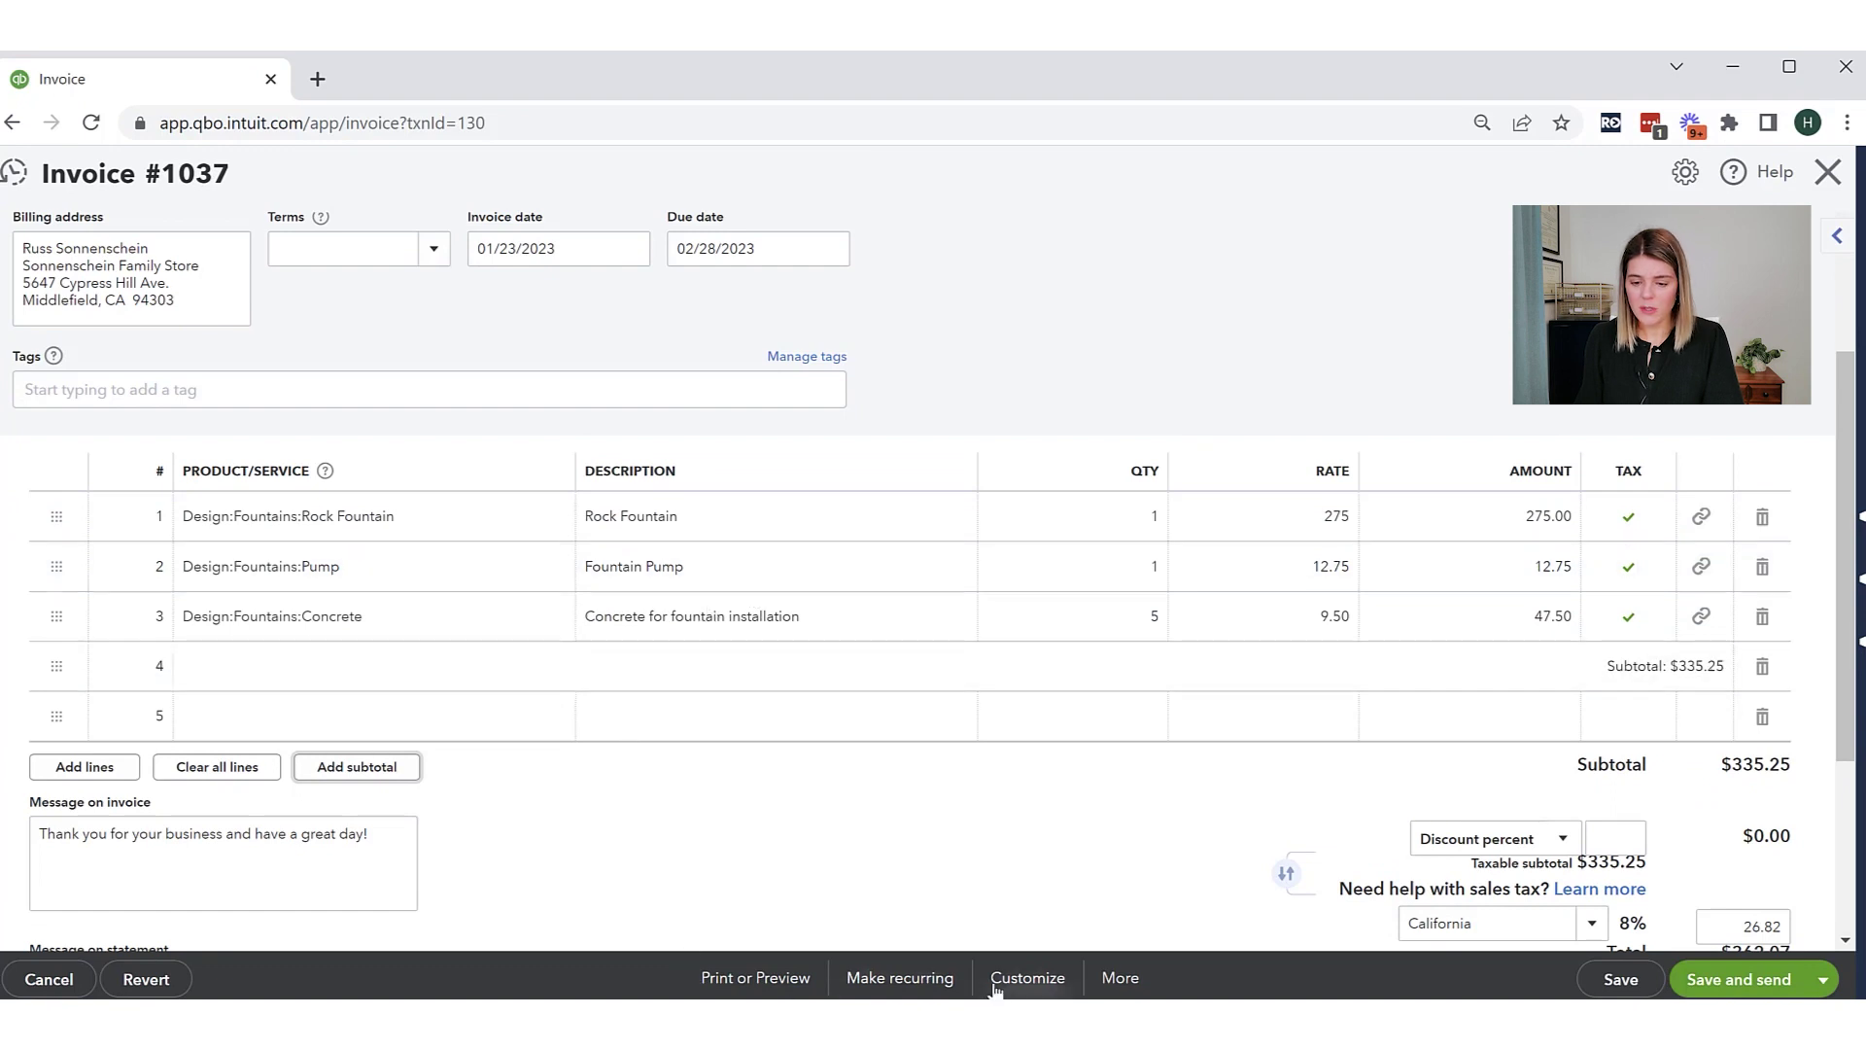
pyautogui.click(1048, 982)
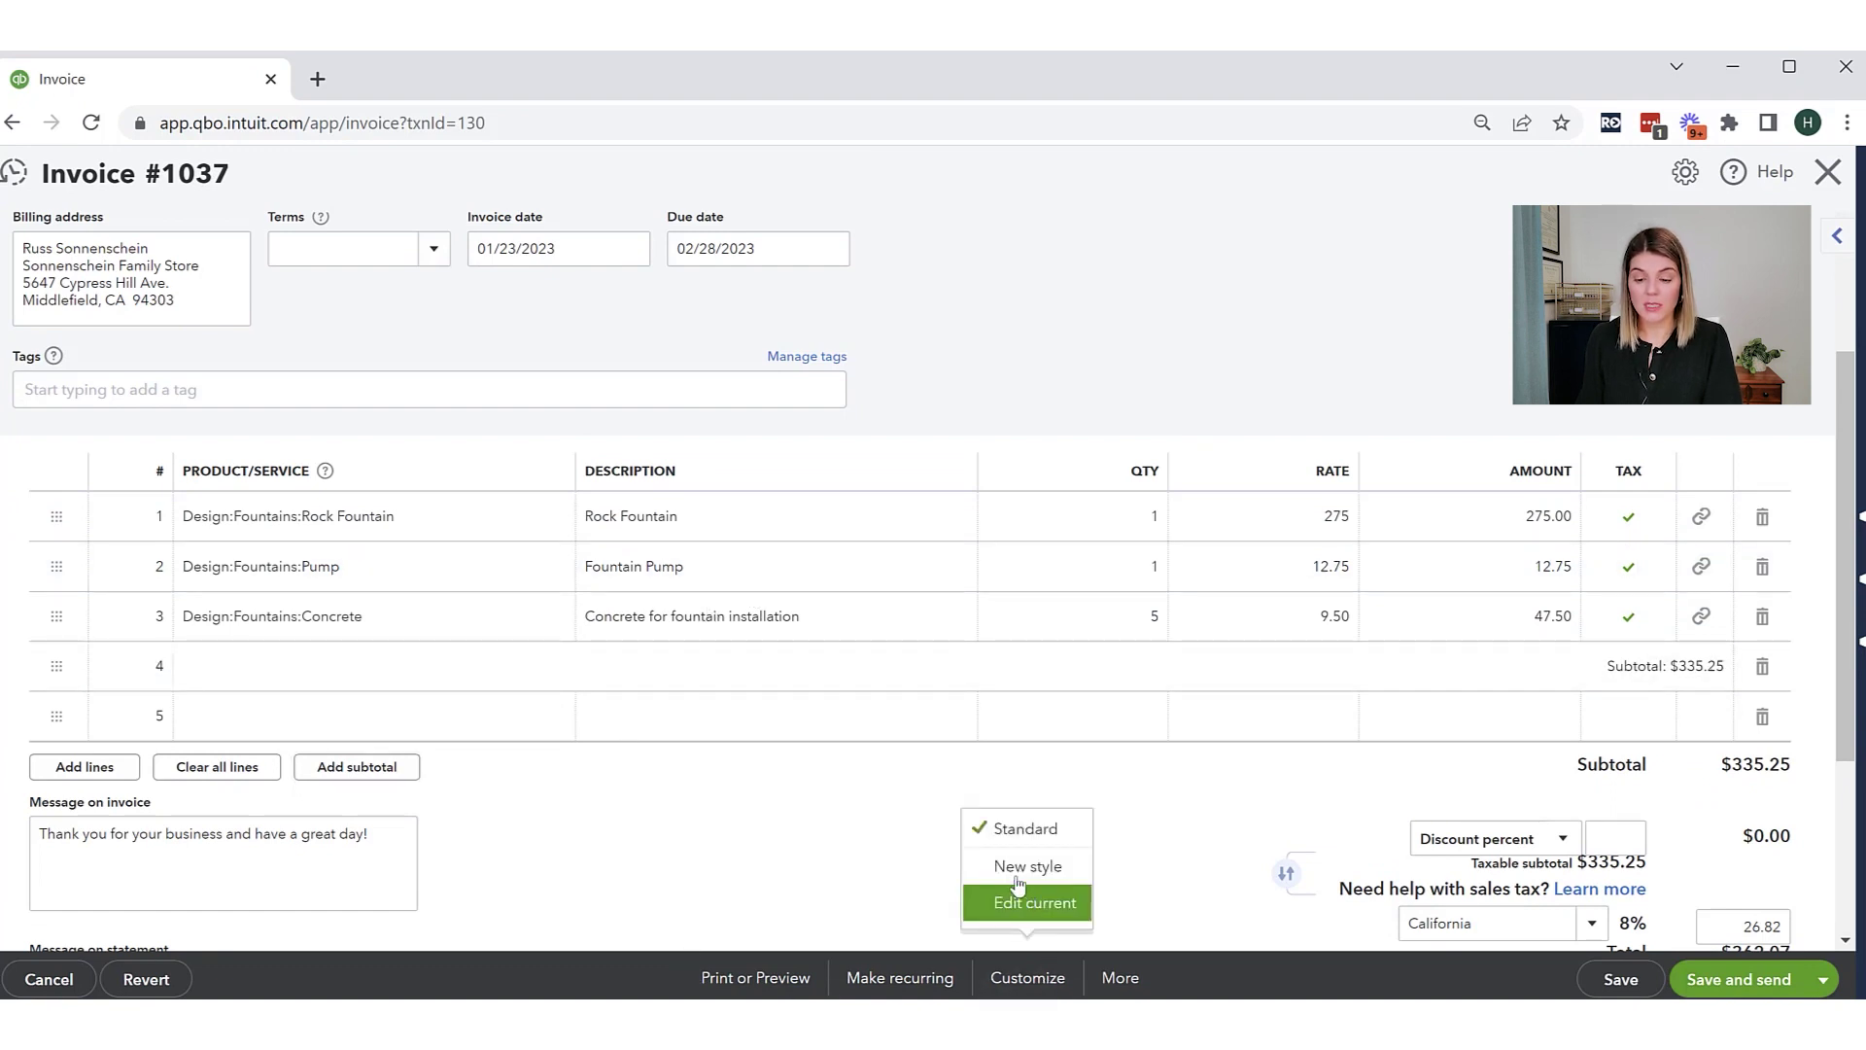
pyautogui.click(1031, 913)
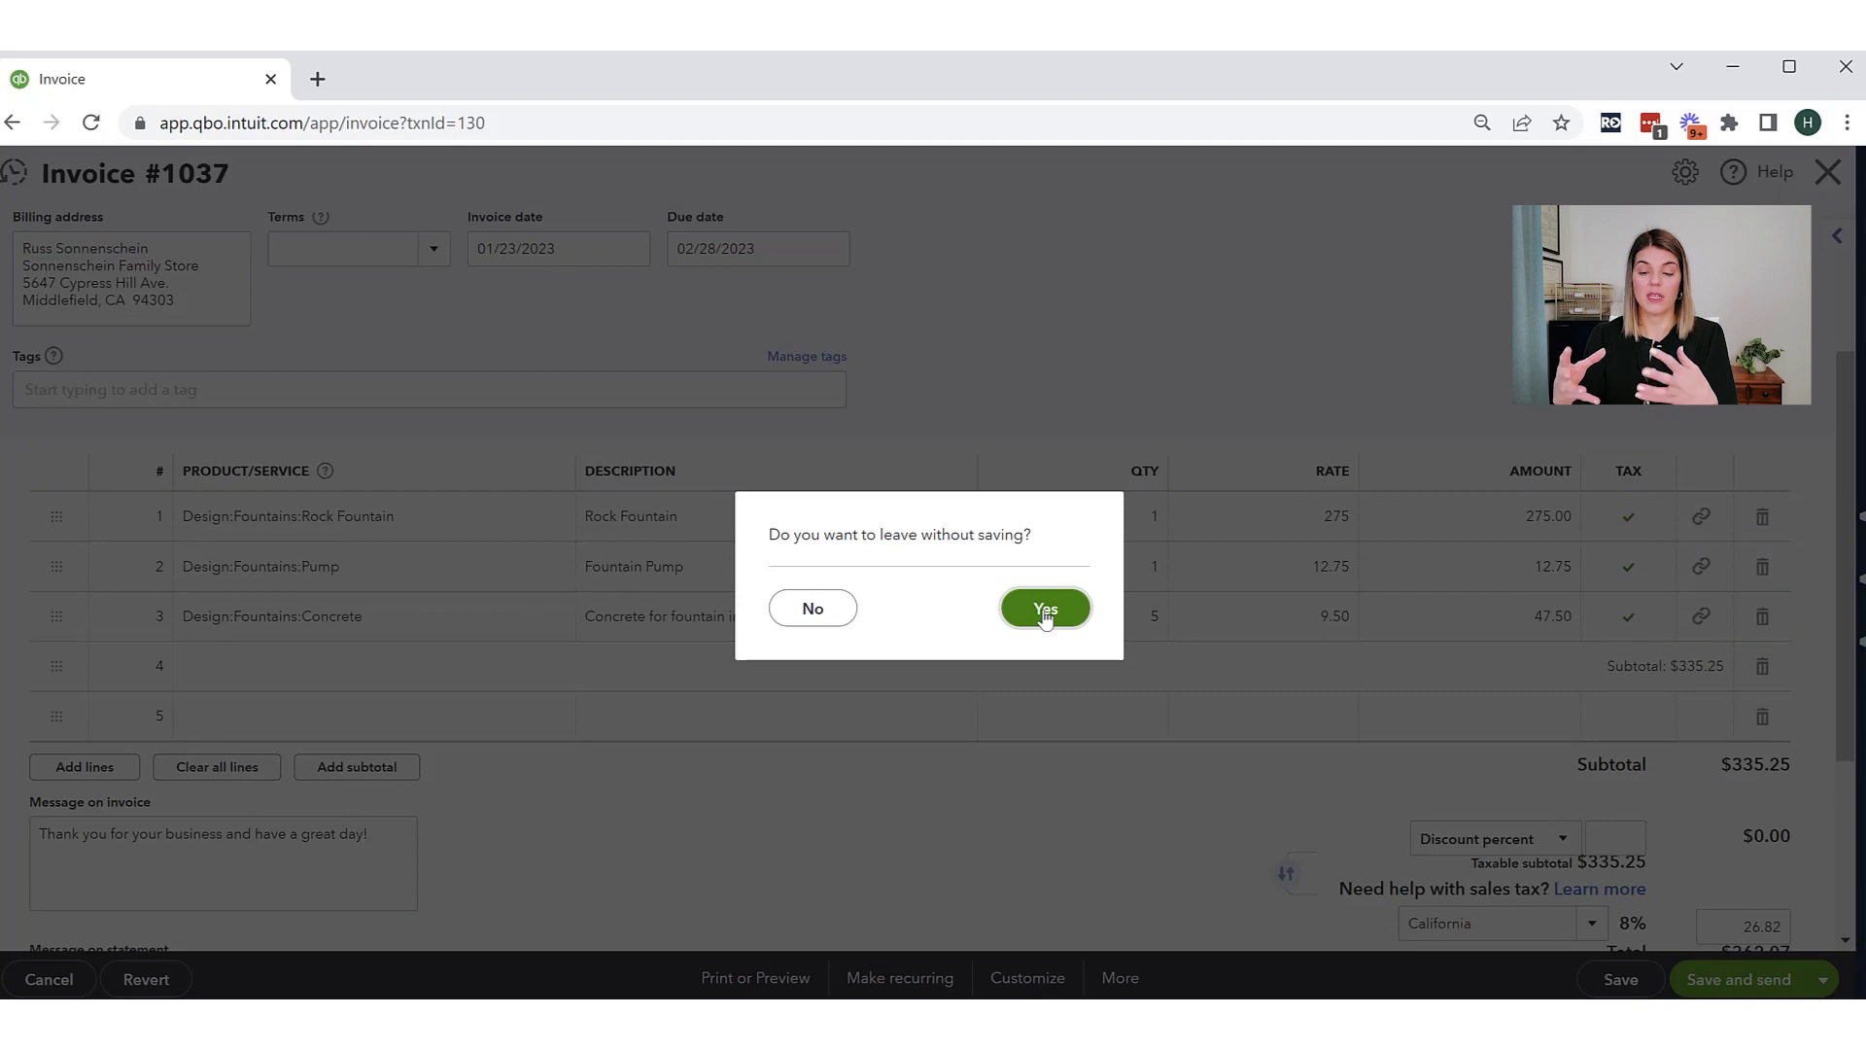
pyautogui.click(814, 609)
# Open the invoice's print preview, accepting the modification of the linked transaction
pyautogui.click(748, 978)
pyautogui.click(767, 875)
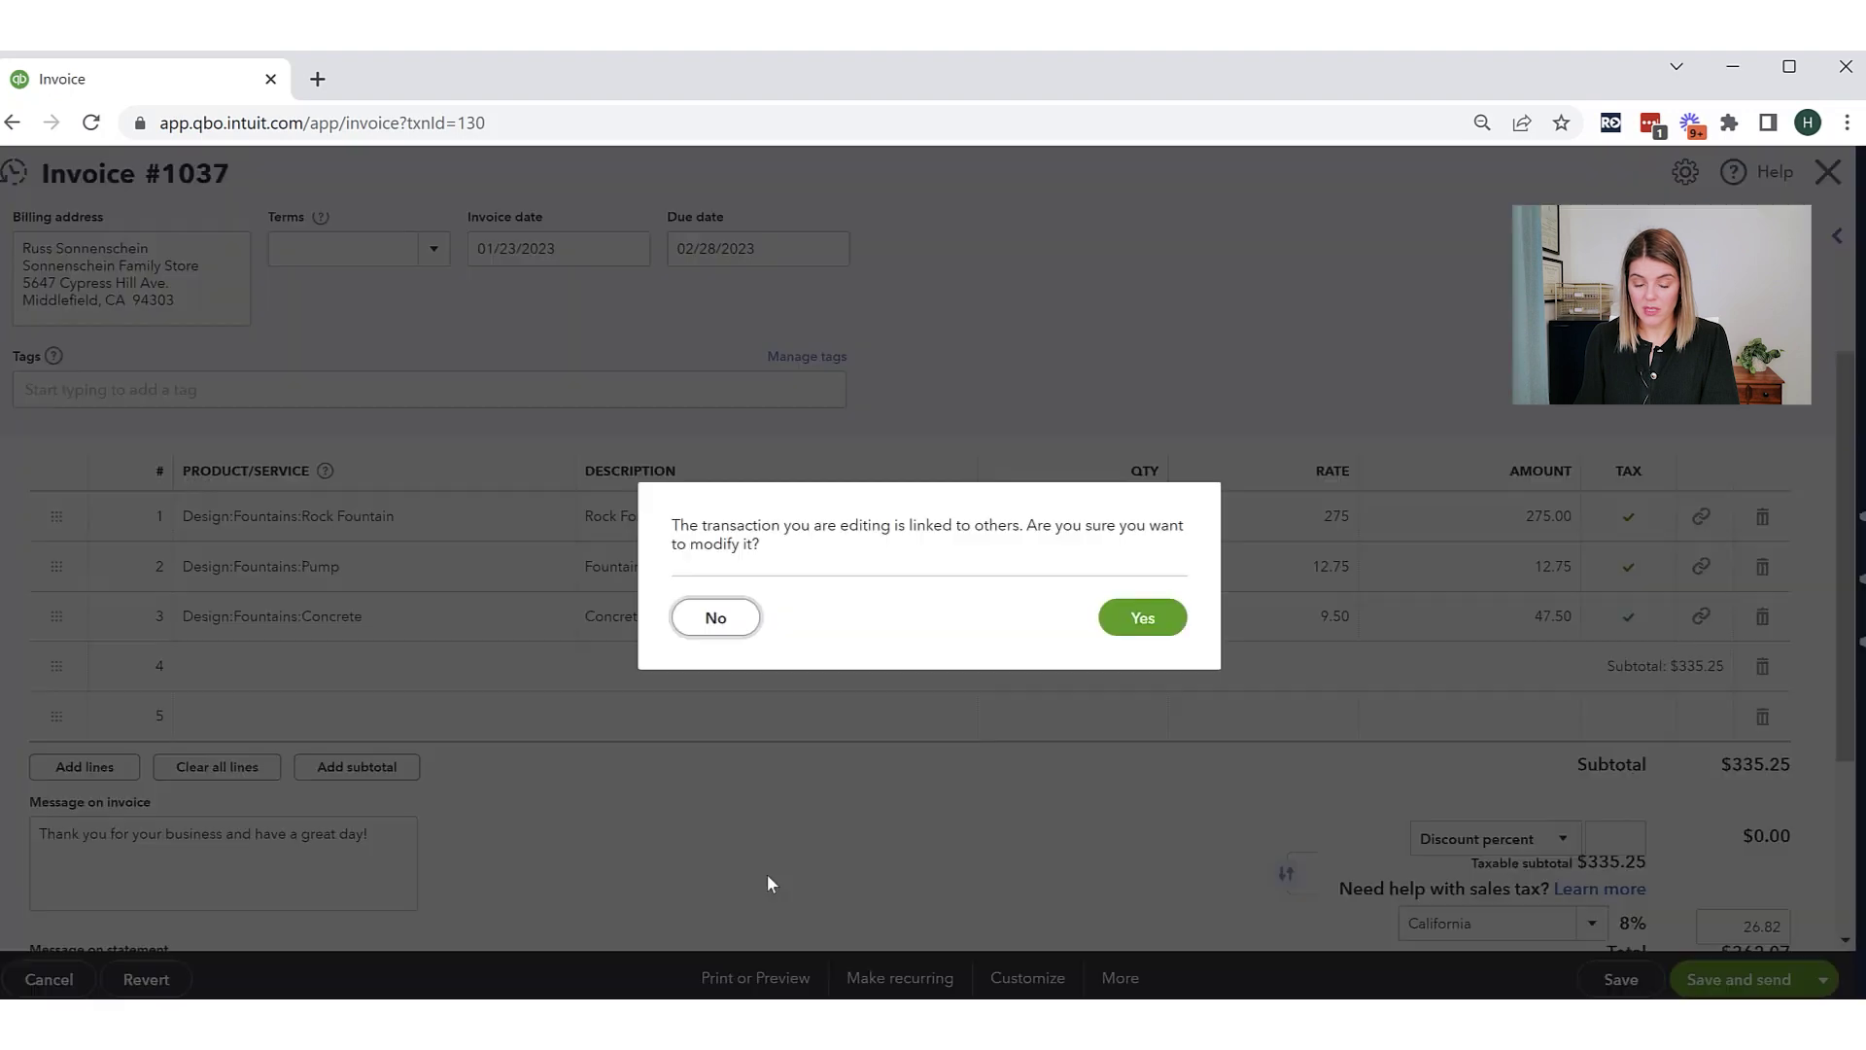
pyautogui.click(1143, 630)
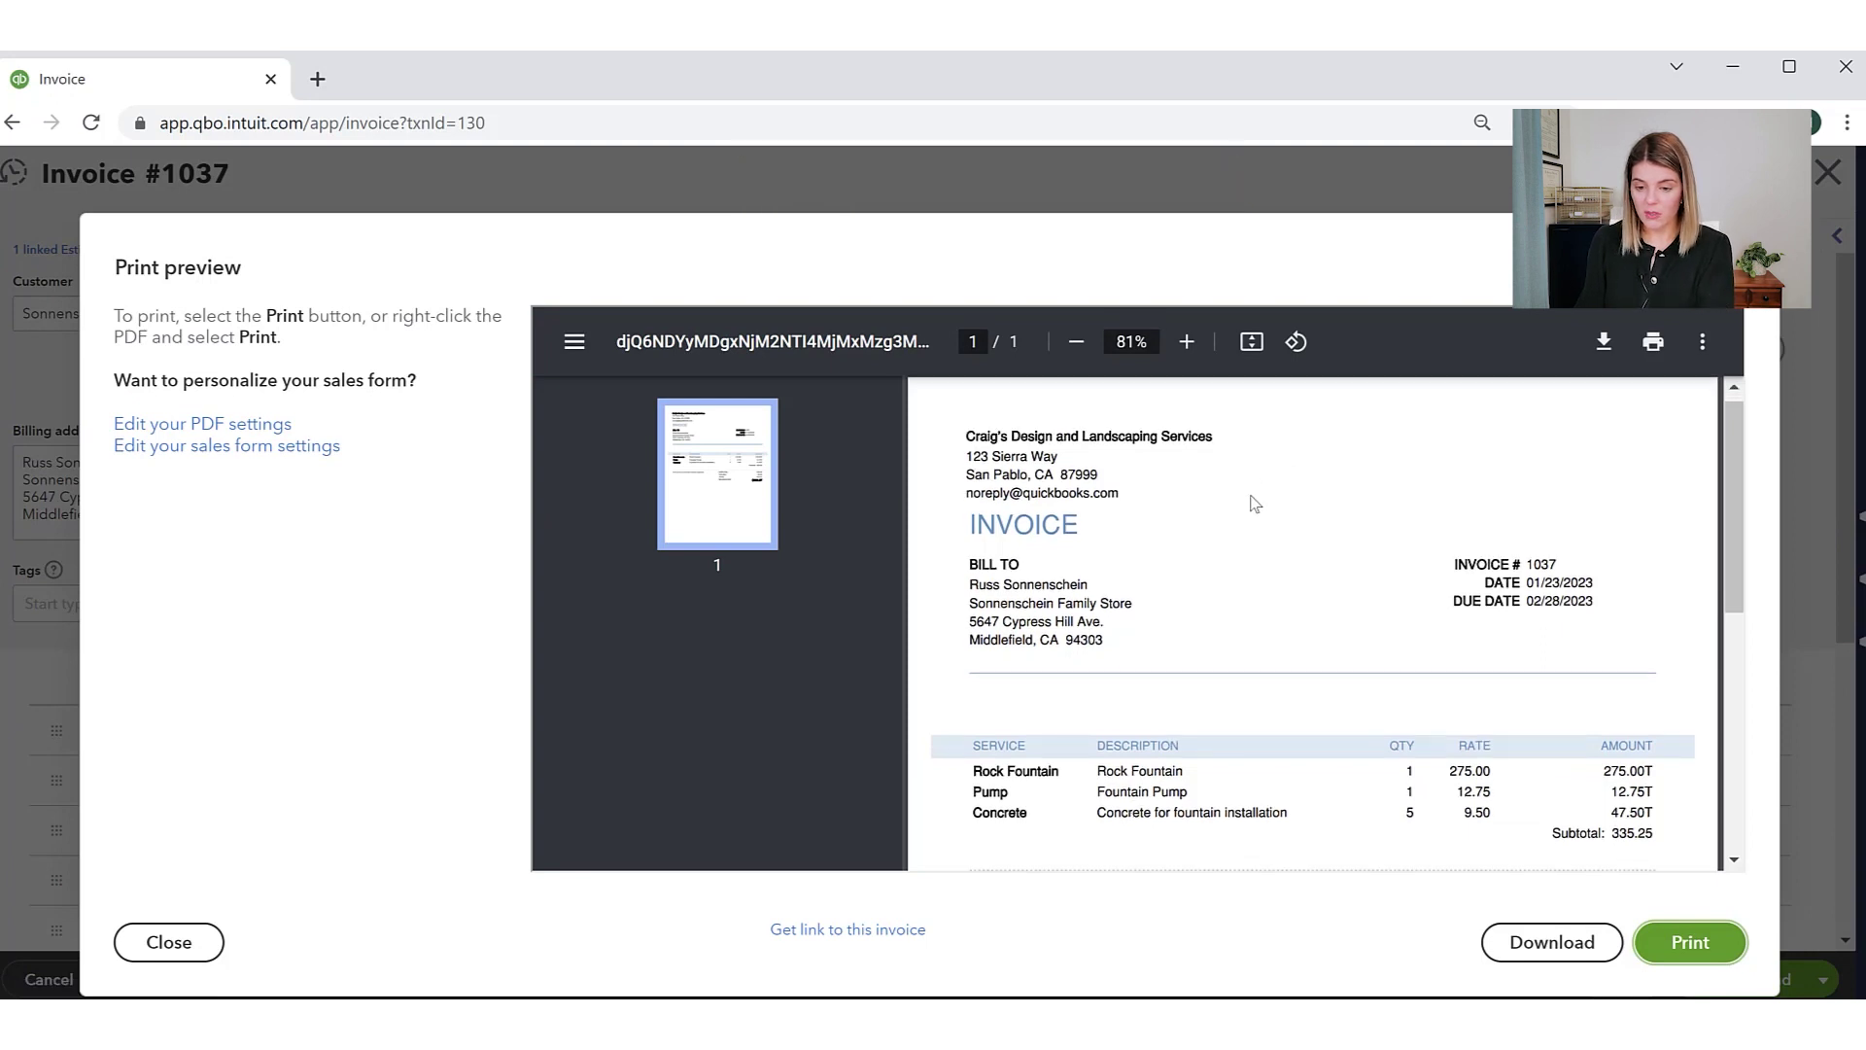
# Examine the printed invoice's header, dates, line items, customer message and totals in the preview
pyautogui.scroll(-2, 1254, 504)
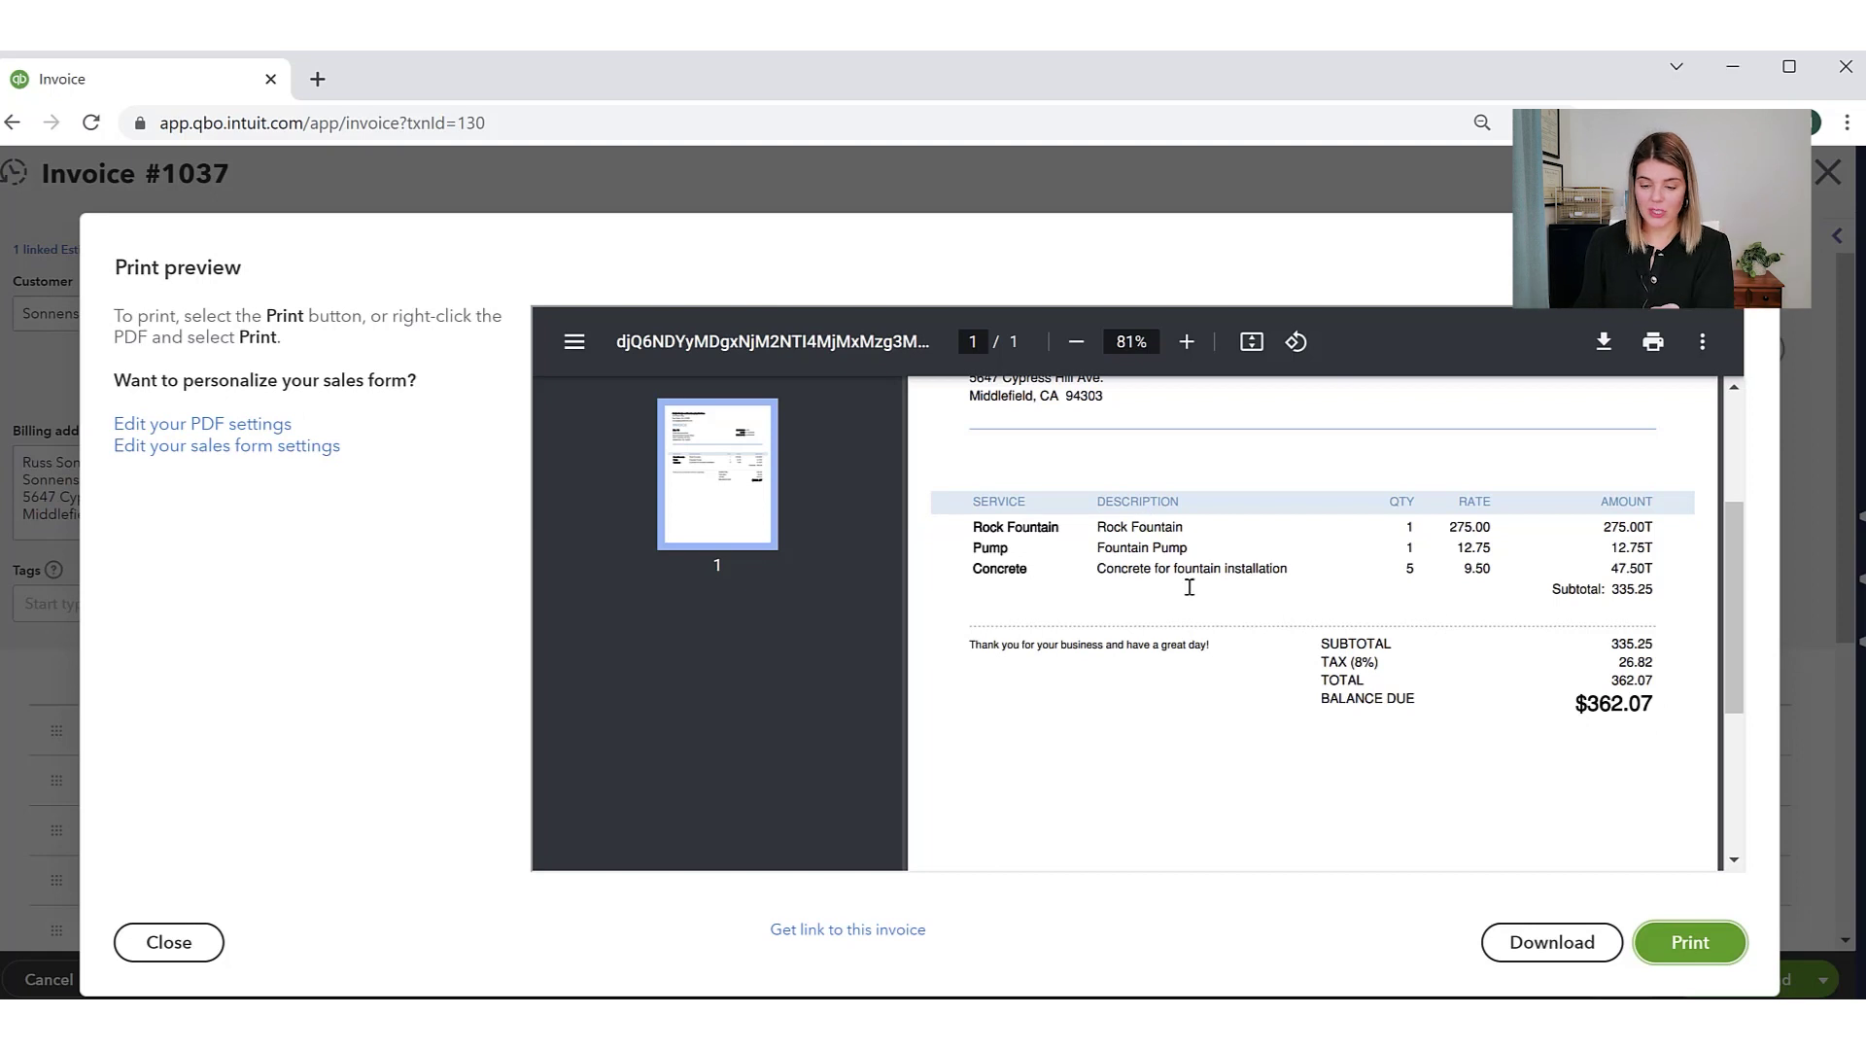
pyautogui.moveTo(997, 646); pyautogui.dragTo(1198, 646)
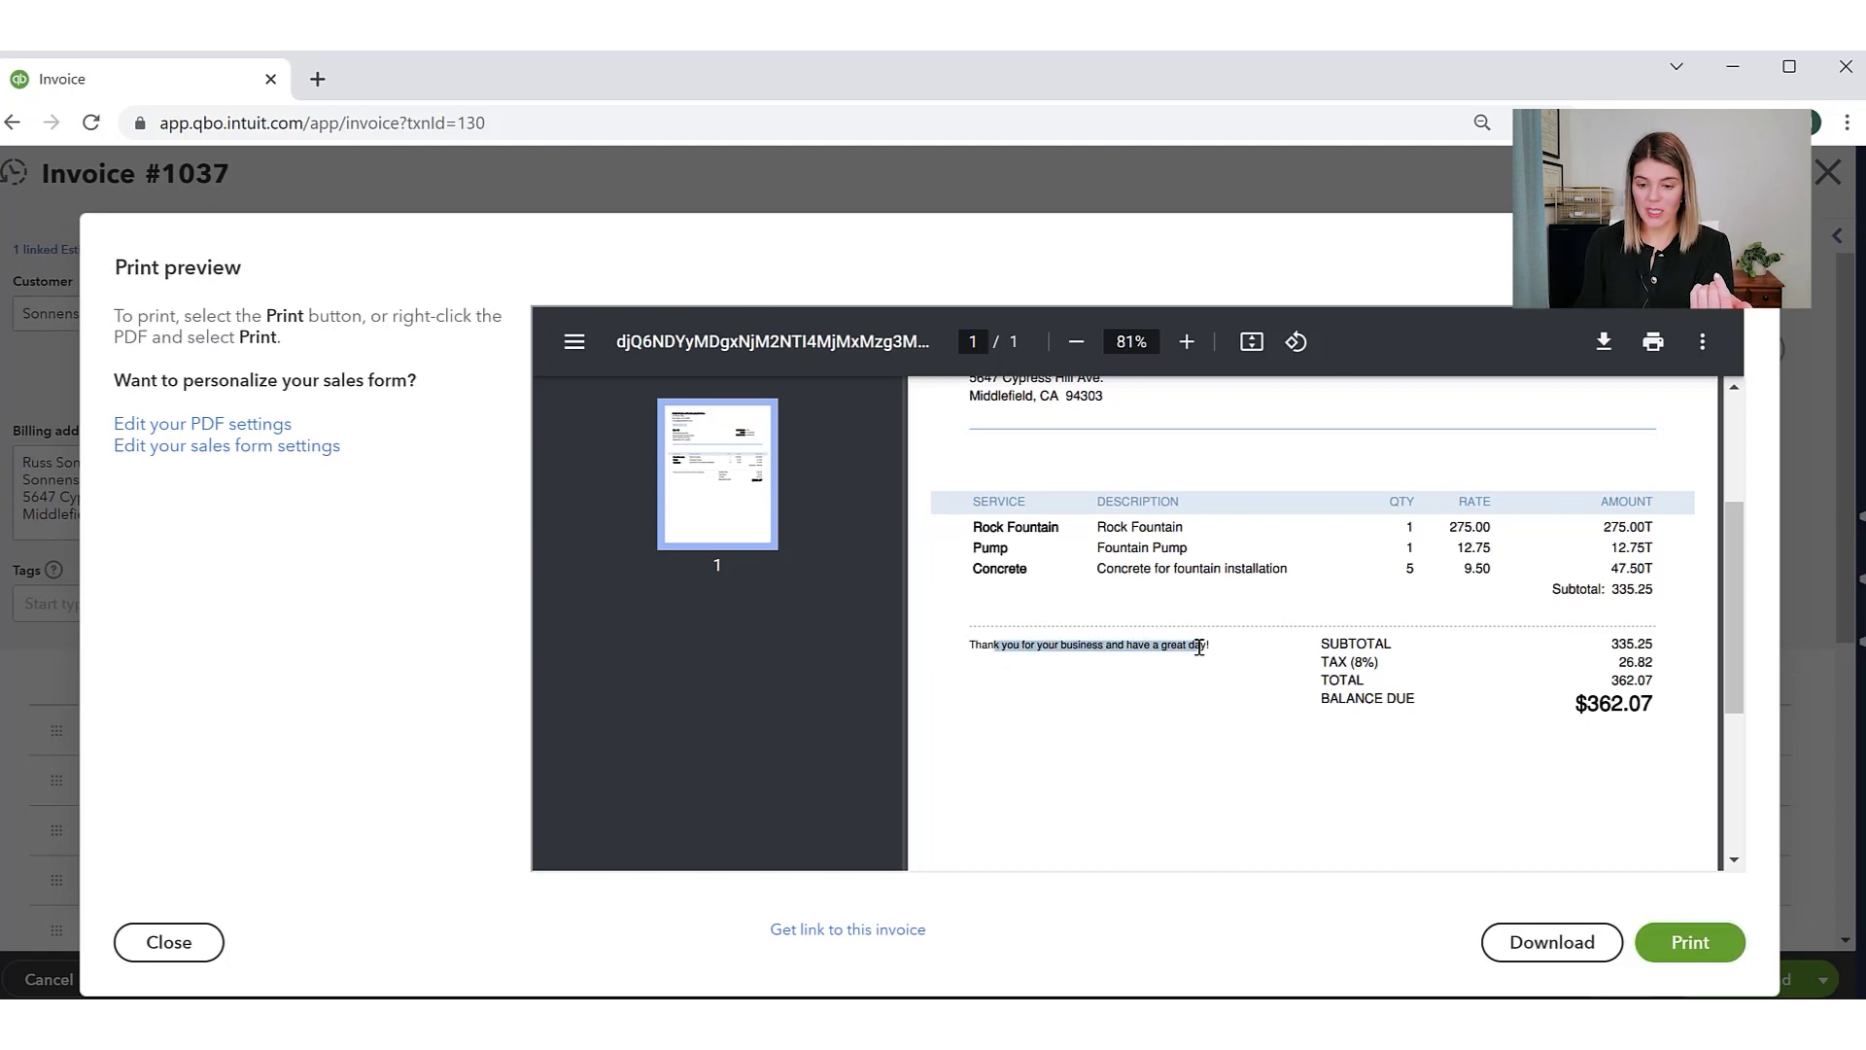
pyautogui.click(1094, 696)
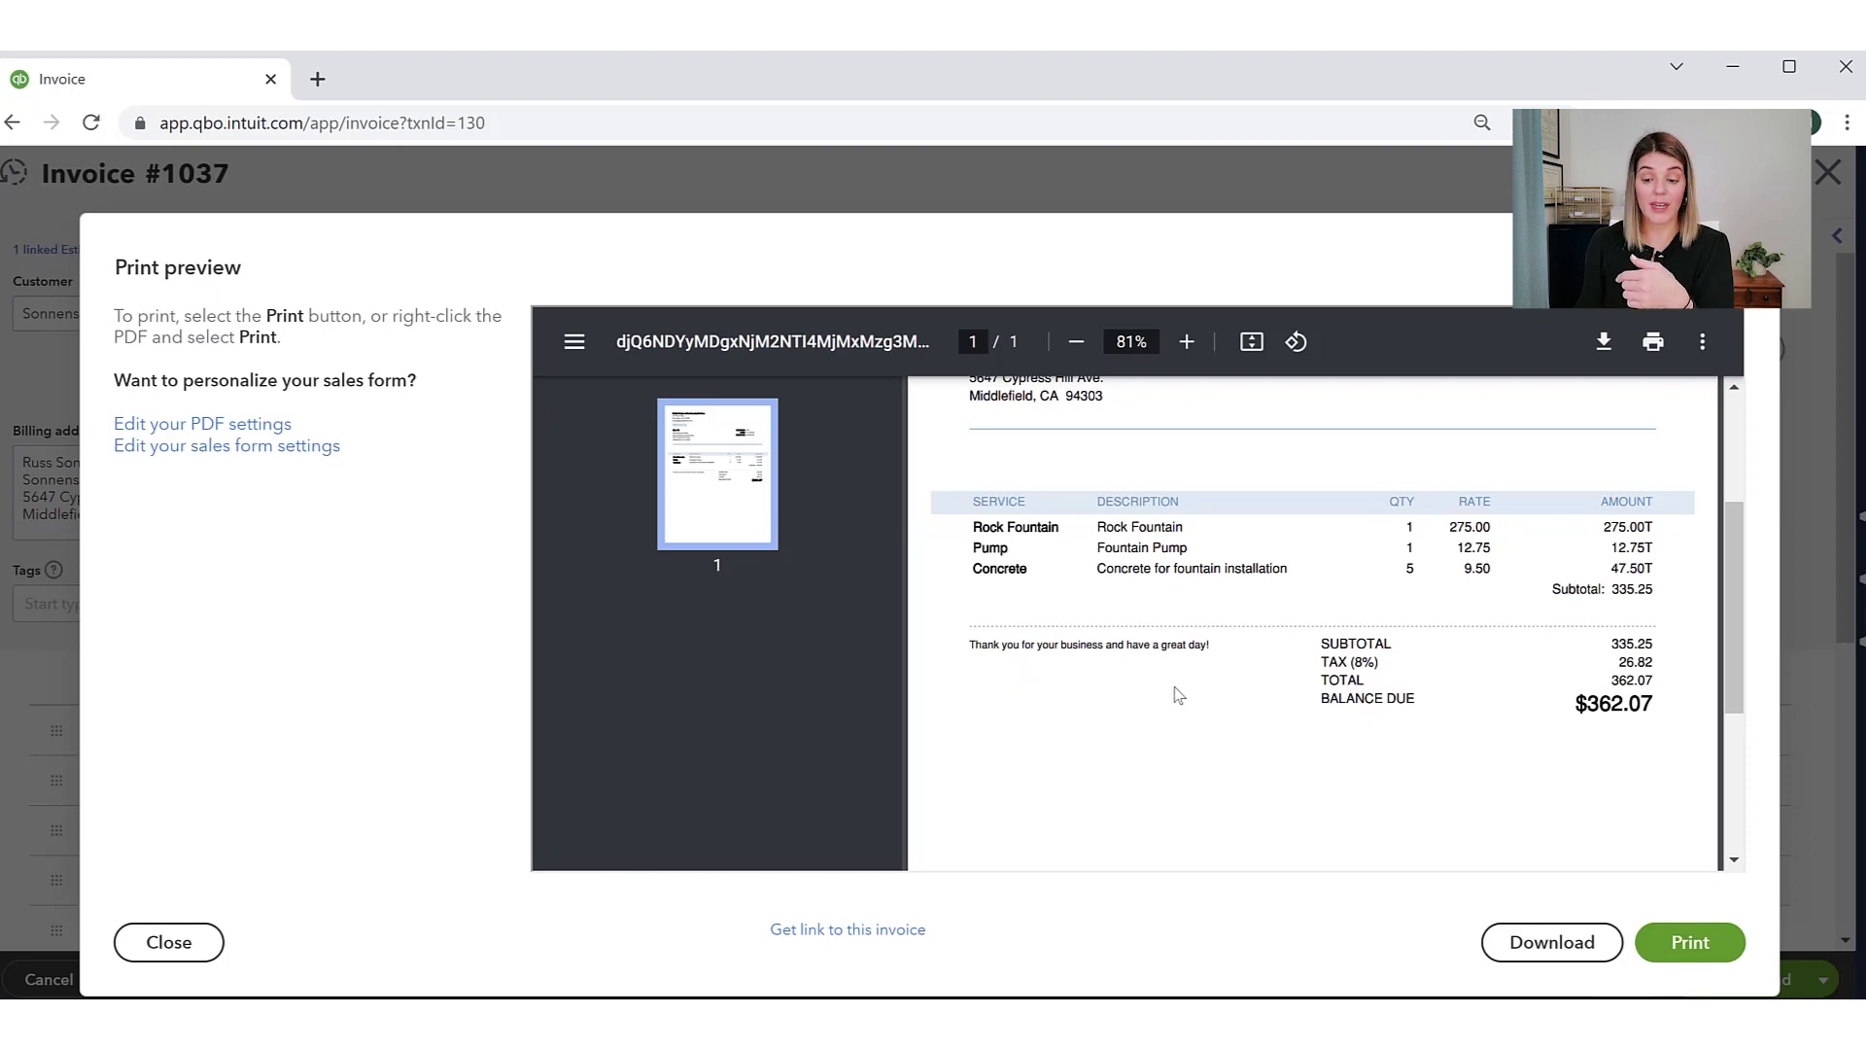
pyautogui.scroll(-3, 1171, 690)
pyautogui.scroll(5, 1166, 686)
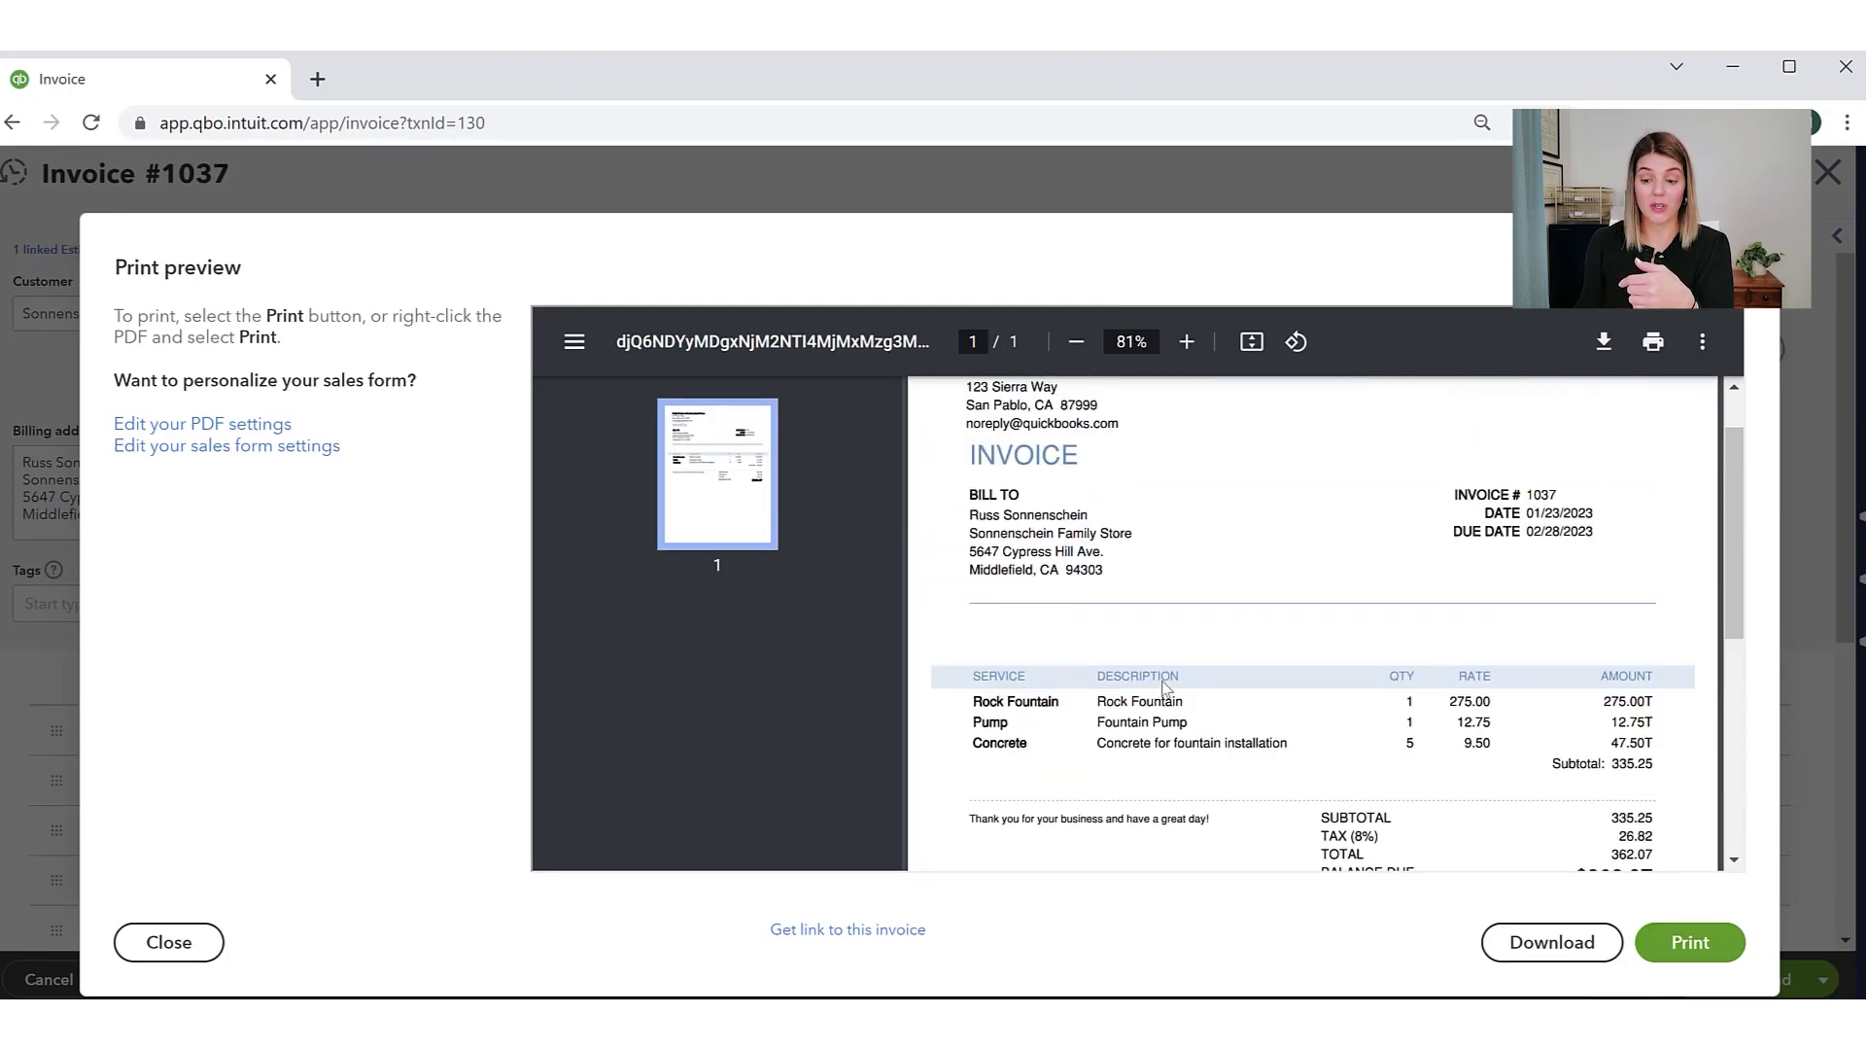
pyautogui.scroll(1, 1146, 661)
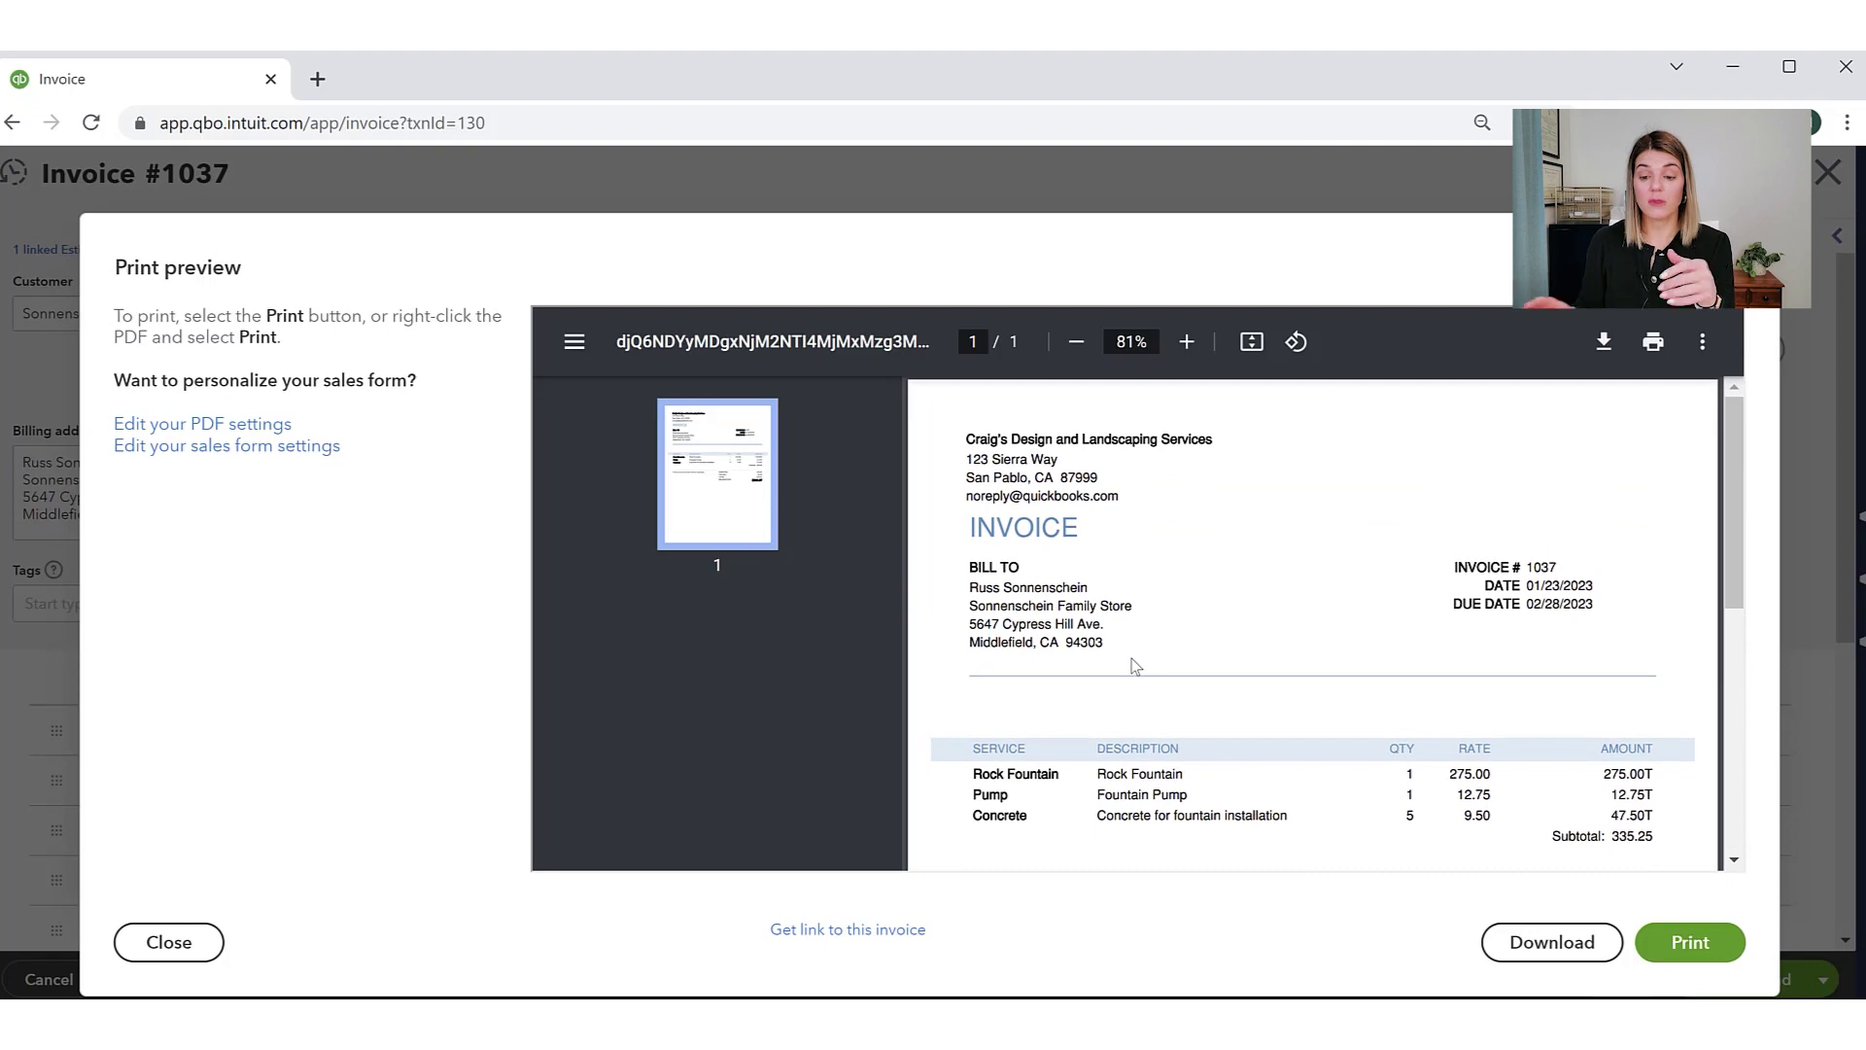
pyautogui.scroll(-3, 1055, 616)
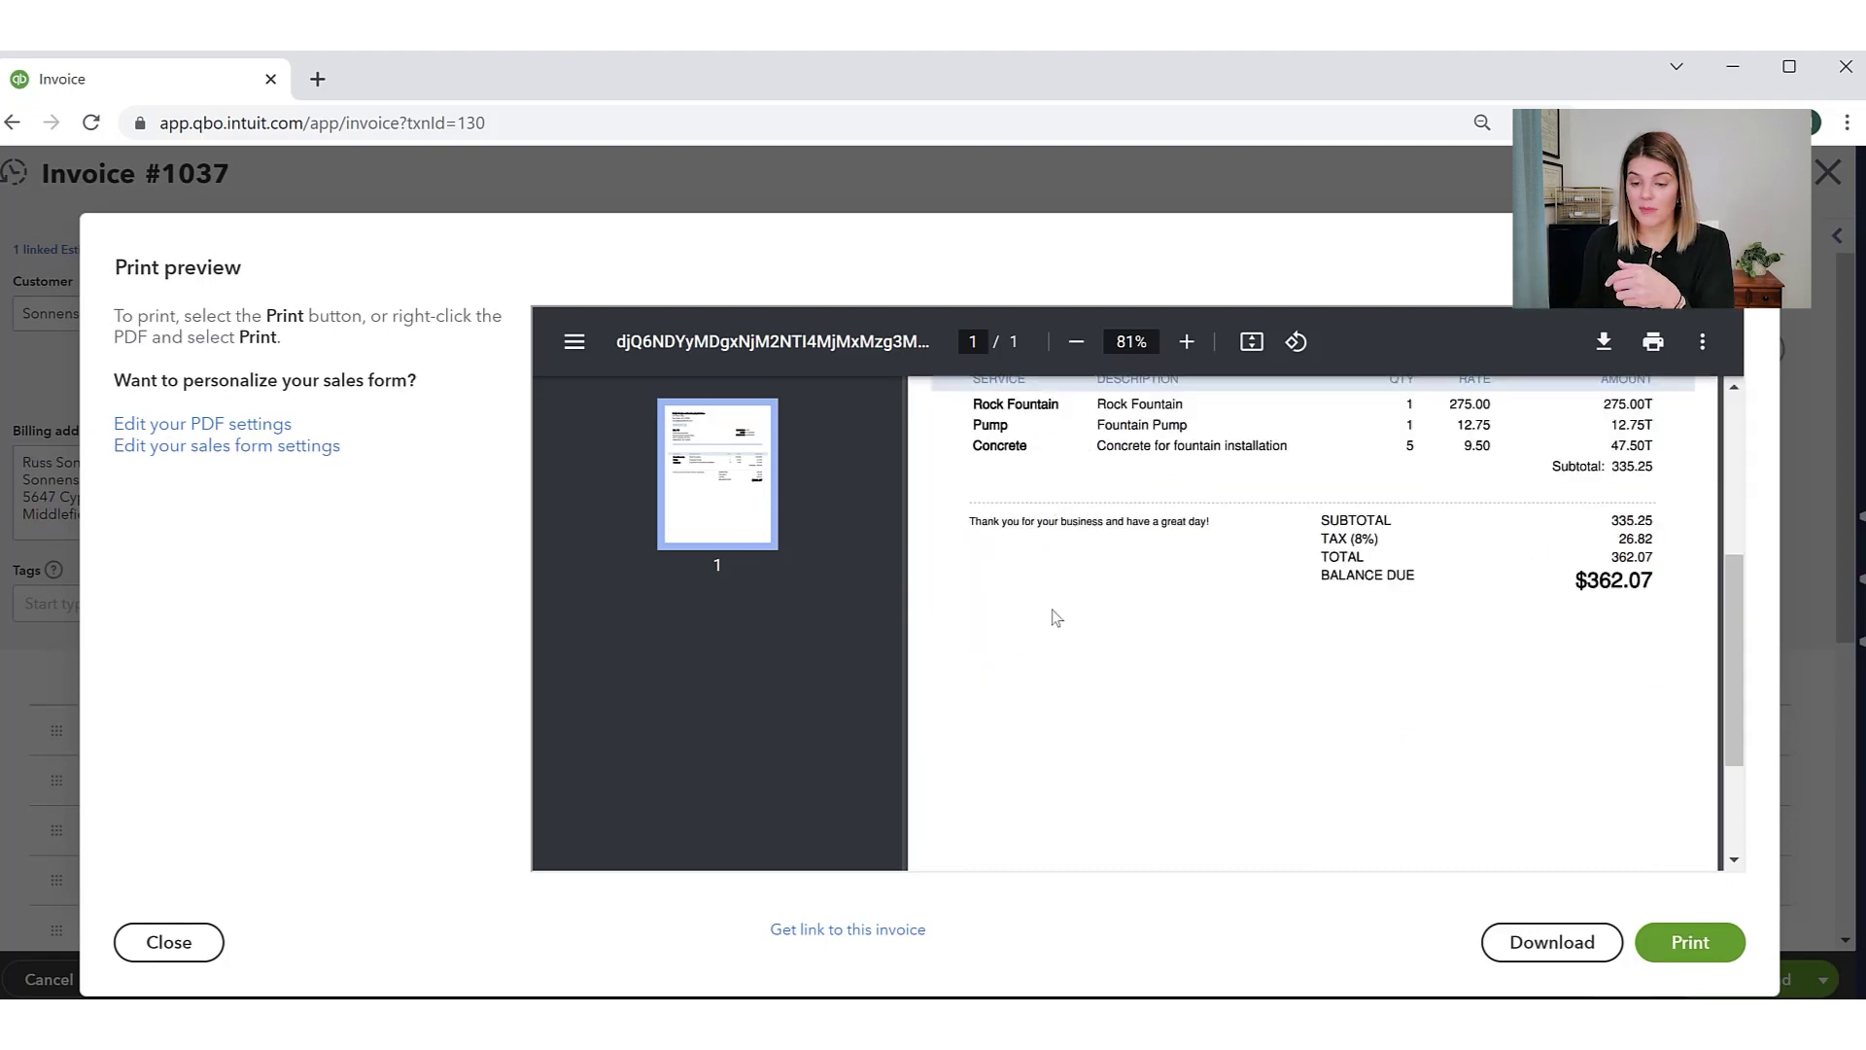
pyautogui.scroll(2, 1088, 581)
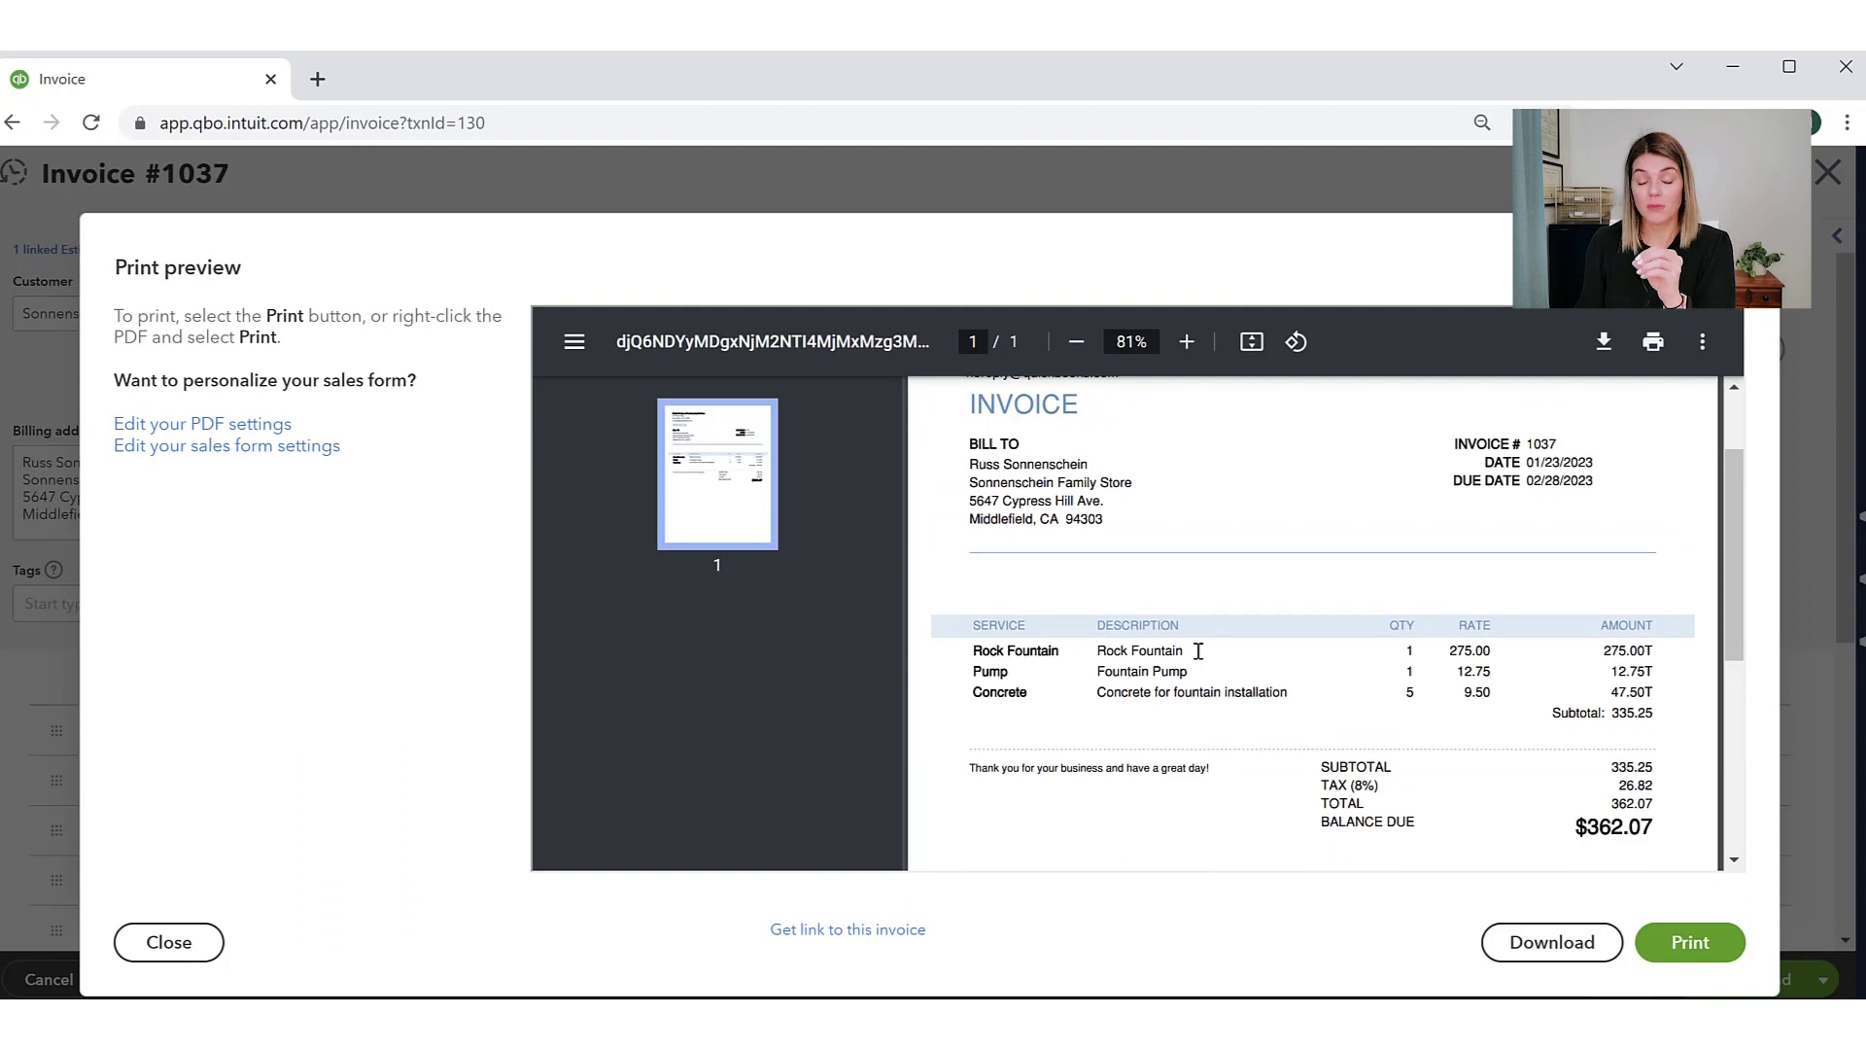
pyautogui.scroll(1, 1456, 589)
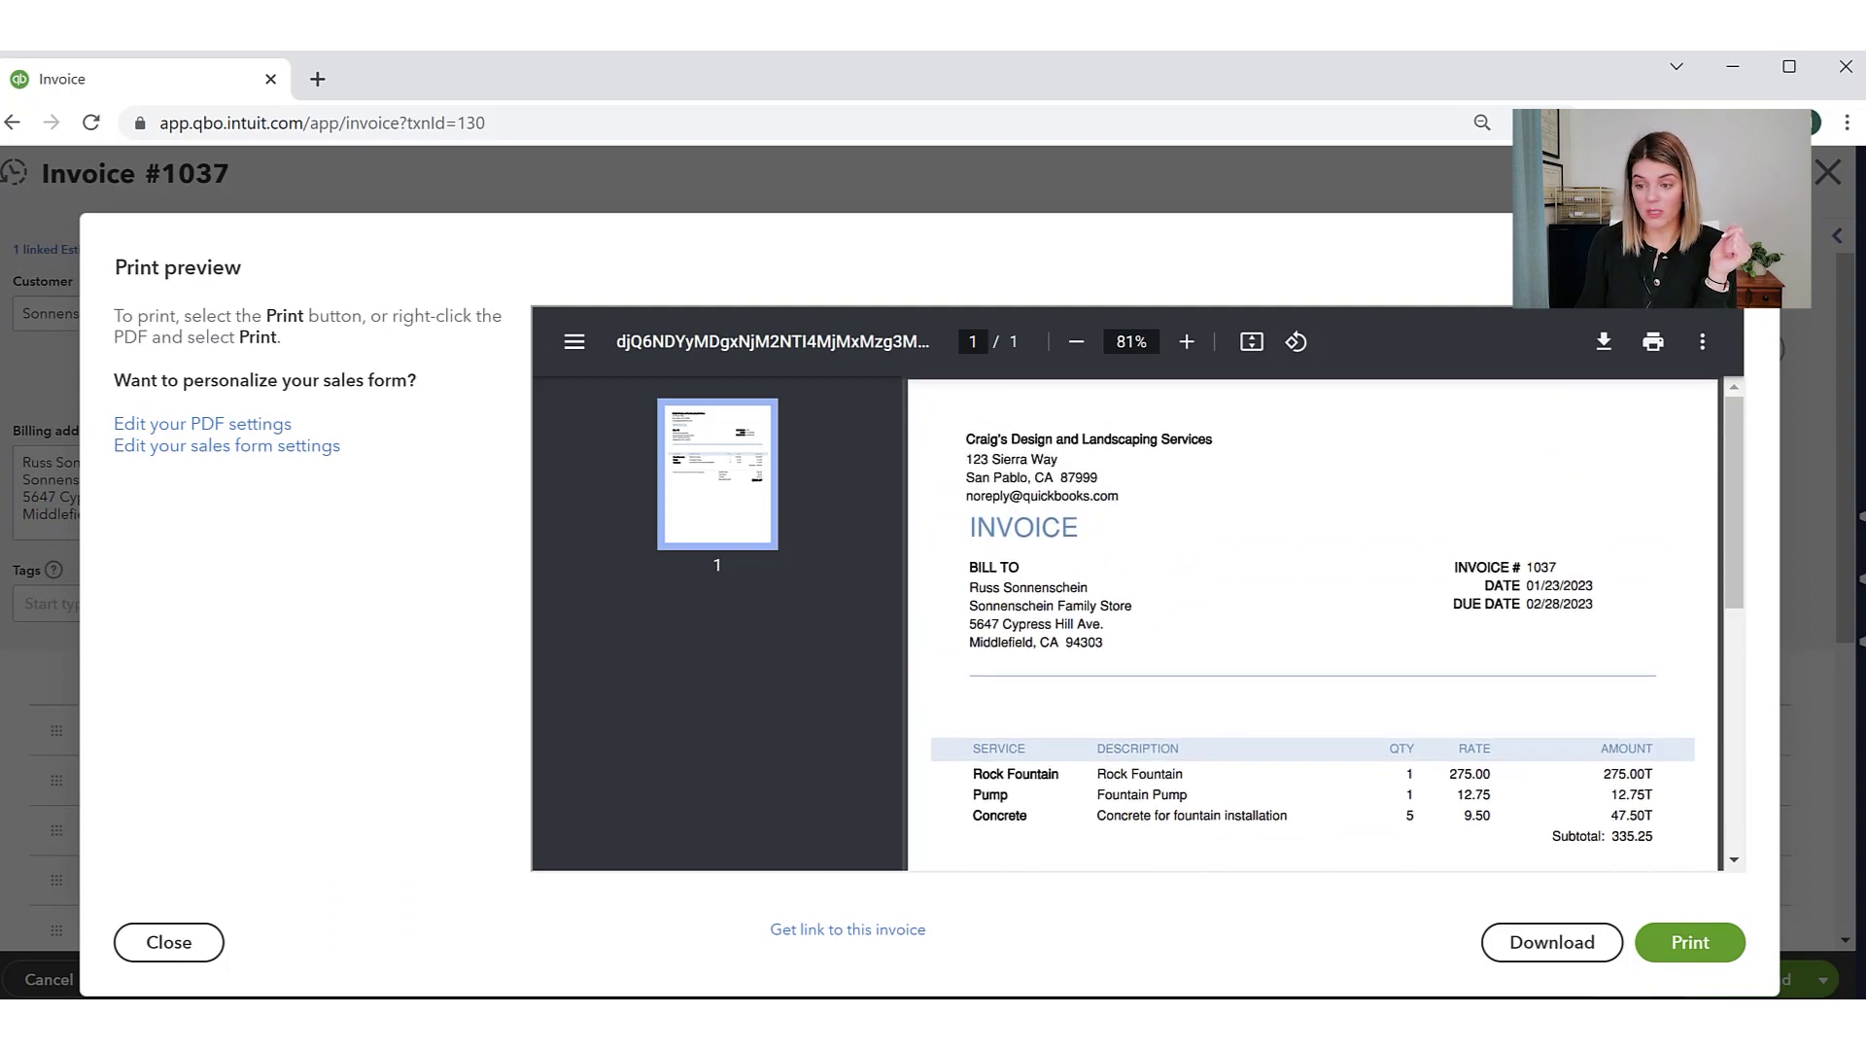
# Close the print preview and open the invoice's current form style for editing
pyautogui.press('Escape')
pyautogui.scroll(-5, 972, 583)
pyautogui.click(1025, 979)
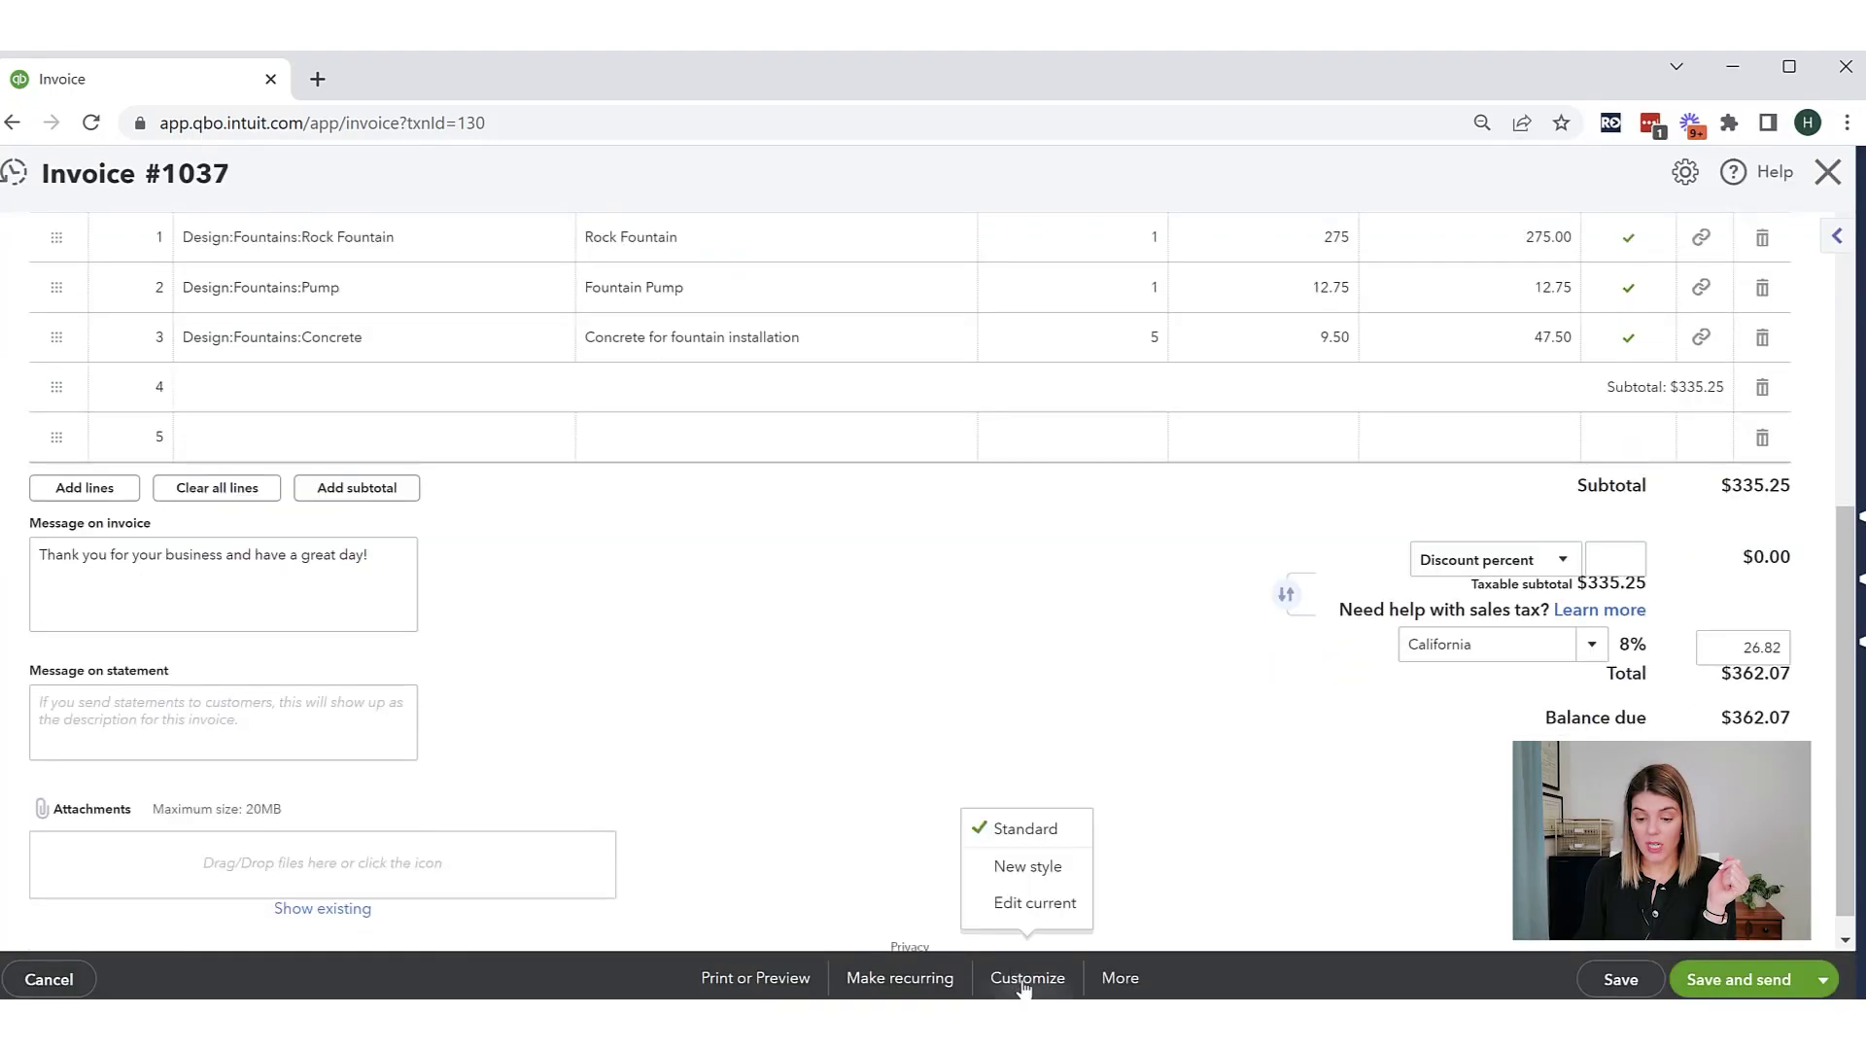
pyautogui.click(1035, 902)
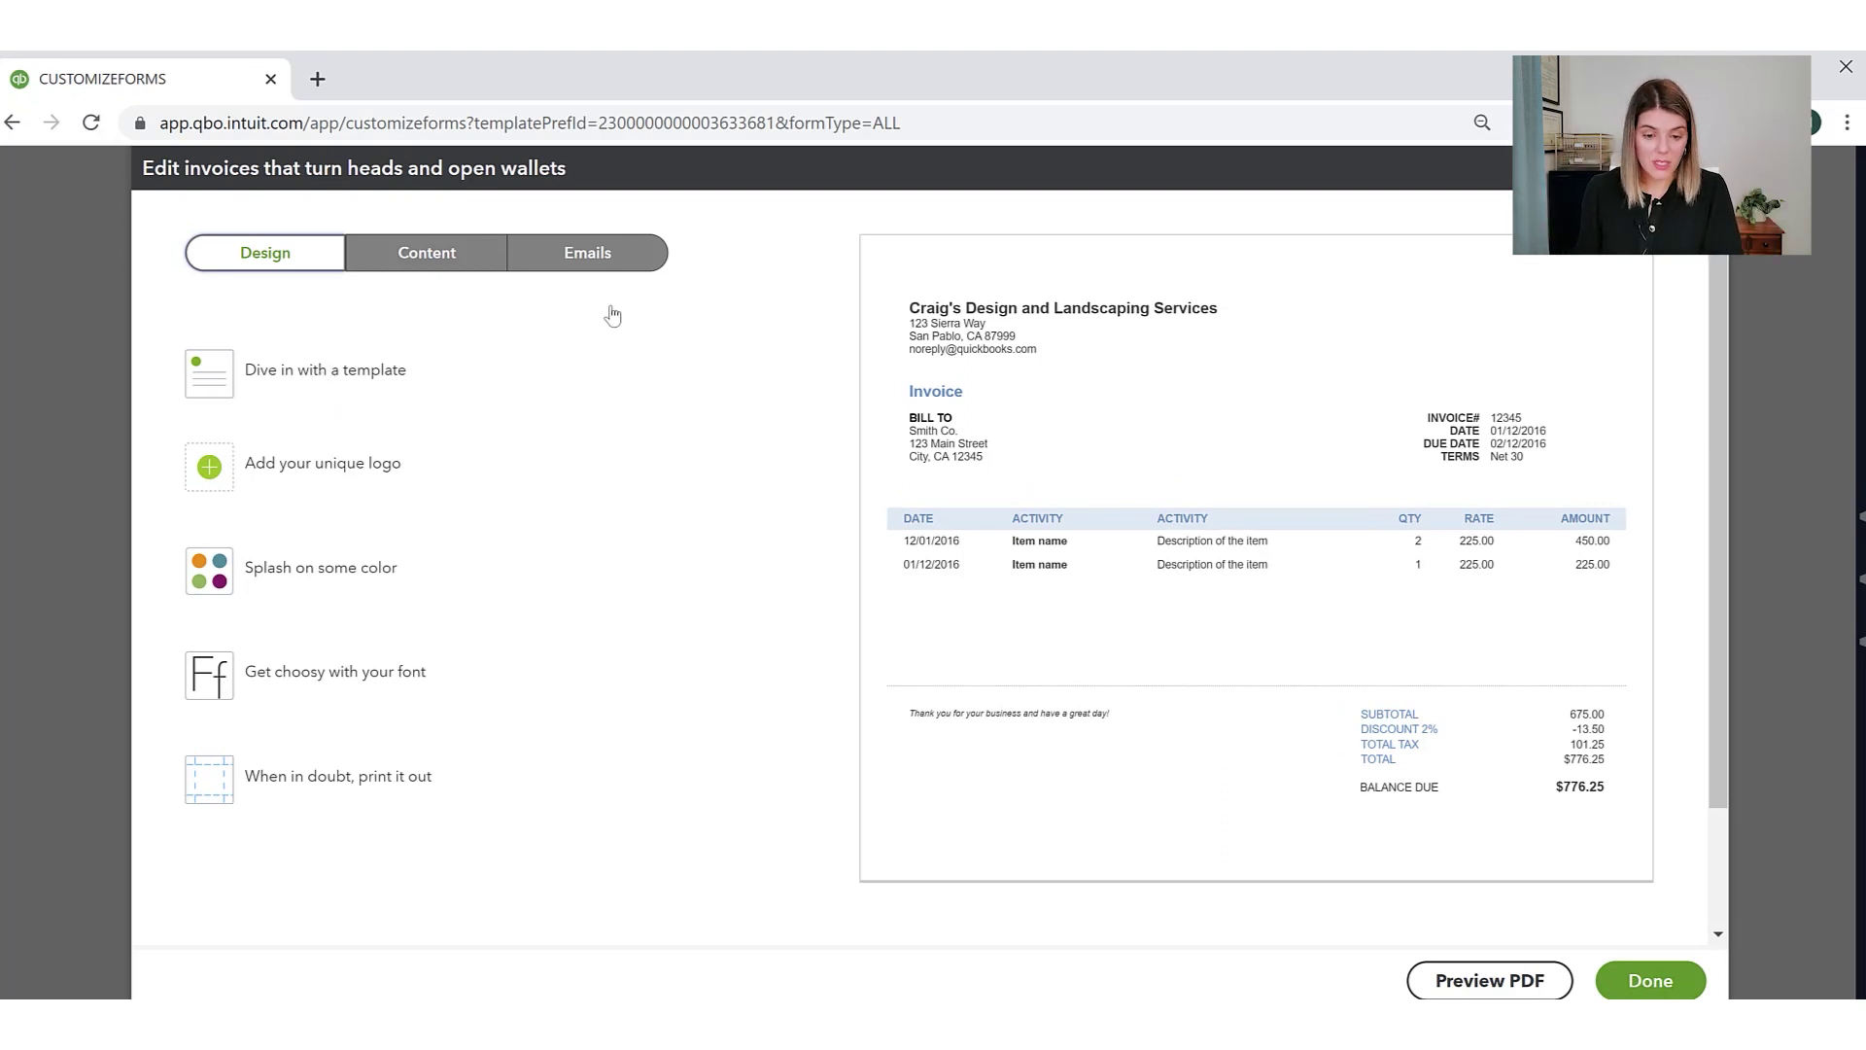
# Set the form's accent color to green #79BD58 and view its logo, font and page margin options
pyautogui.click(300, 473)
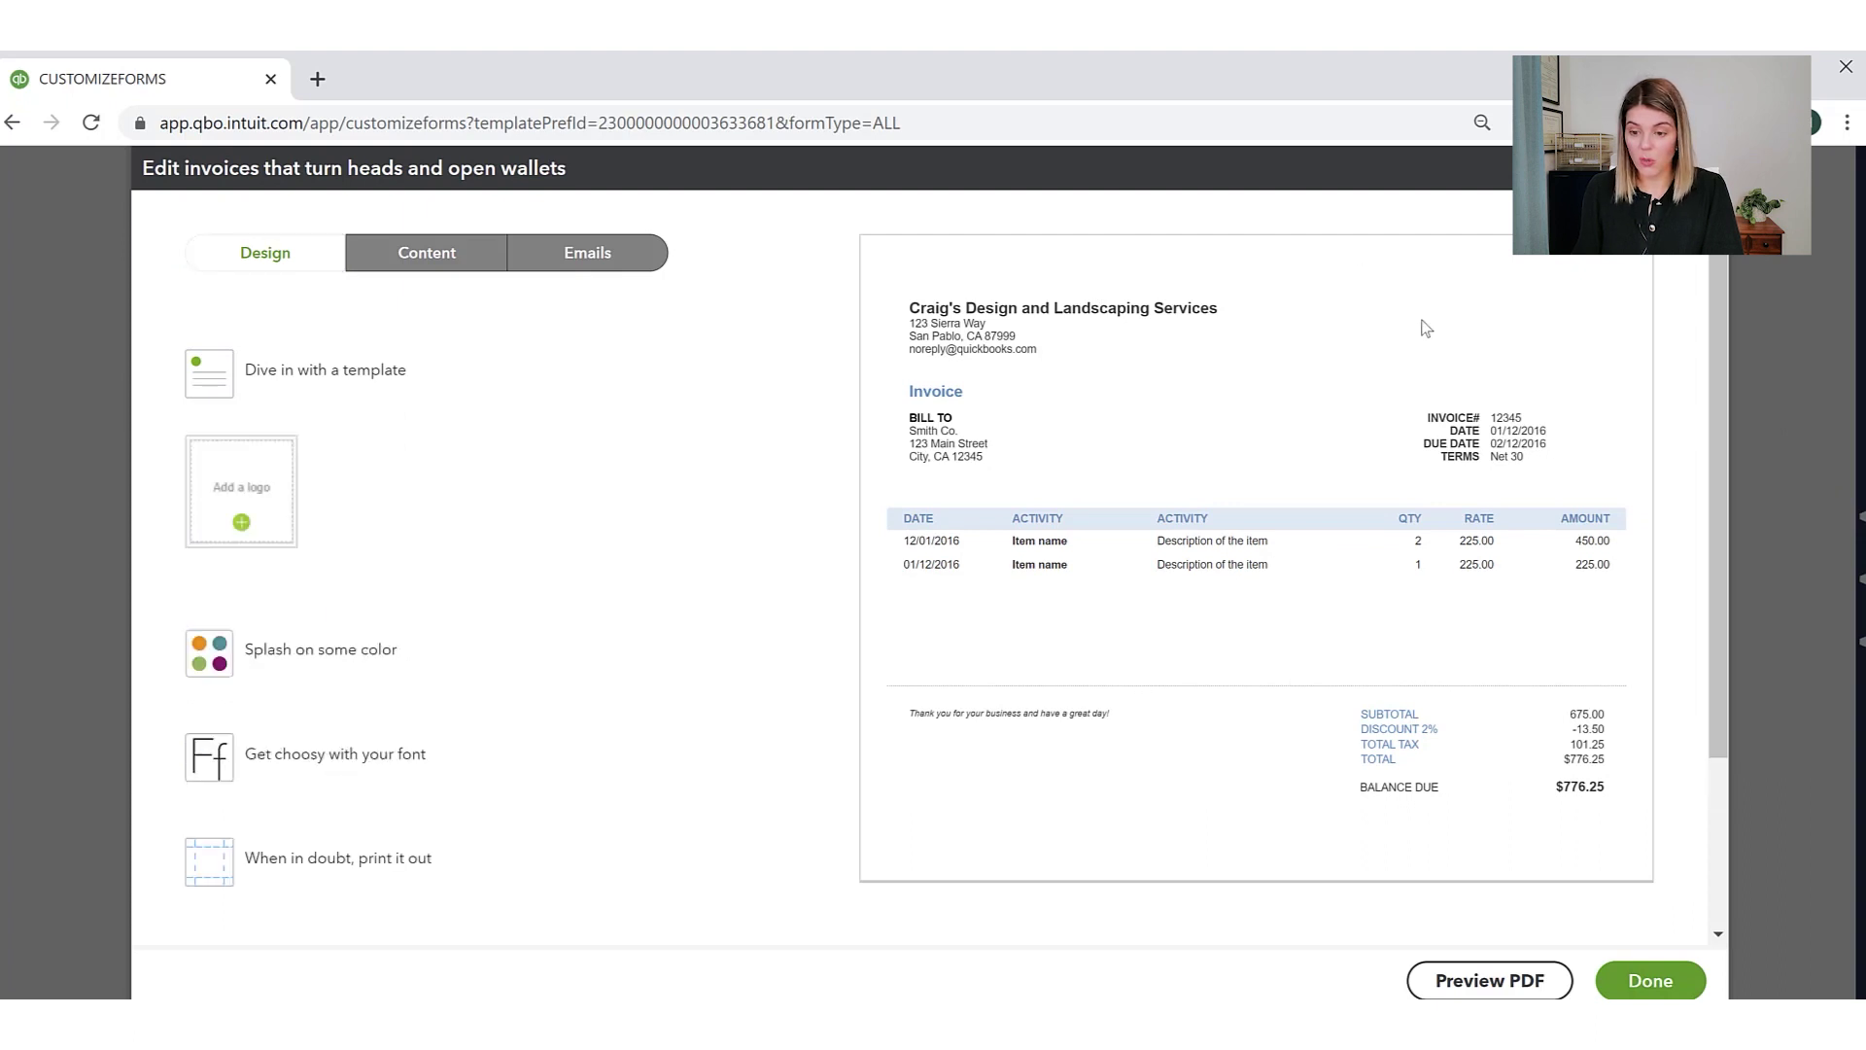
pyautogui.click(359, 645)
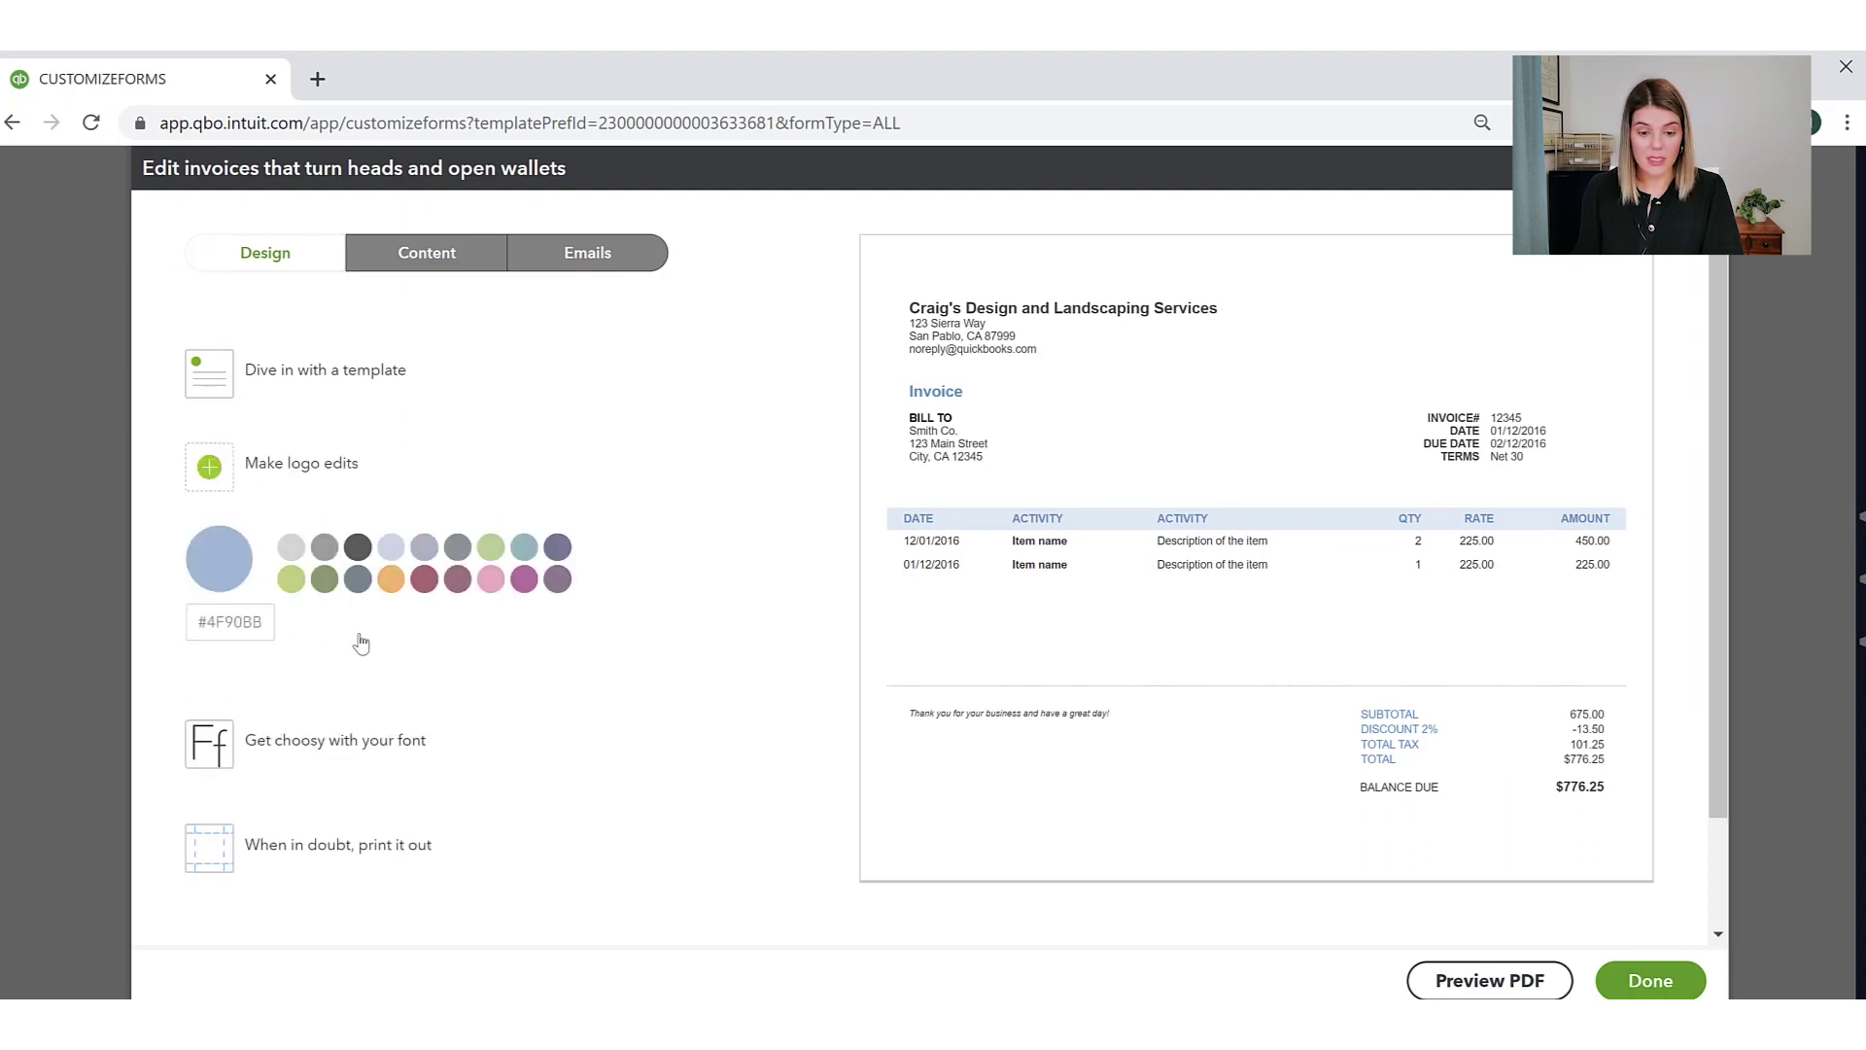
pyautogui.click(366, 579)
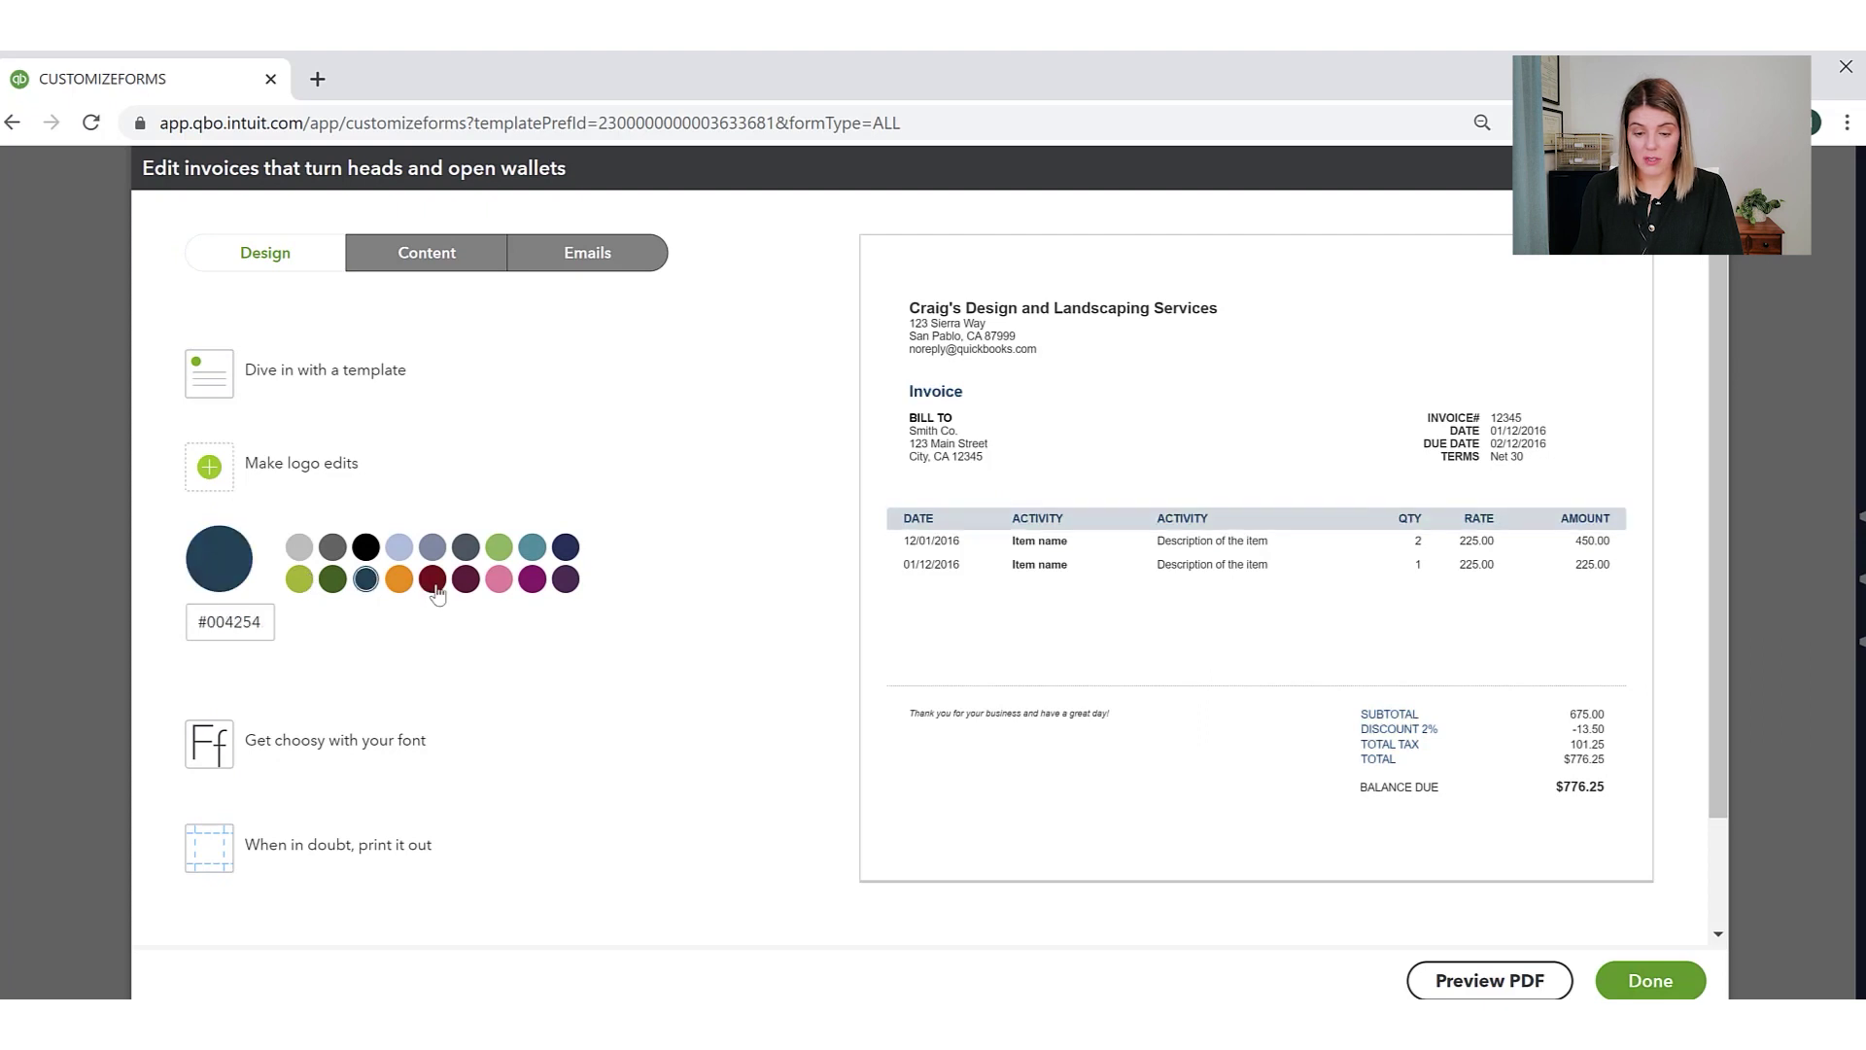
pyautogui.click(433, 579)
pyautogui.click(530, 549)
pyautogui.click(499, 547)
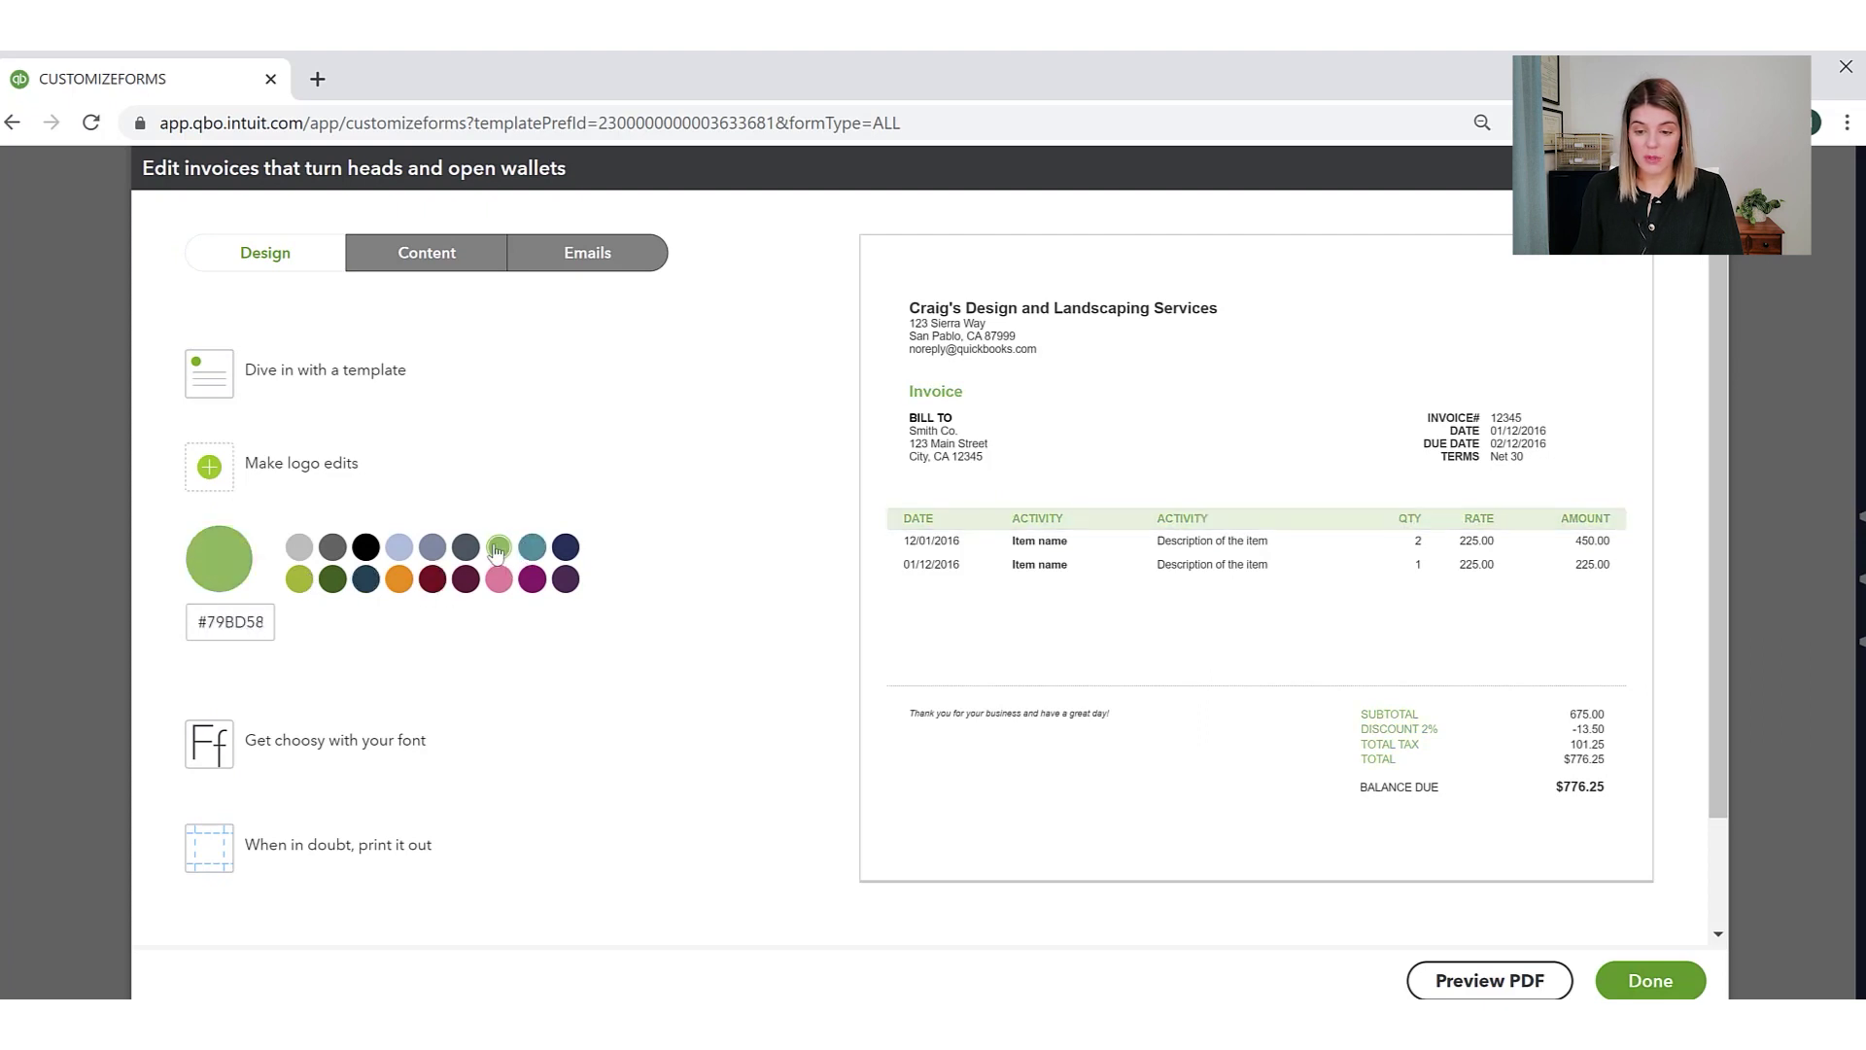
pyautogui.click(600, 745)
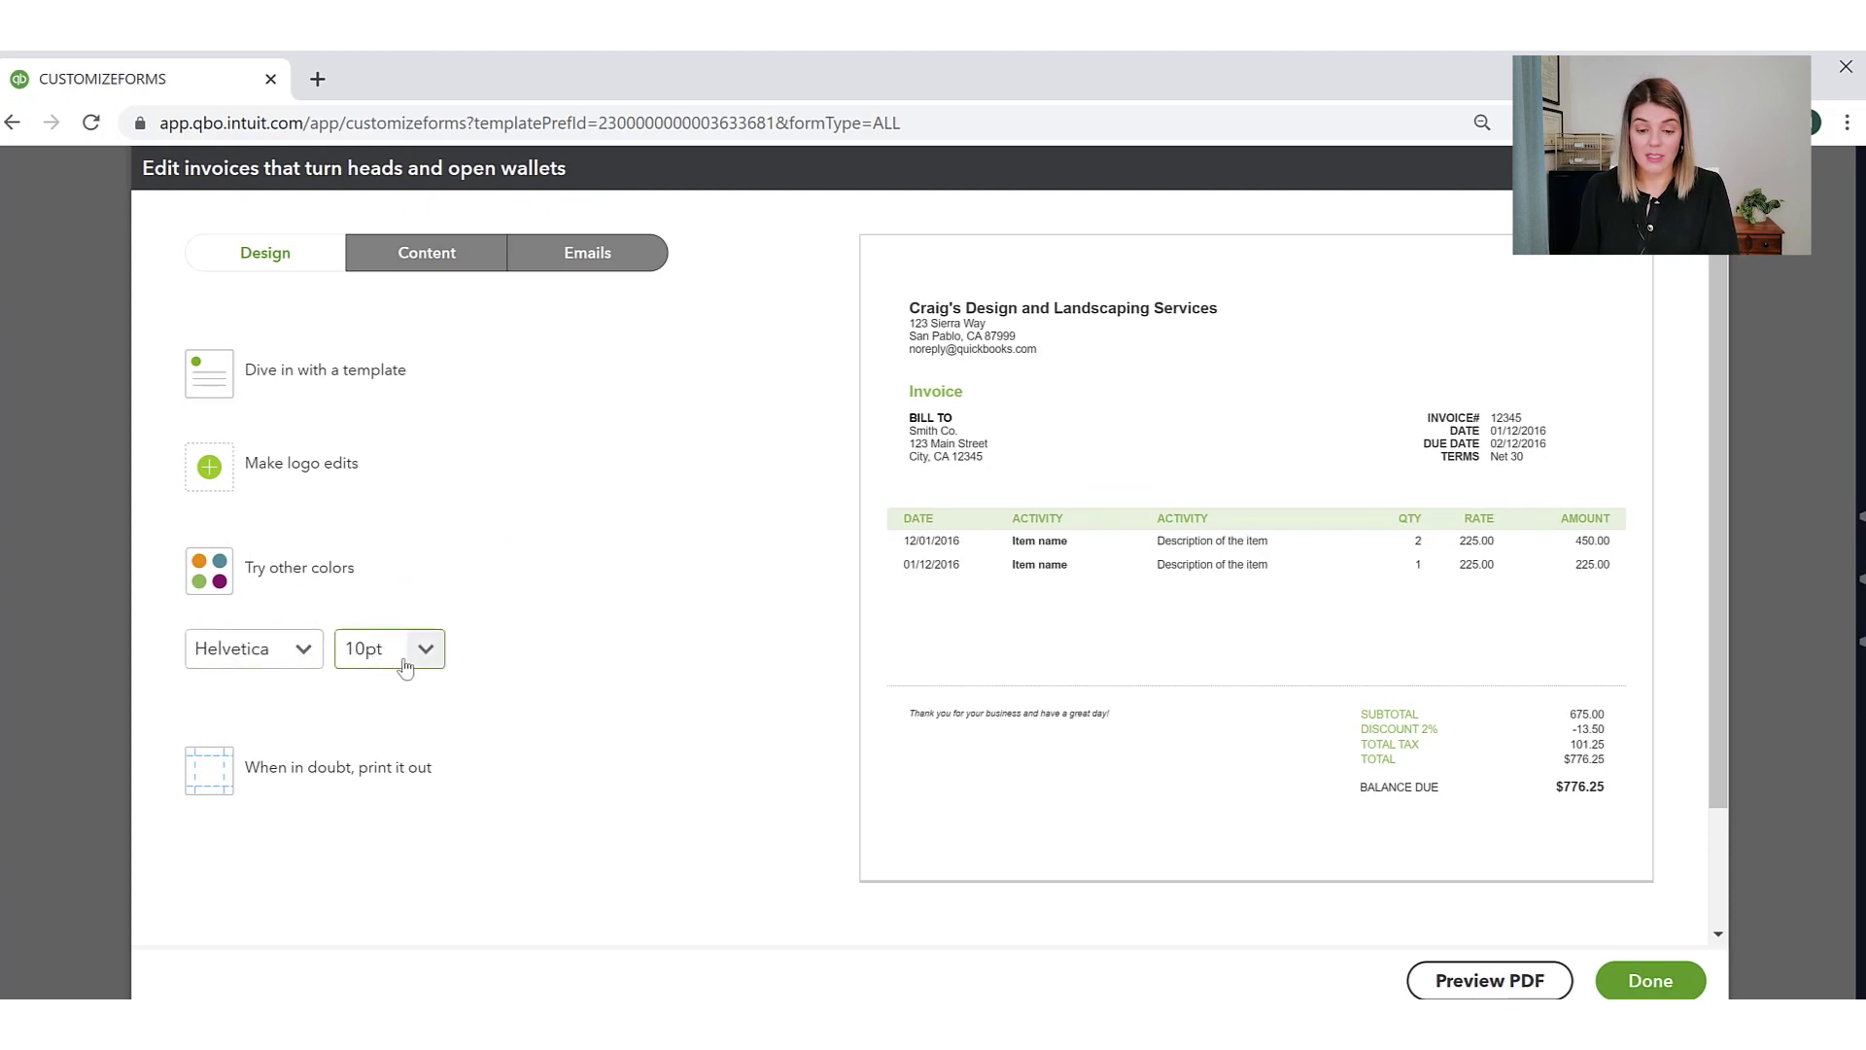
pyautogui.click(360, 776)
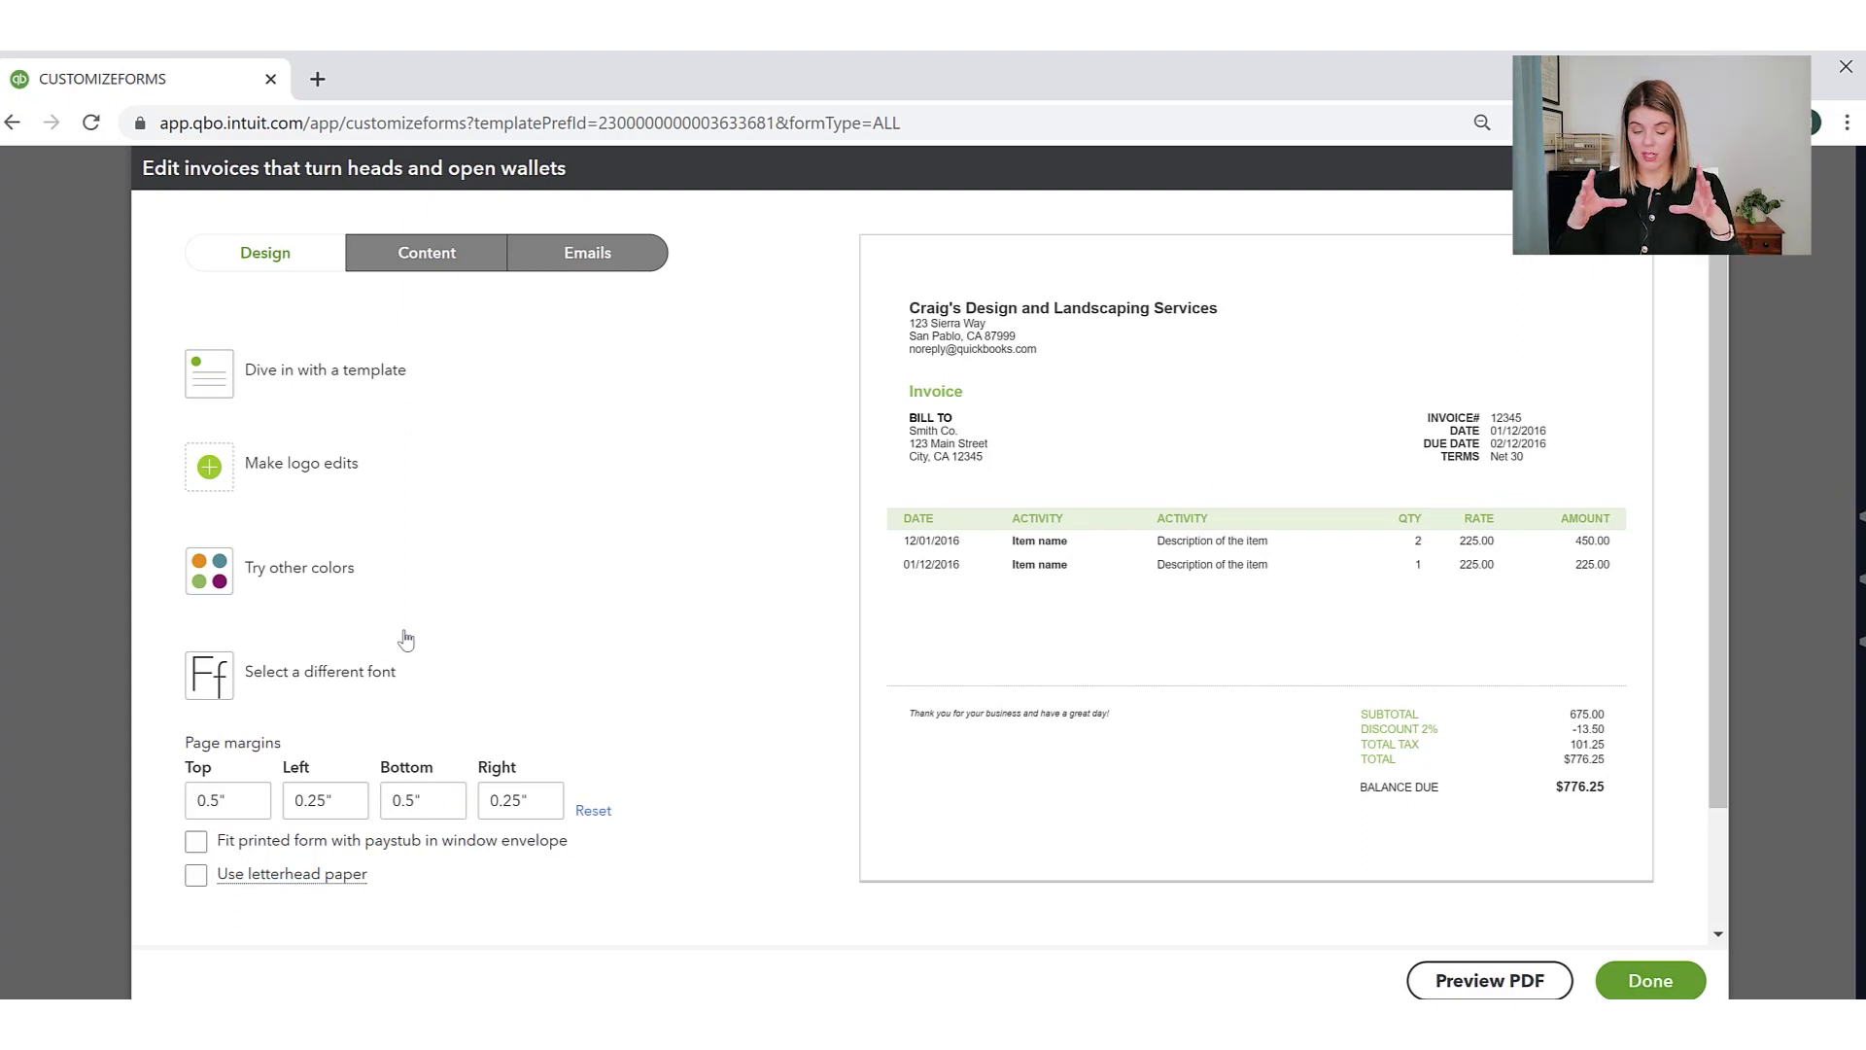
# Open the form's header content for editing, exclude the phone number and expand the street address fields
pyautogui.click(428, 255)
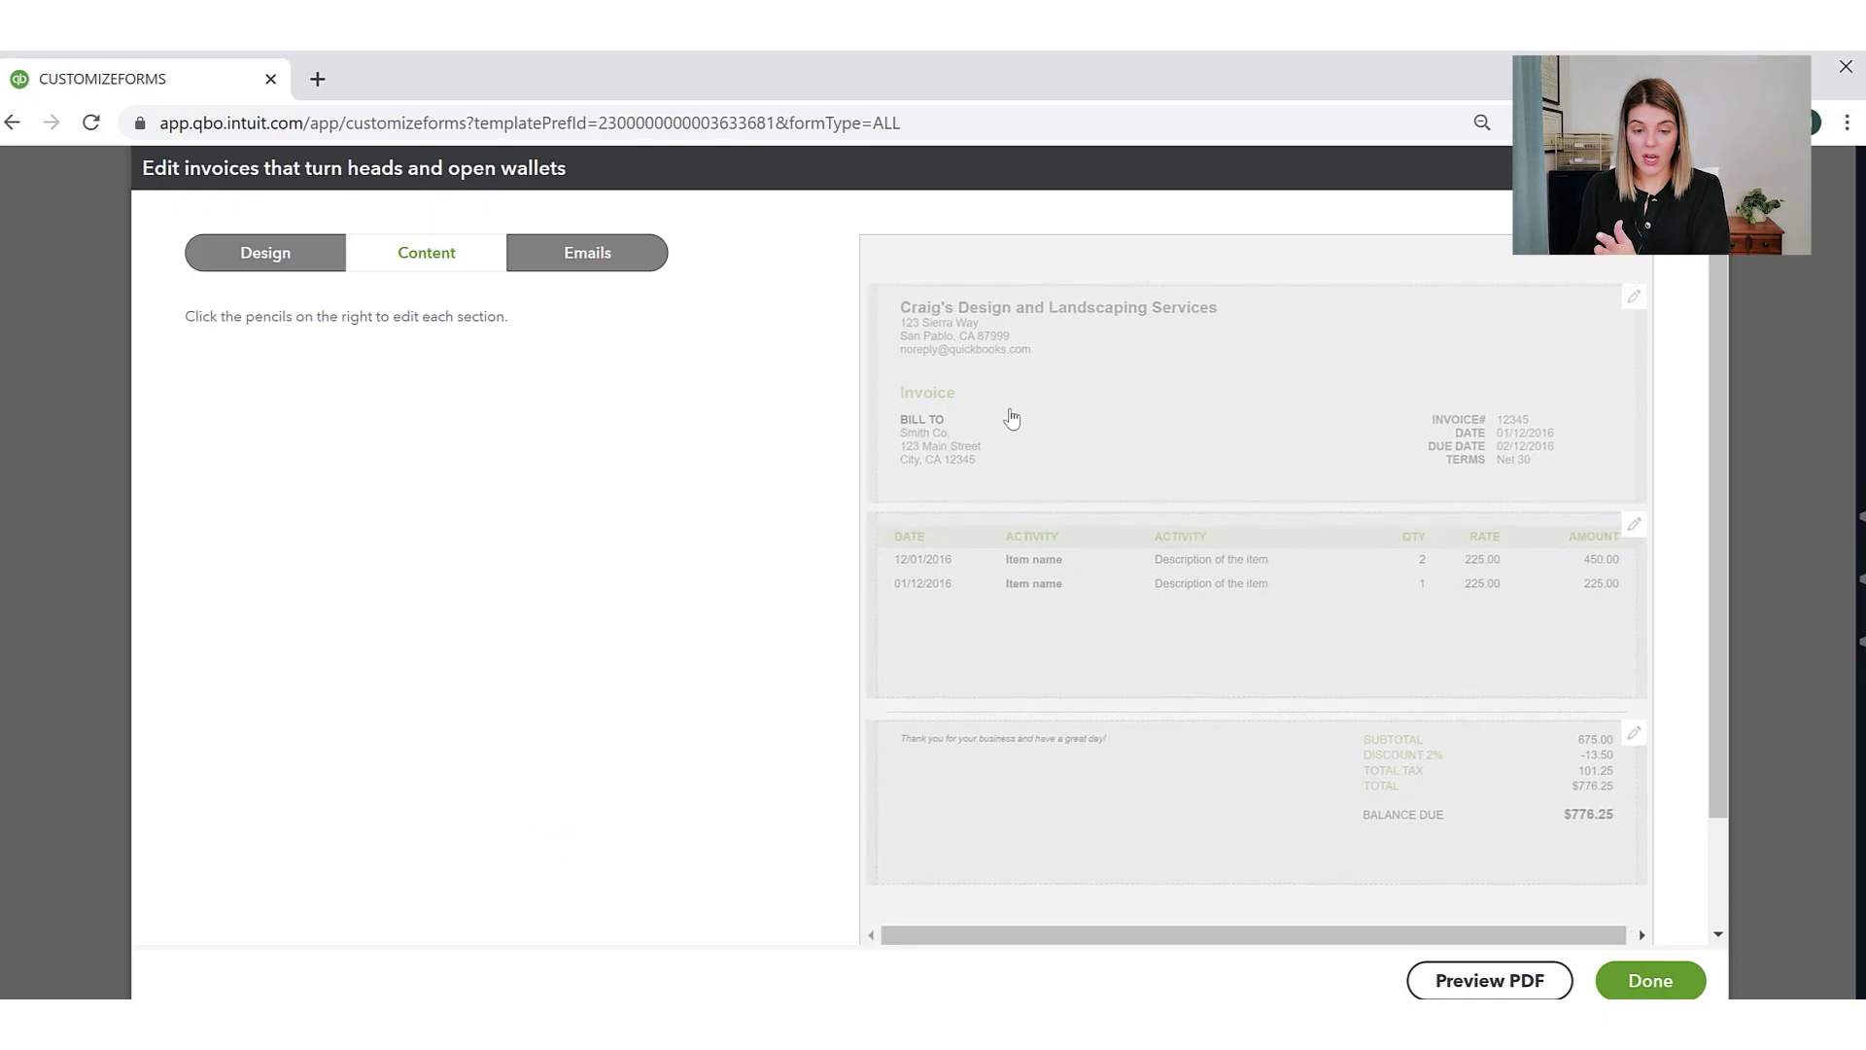
pyautogui.click(1126, 394)
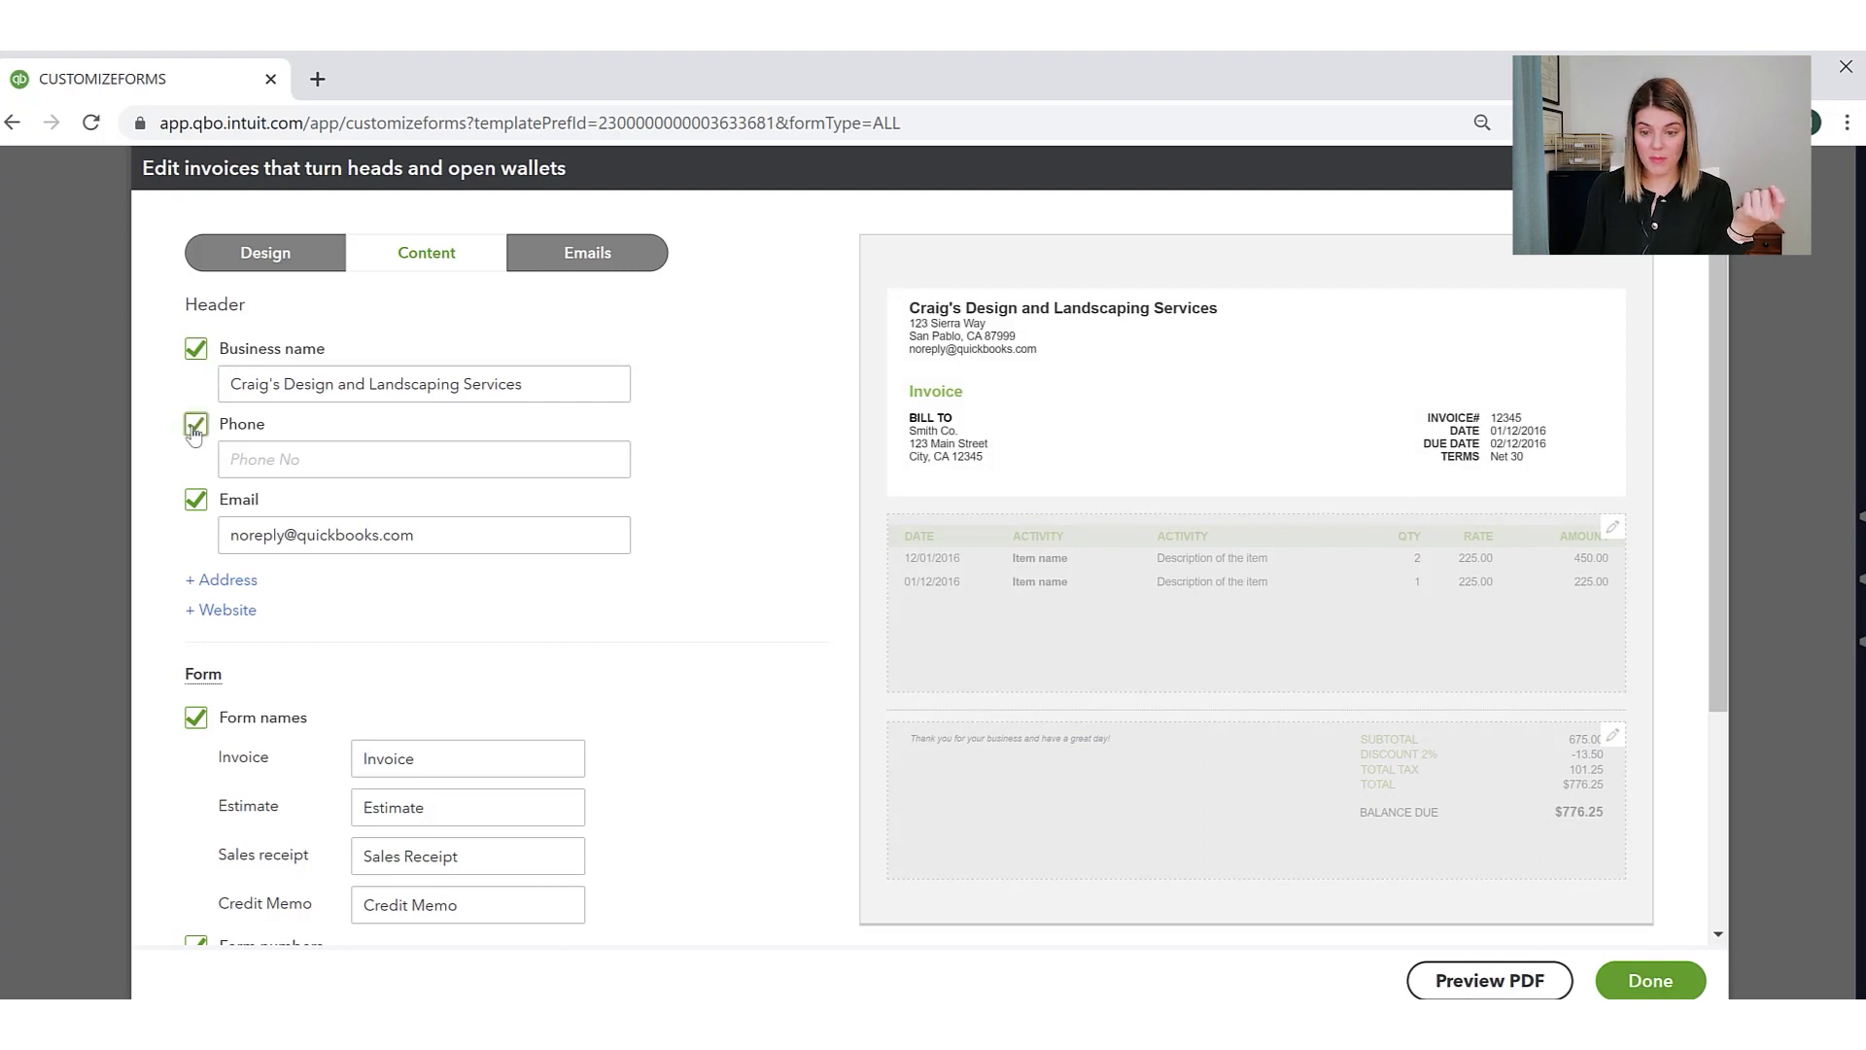
pyautogui.click(195, 425)
pyautogui.click(237, 463)
pyautogui.click(195, 424)
pyautogui.click(223, 580)
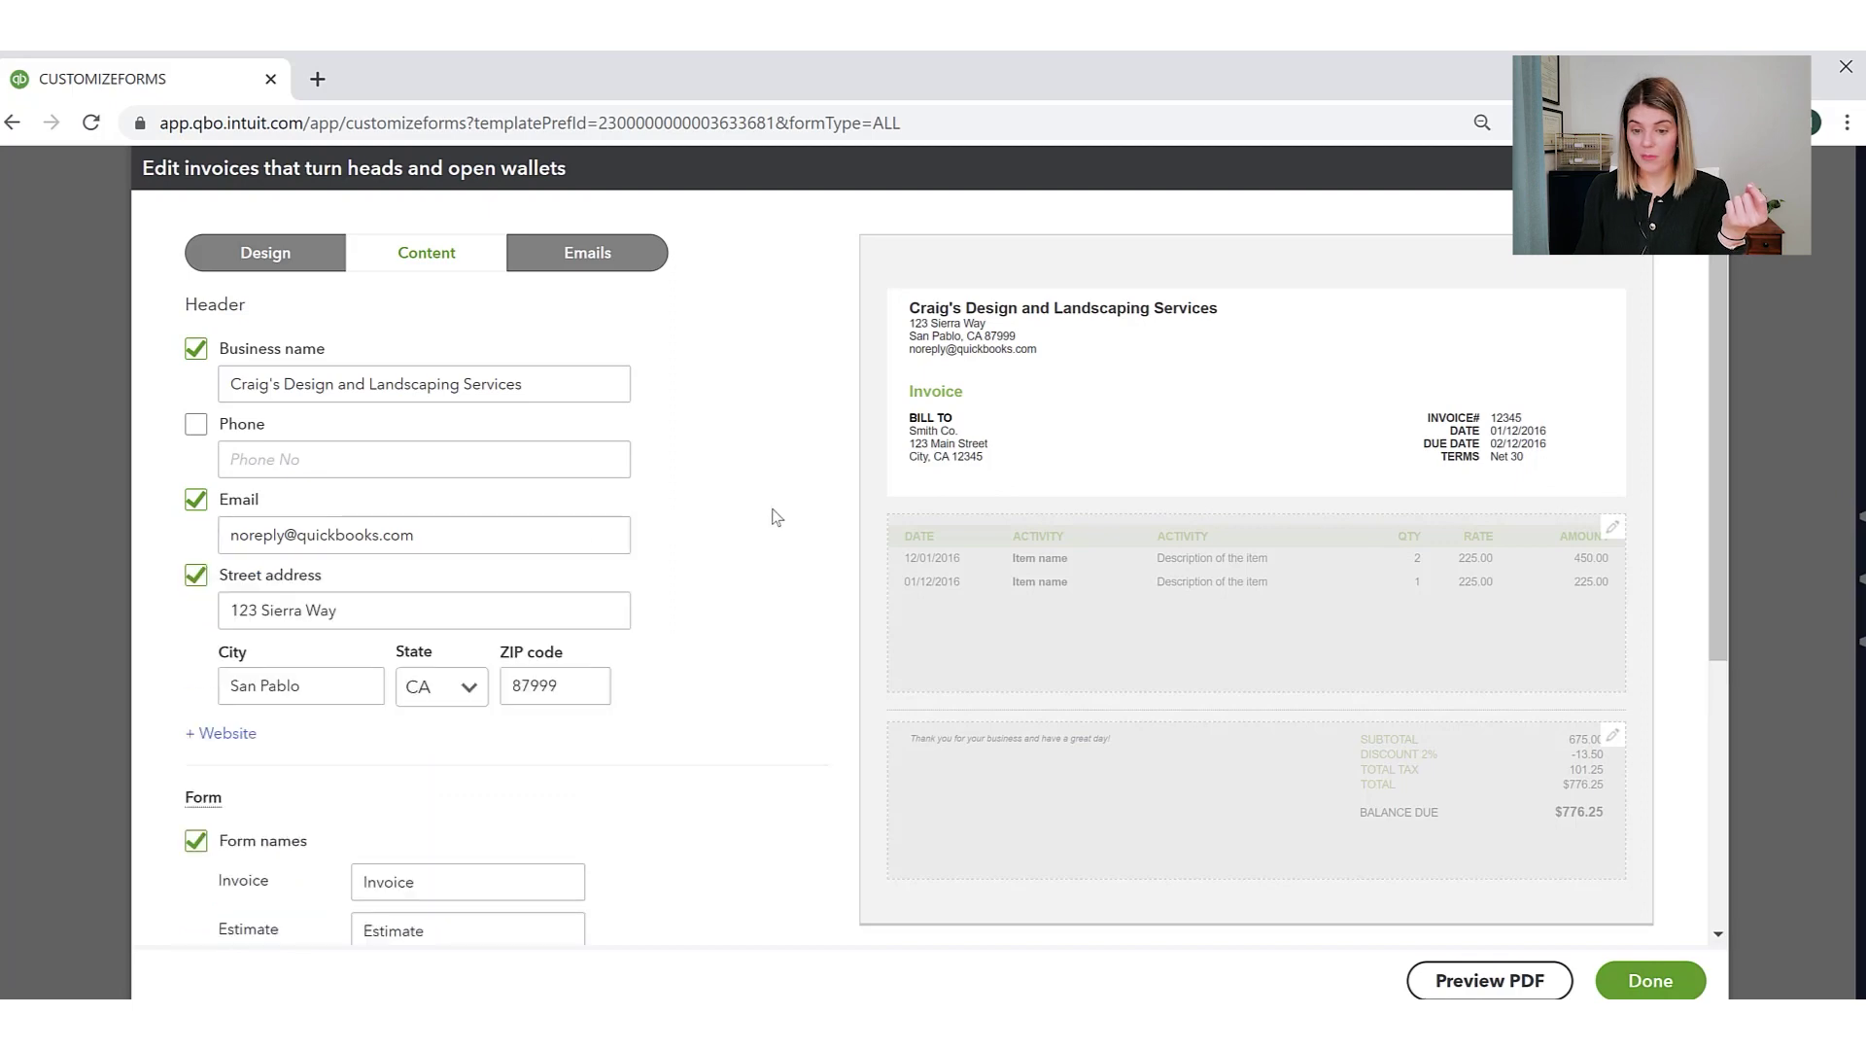
# Expand the website field and examine the header, form name, form number and display options
pyautogui.scroll(-4, 775, 518)
pyautogui.scroll(4, 734, 525)
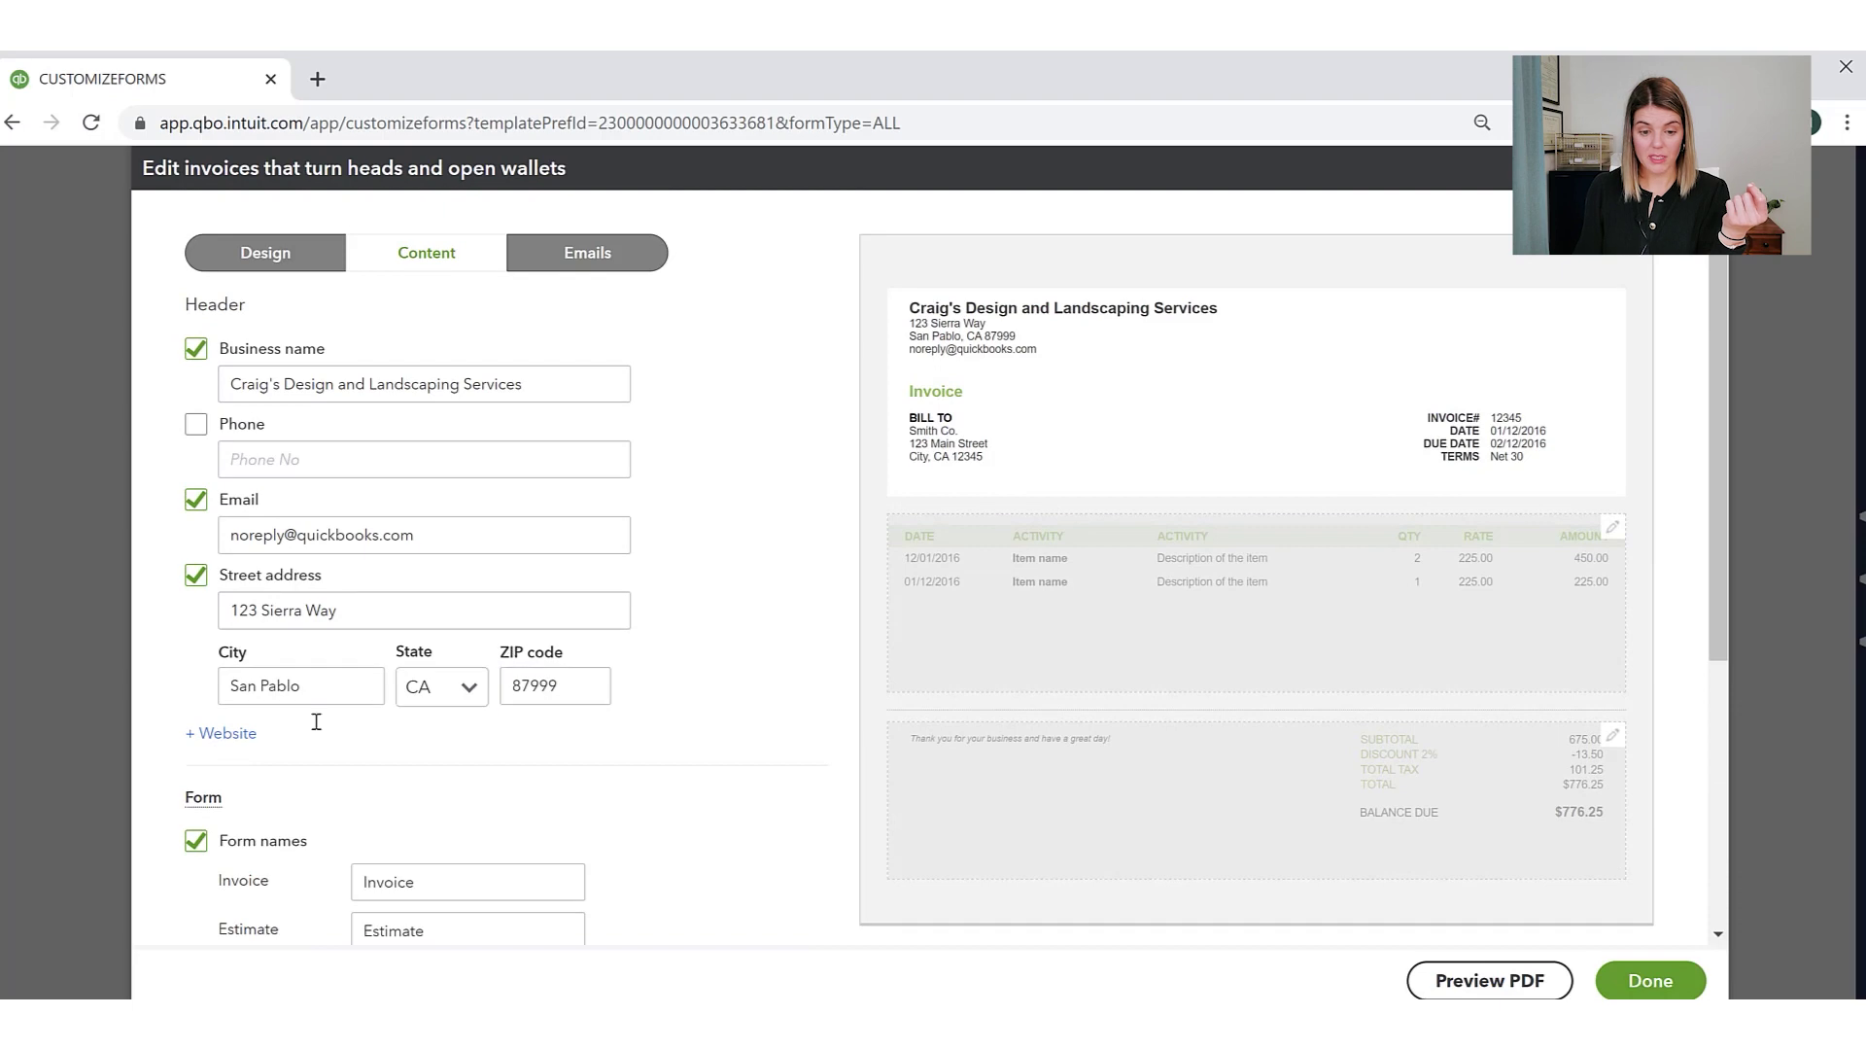
pyautogui.click(216, 733)
pyautogui.scroll(-1, 774, 572)
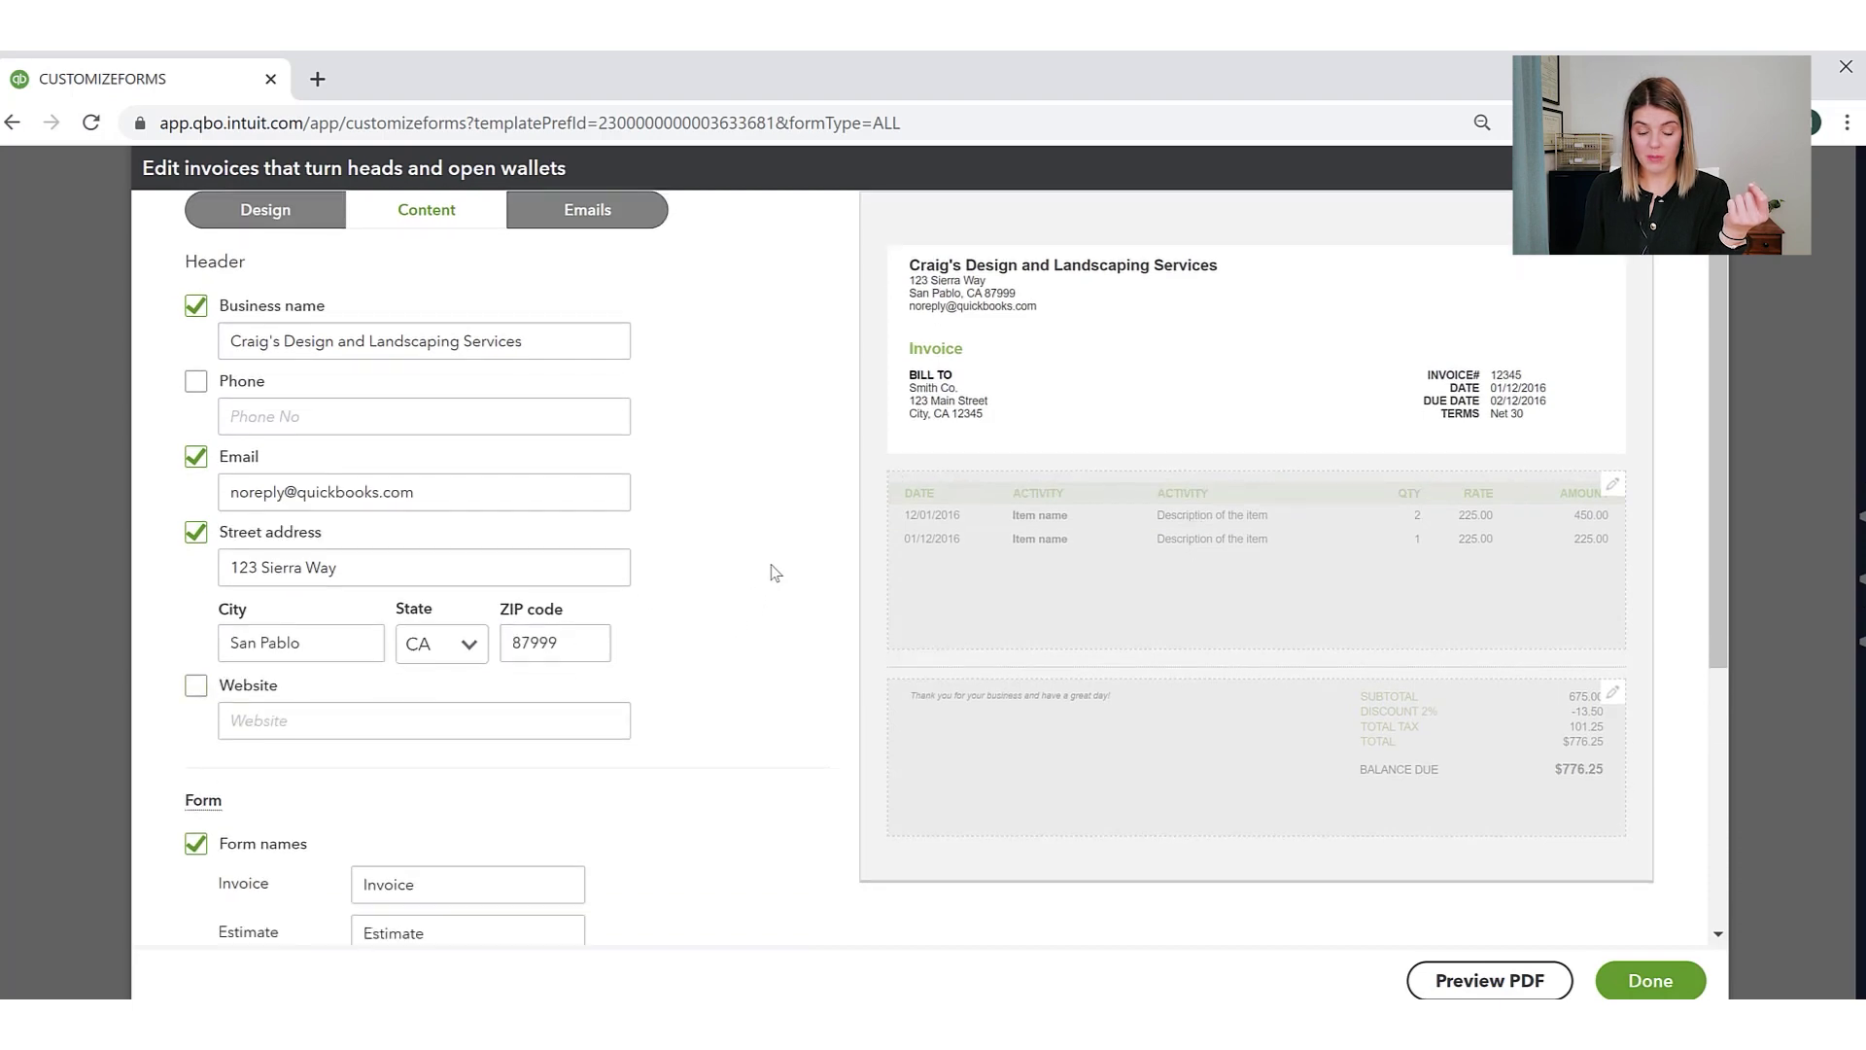
pyautogui.scroll(-2, 775, 573)
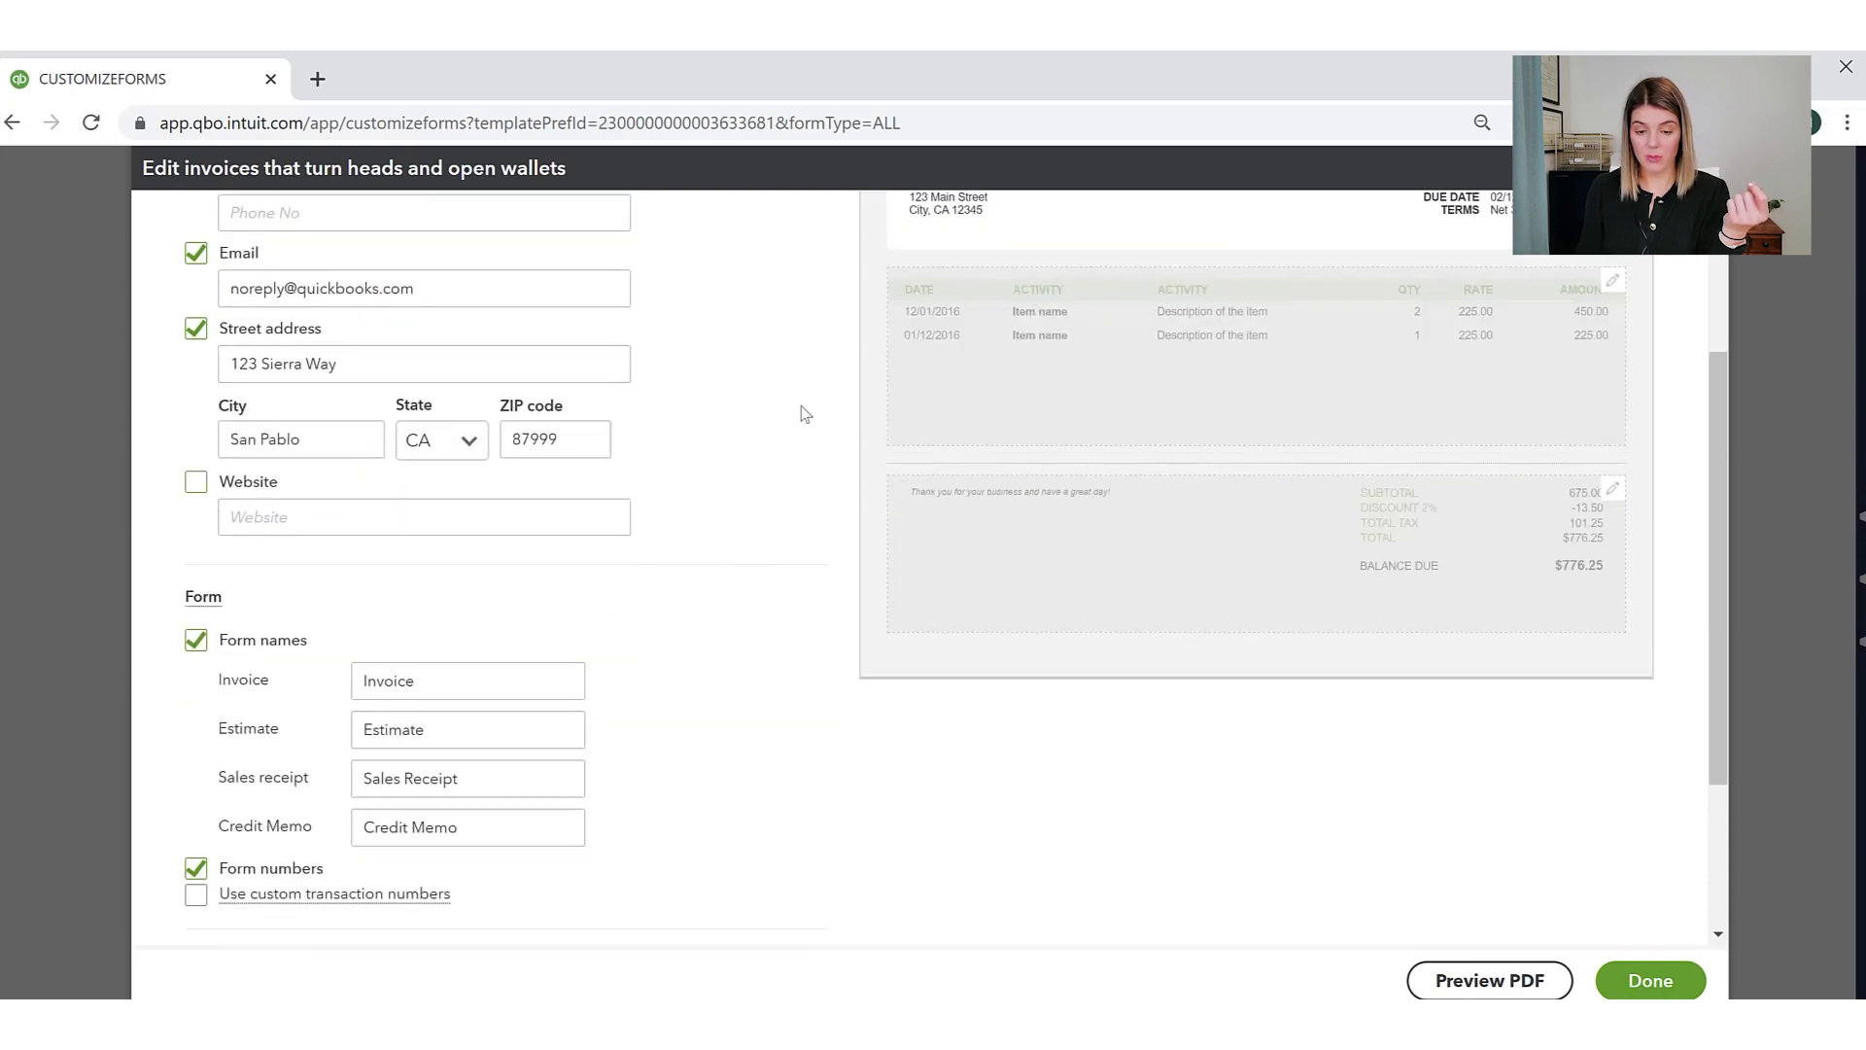
pyautogui.scroll(3, 789, 434)
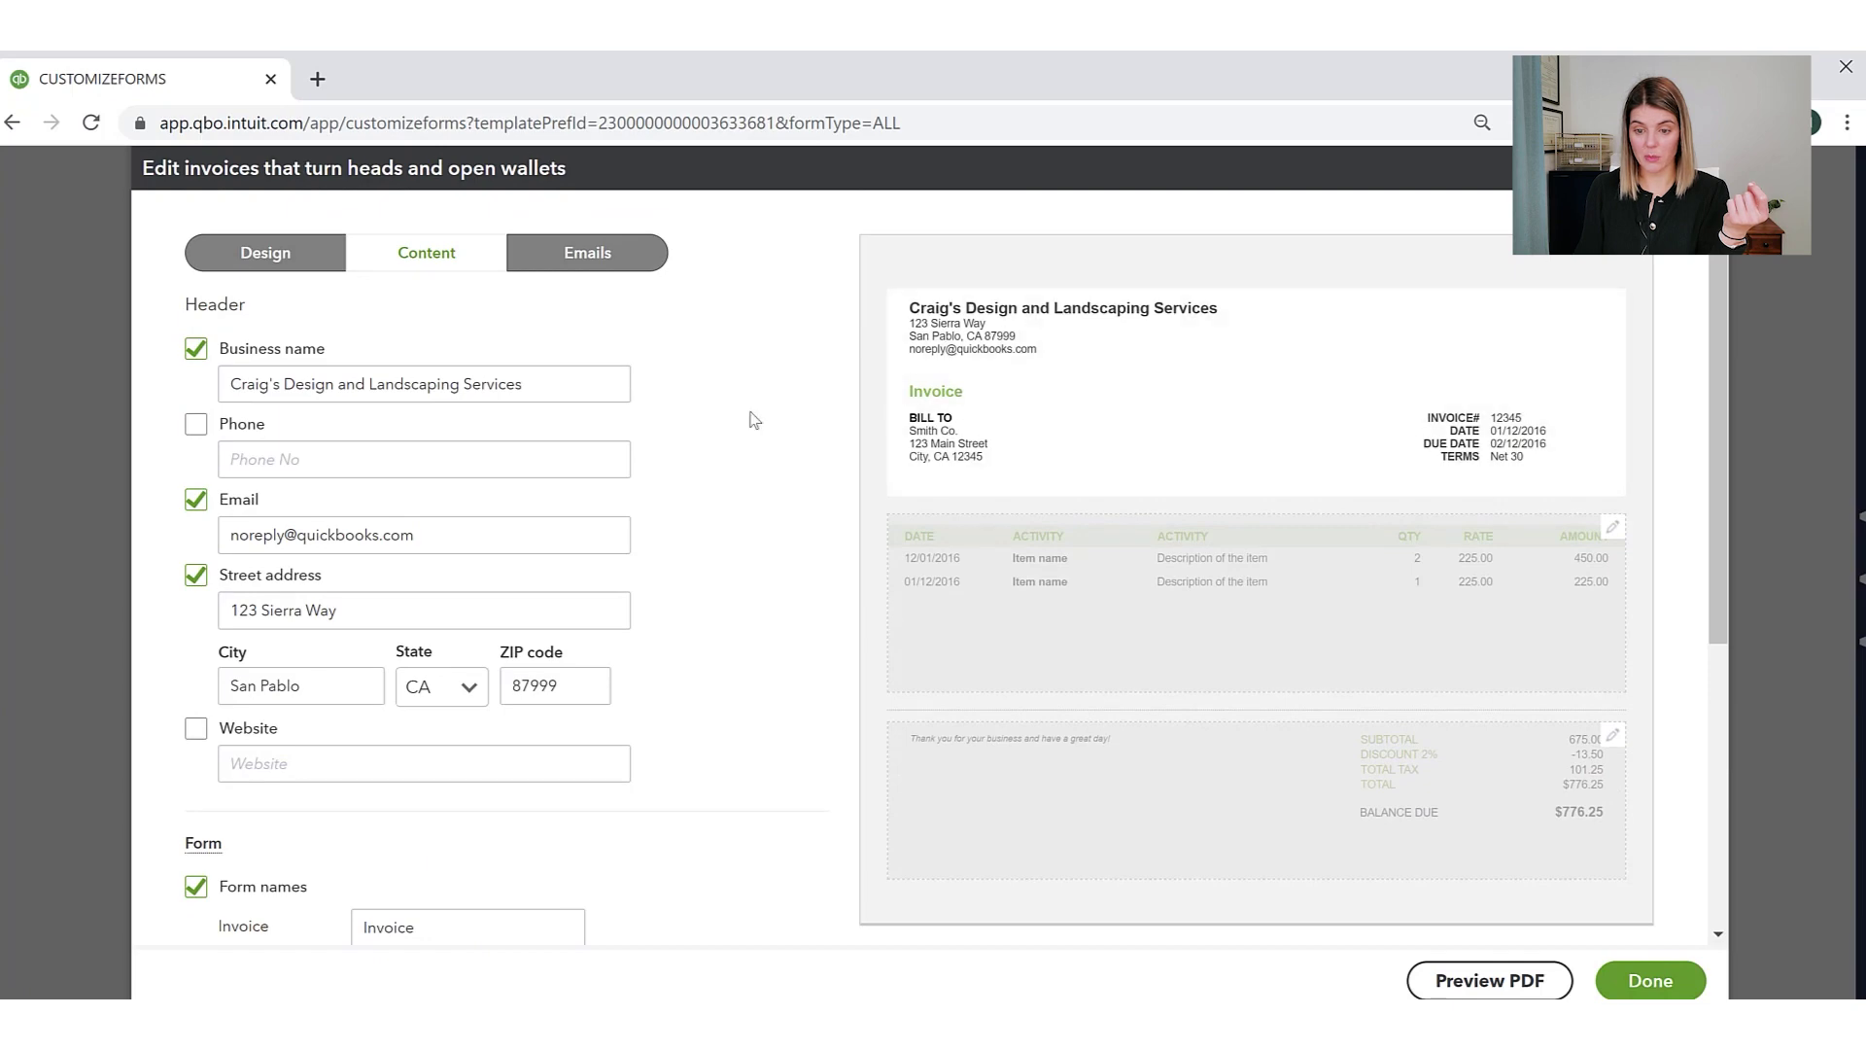
pyautogui.scroll(-4, 770, 592)
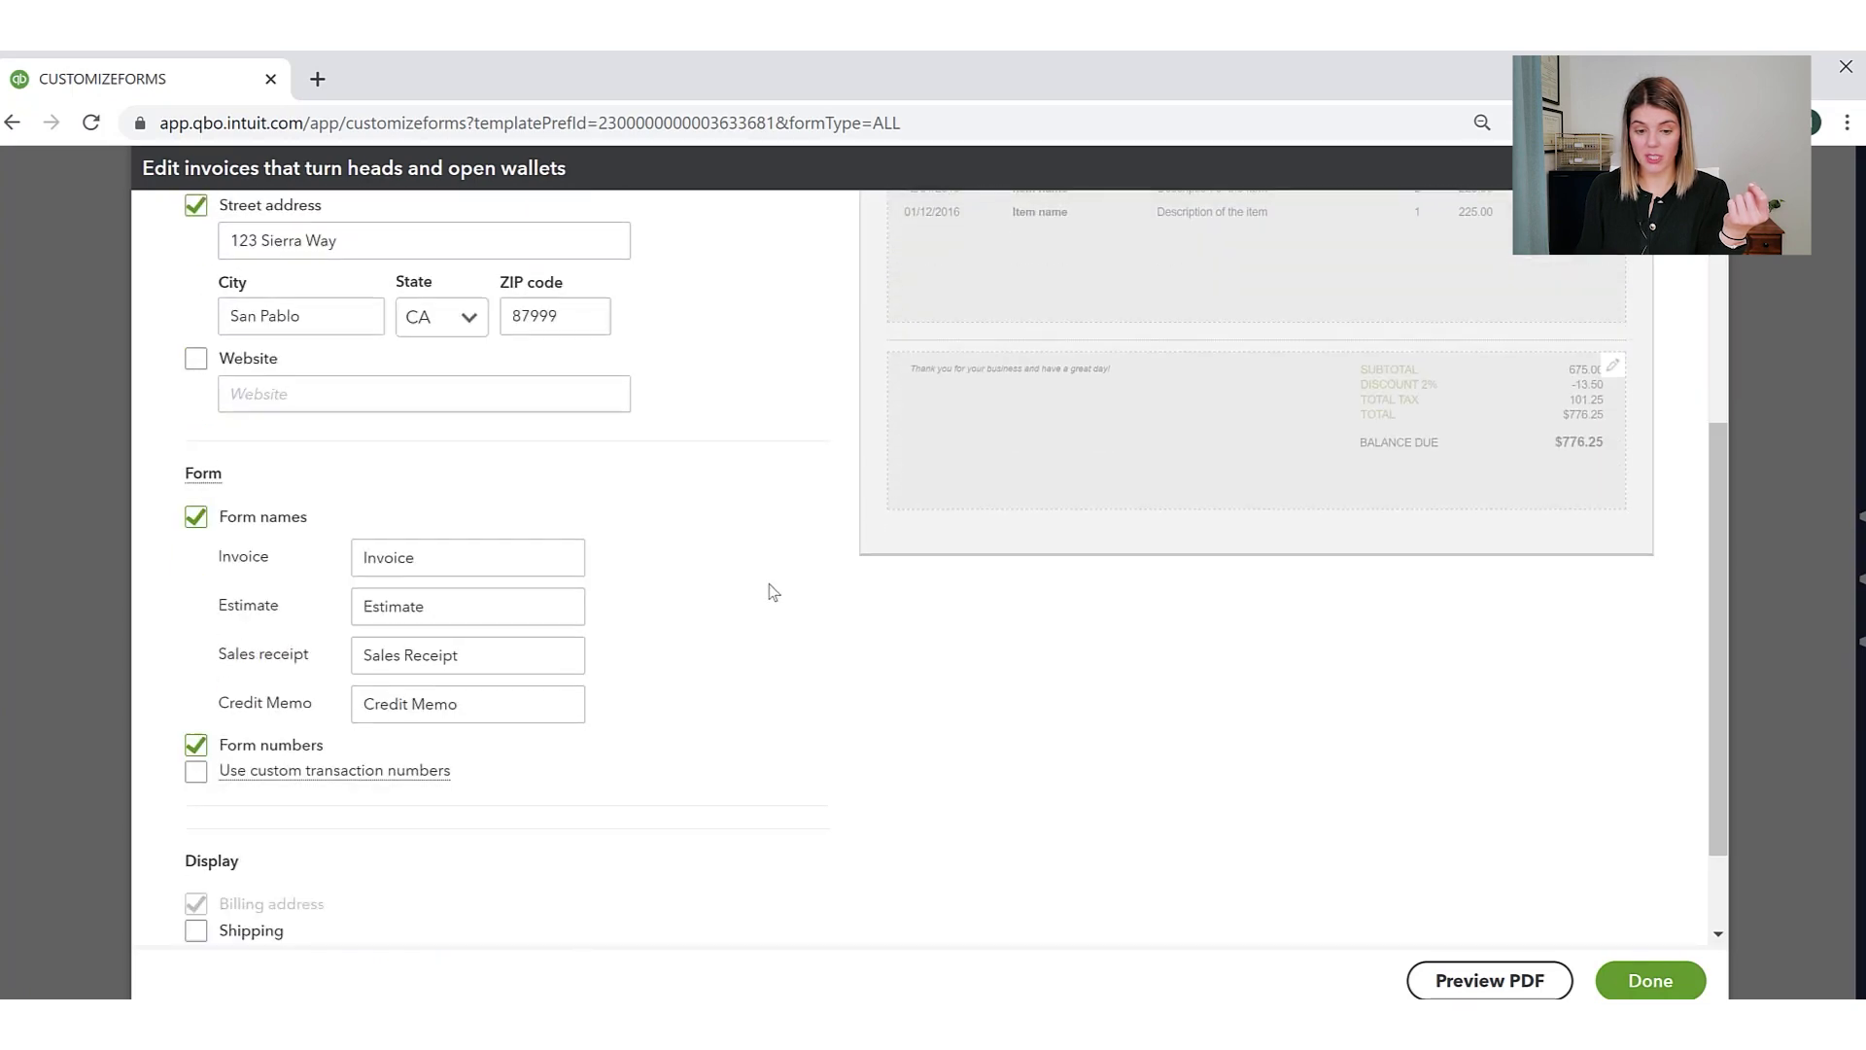
pyautogui.scroll(4, 702, 584)
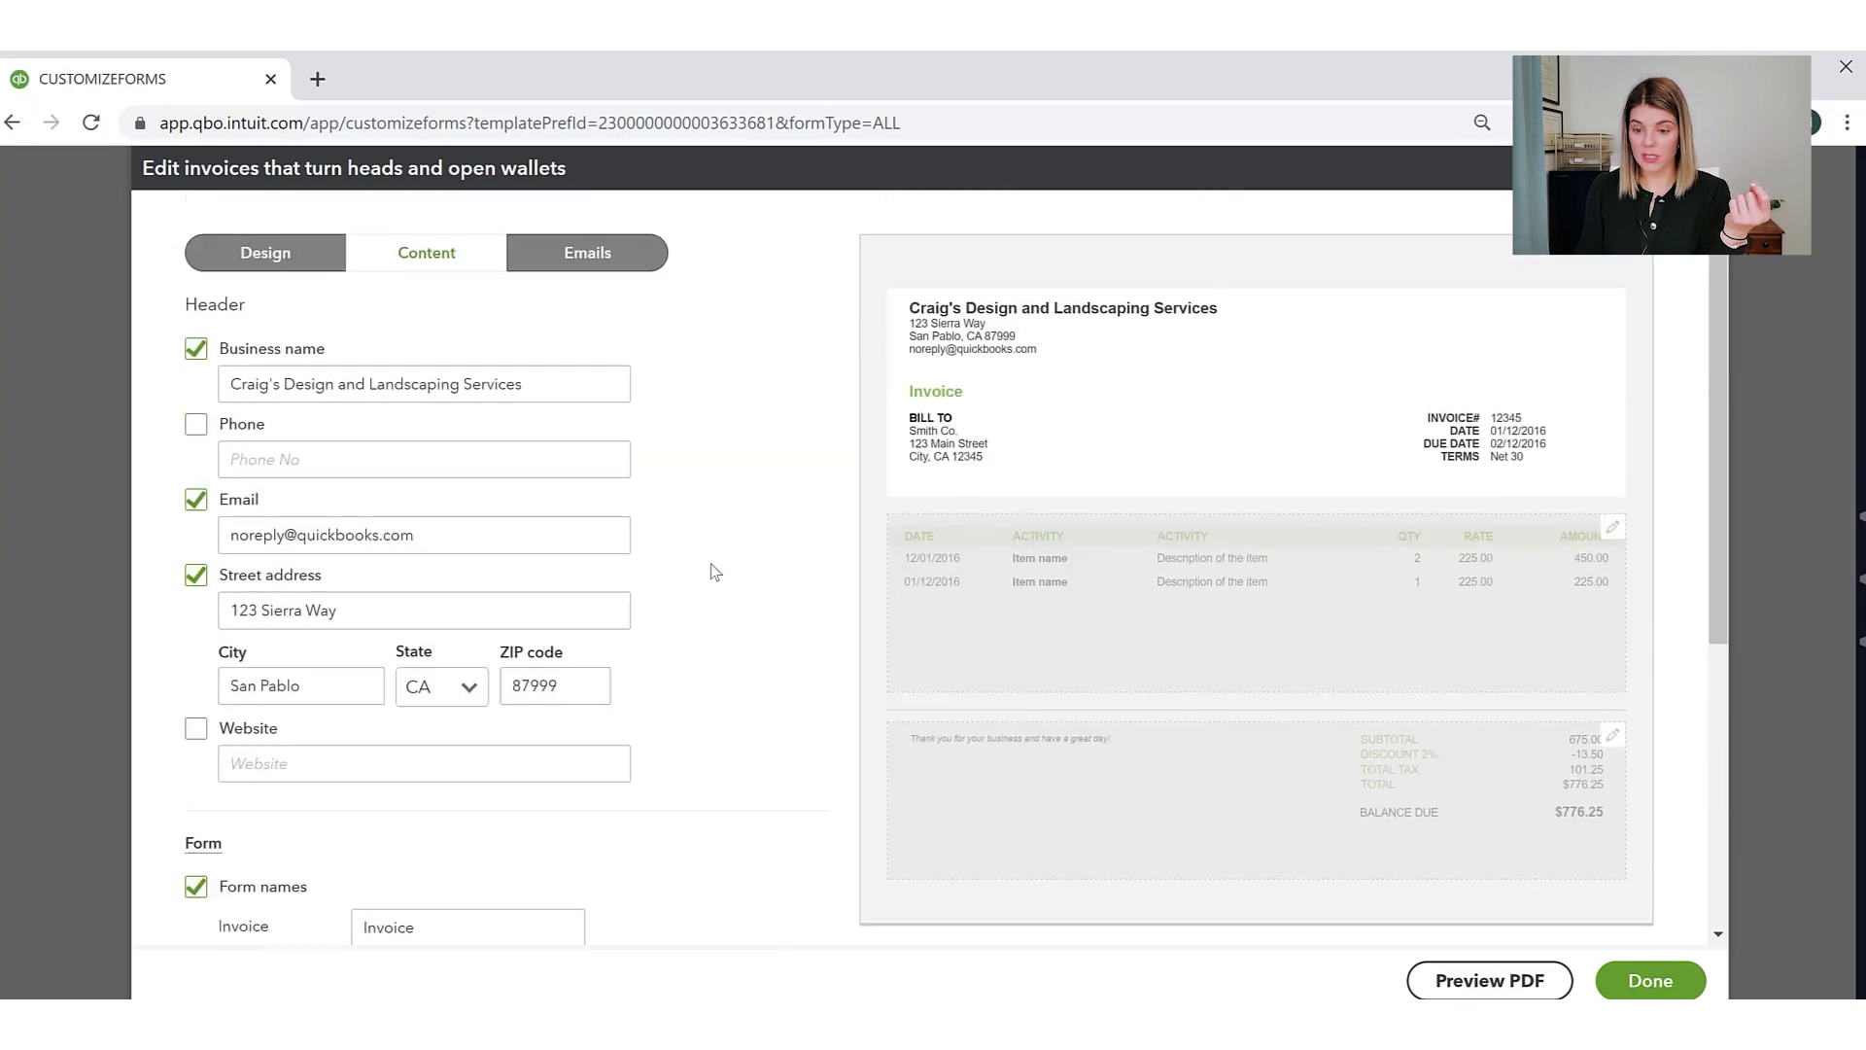
# Examine the form's header content, form names and custom transaction number option alongside the invoice sample
pyautogui.scroll(-1, 715, 573)
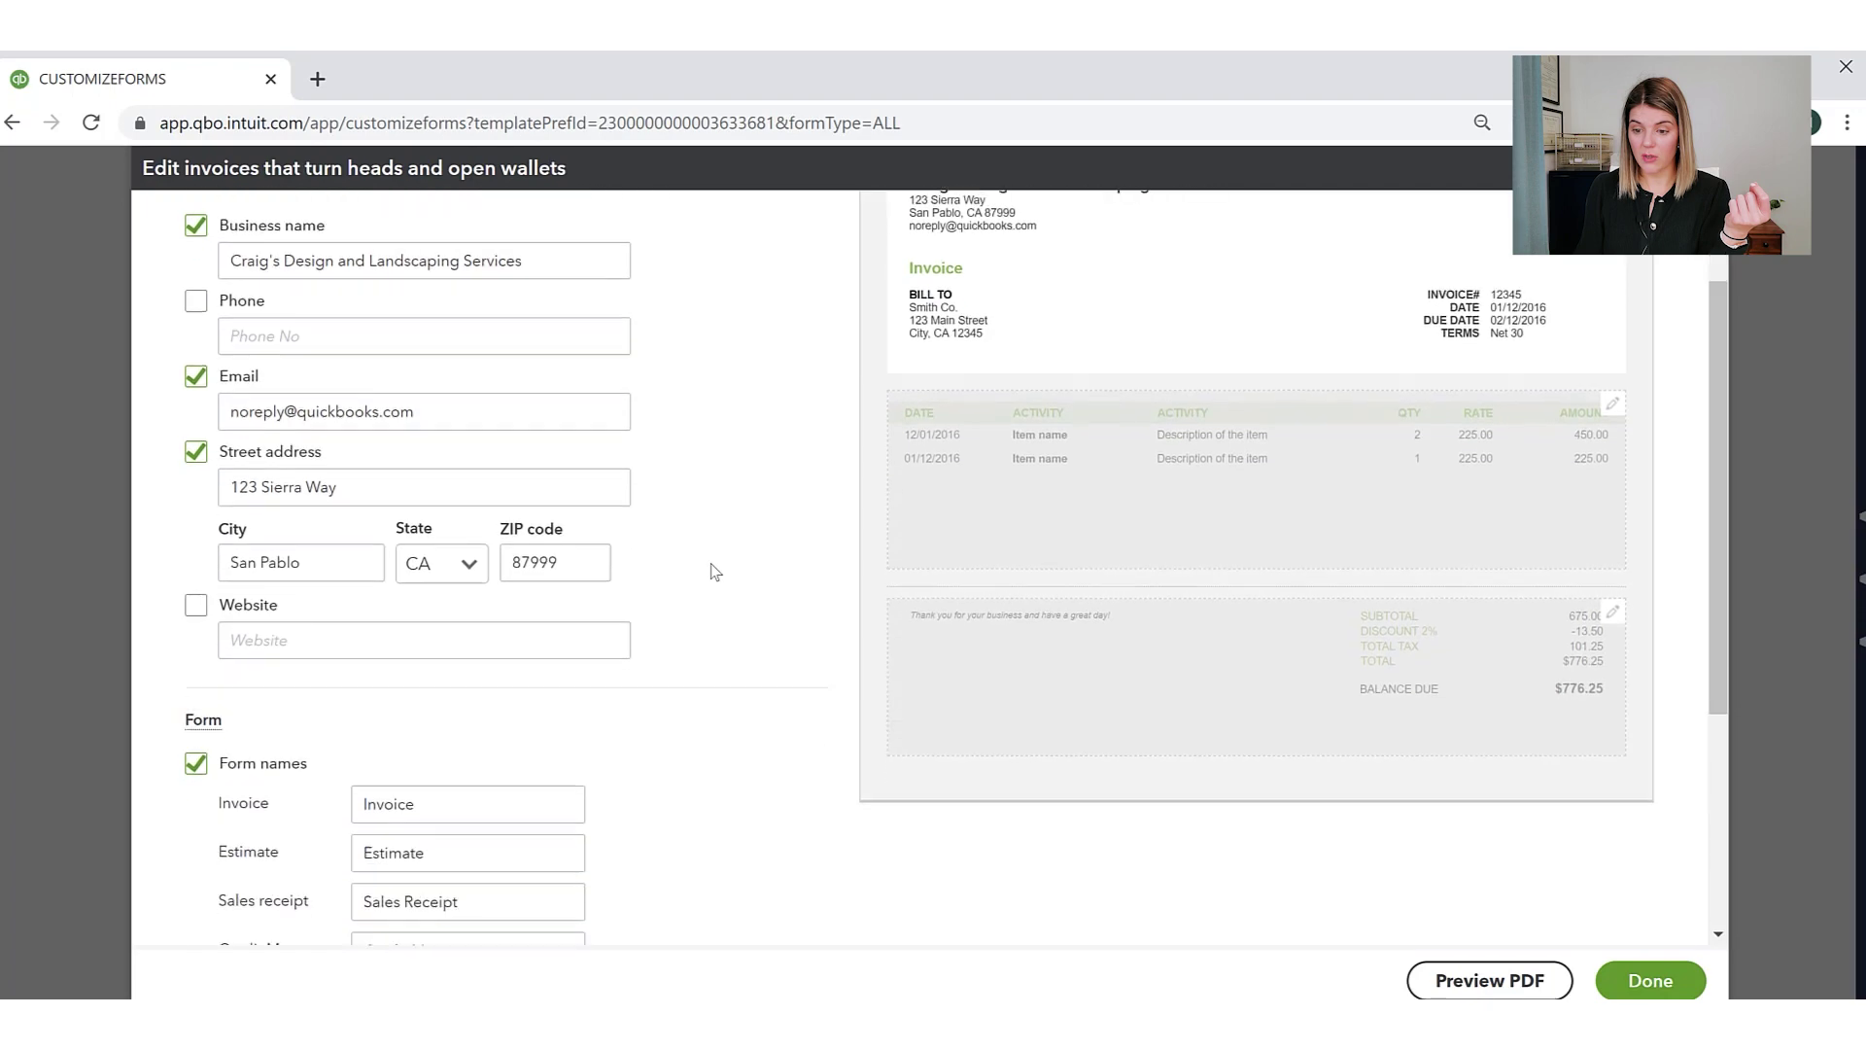
pyautogui.doubleClick(431, 798)
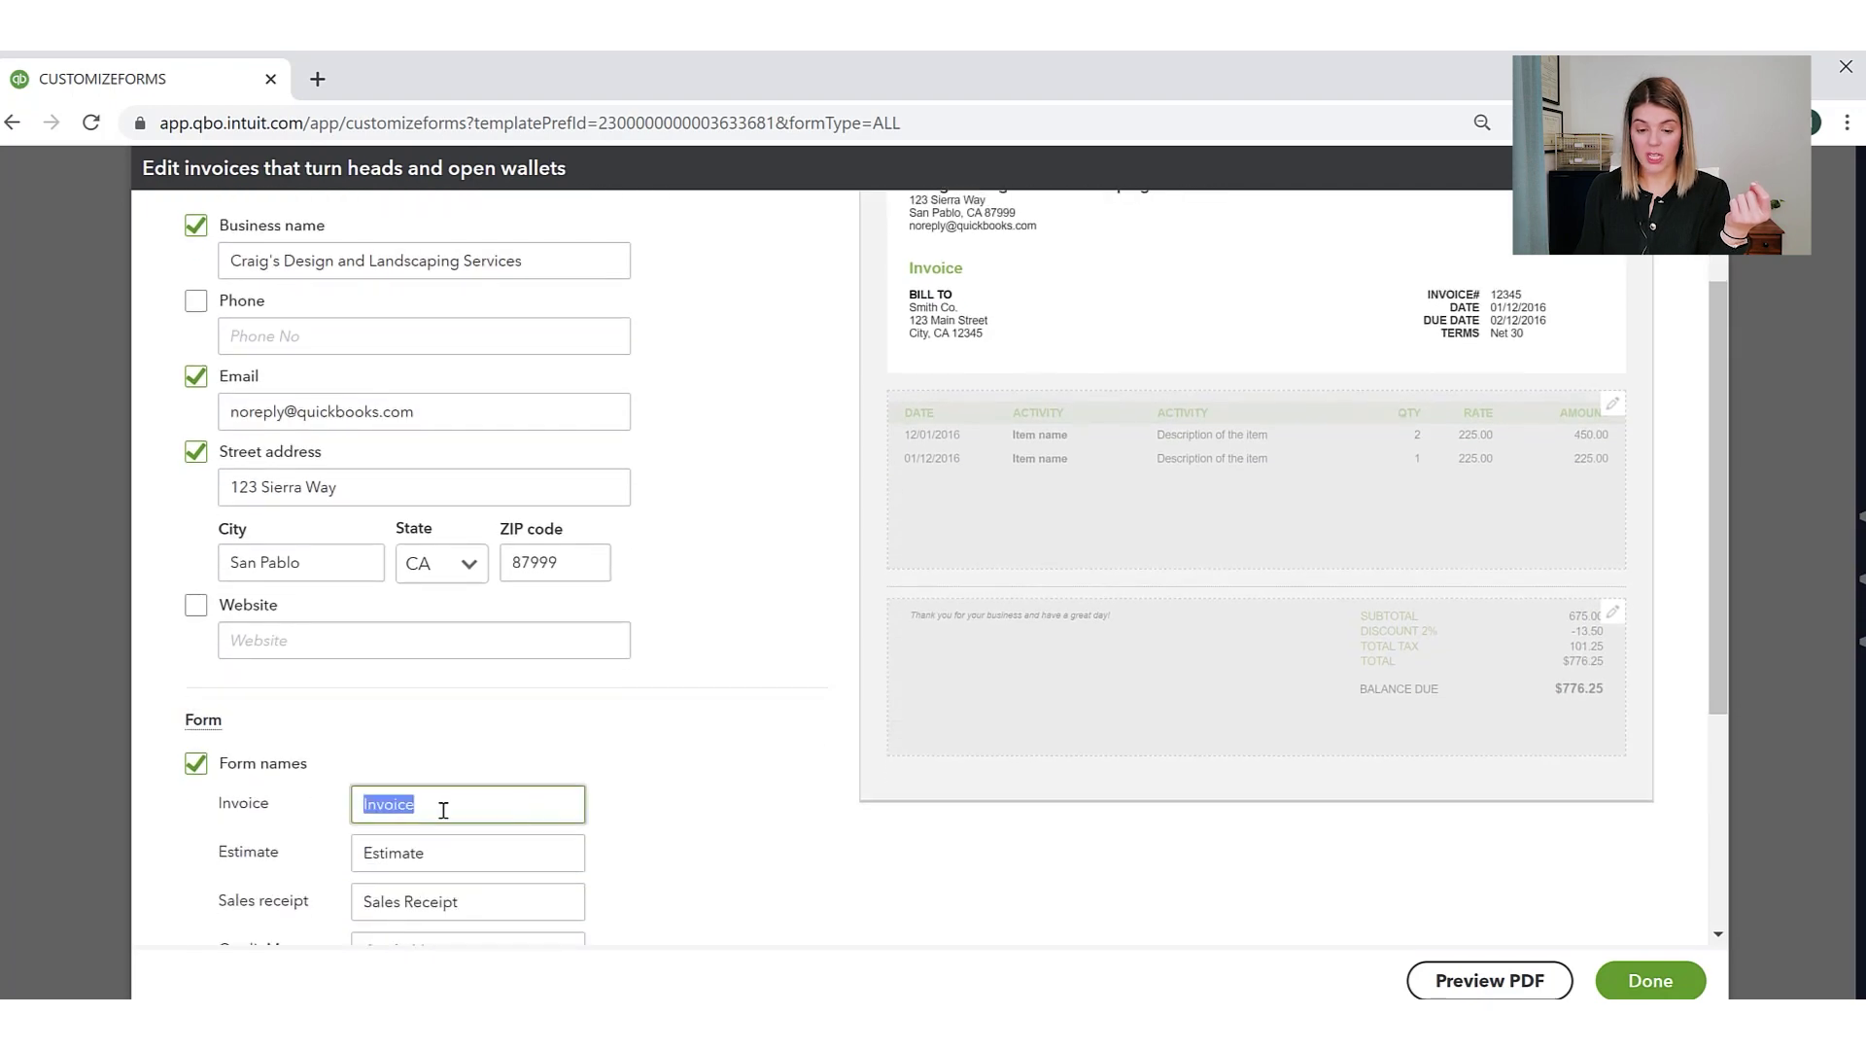
pyautogui.click(669, 799)
pyautogui.scroll(2, 782, 680)
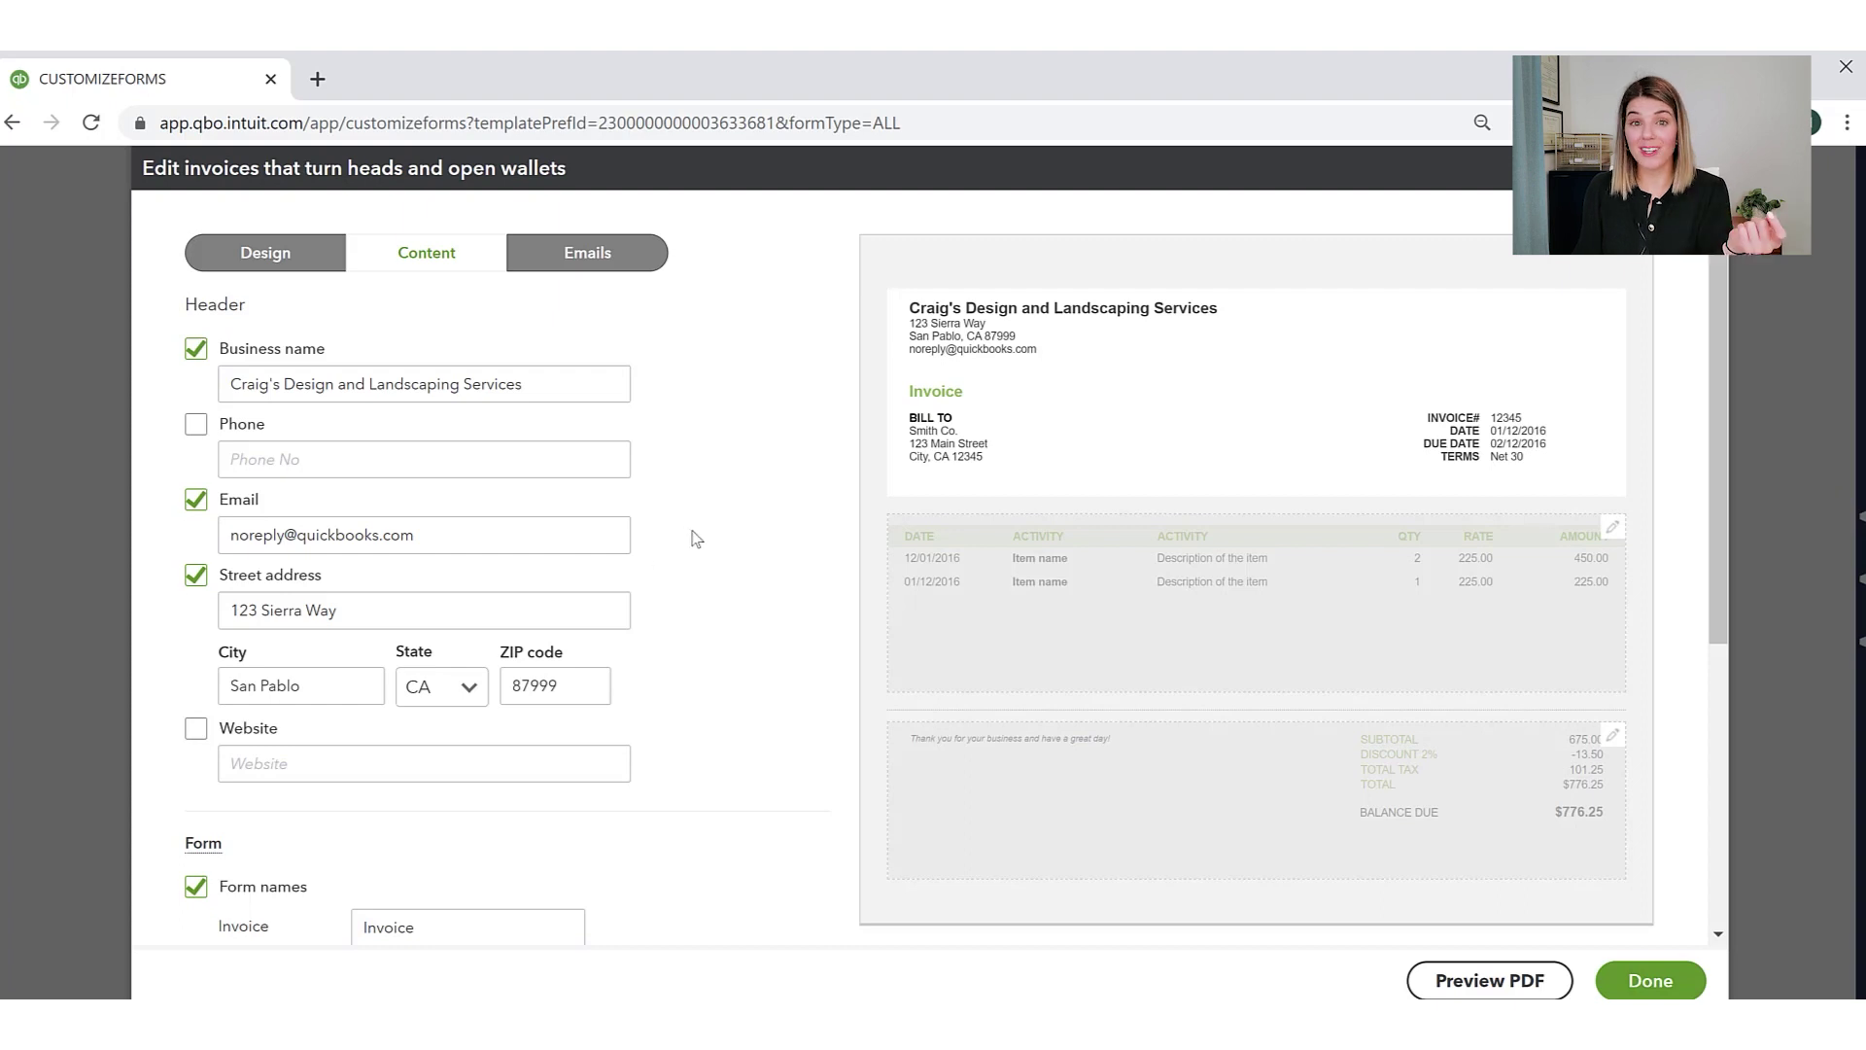
pyautogui.scroll(-3, 708, 646)
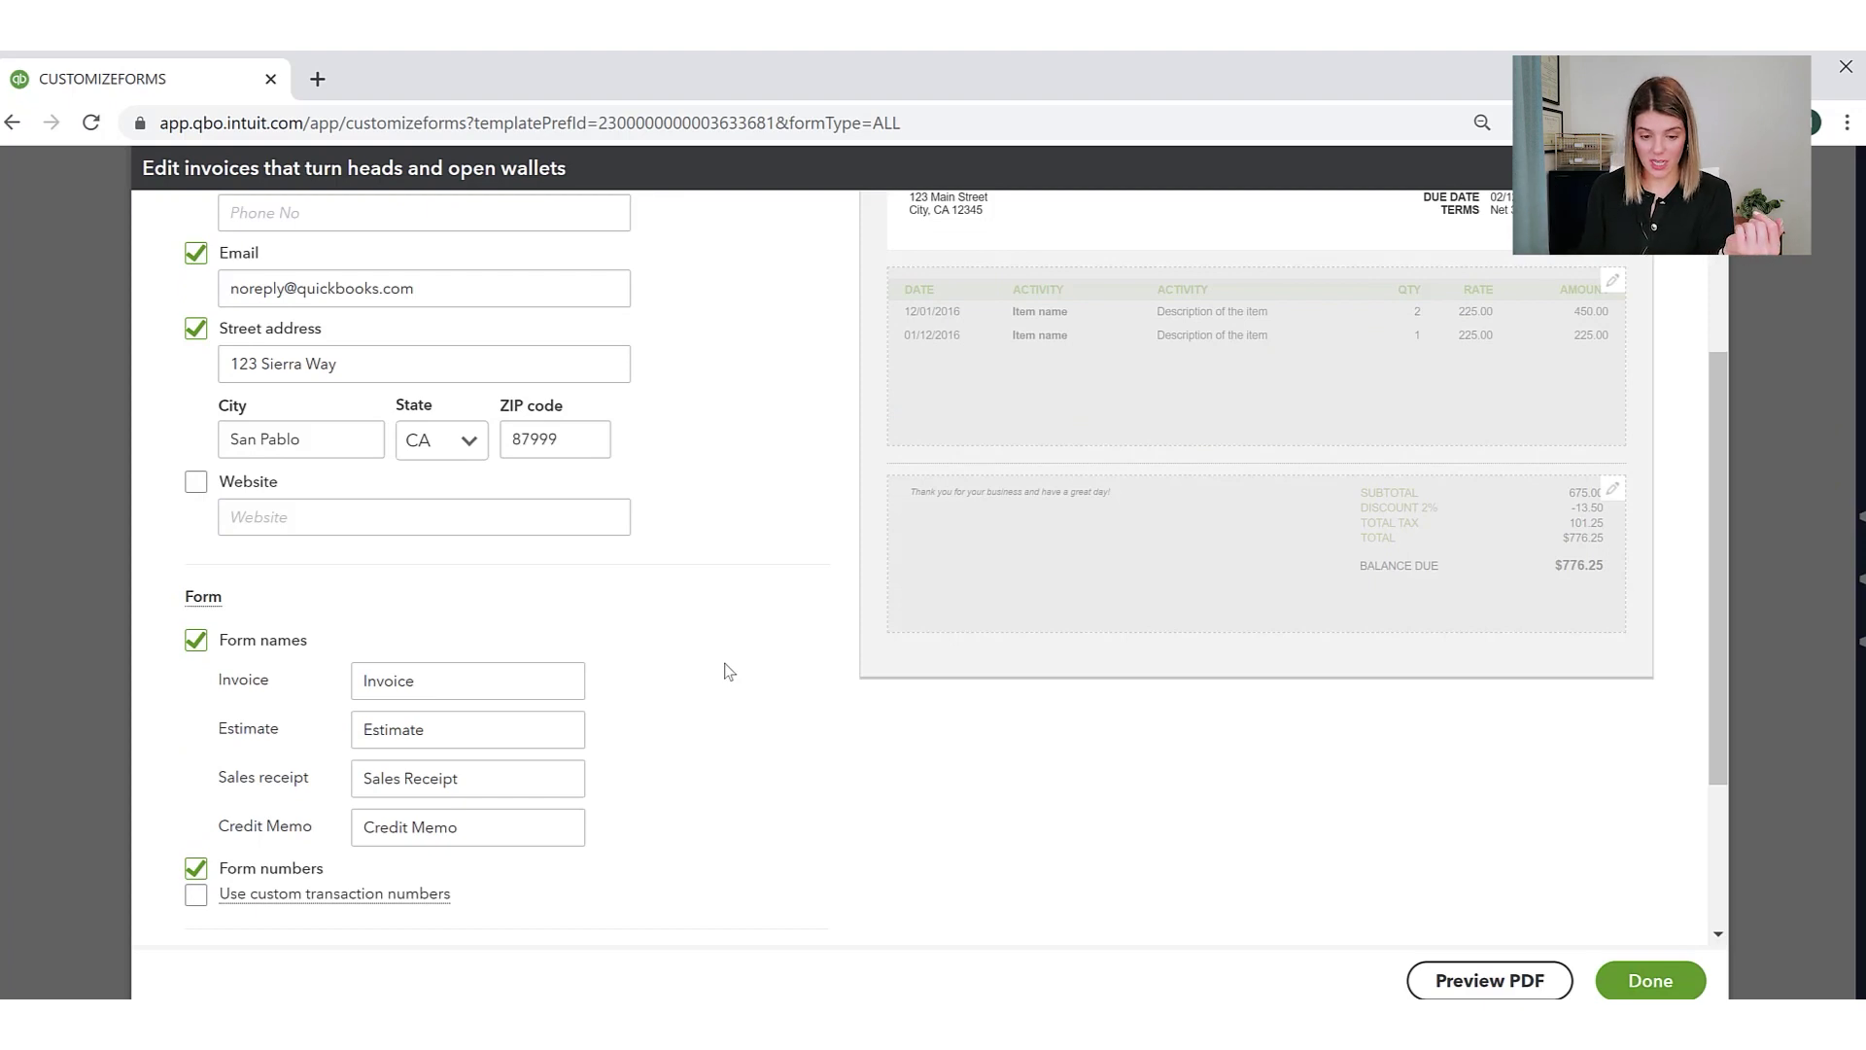
pyautogui.scroll(2, 724, 669)
pyautogui.scroll(-2, 724, 669)
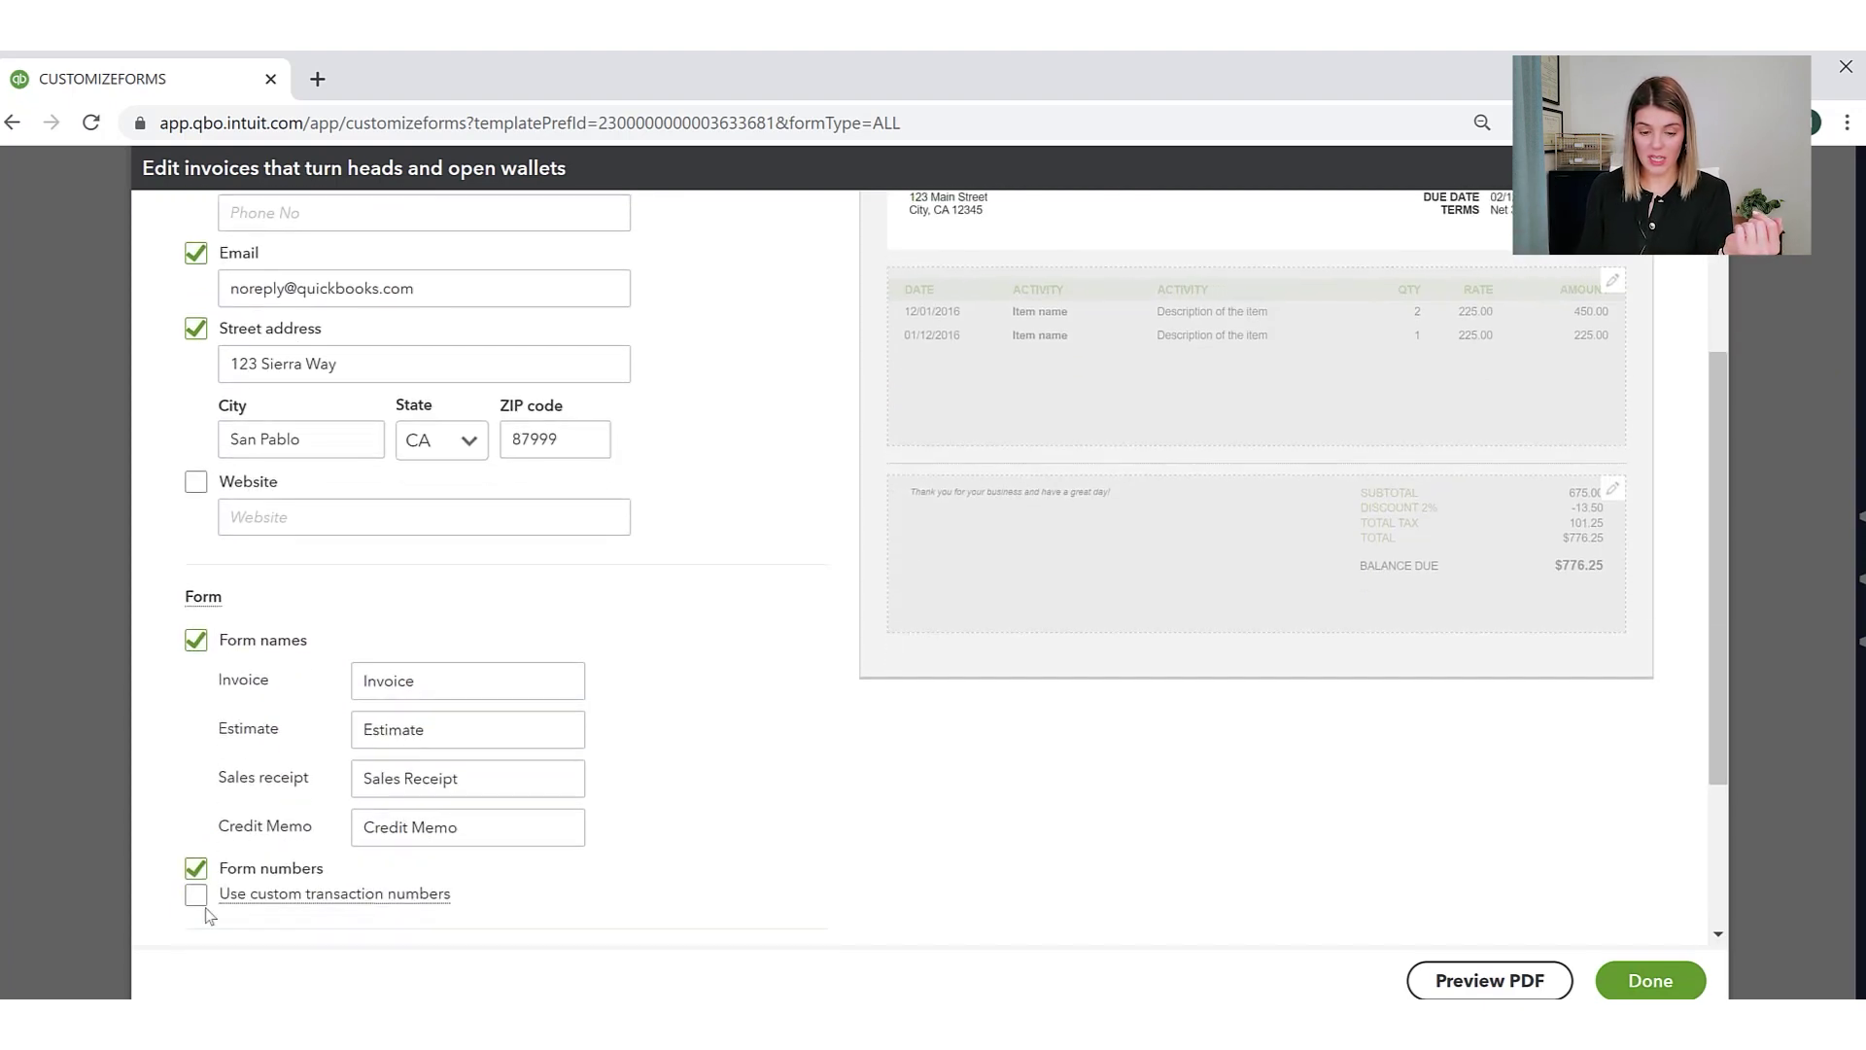
pyautogui.scroll(3, 659, 822)
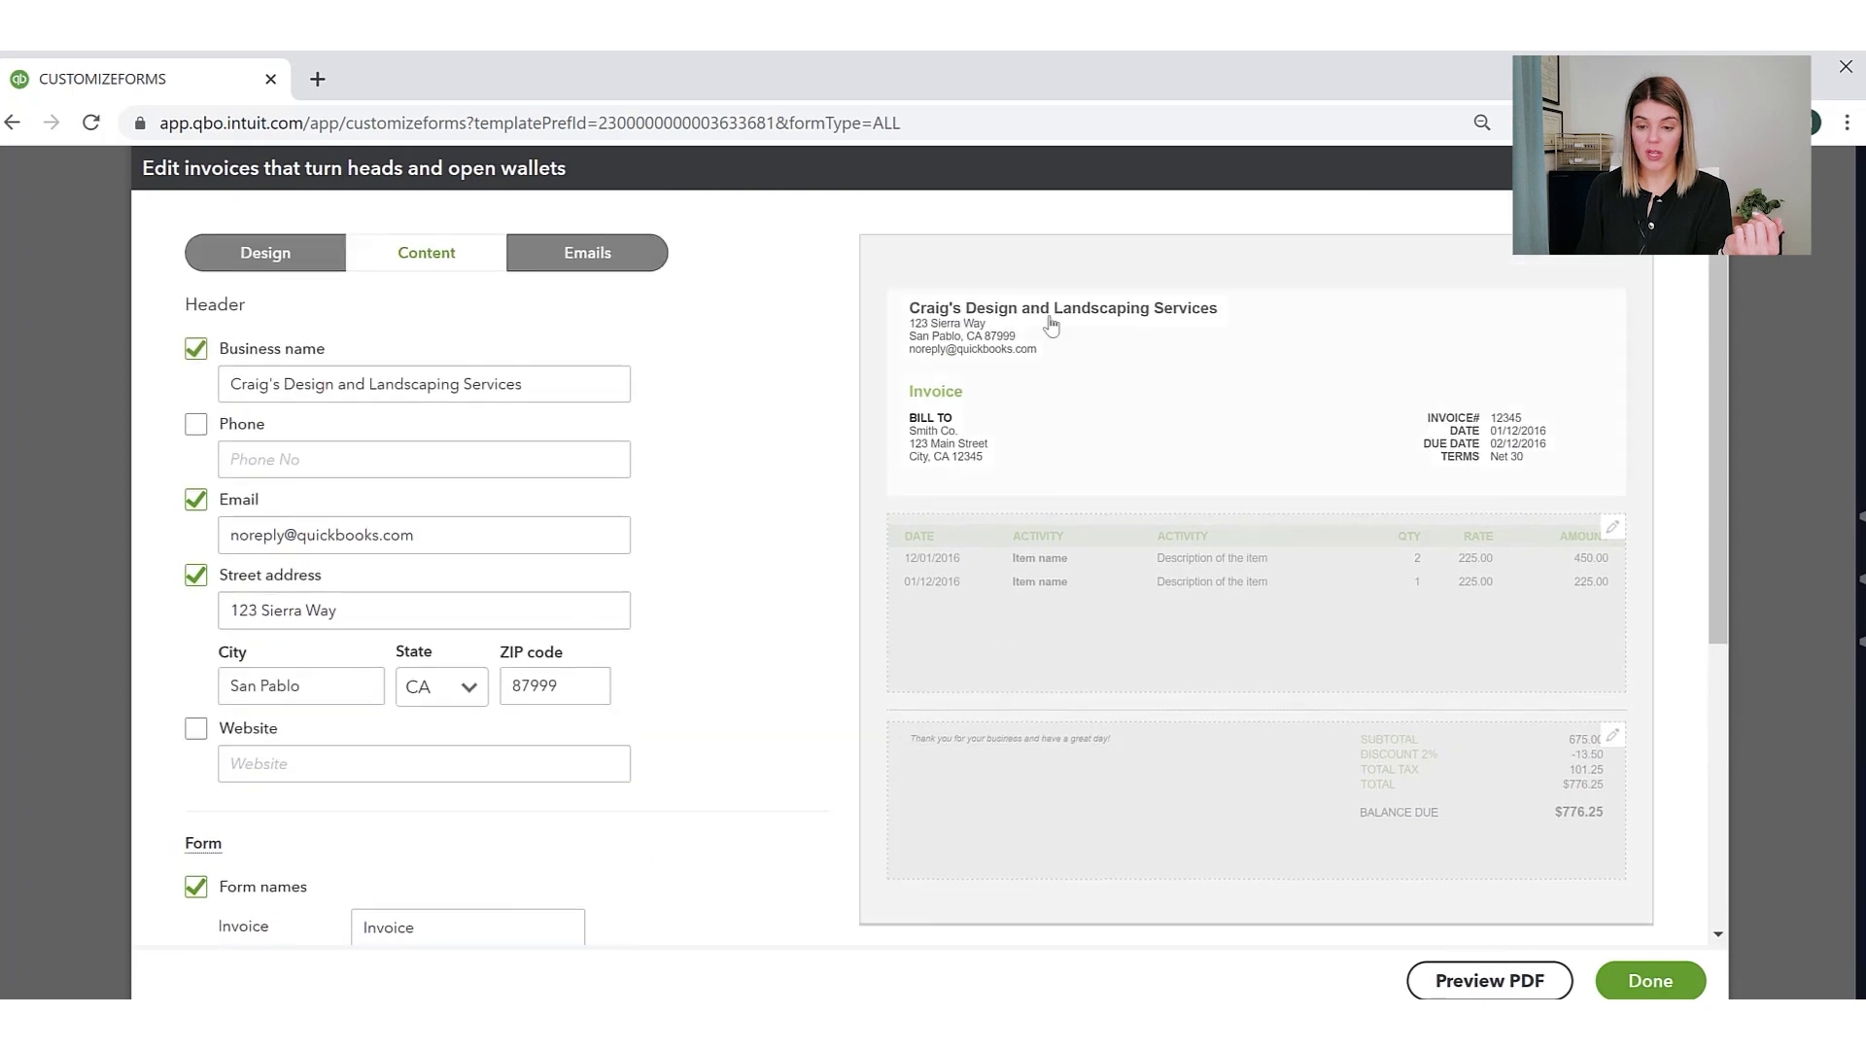
# Open the activity table for editing, include the description under Product/Service and exclude the Rate and Quantity columns
pyautogui.scroll(-1, 541, 677)
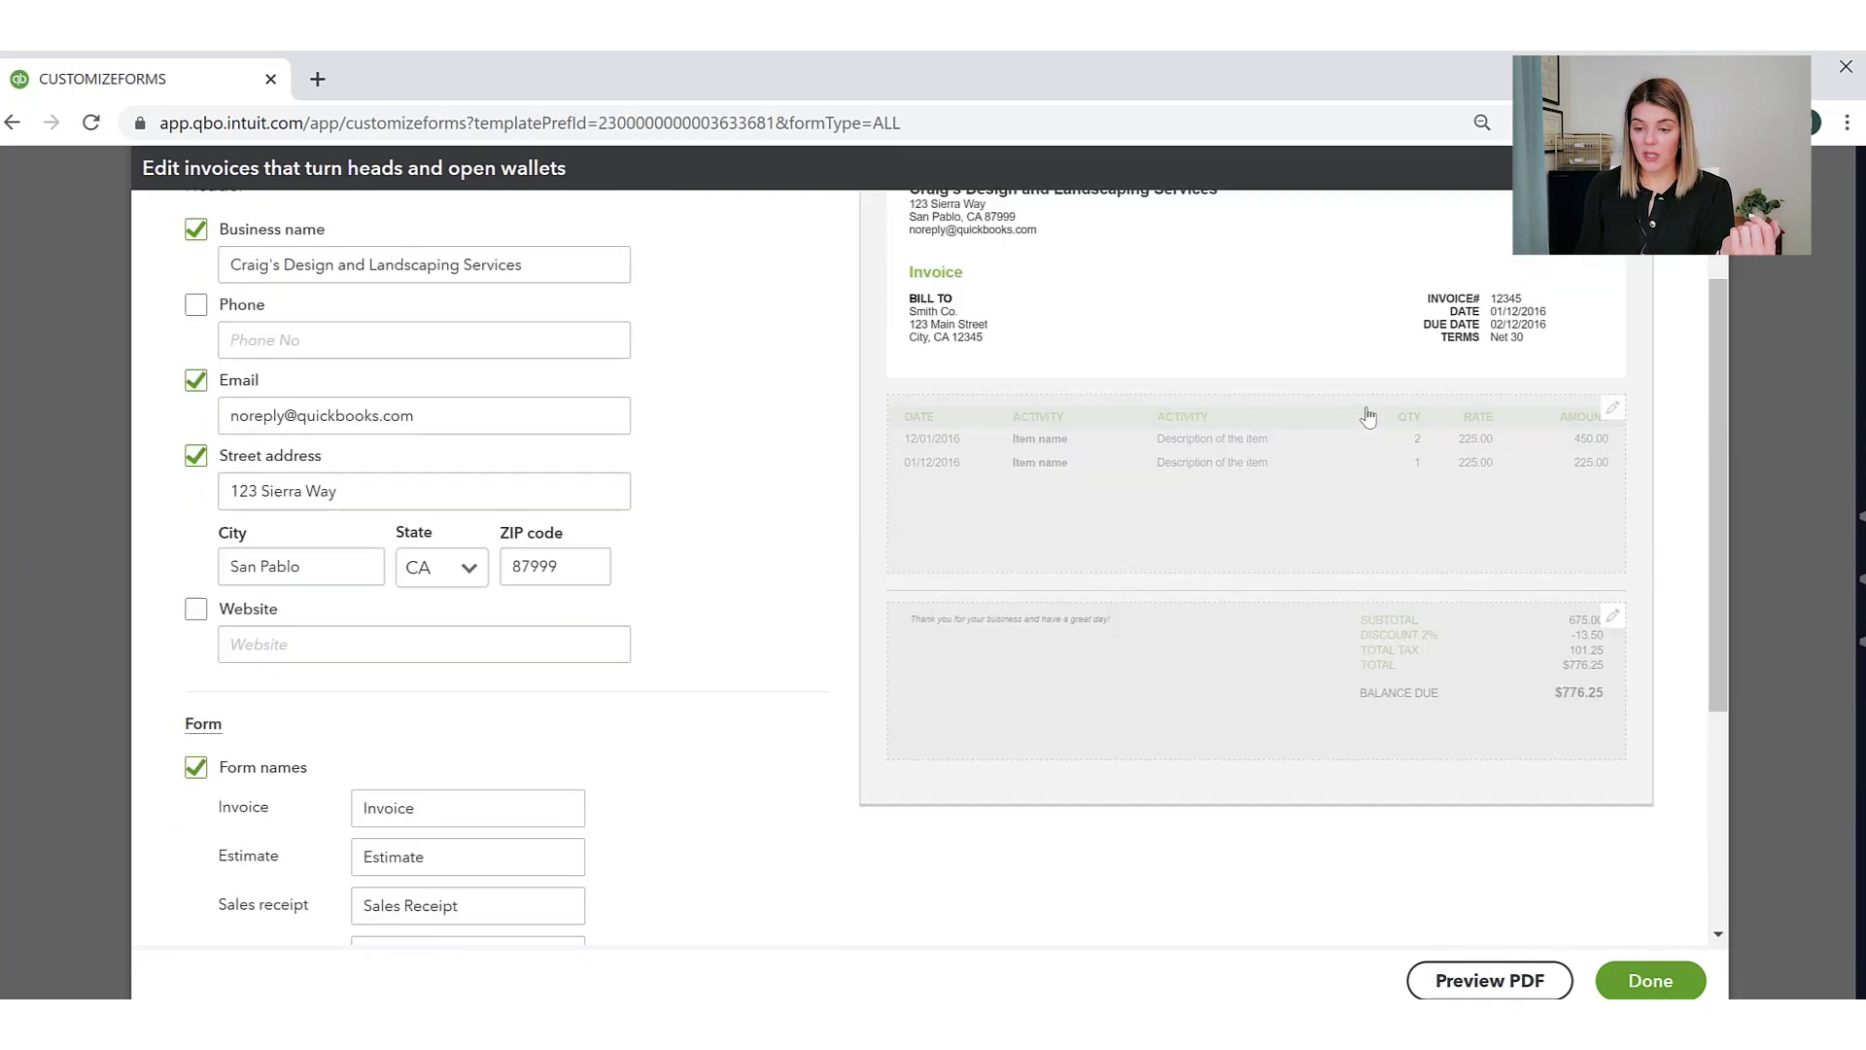
pyautogui.click(1360, 508)
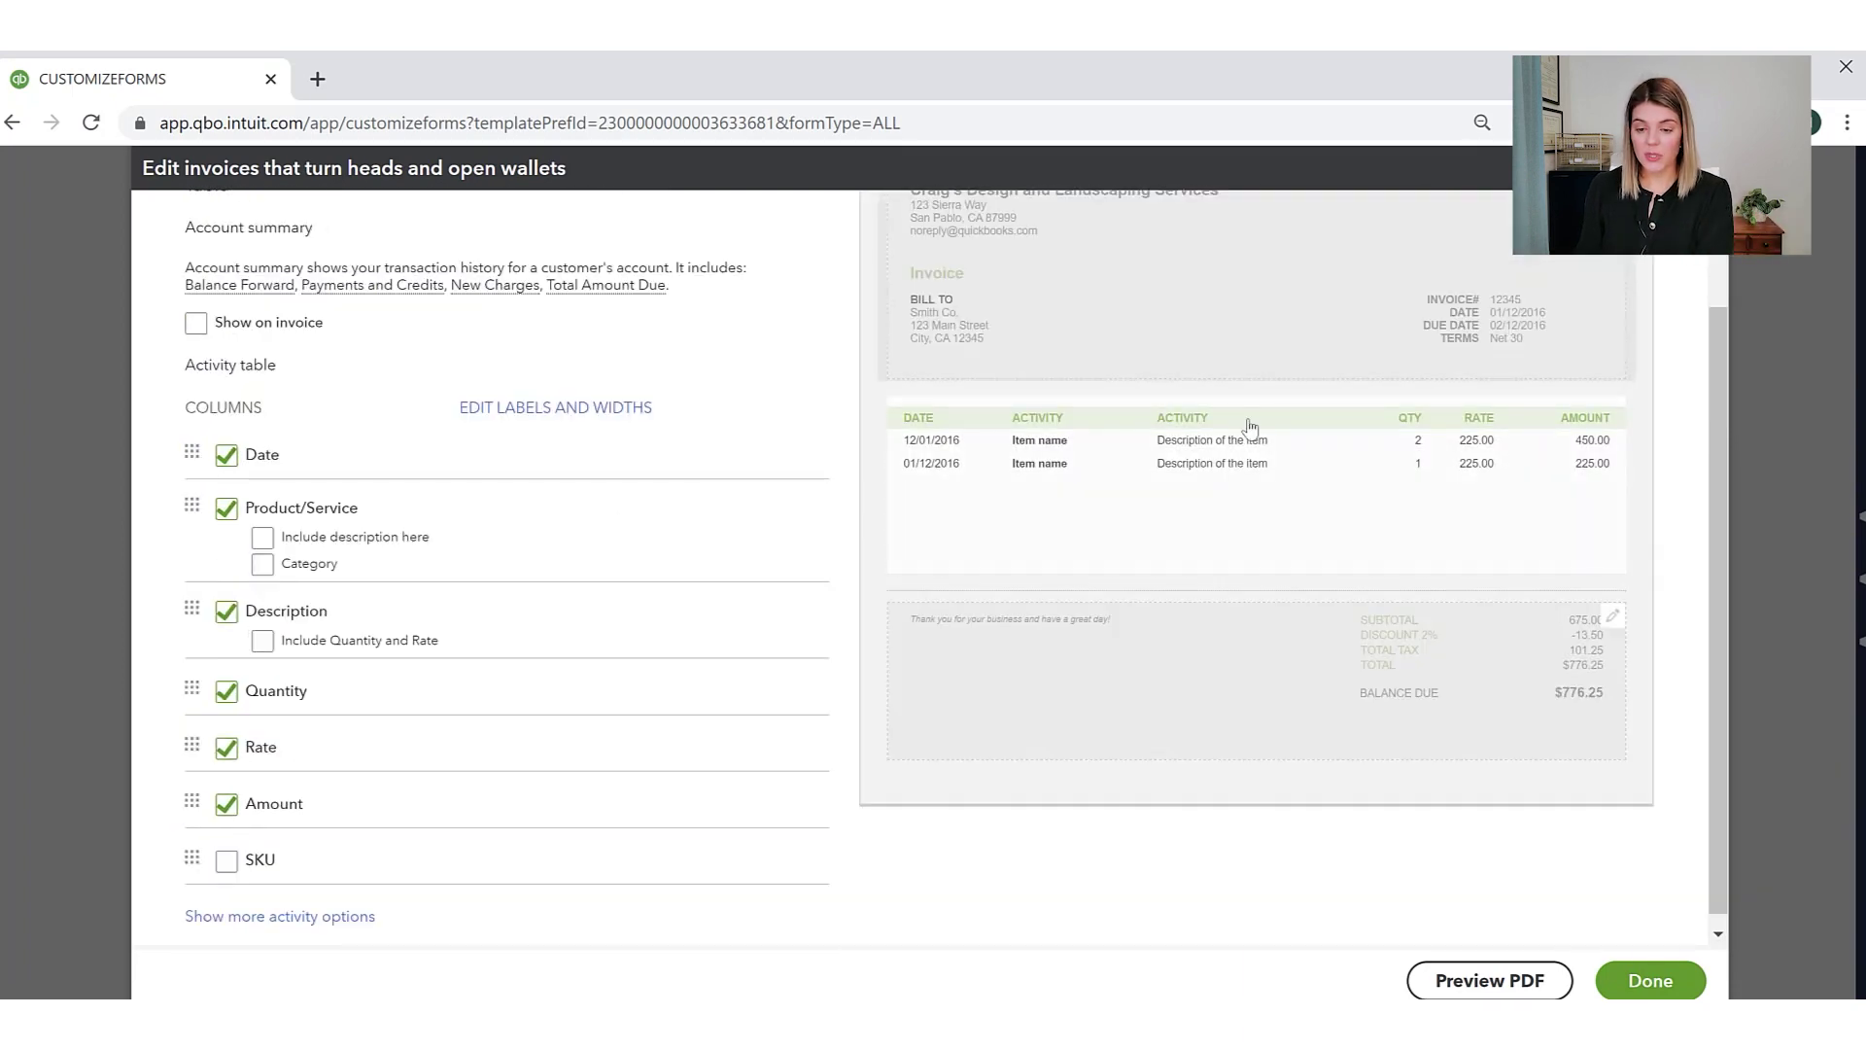
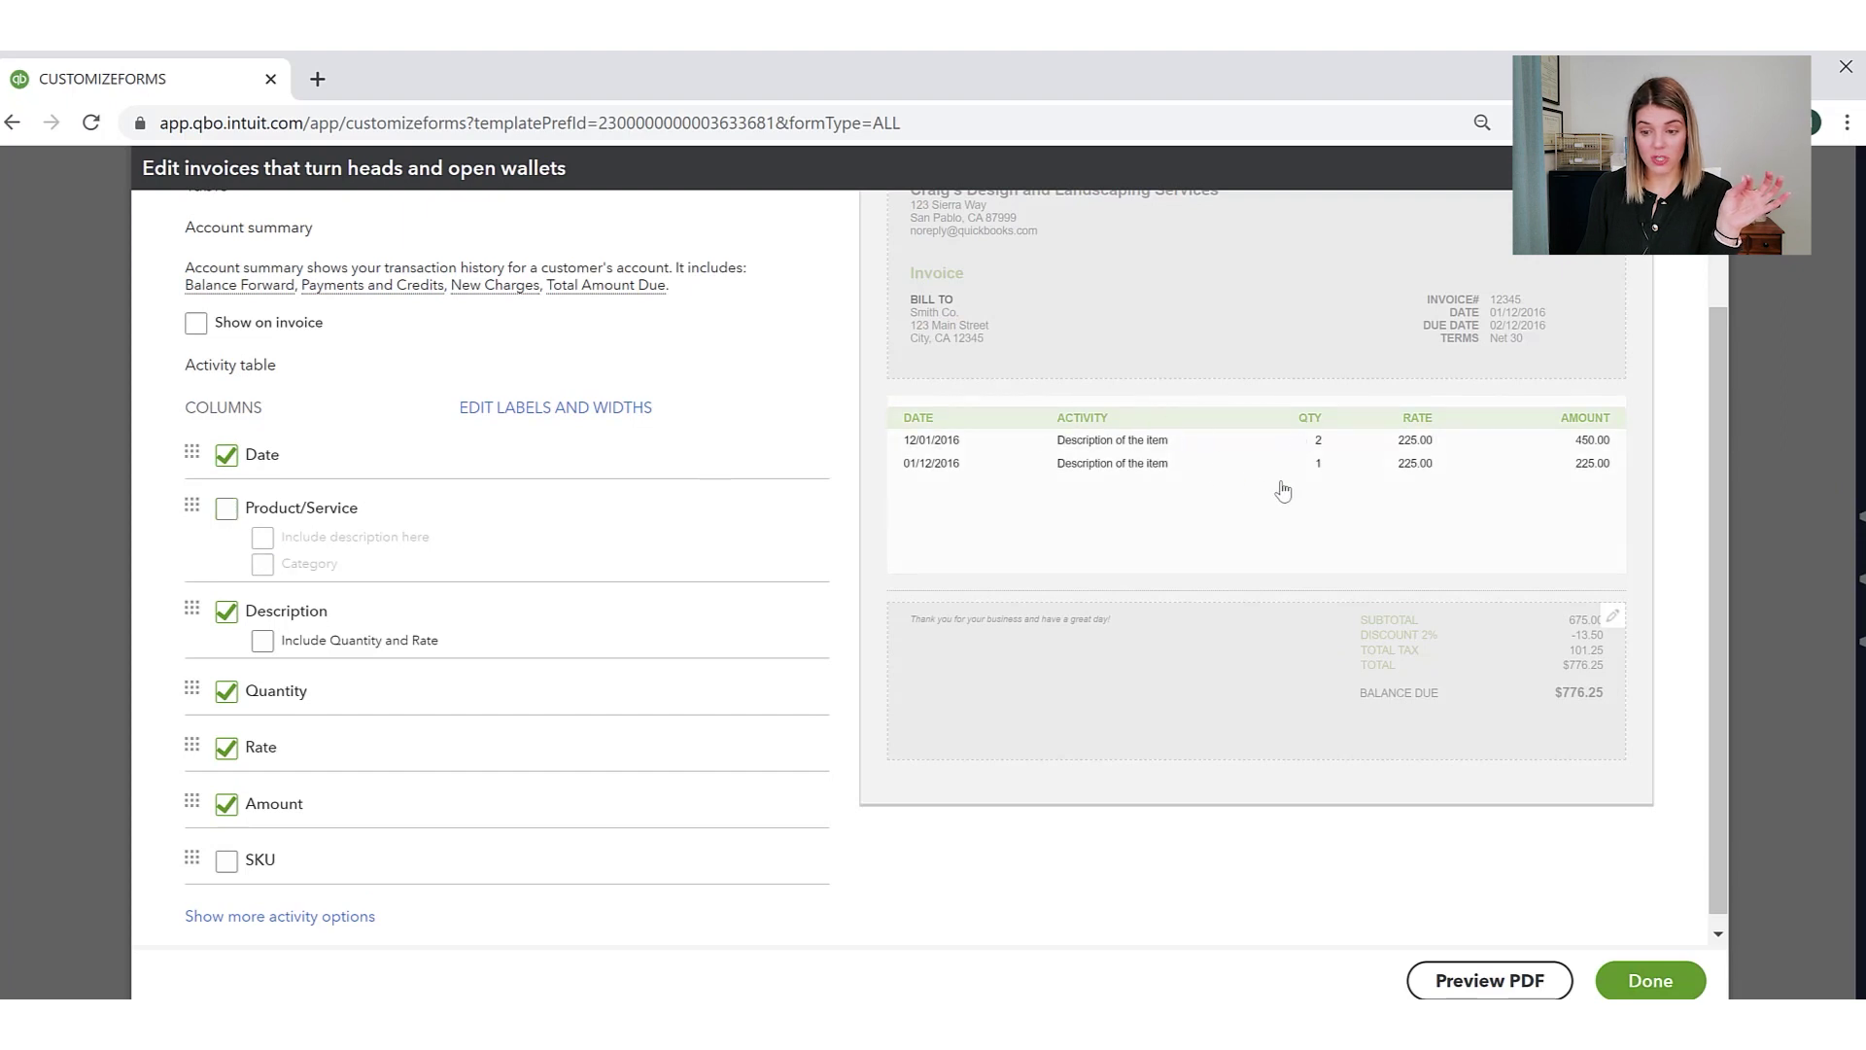
pyautogui.click(229, 511)
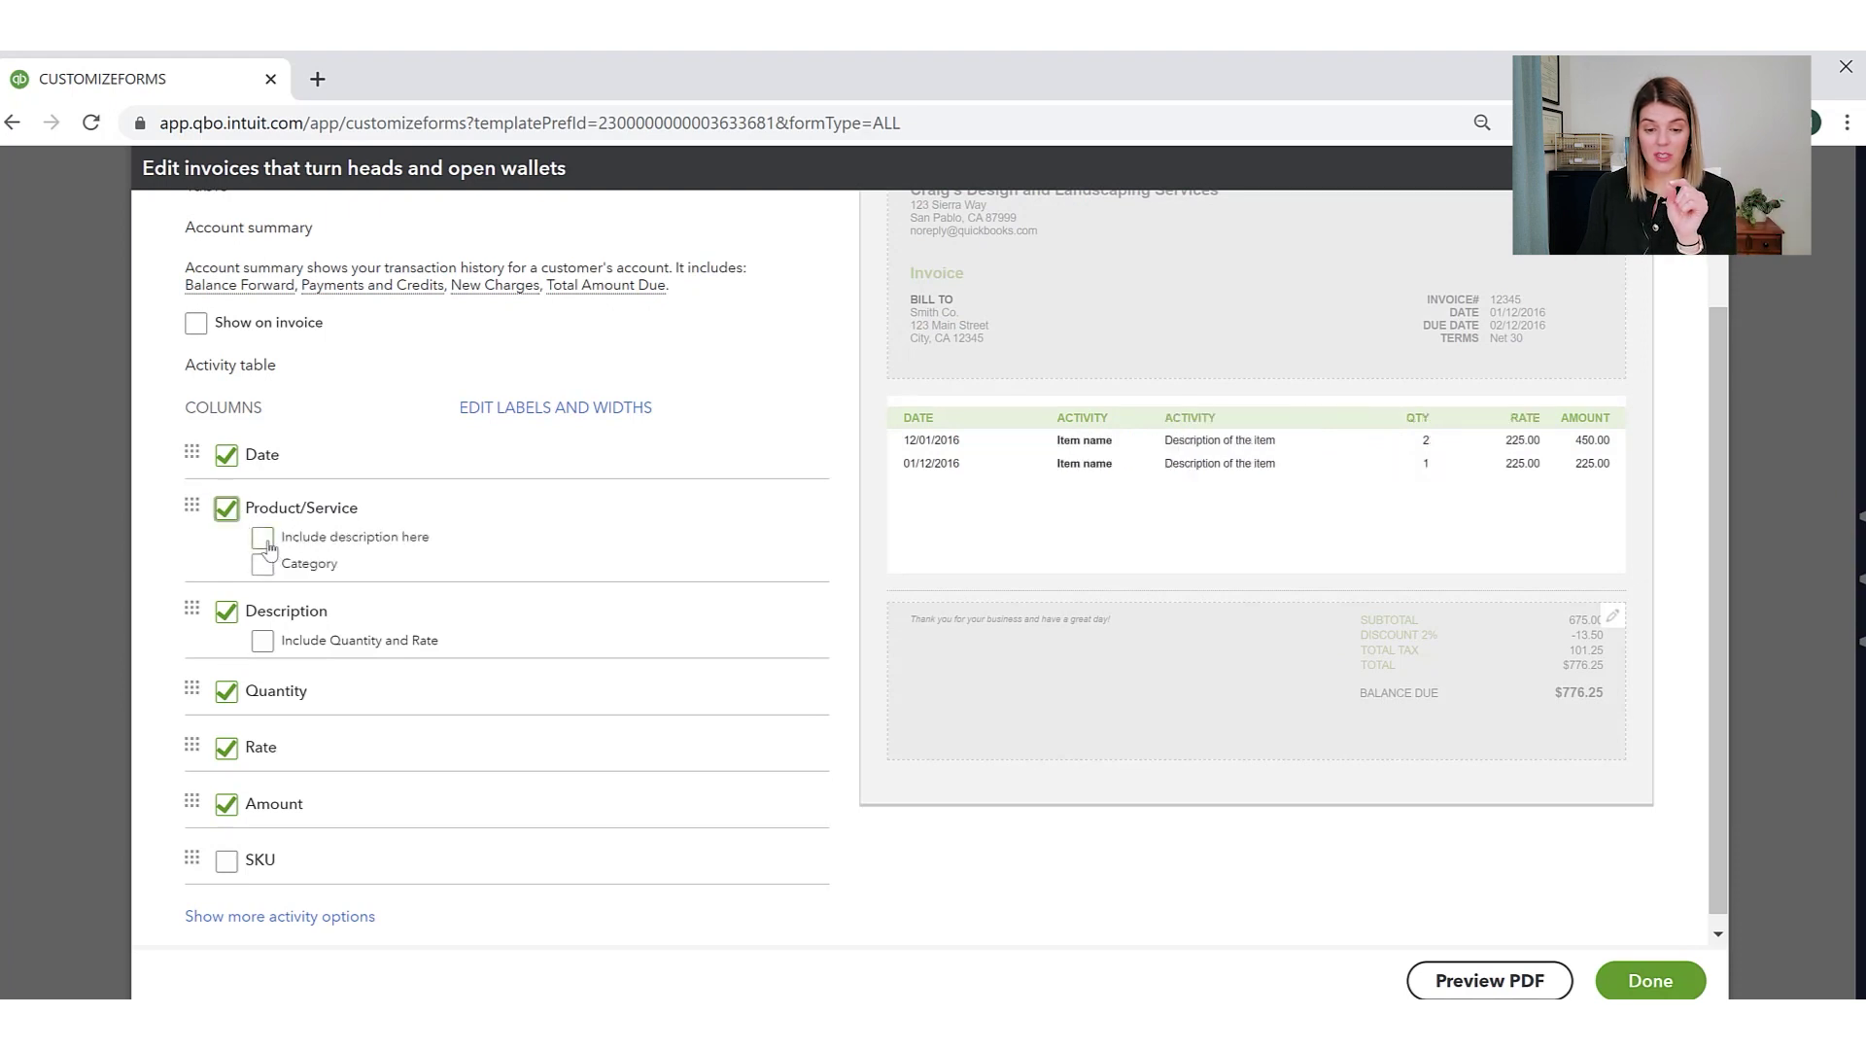
pyautogui.click(266, 542)
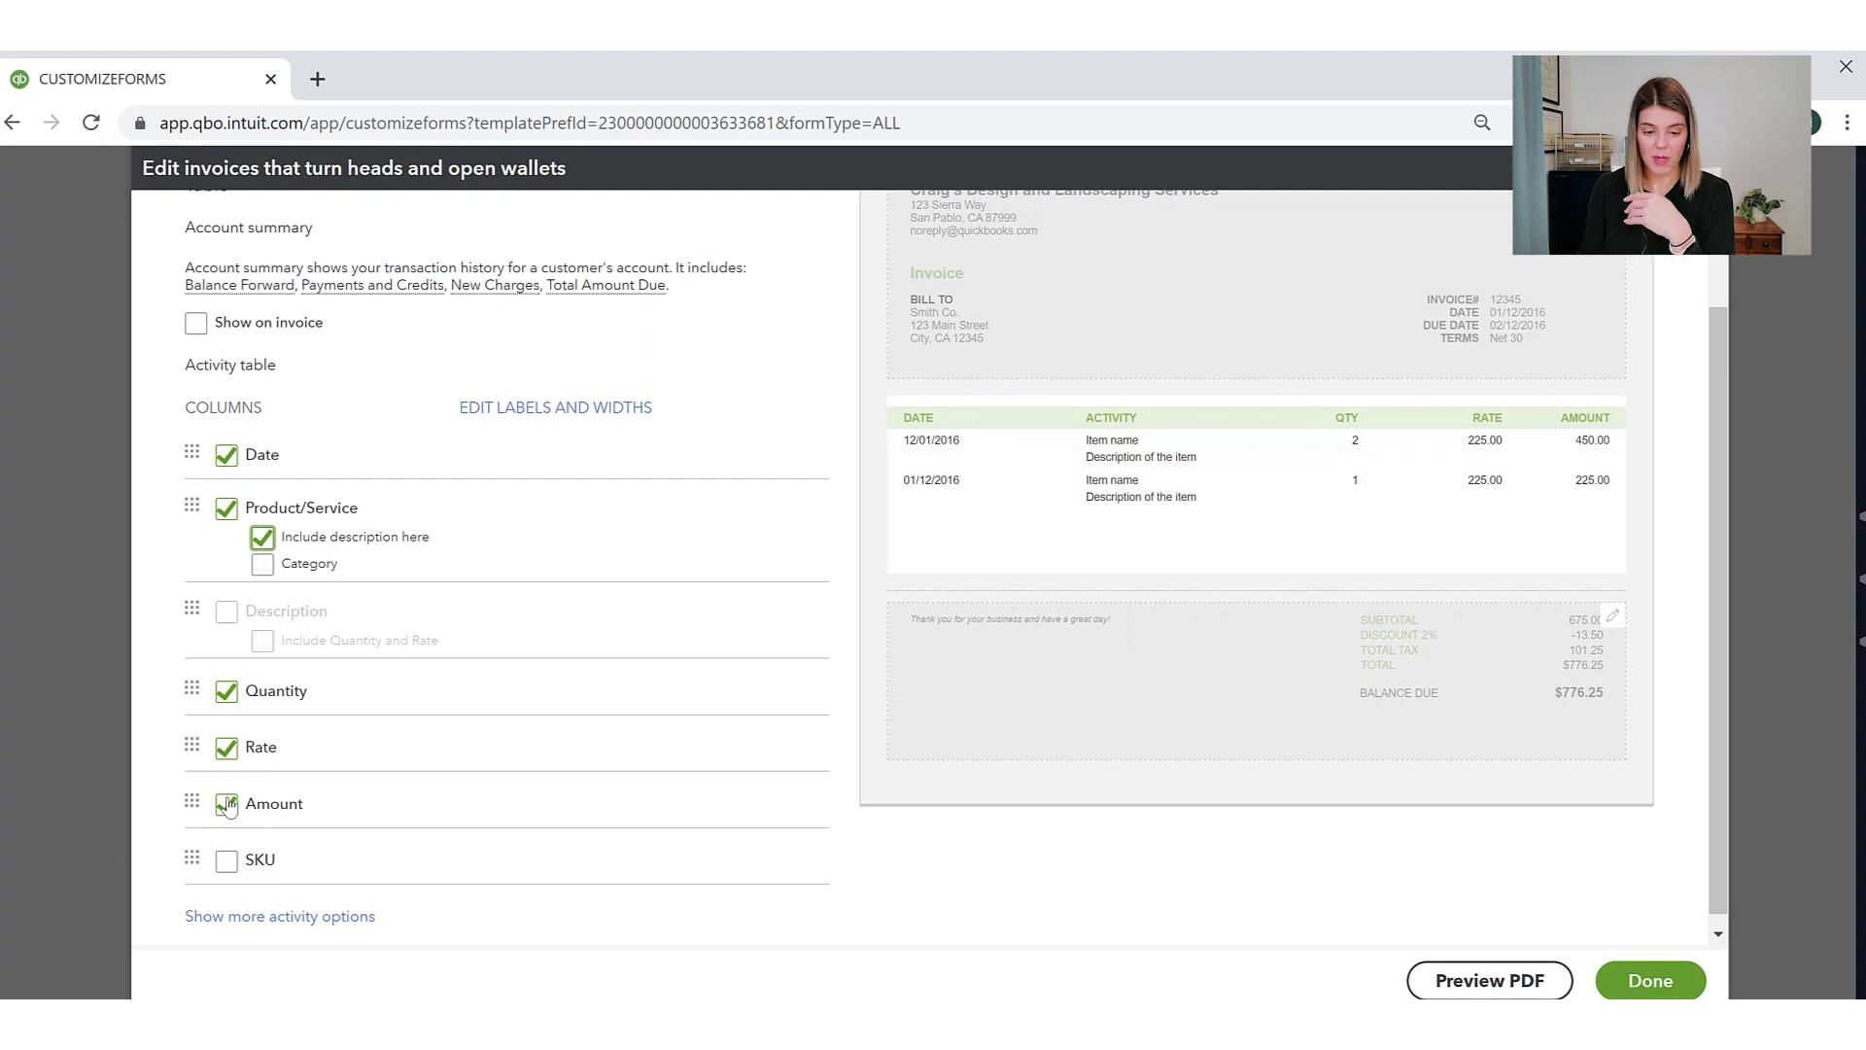
pyautogui.click(226, 748)
pyautogui.click(226, 691)
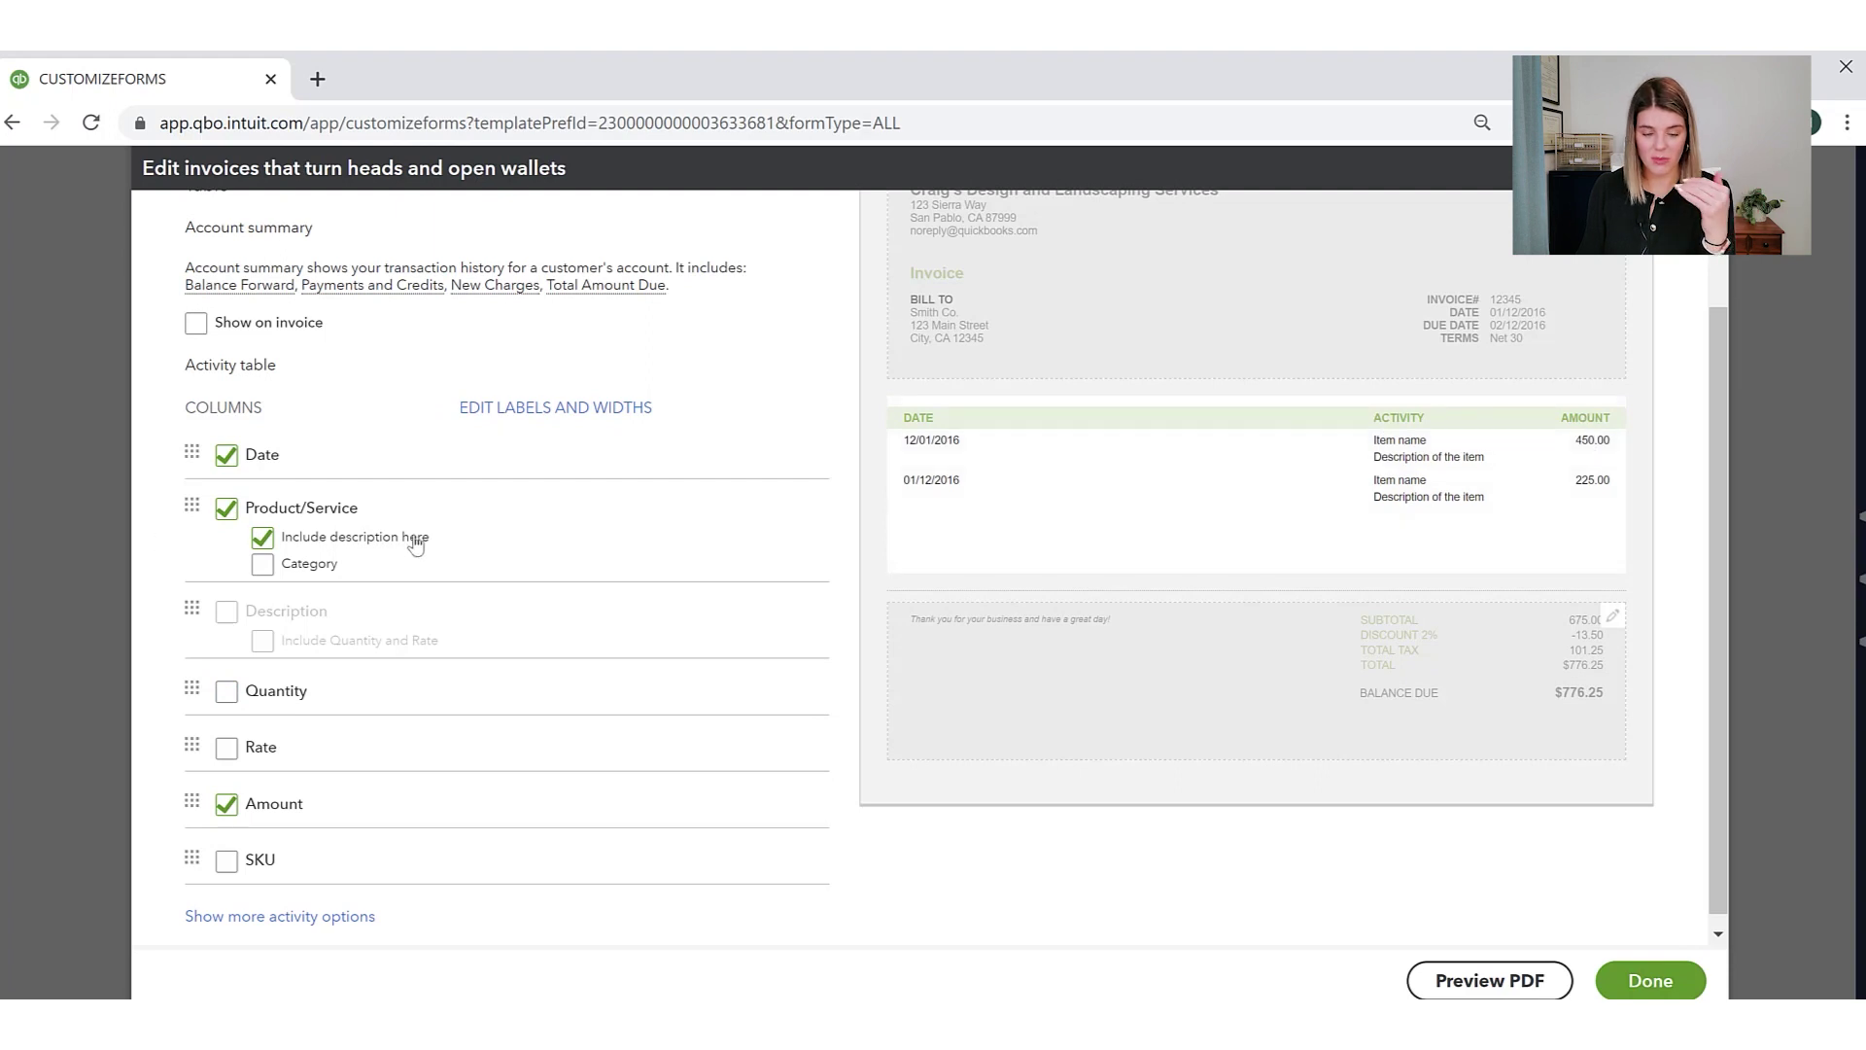
# Show the activity table's column labels and widths and review them with the account summary option
pyautogui.click(529, 421)
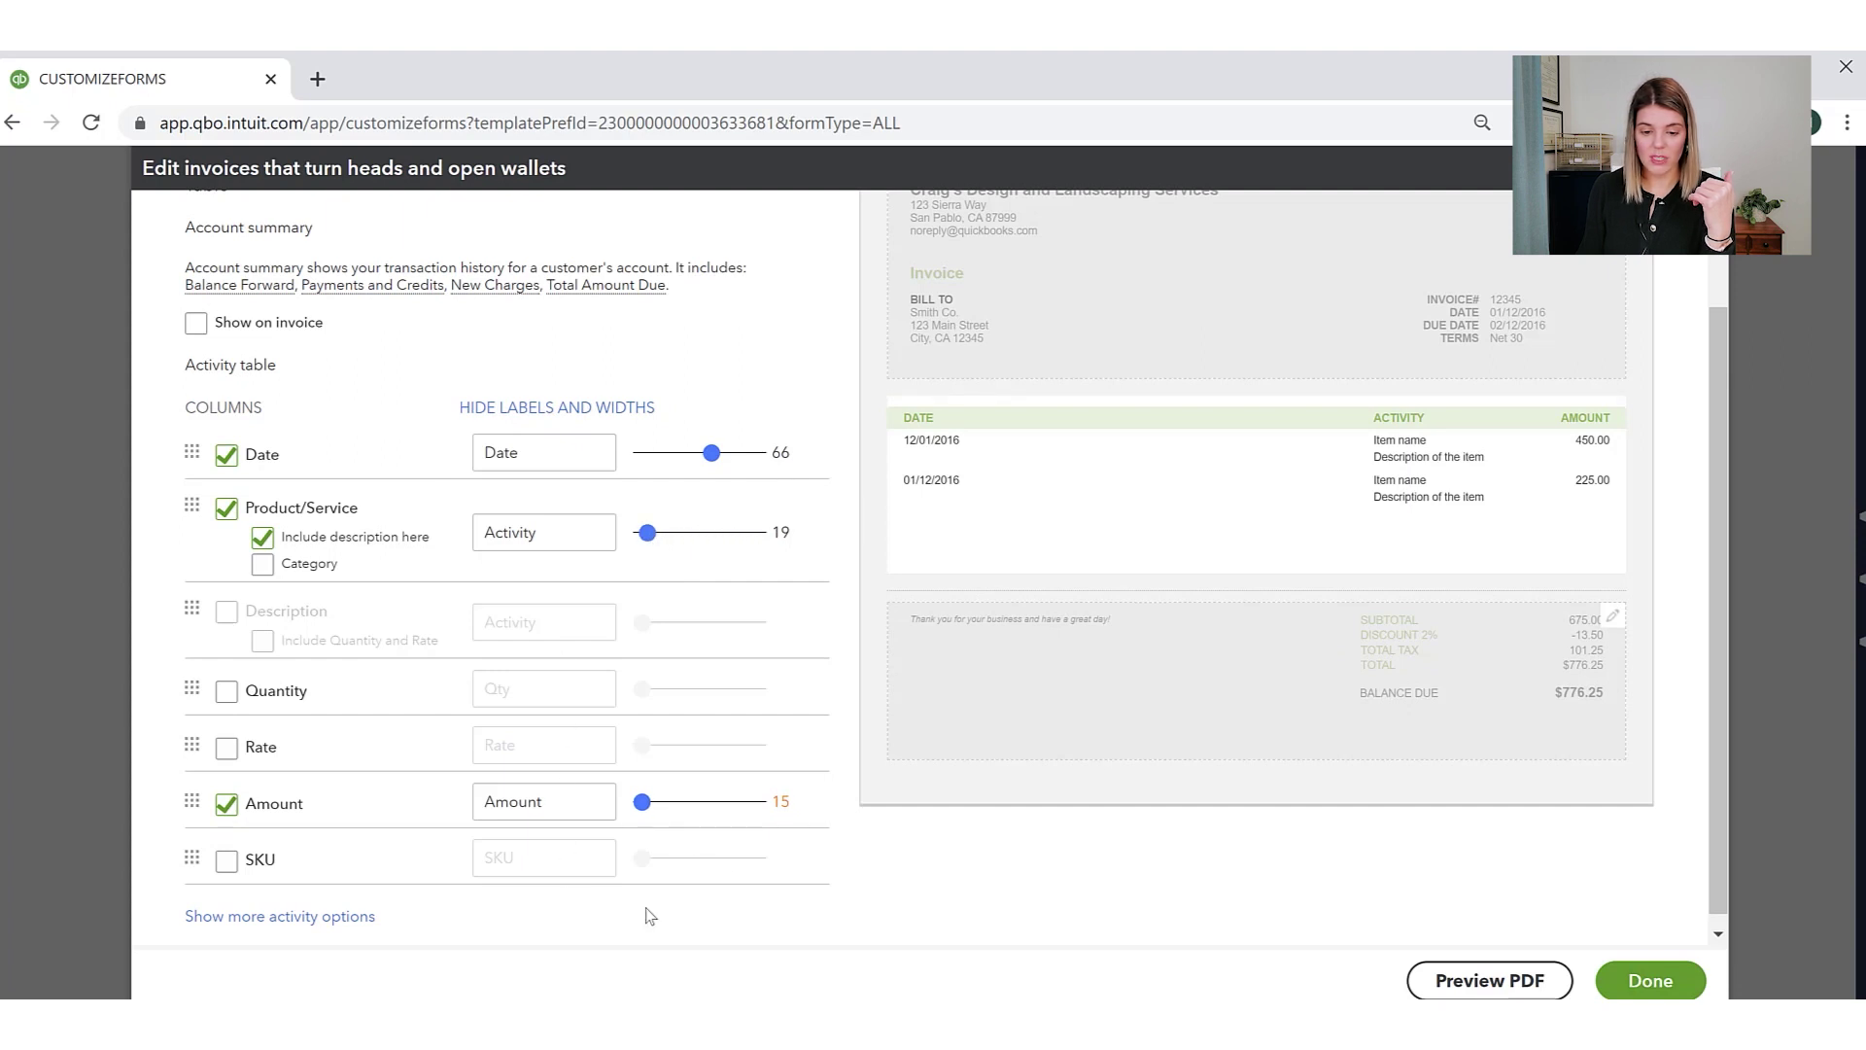
pyautogui.scroll(-1, 645, 915)
pyautogui.scroll(2, 248, 432)
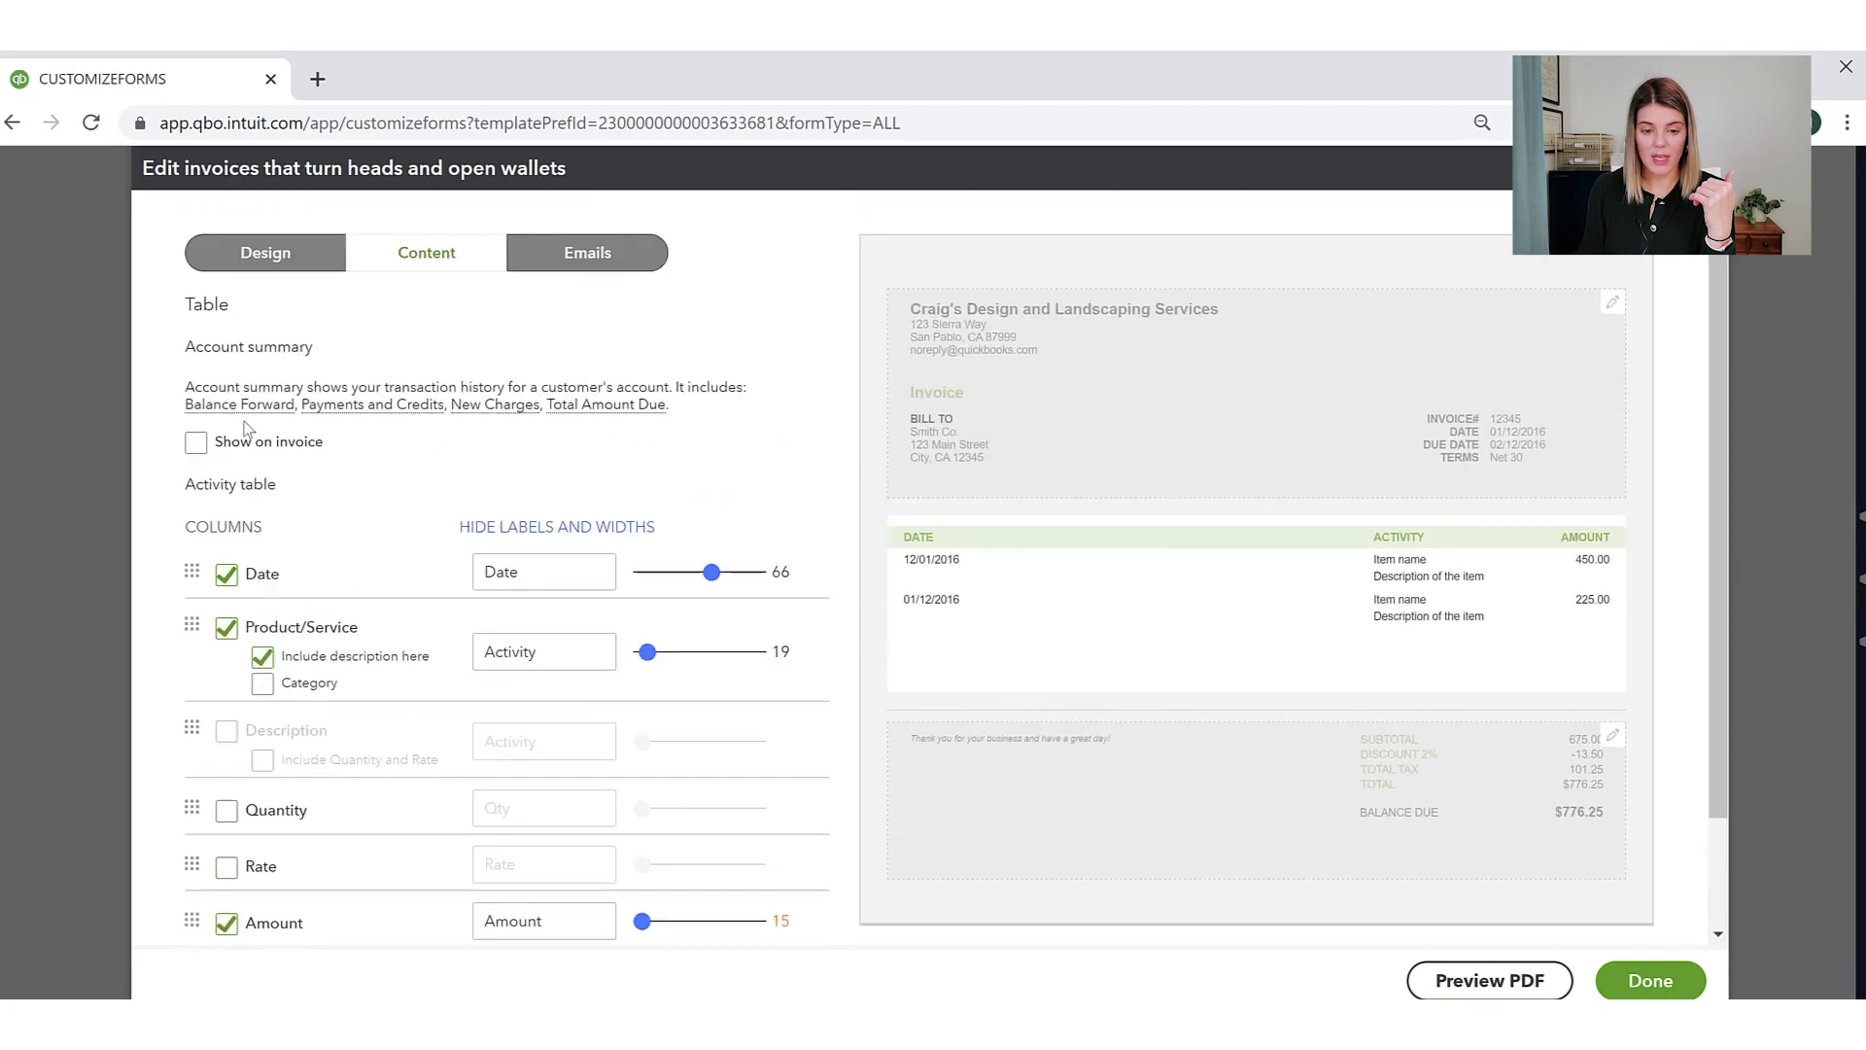
# Open the footer for editing and extend the customer message with "For any questions, call us at" followed by the phone number
pyautogui.click(1186, 788)
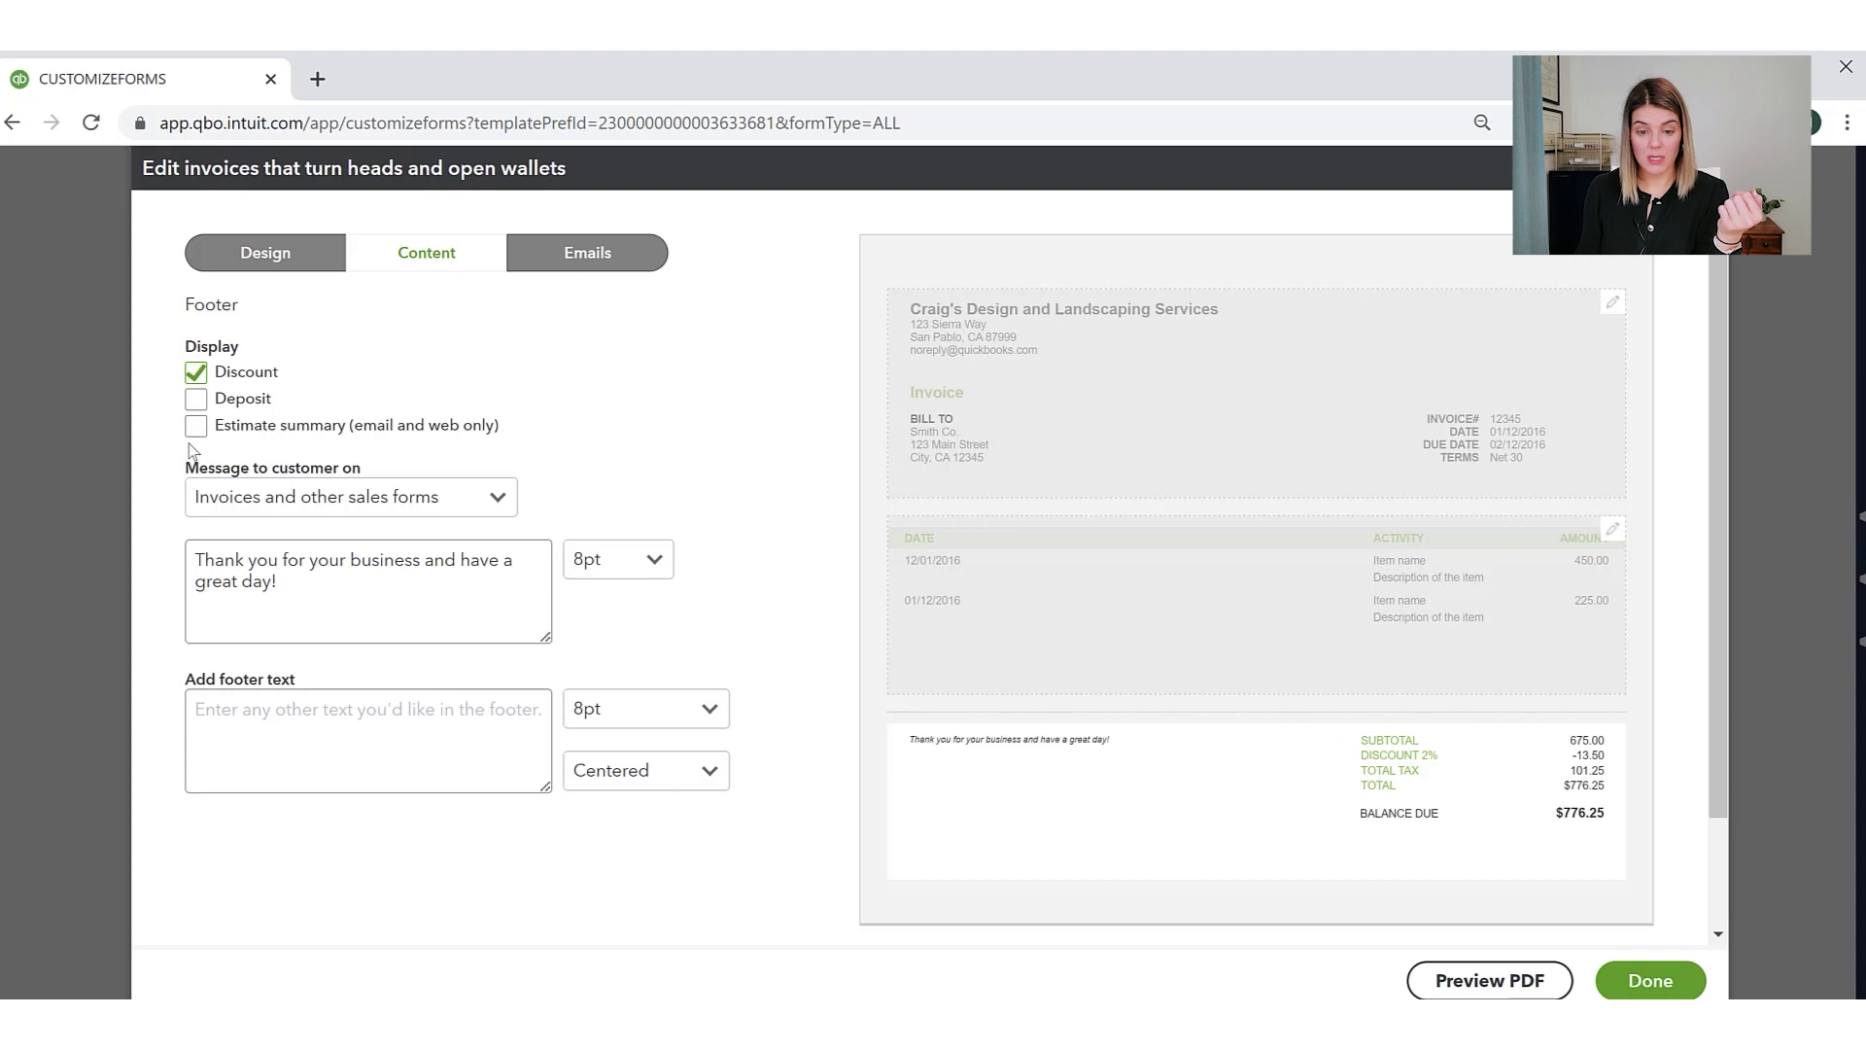
pyautogui.click(309, 595)
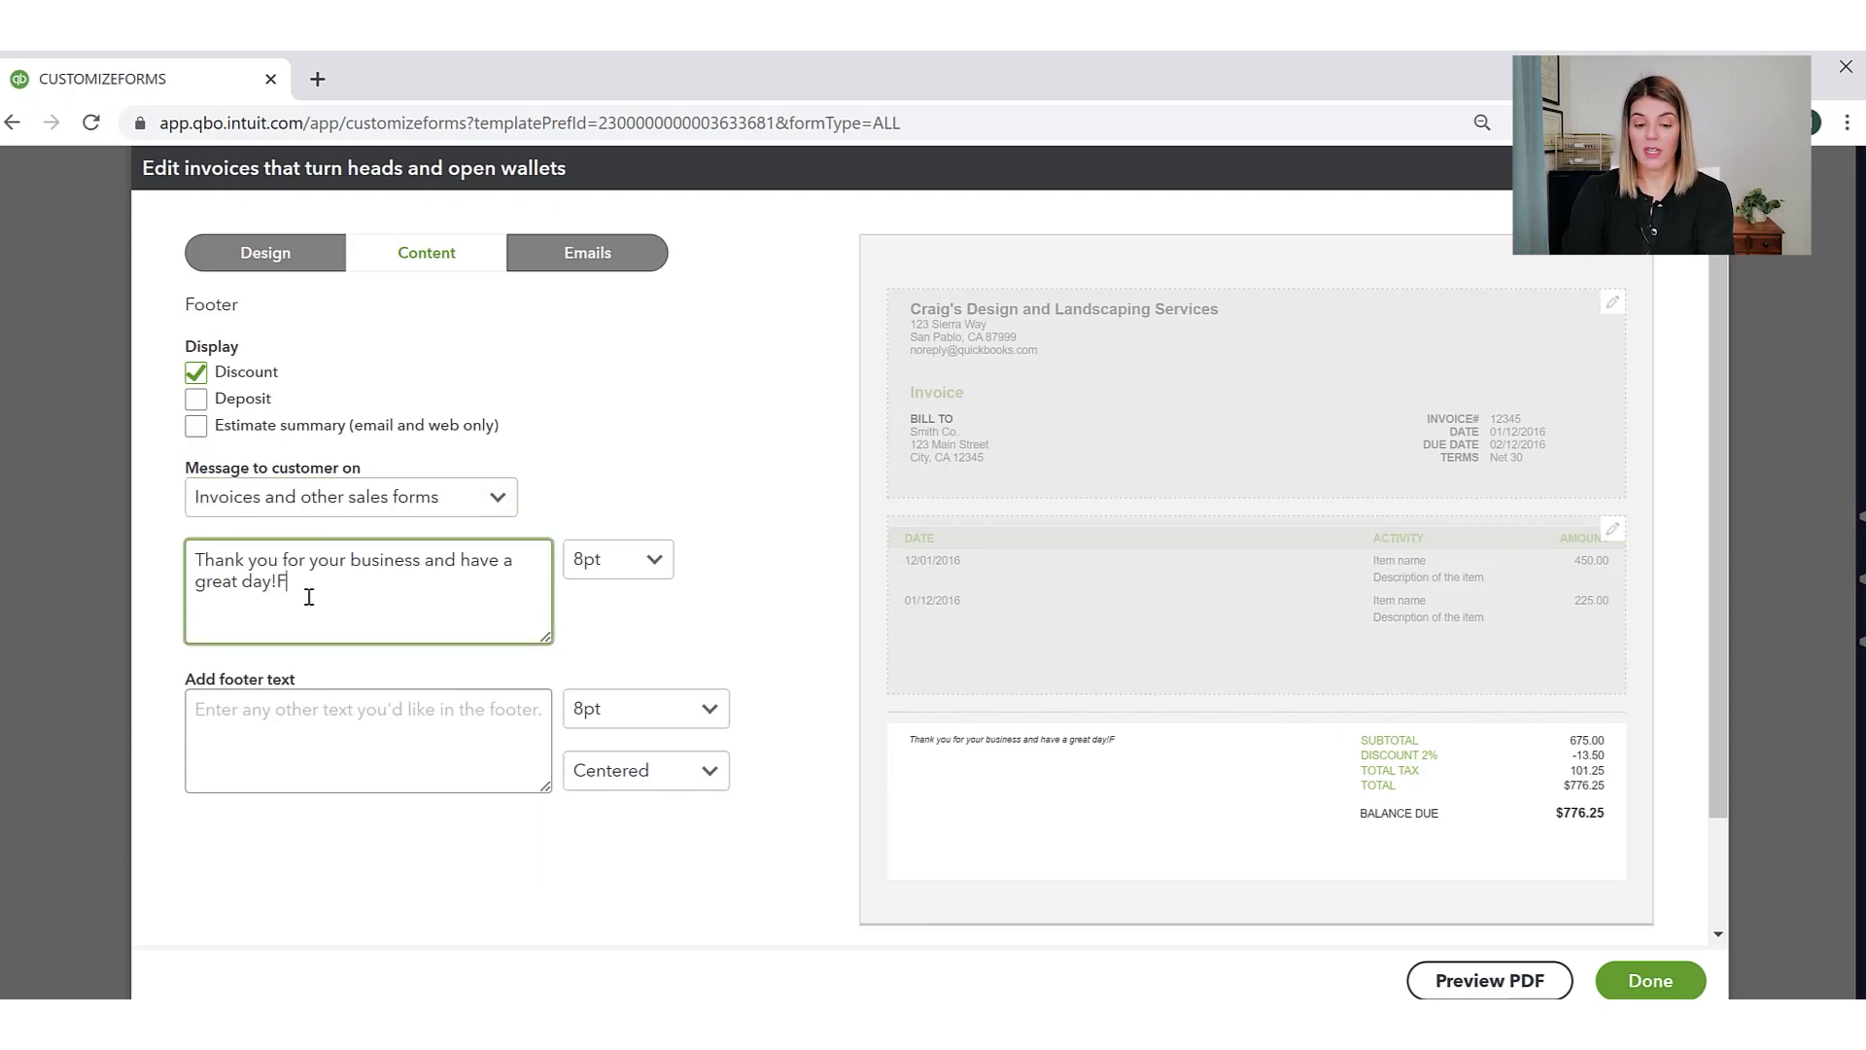
pyautogui.write('For any questions, call us a')
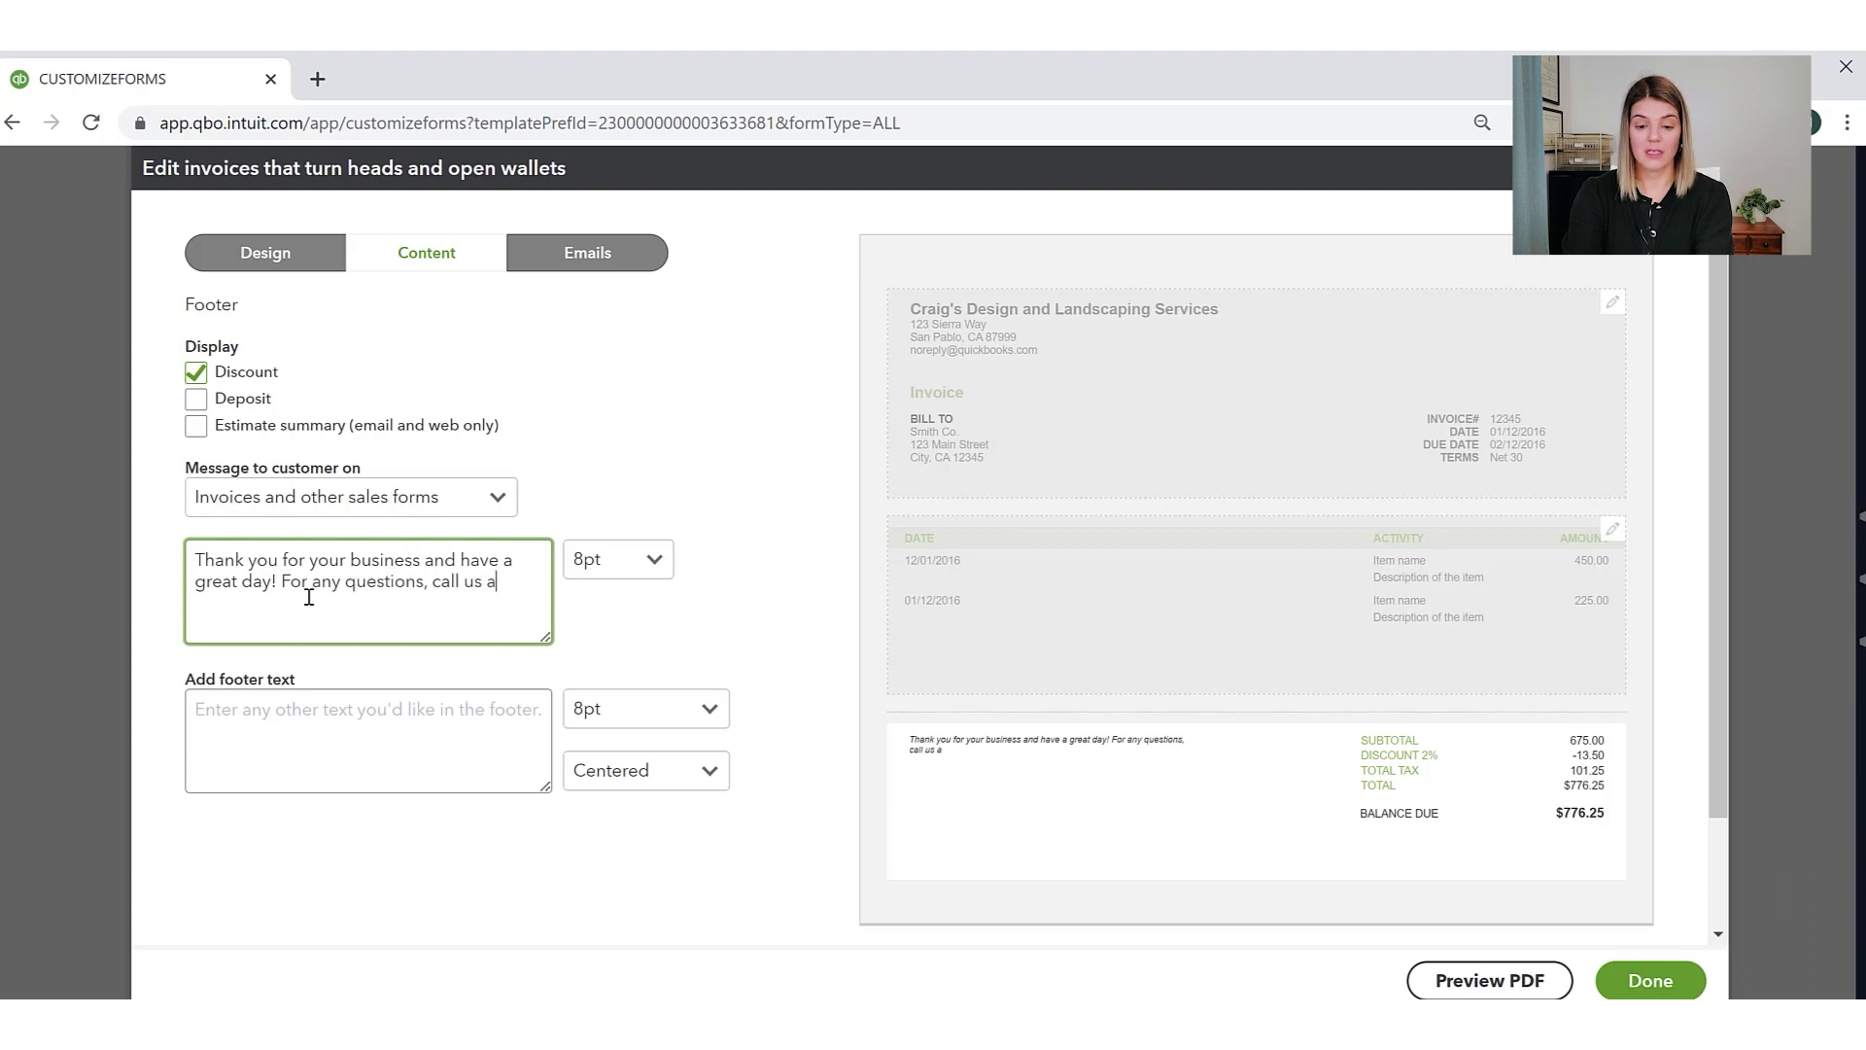
pyautogui.write('t 555-55')
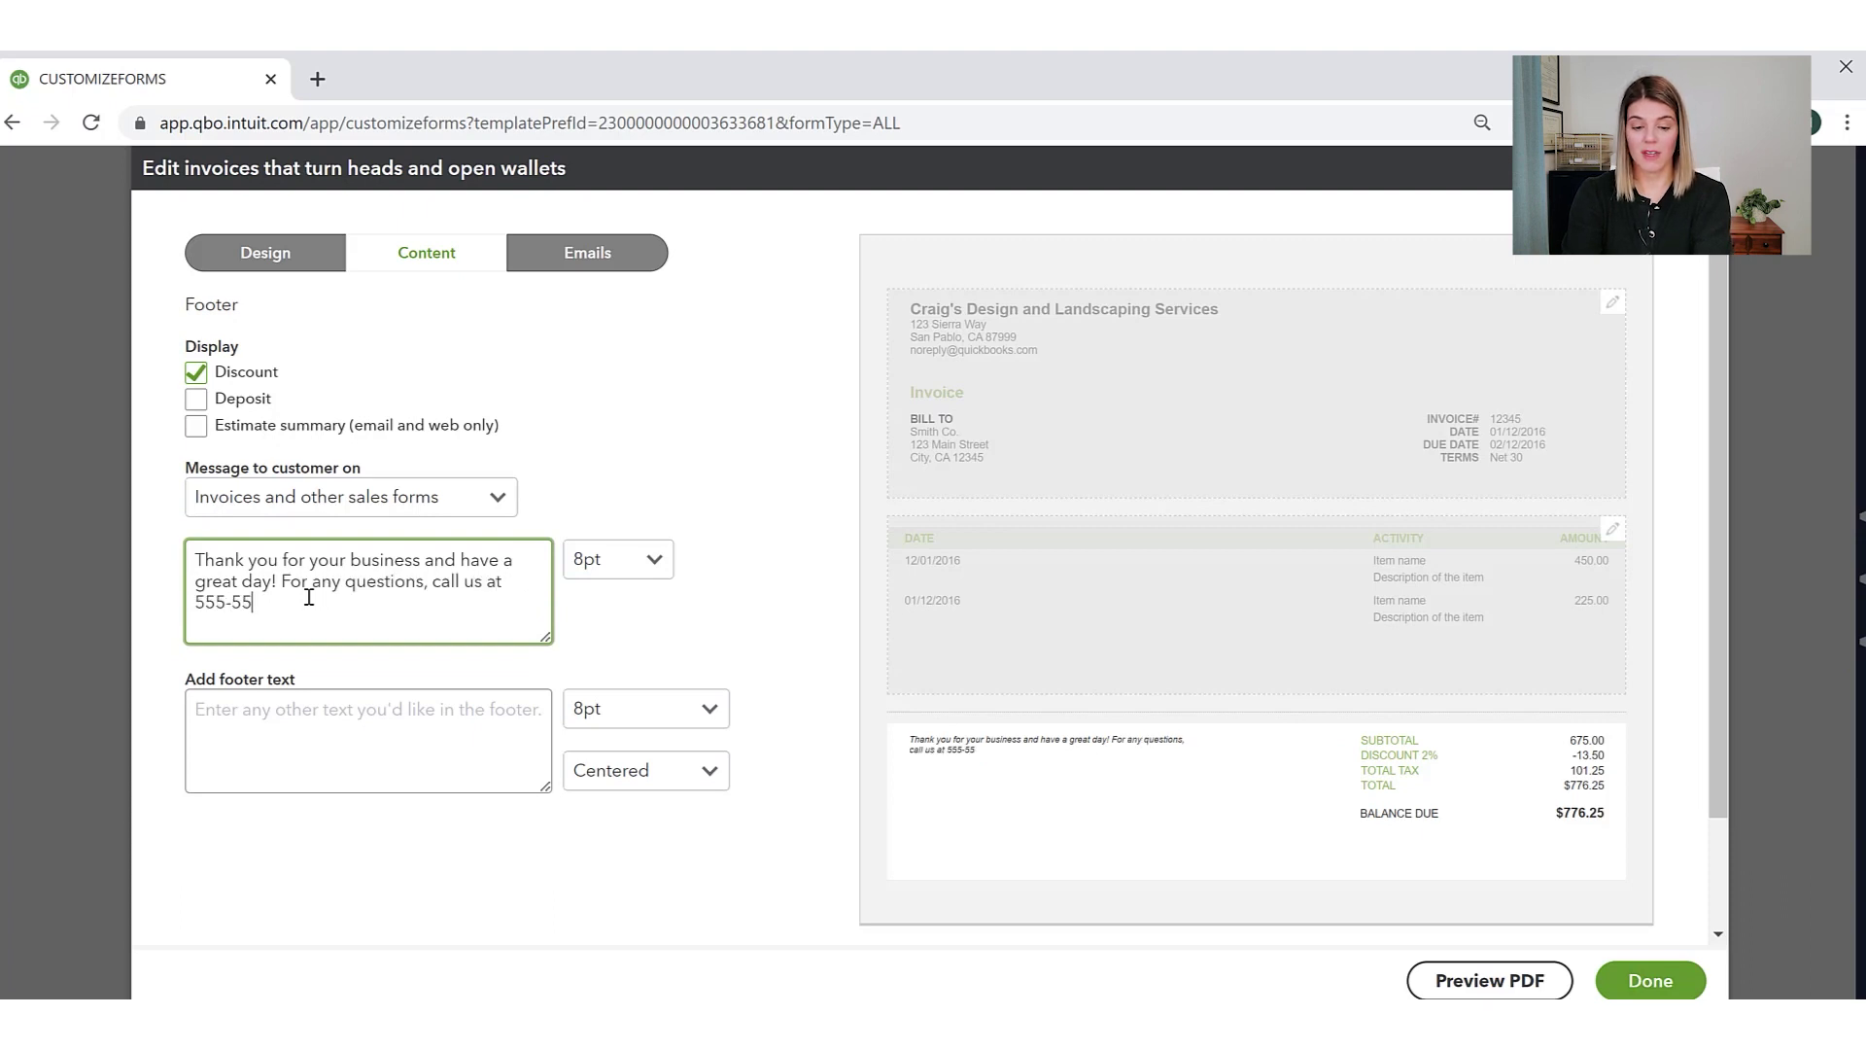
pyautogui.write('5-5555')
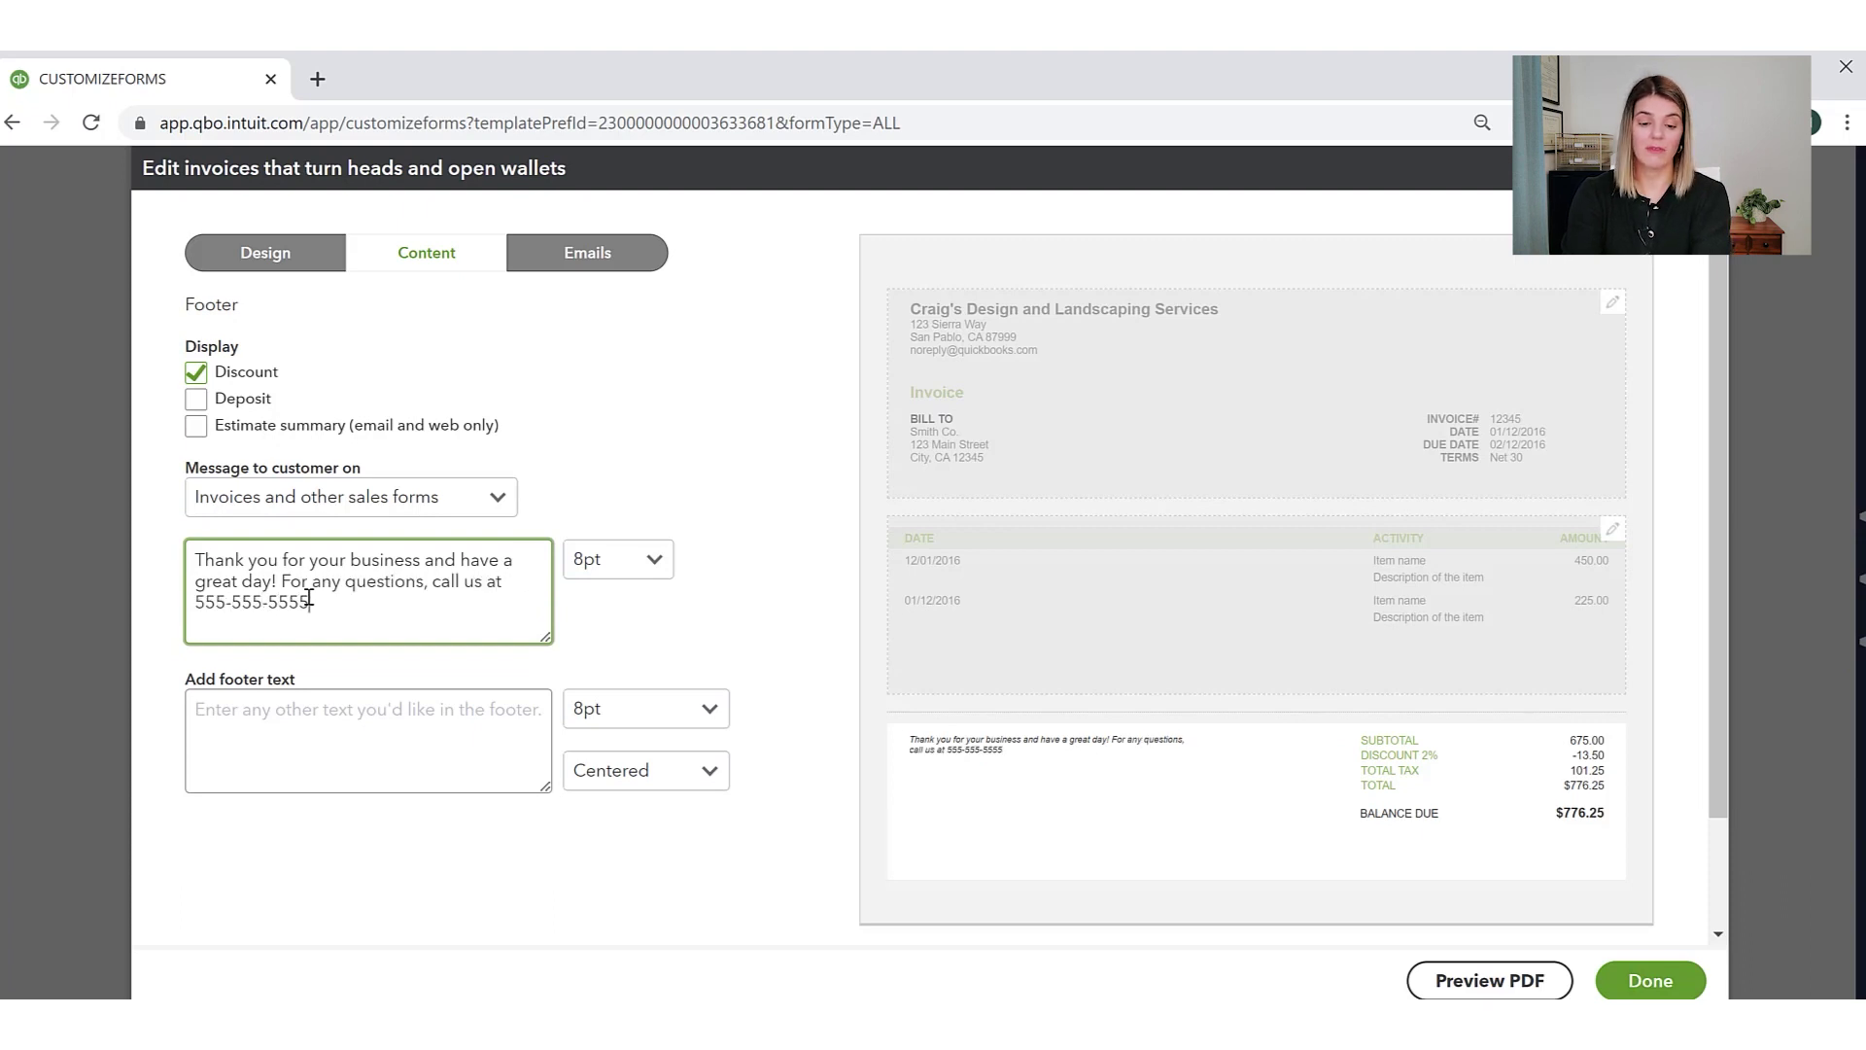
pyautogui.click(996, 777)
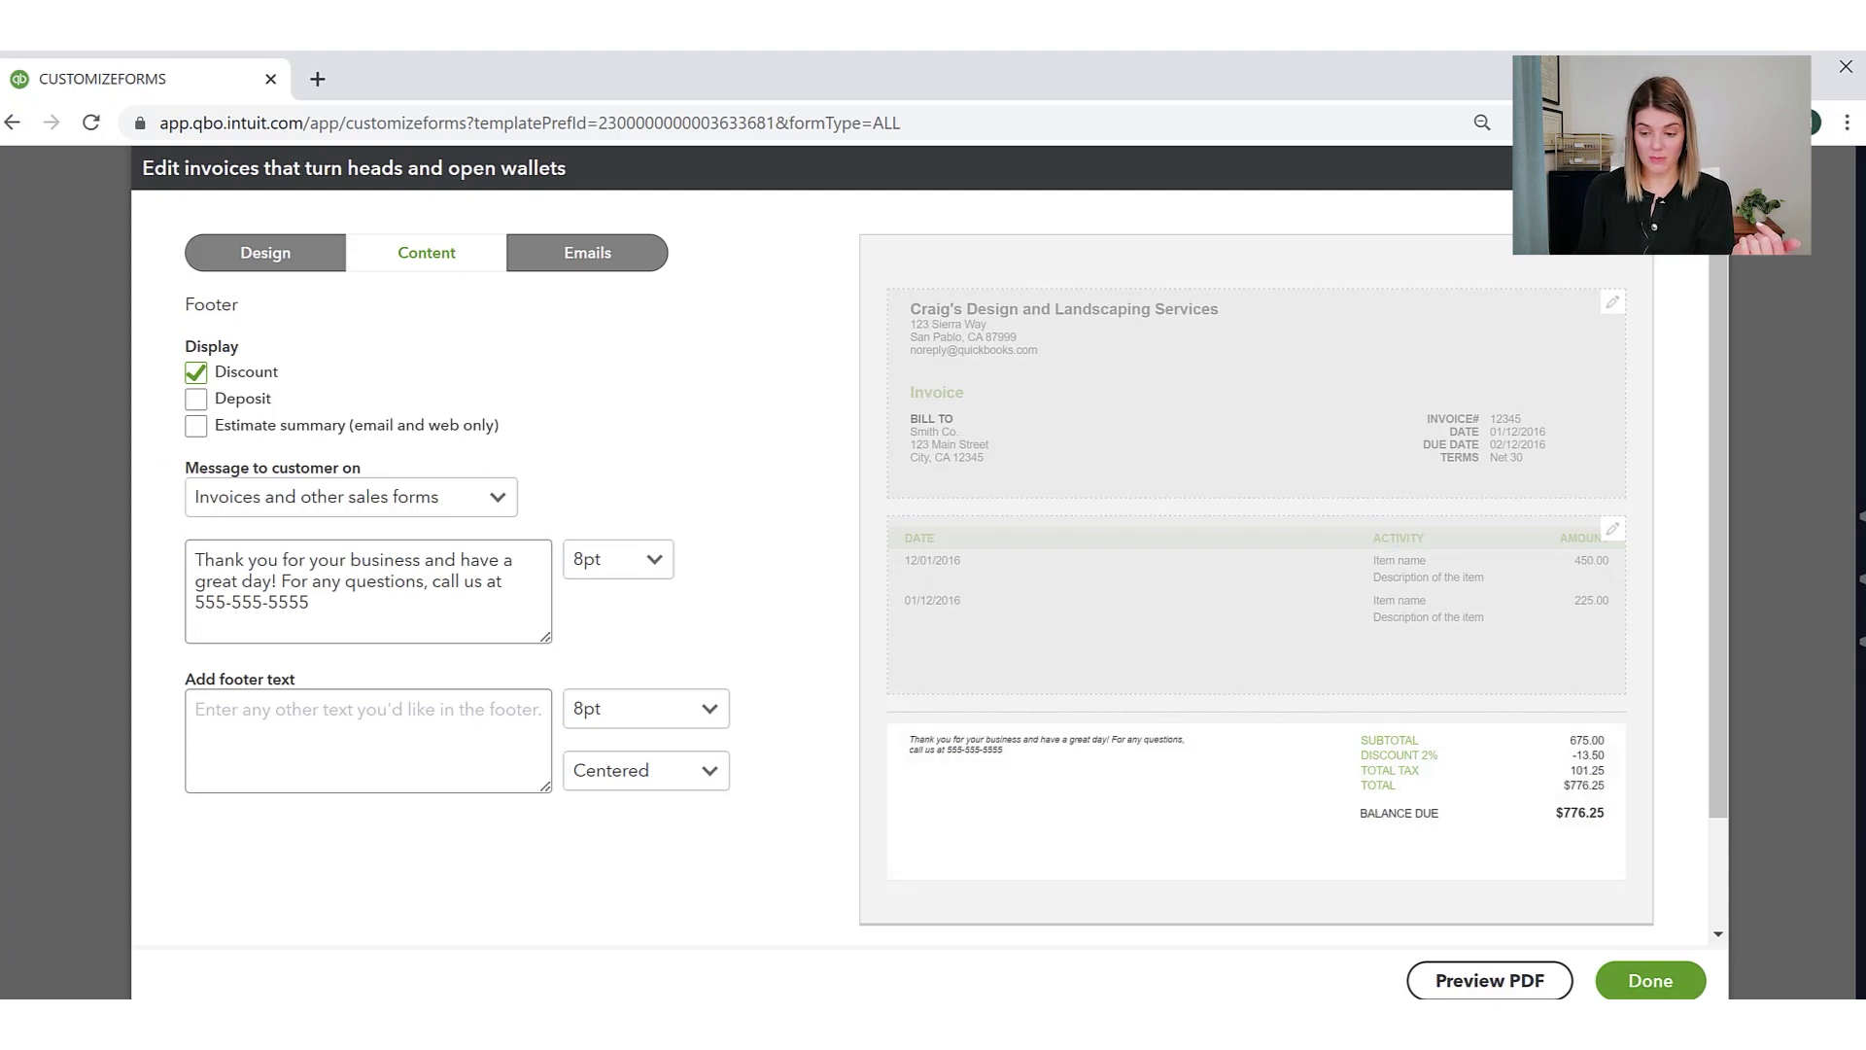
# Save the customized form style and reopen the Sonnenschein Family Store invoice from the invoice list
pyautogui.click(1650, 980)
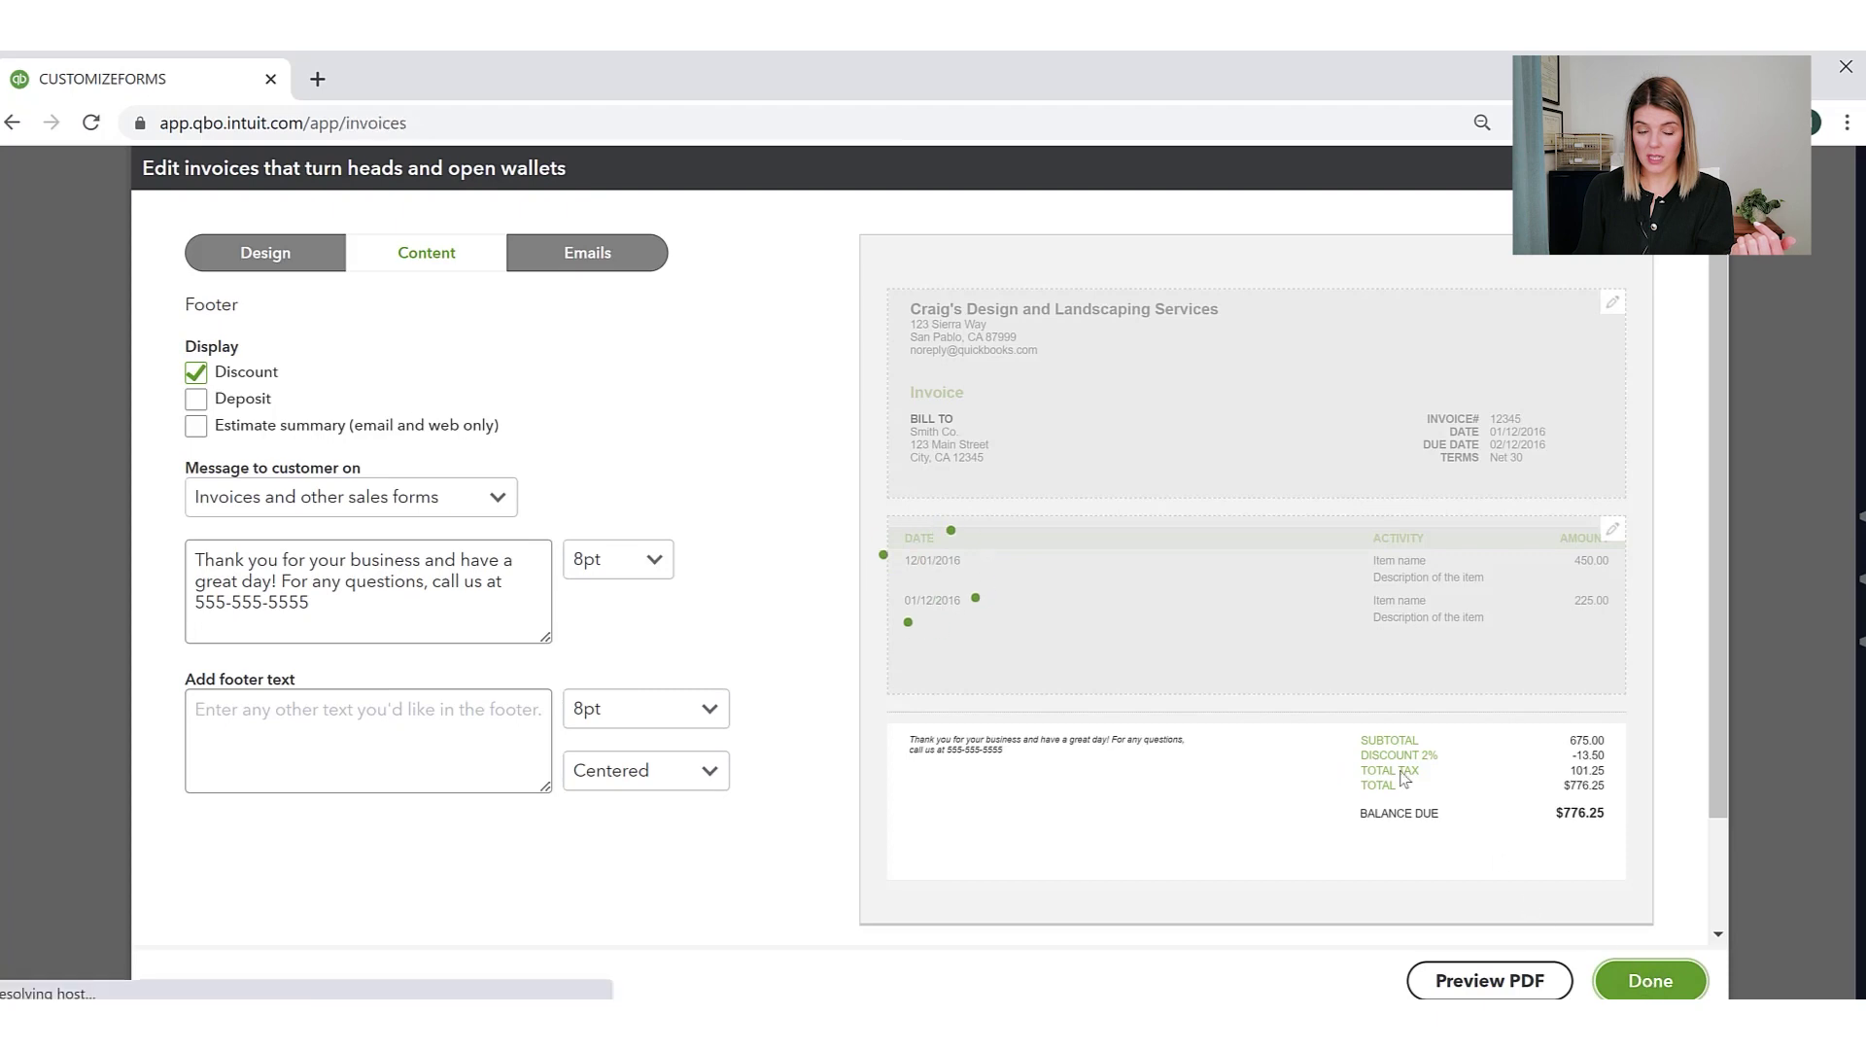
pyautogui.click(822, 472)
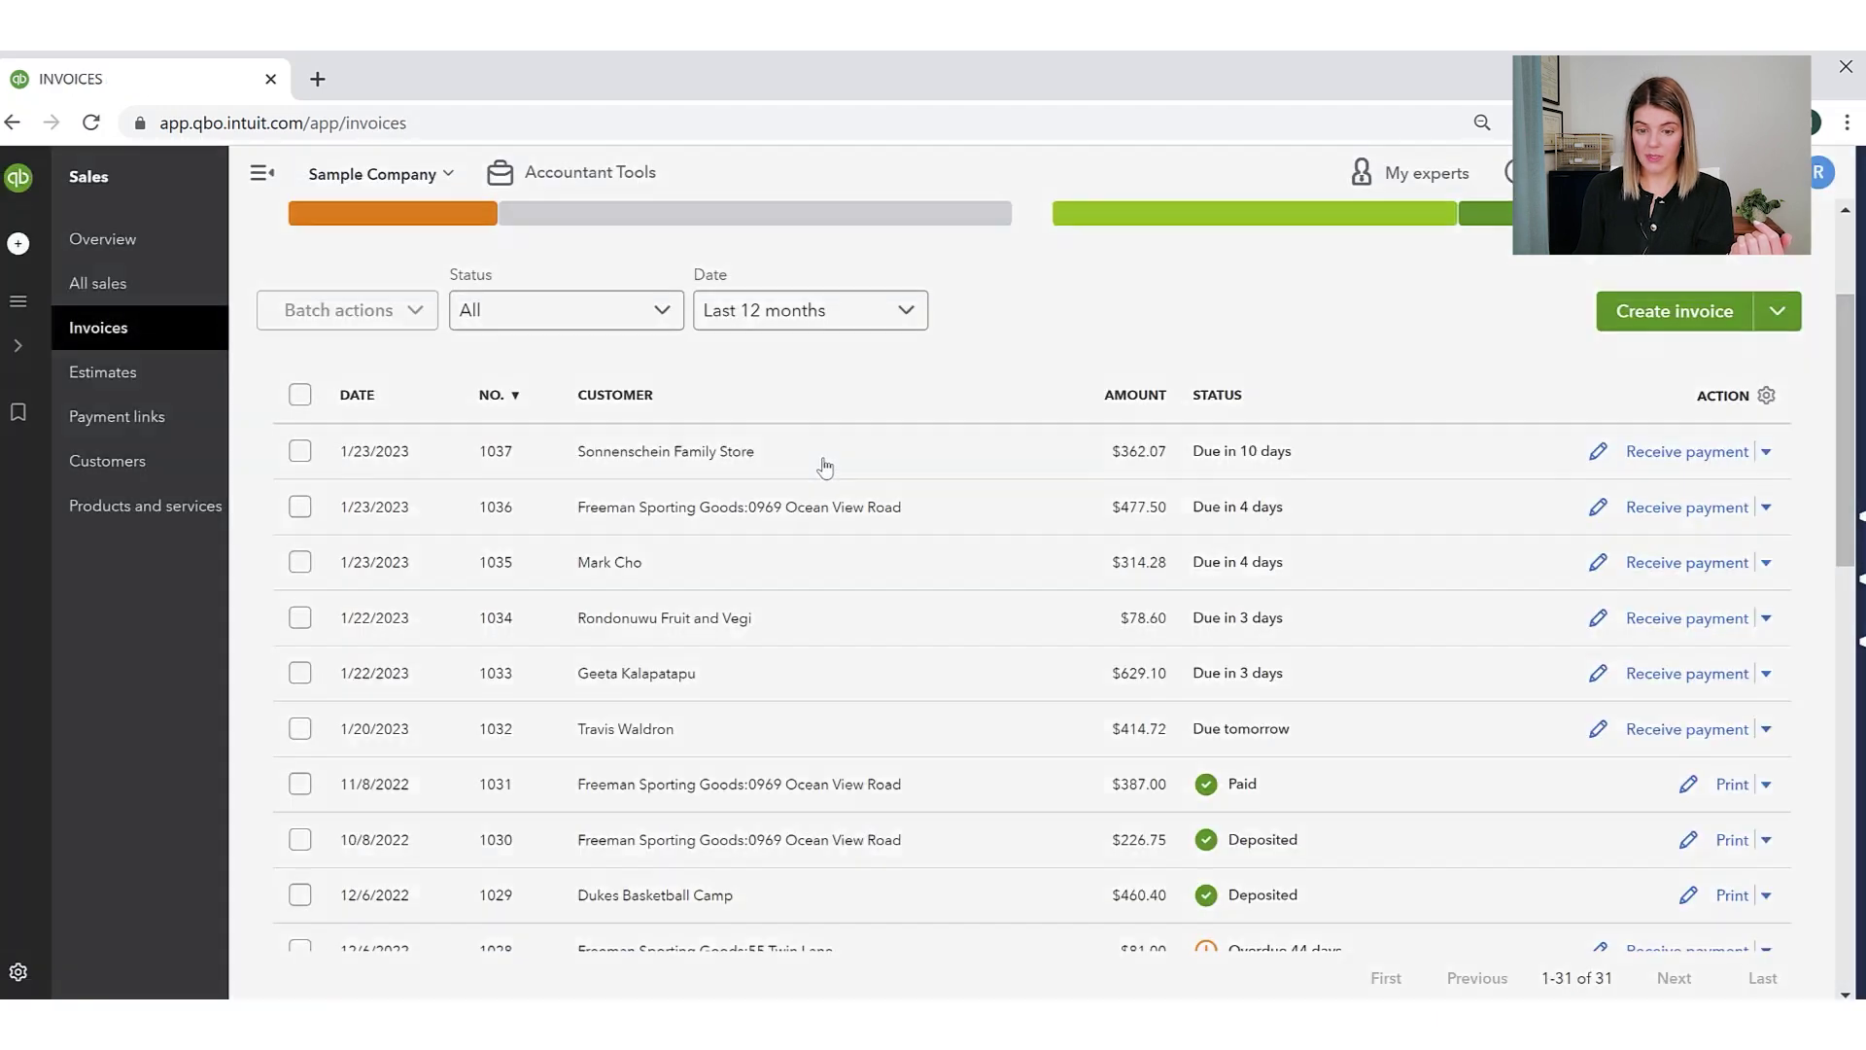
pyautogui.click(1783, 968)
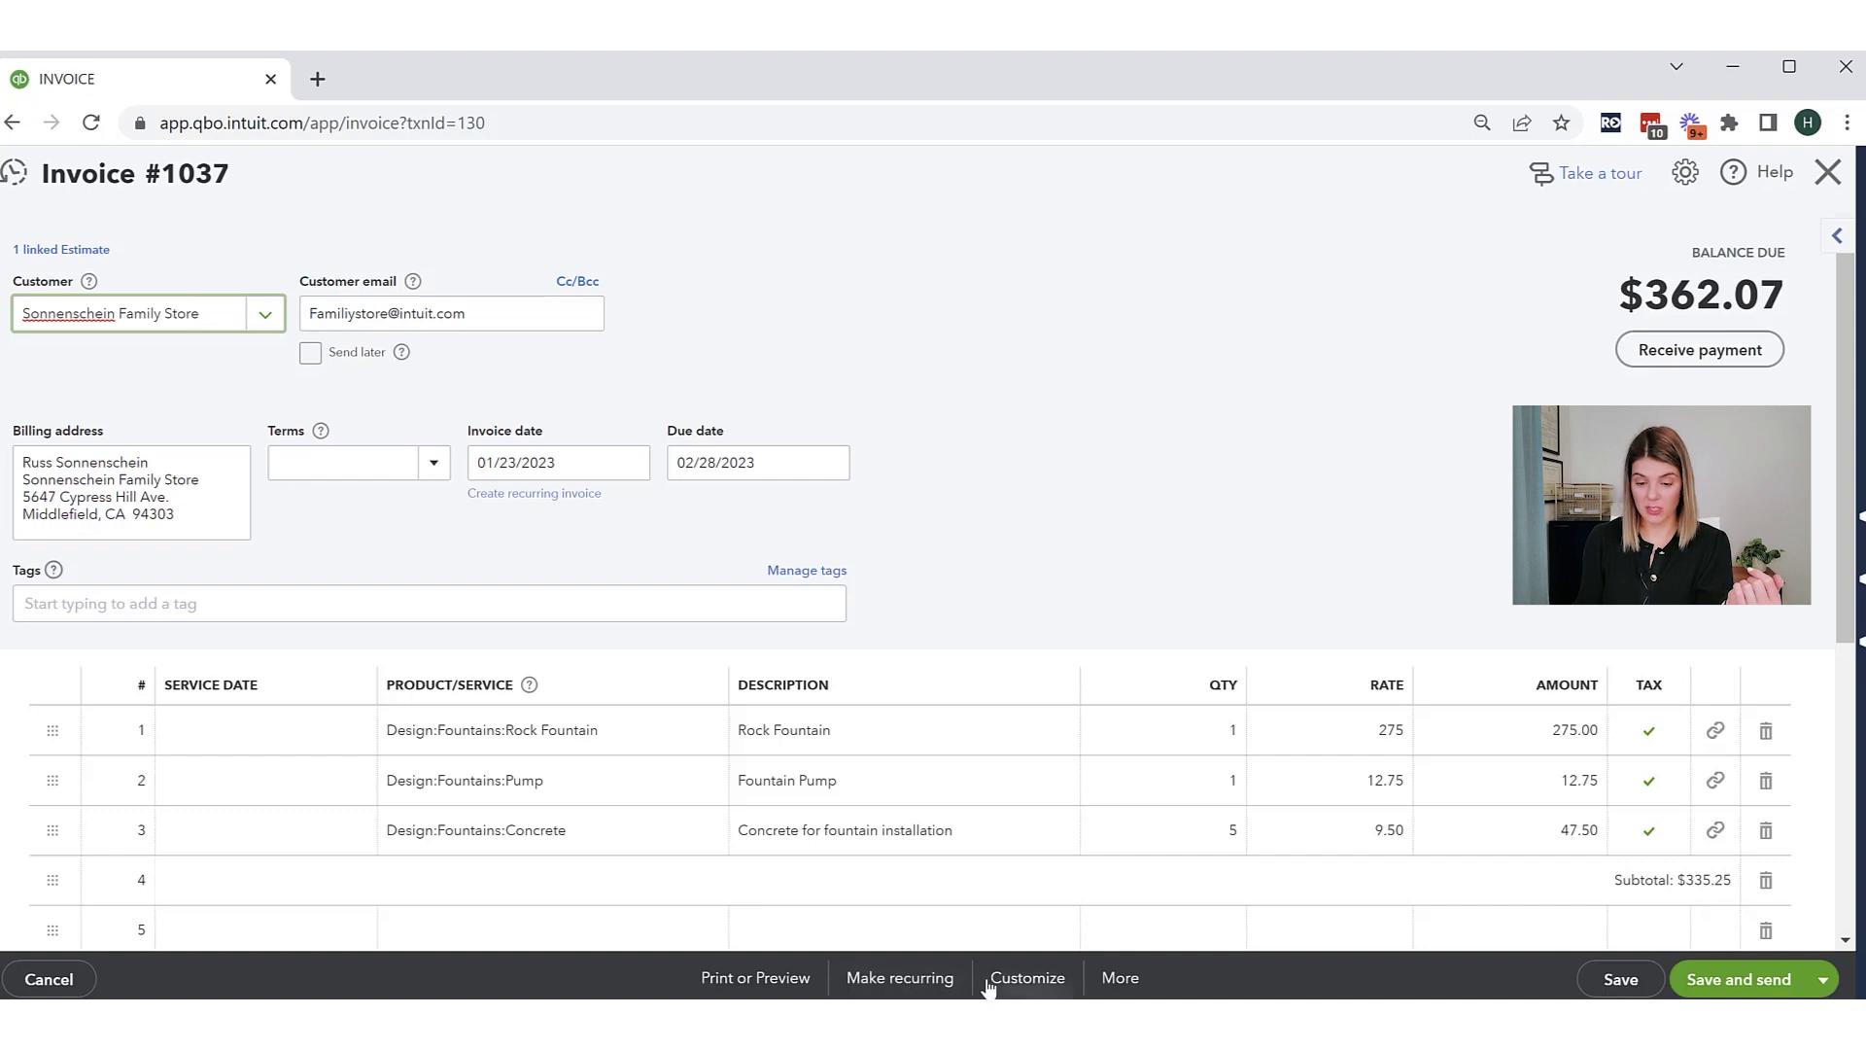
# Open the invoice's print preview and look through the customized layout
pyautogui.click(755, 977)
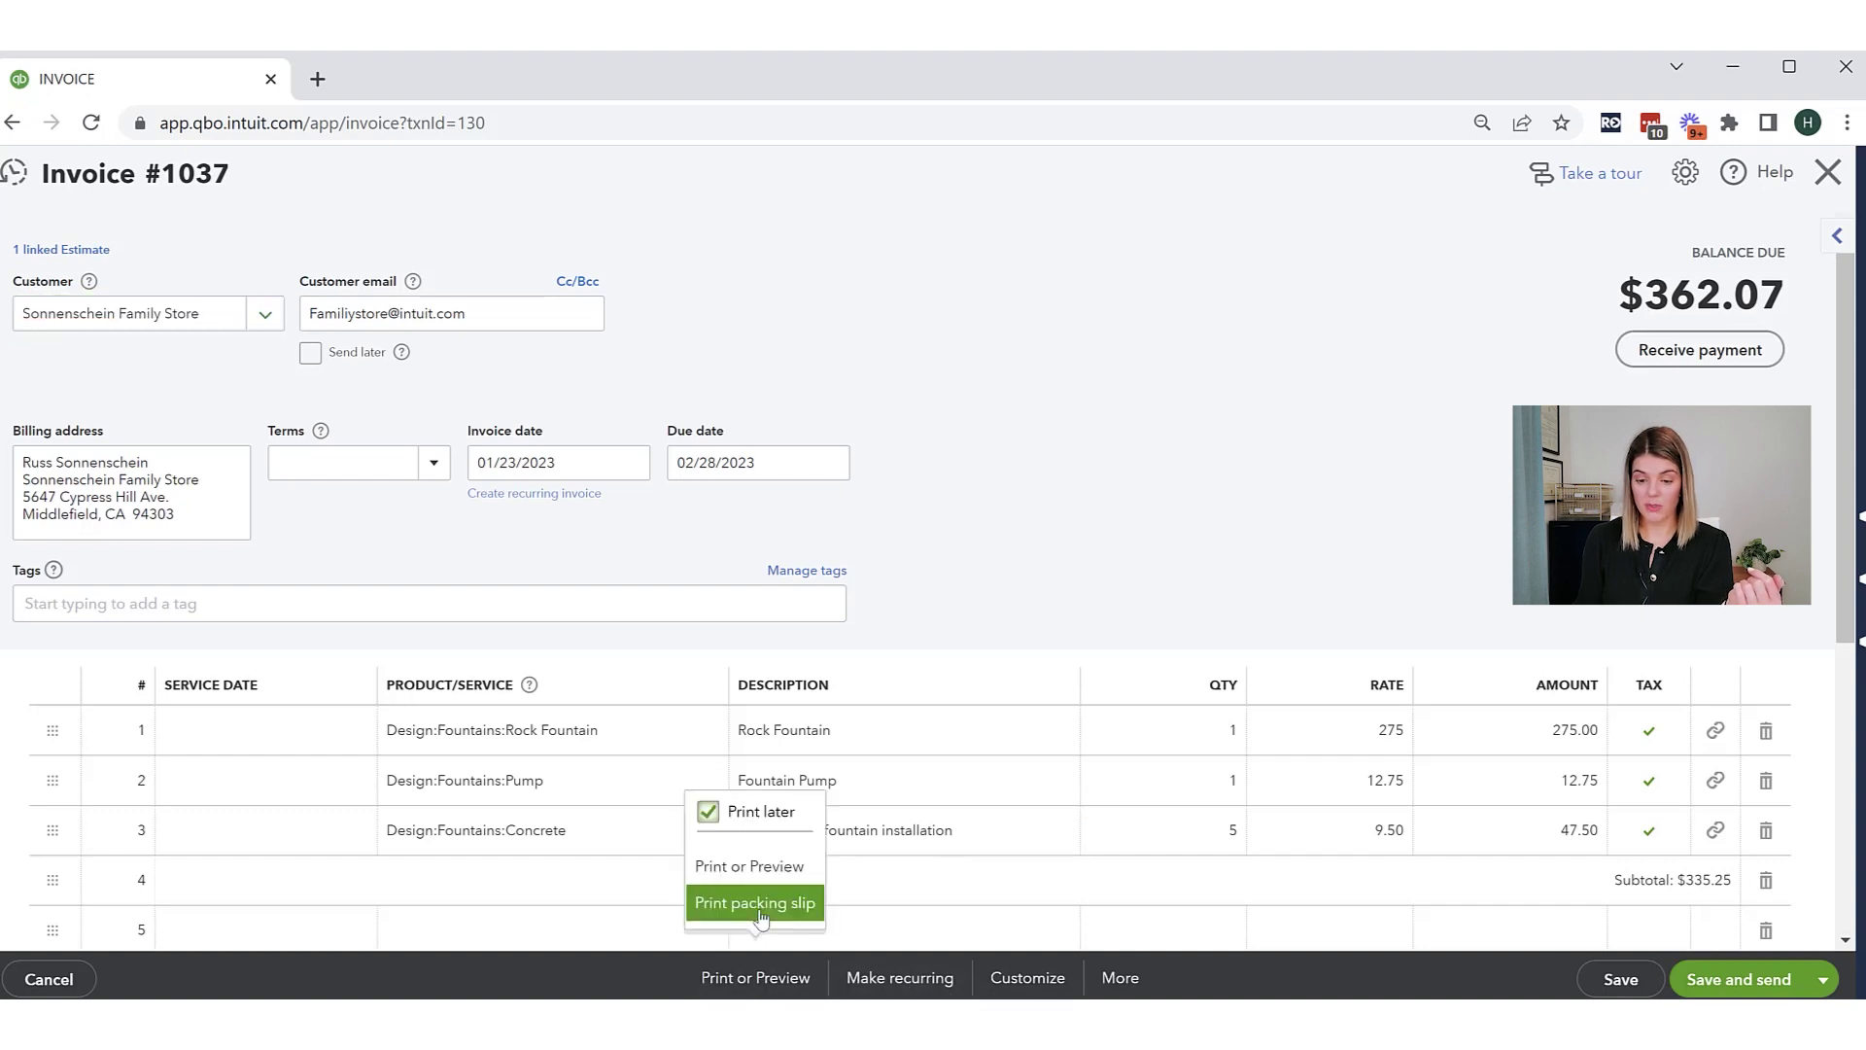
pyautogui.click(759, 866)
pyautogui.scroll(-3, 1225, 583)
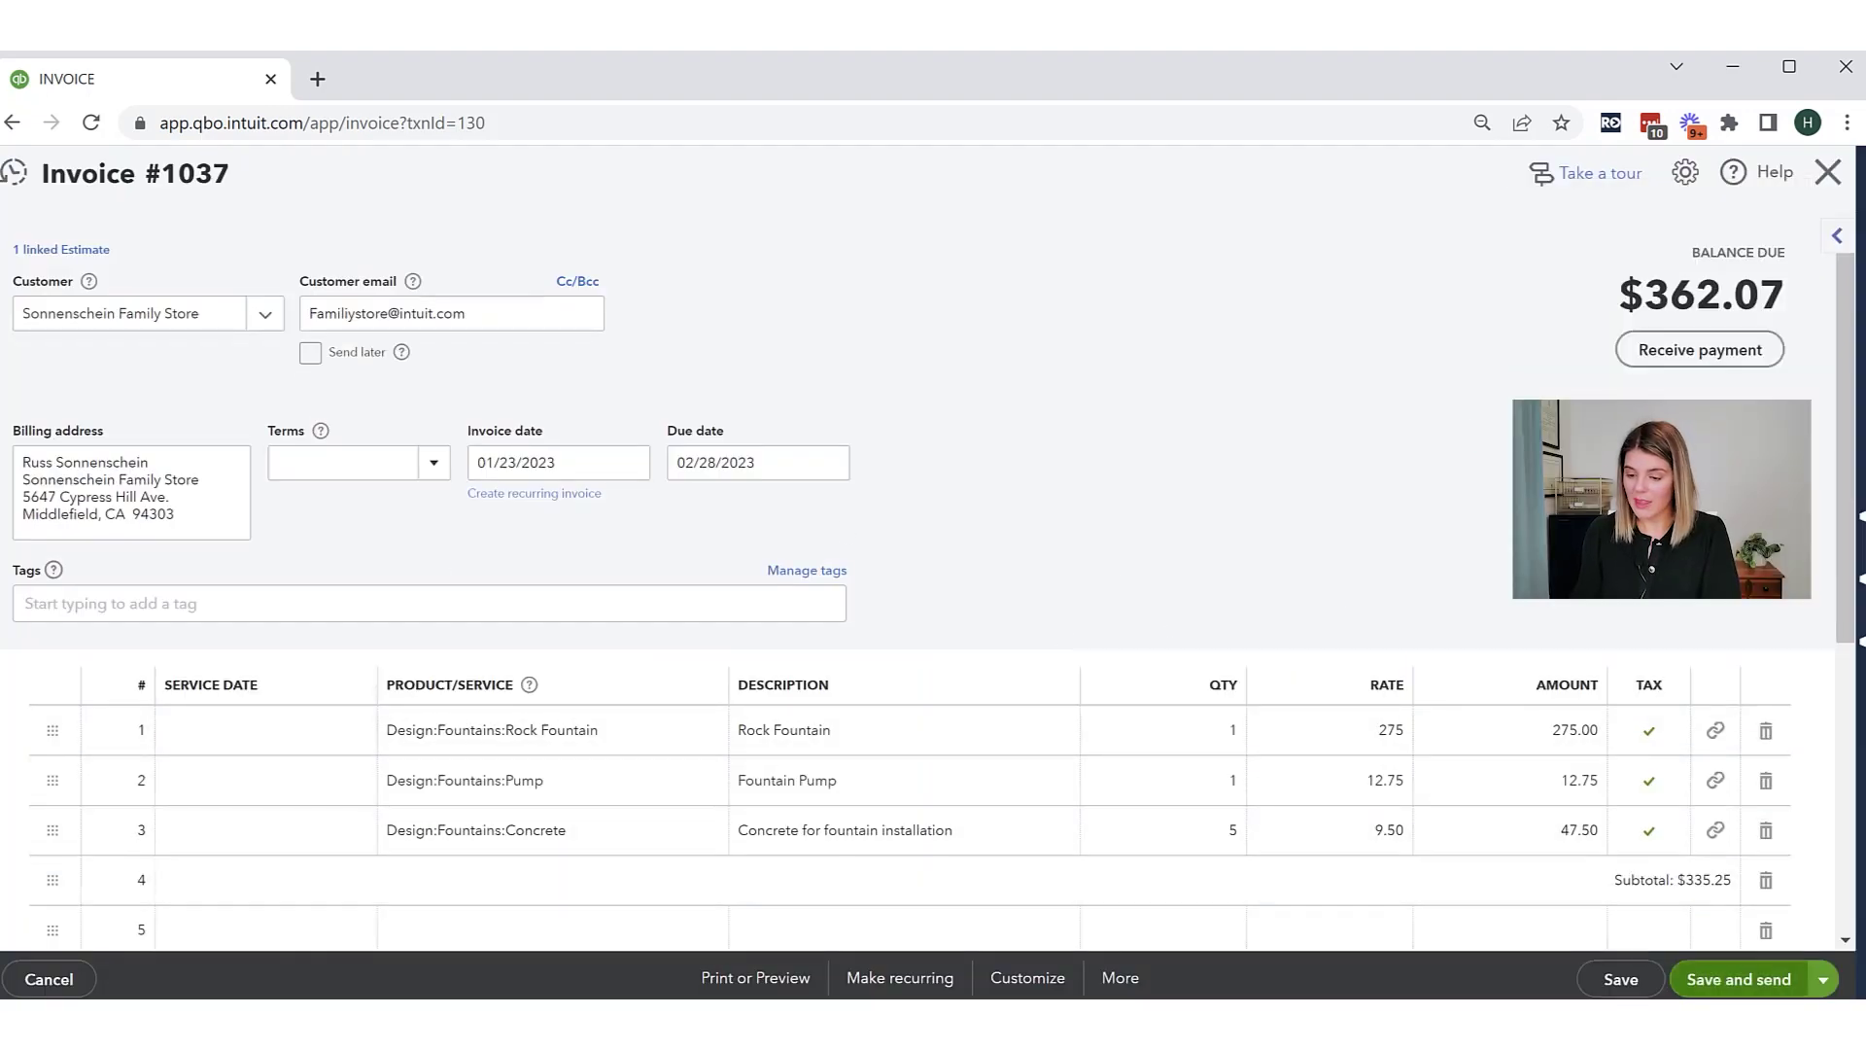
# Save the invoice to open its email draft, view the alternative send option and close the draft without sending
pyautogui.click(1757, 987)
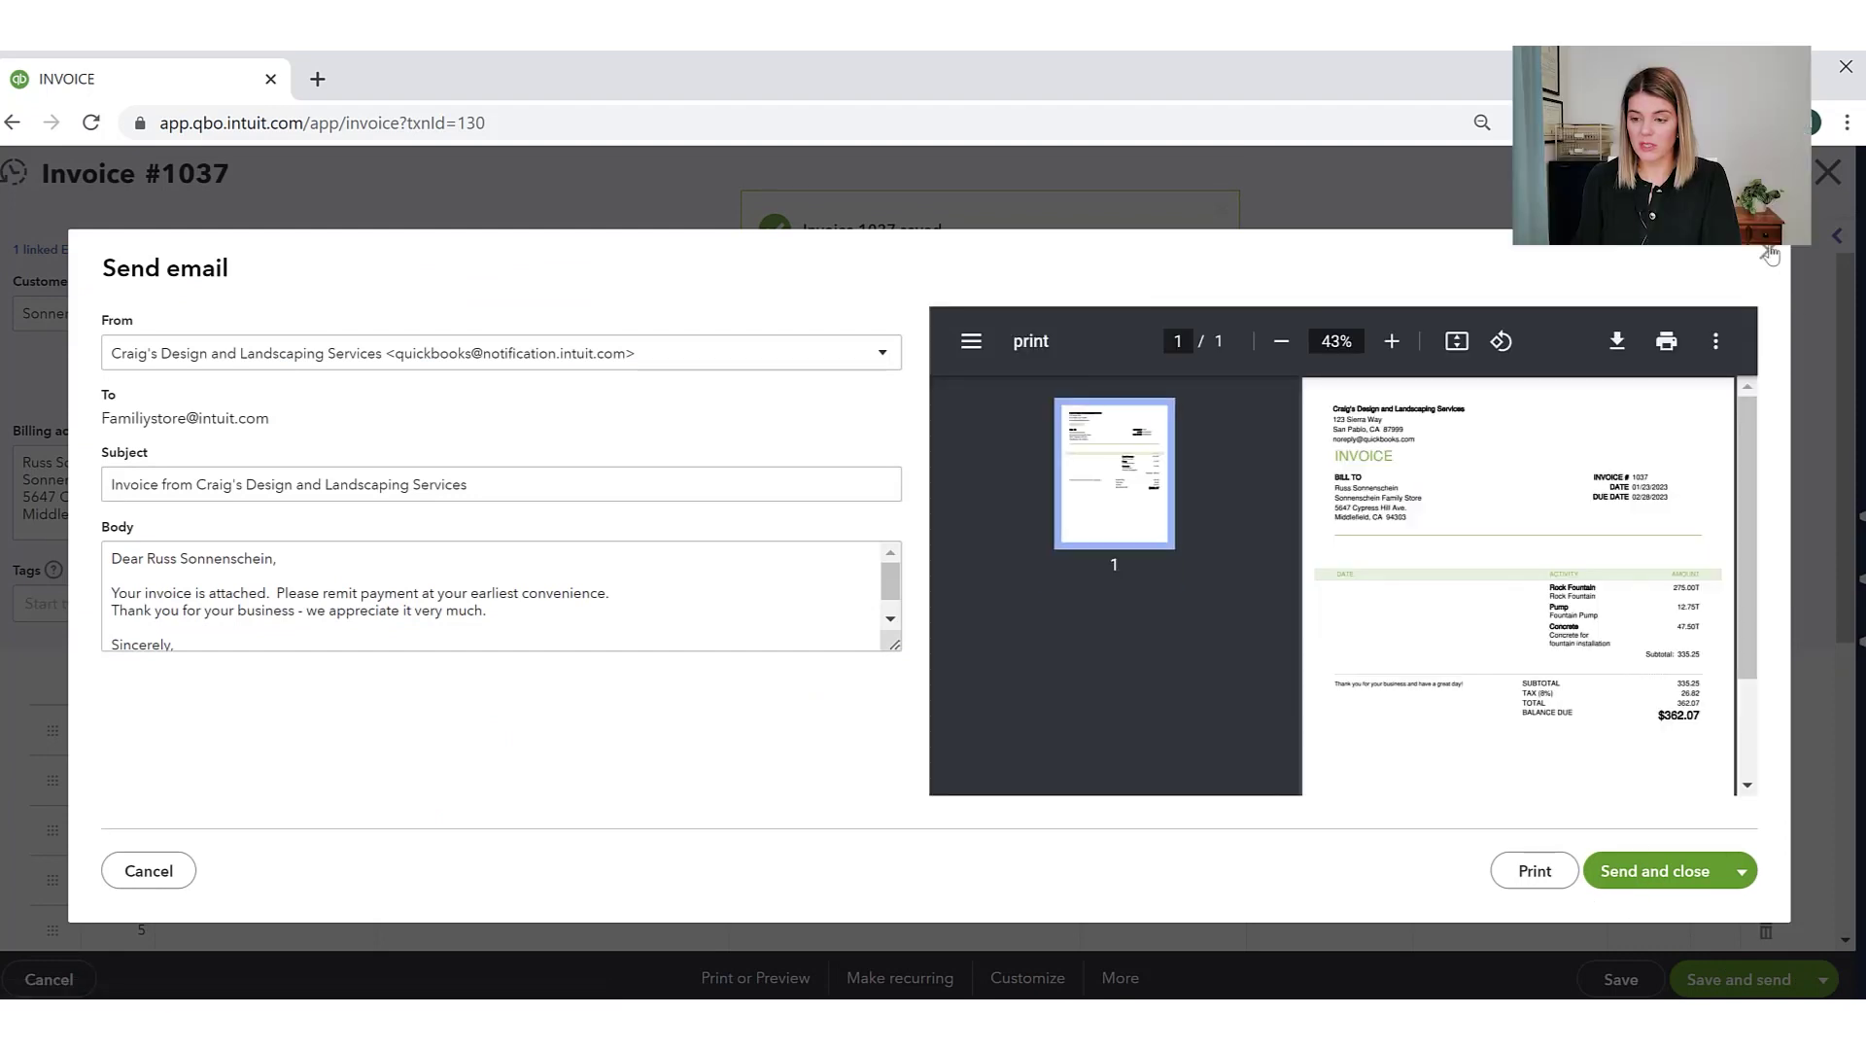
pyautogui.click(1741, 871)
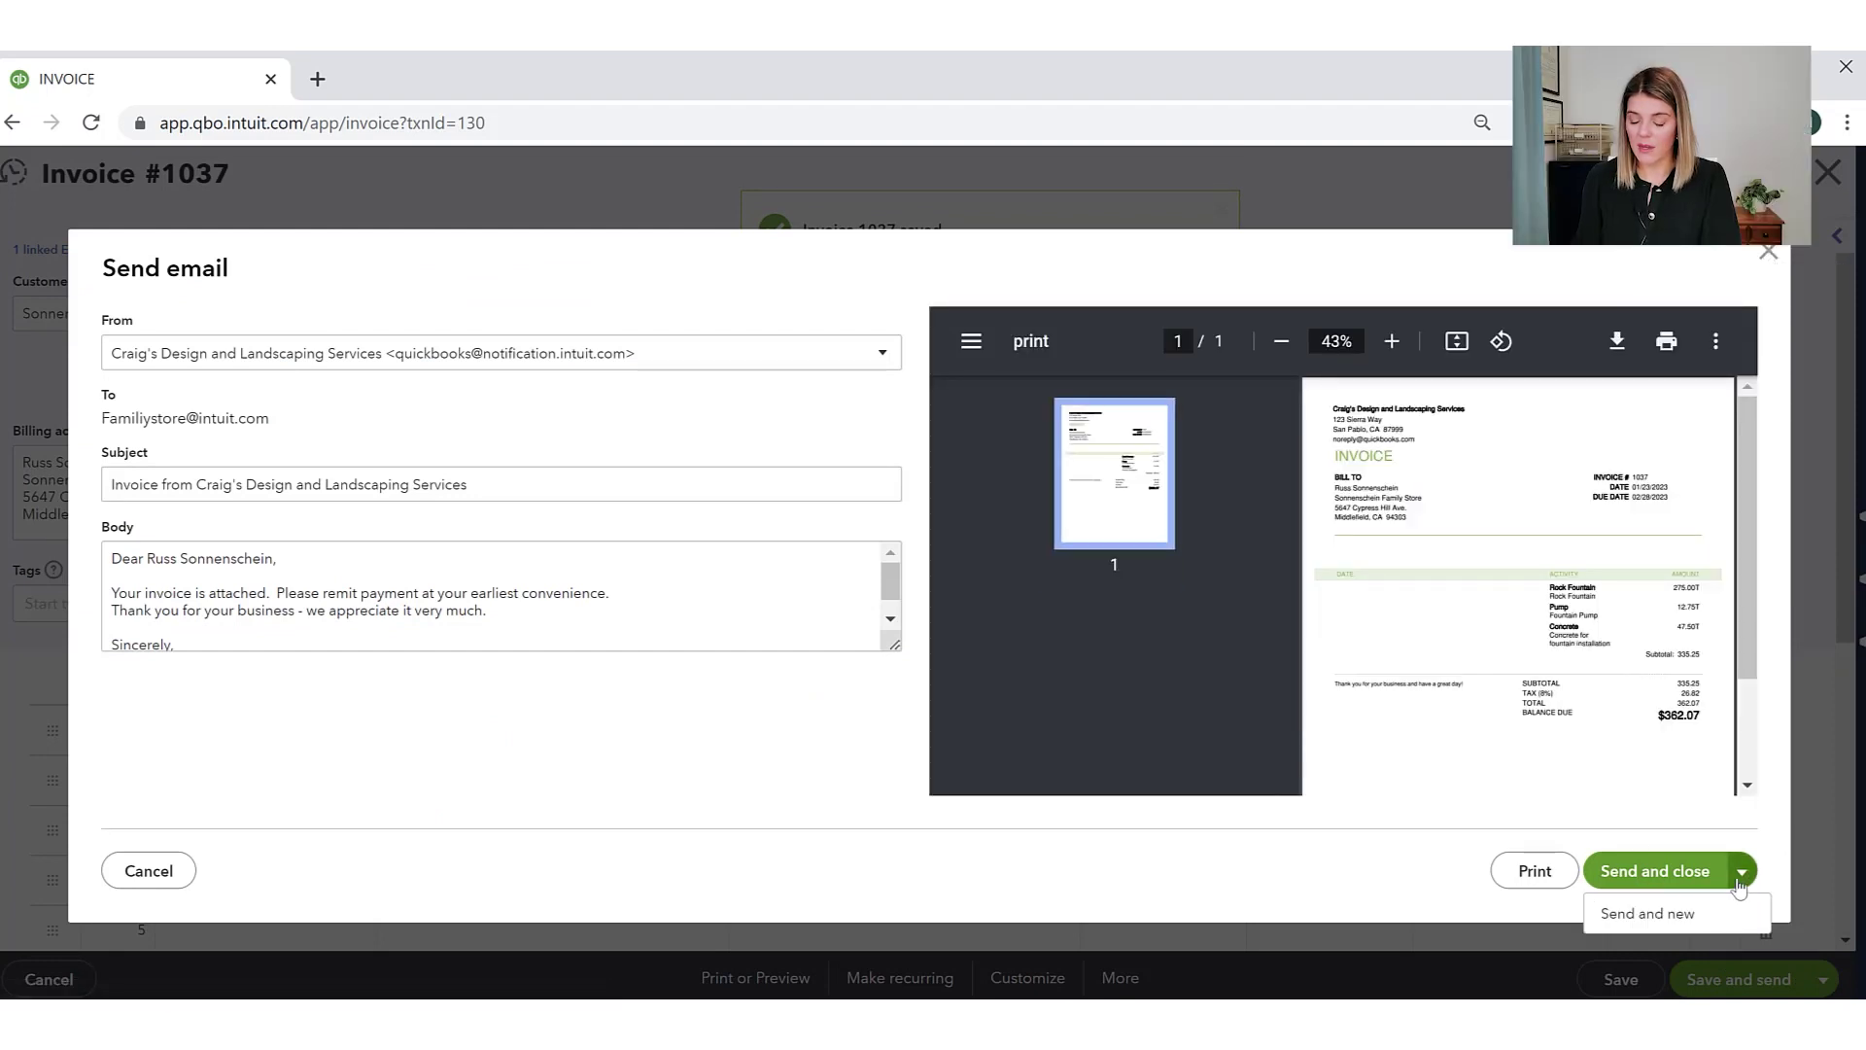
pyautogui.click(1768, 255)
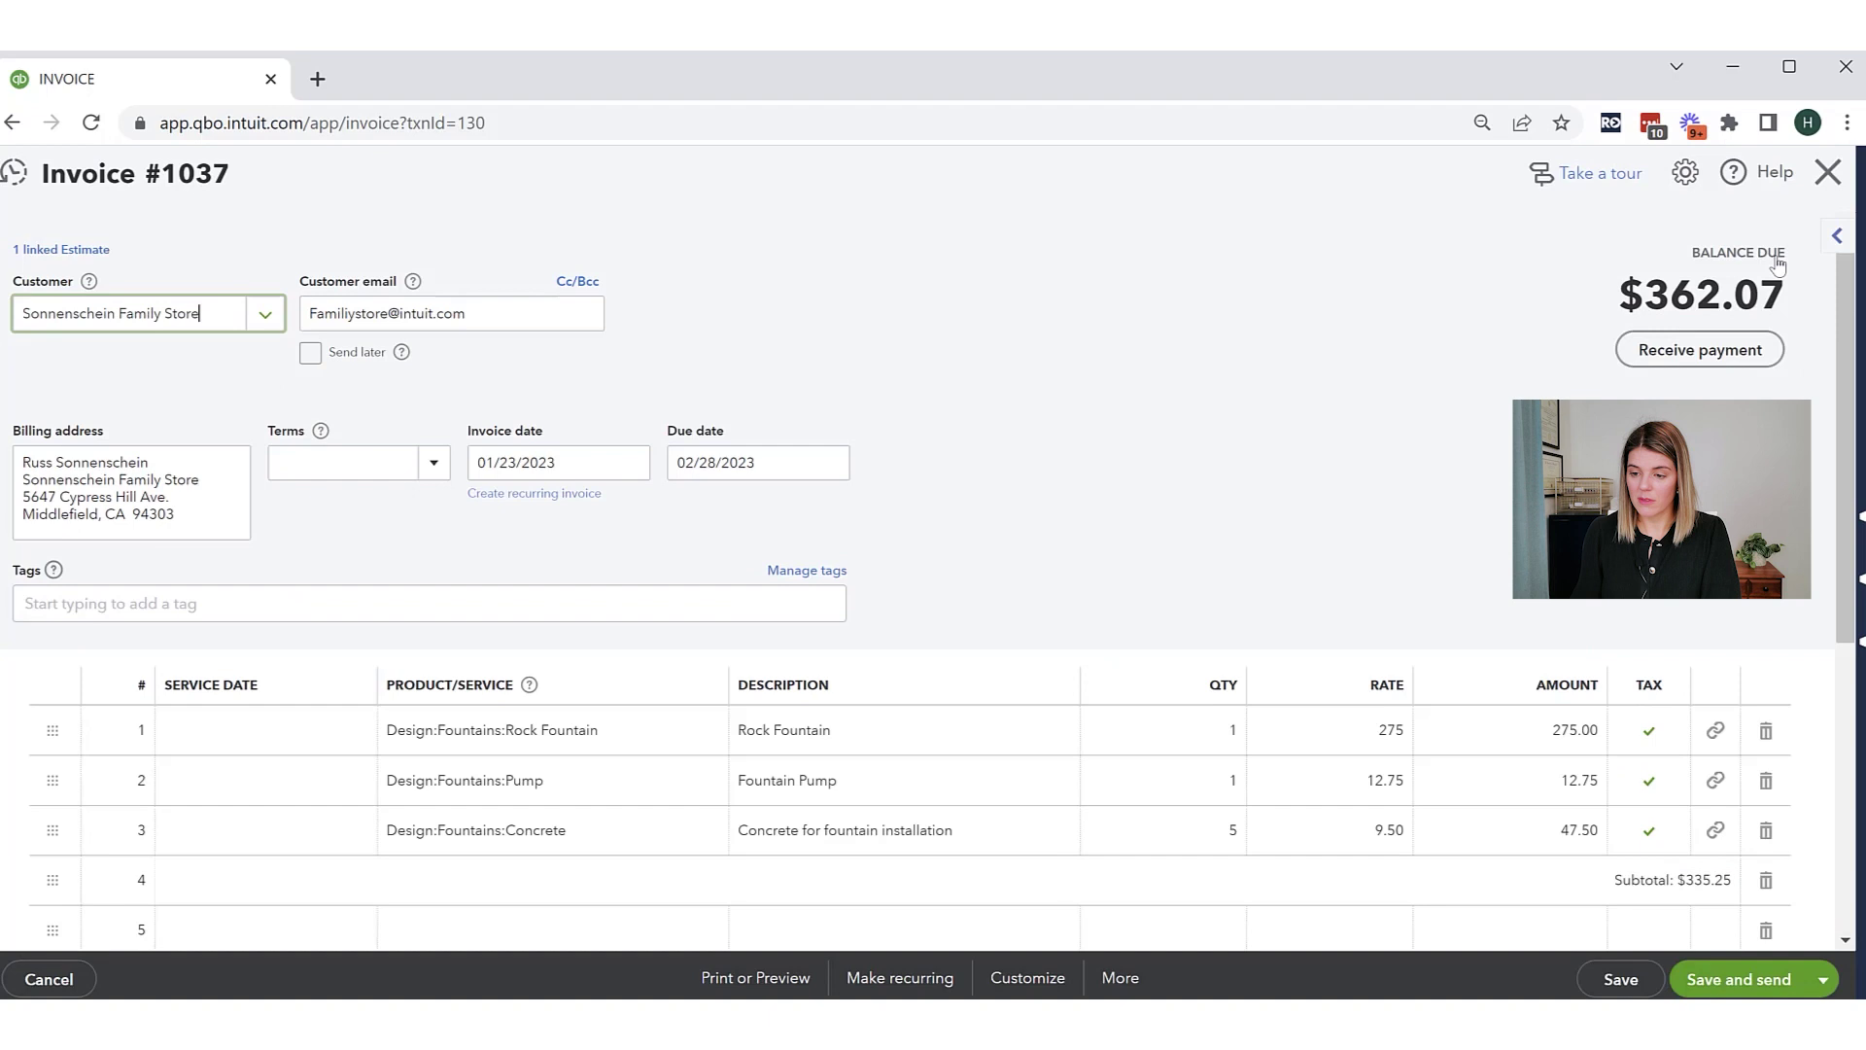
# View the invoice's save options, reopen the email draft to examine its recipient and body, and close it without sending
pyautogui.click(1825, 988)
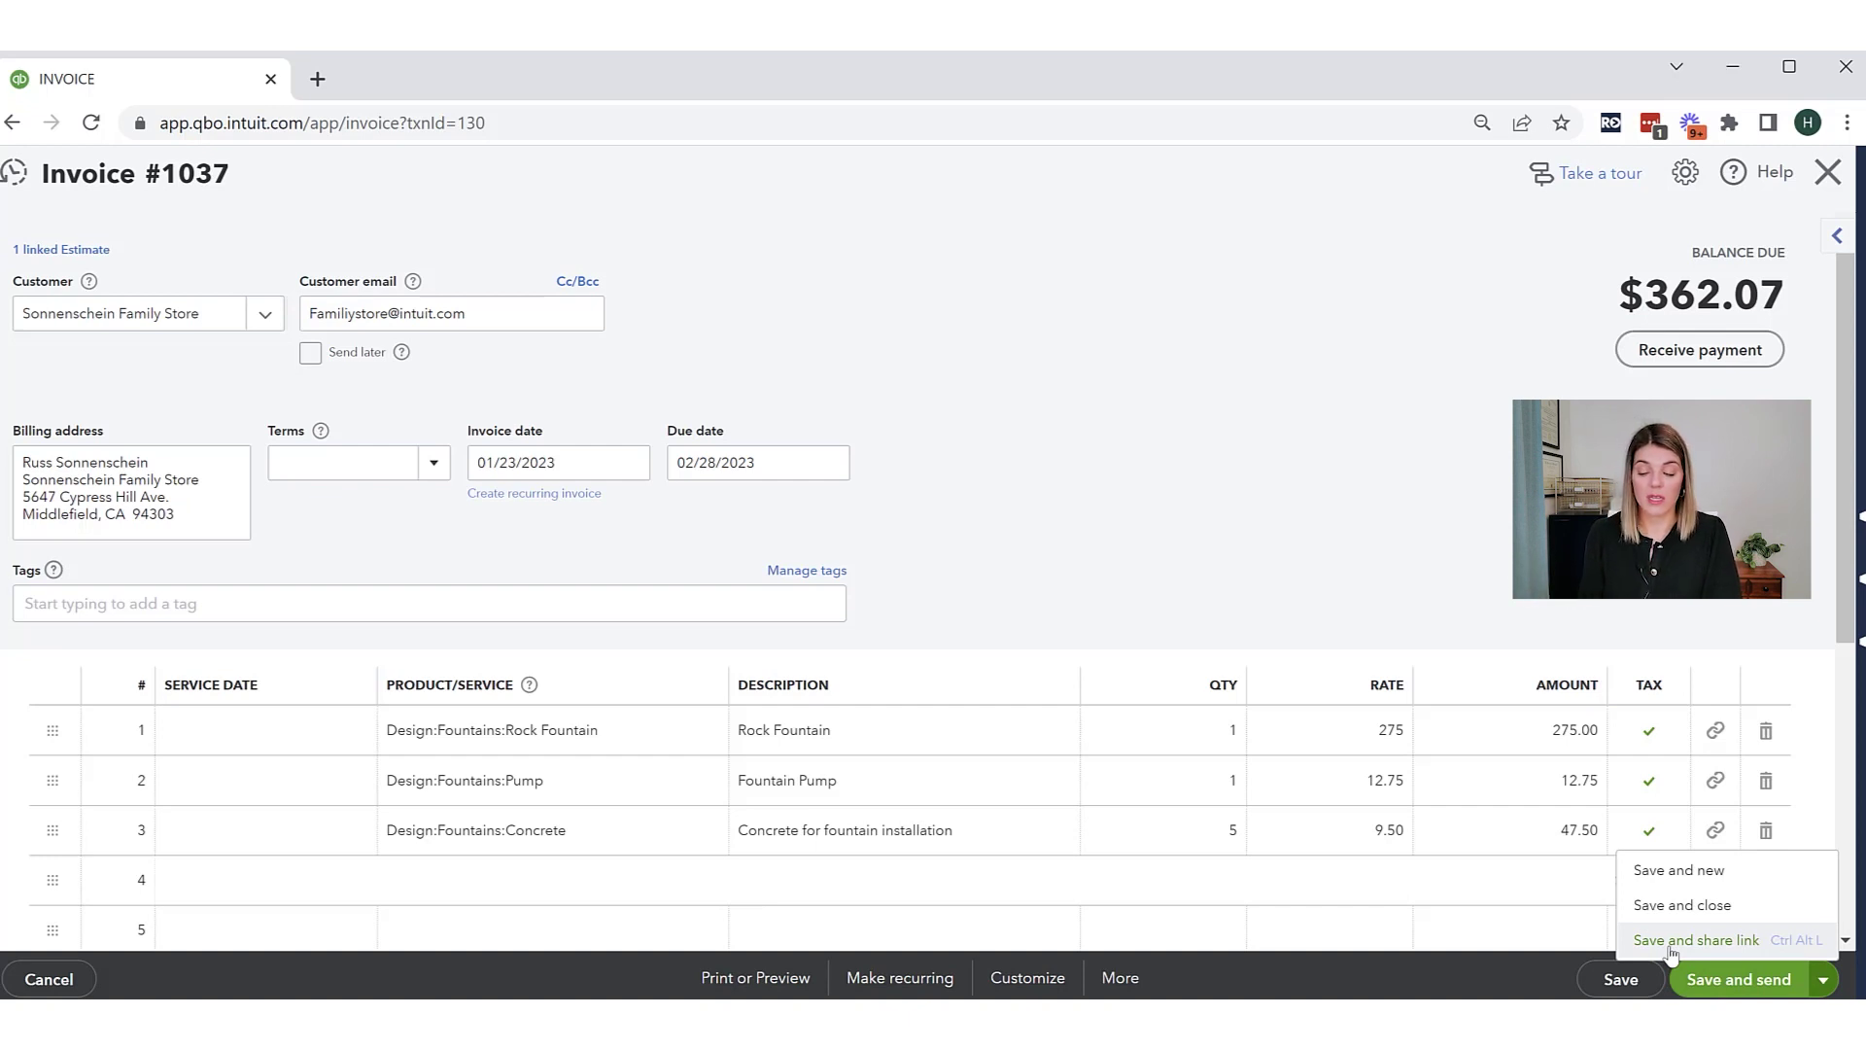
pyautogui.click(1740, 988)
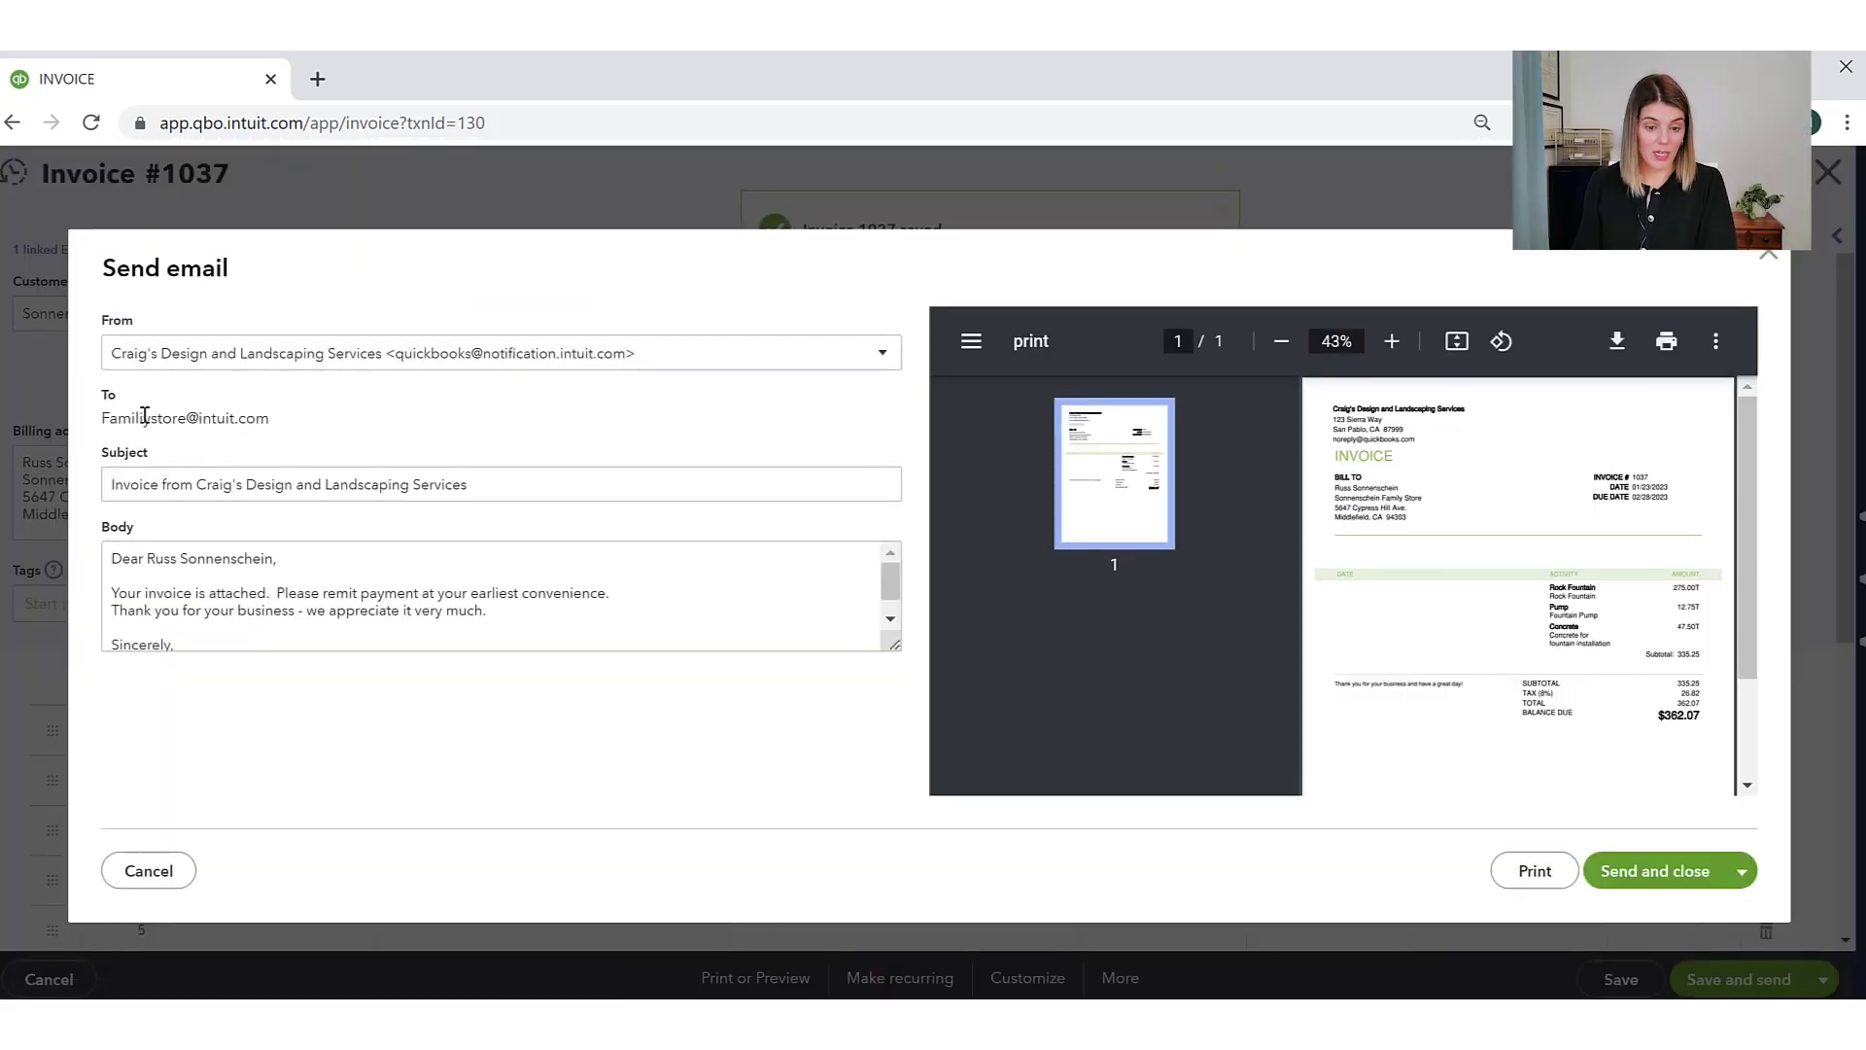
pyautogui.moveTo(104, 416); pyautogui.dragTo(354, 416)
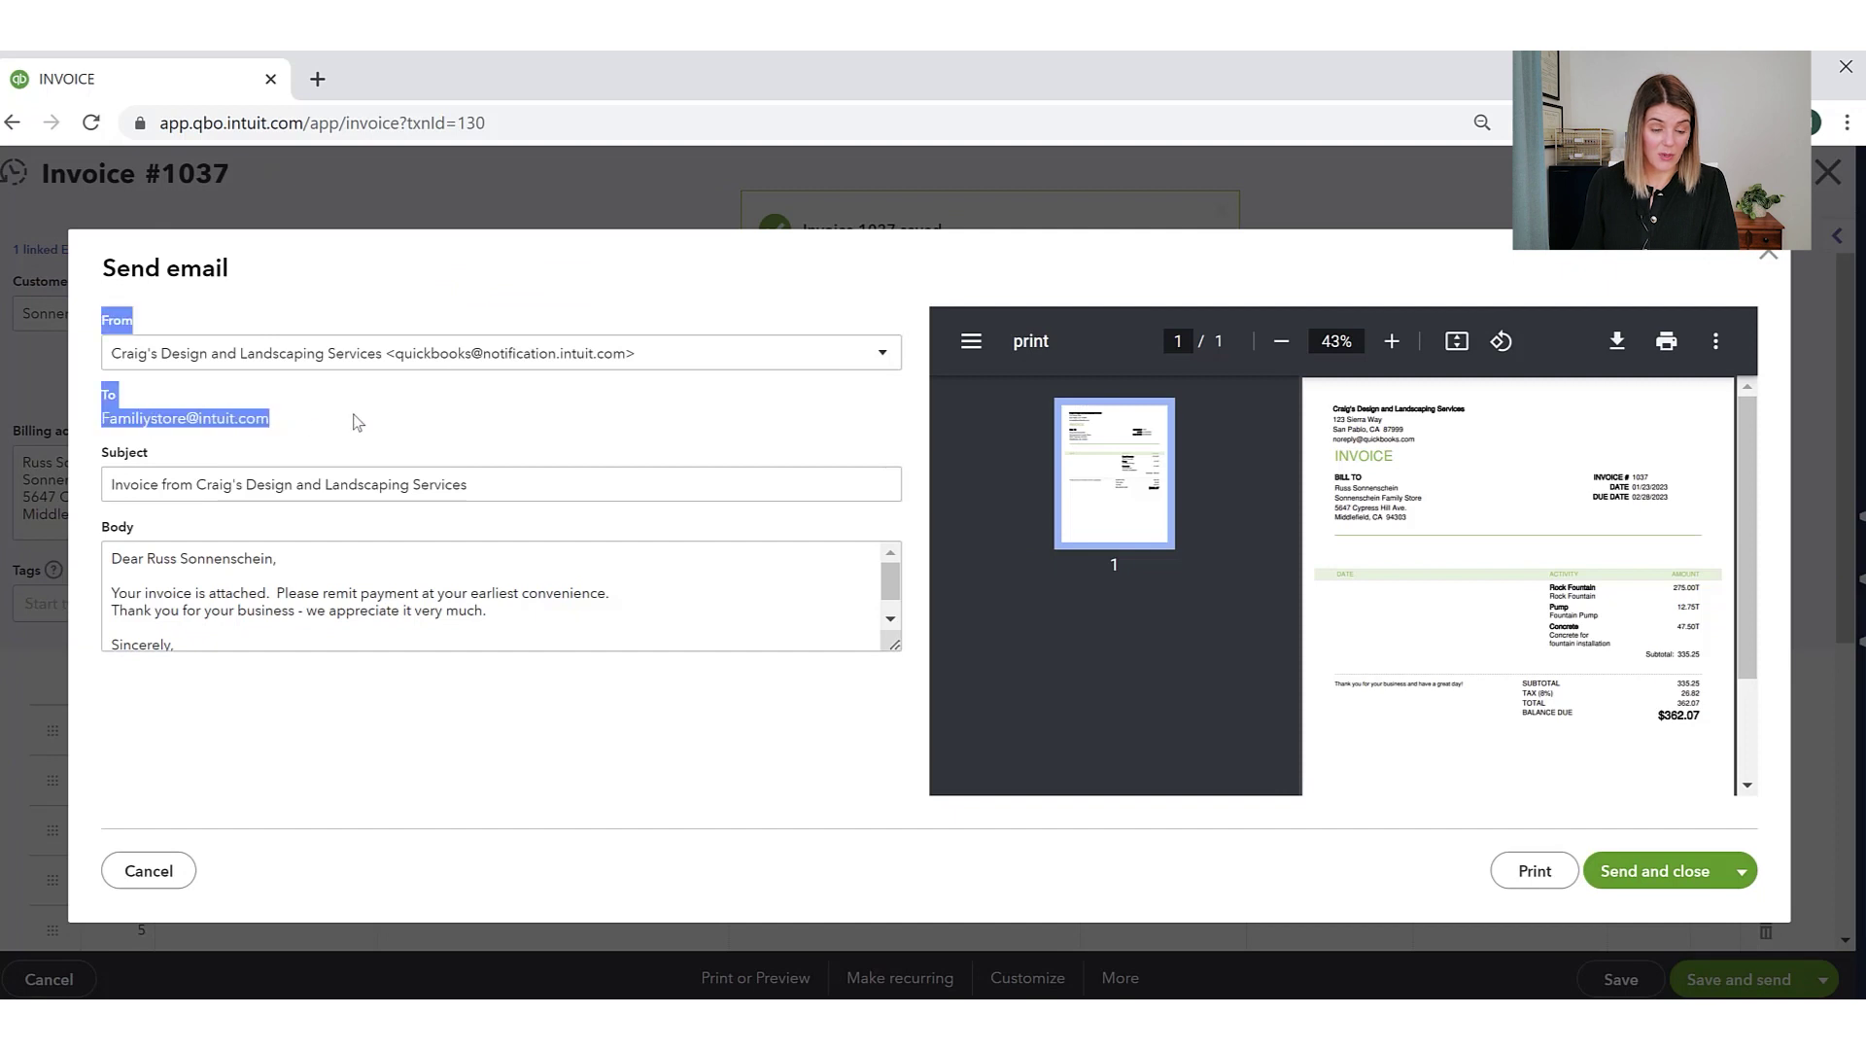
pyautogui.click(241, 588)
pyautogui.hotkey('ctrl', 'a')
pyautogui.click(519, 609)
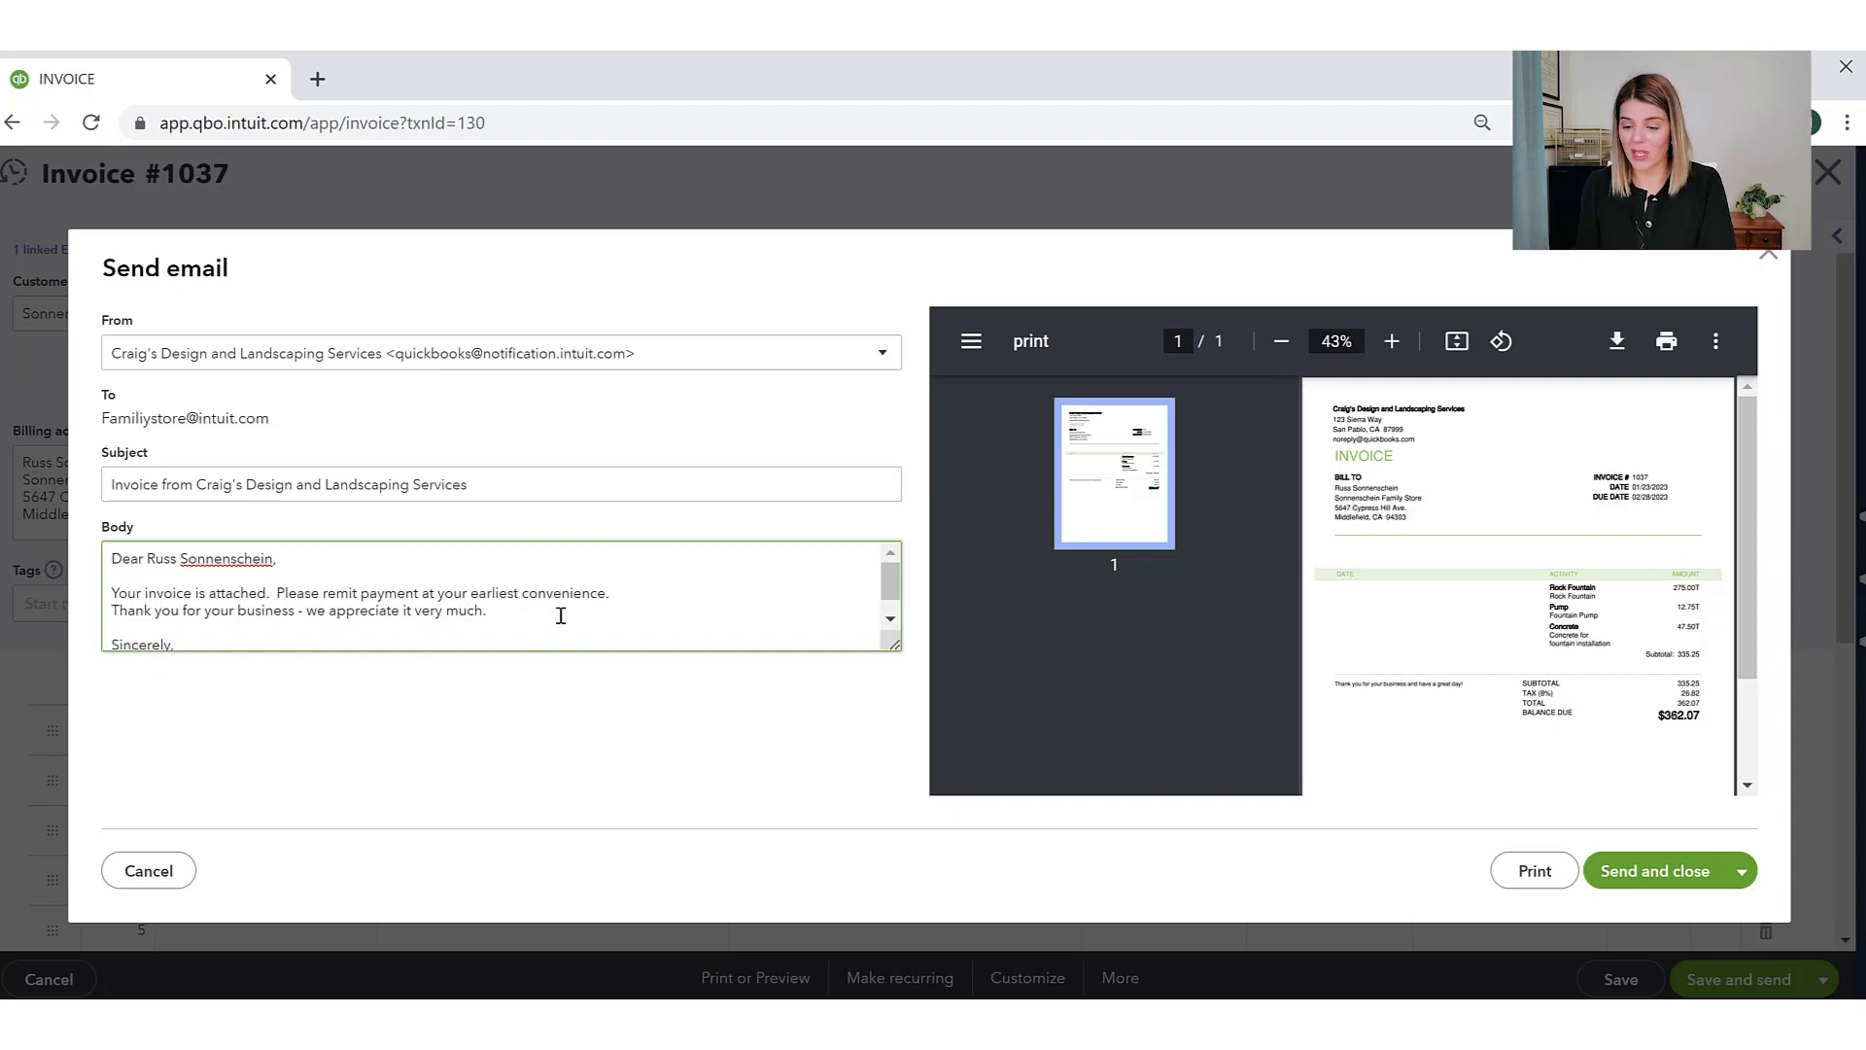
pyautogui.click(560, 615)
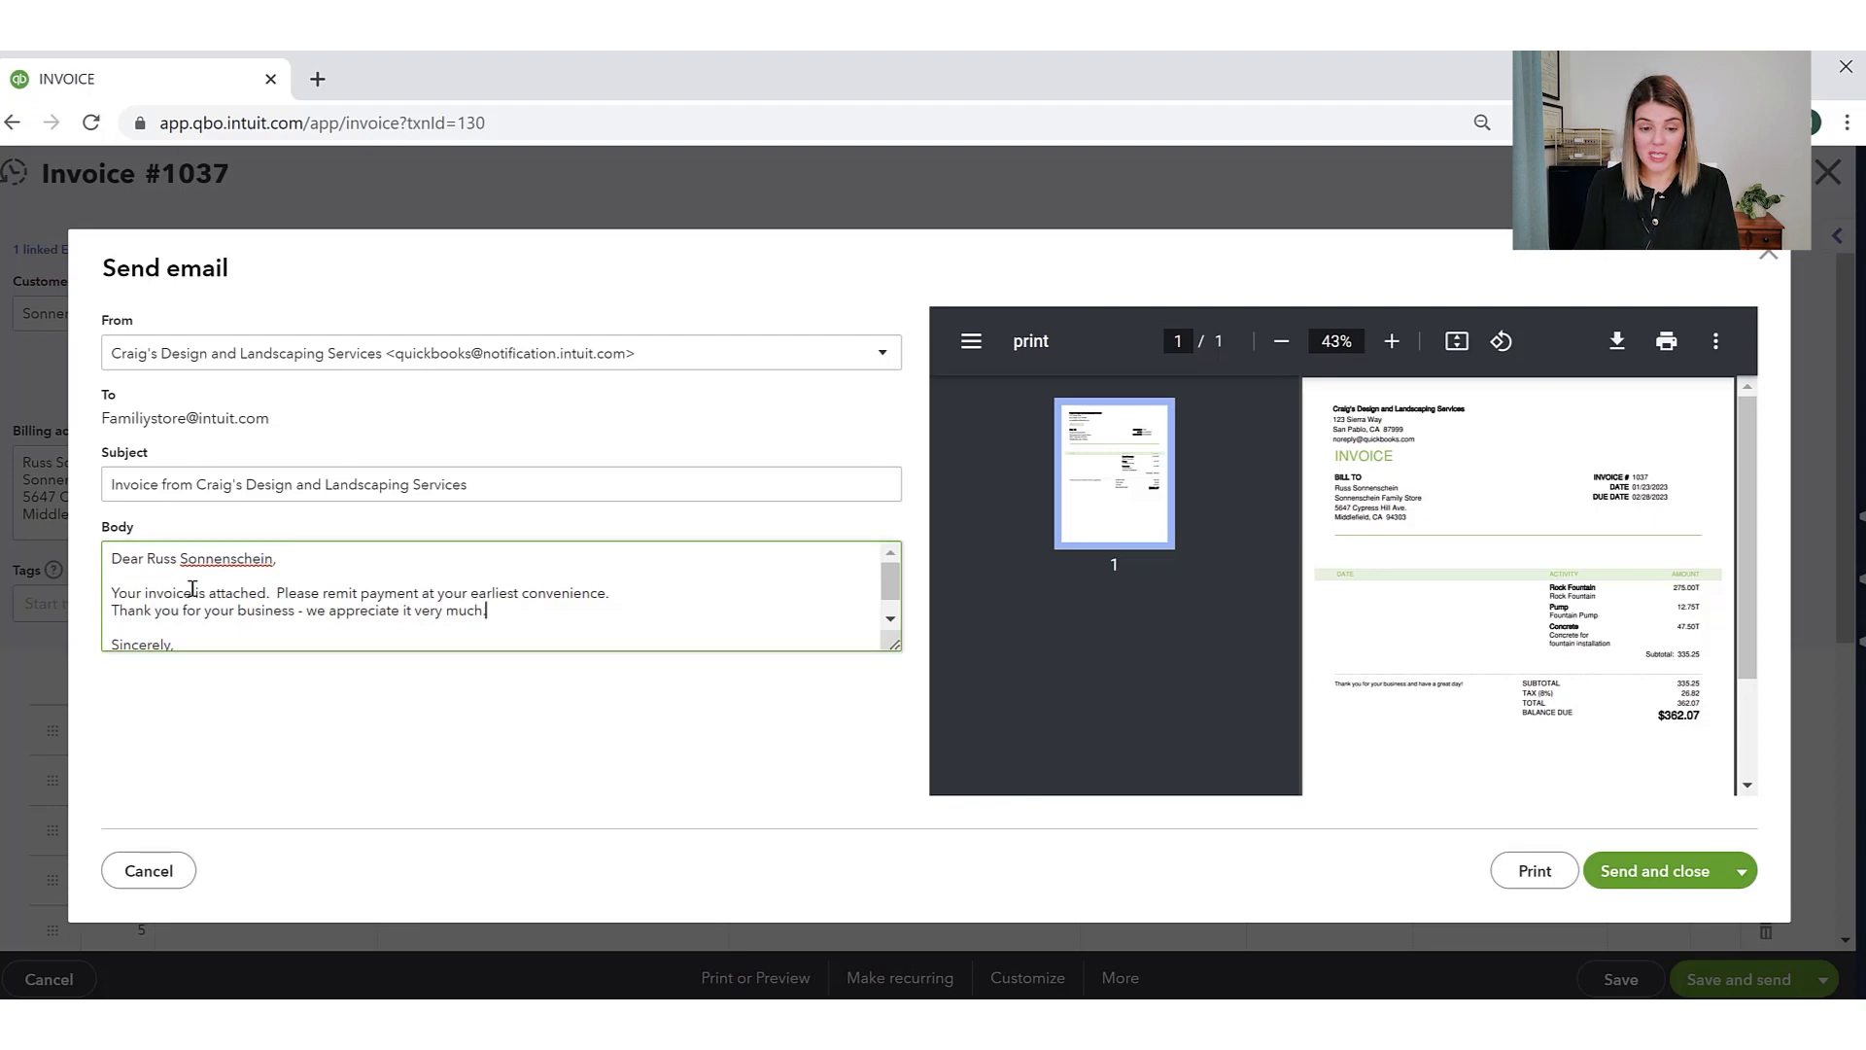
pyautogui.click(1771, 256)
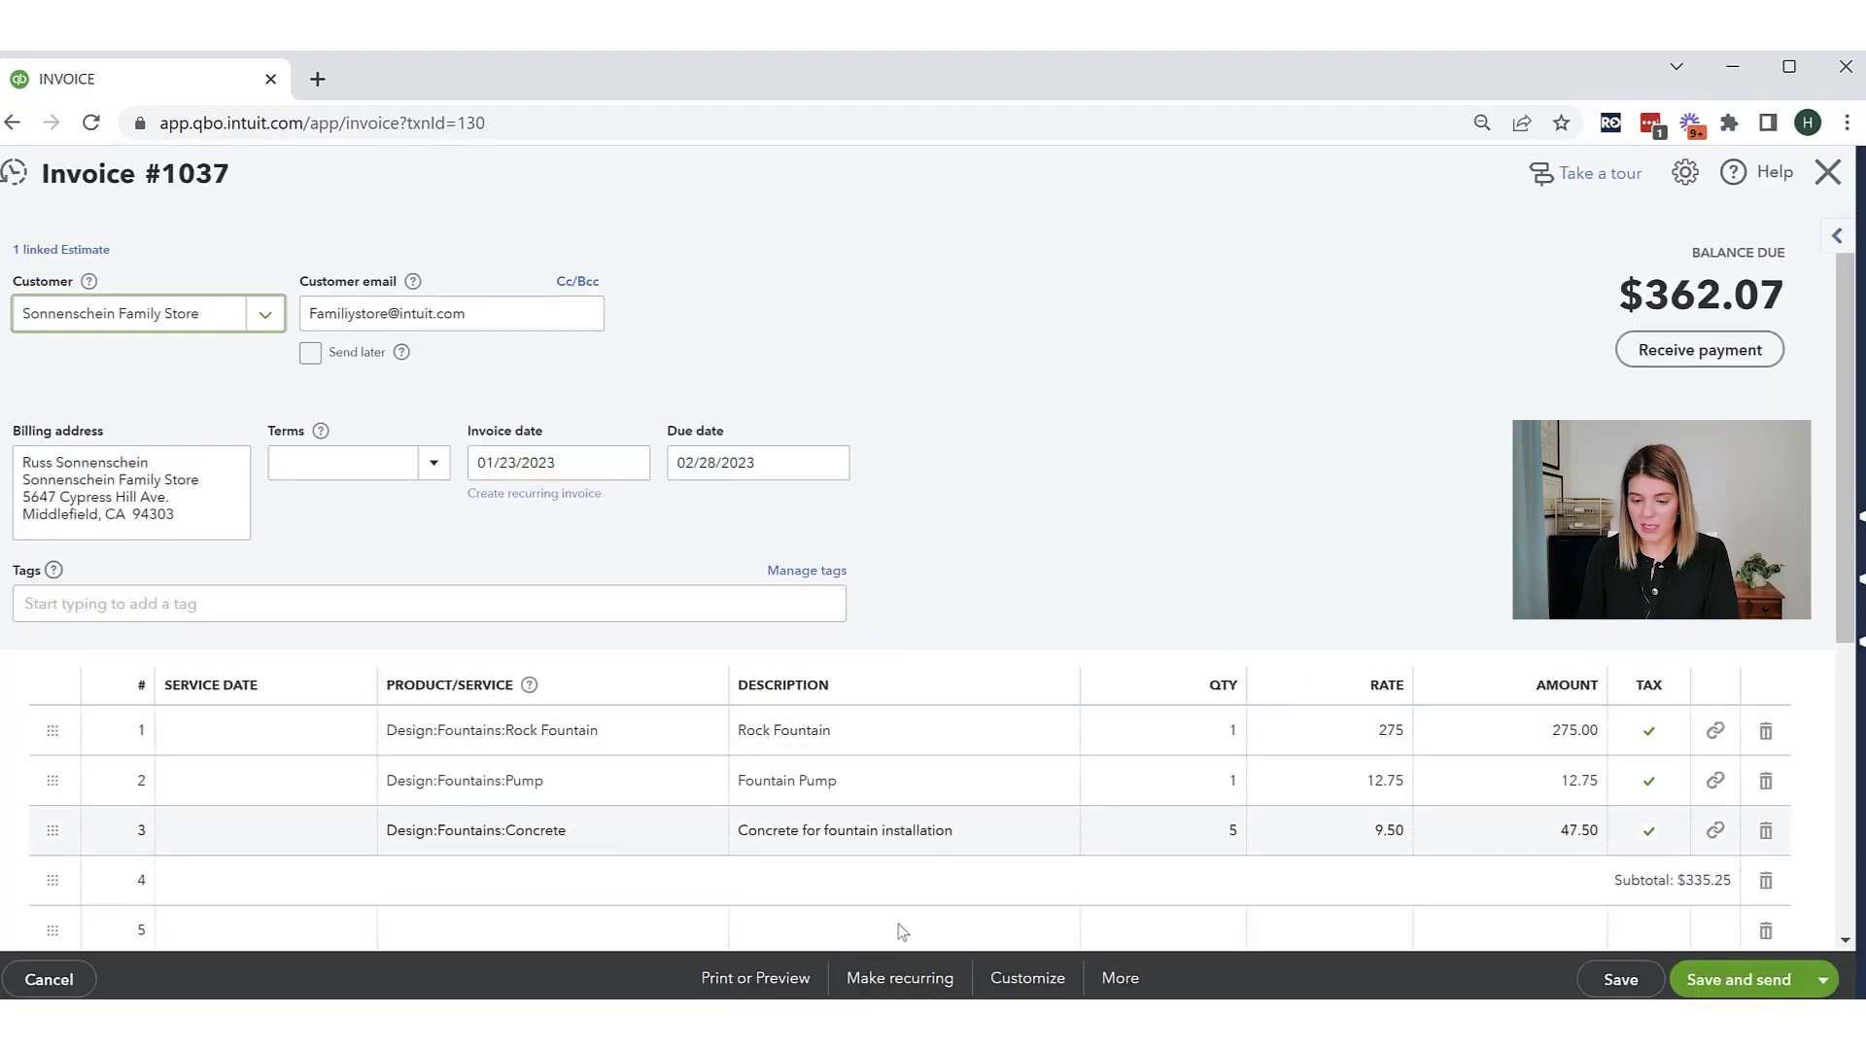
# Open the form style editor from the invoice and look through the email settings, including summarized details, PDF attachment and the standard message
pyautogui.click(1016, 979)
pyautogui.click(1030, 902)
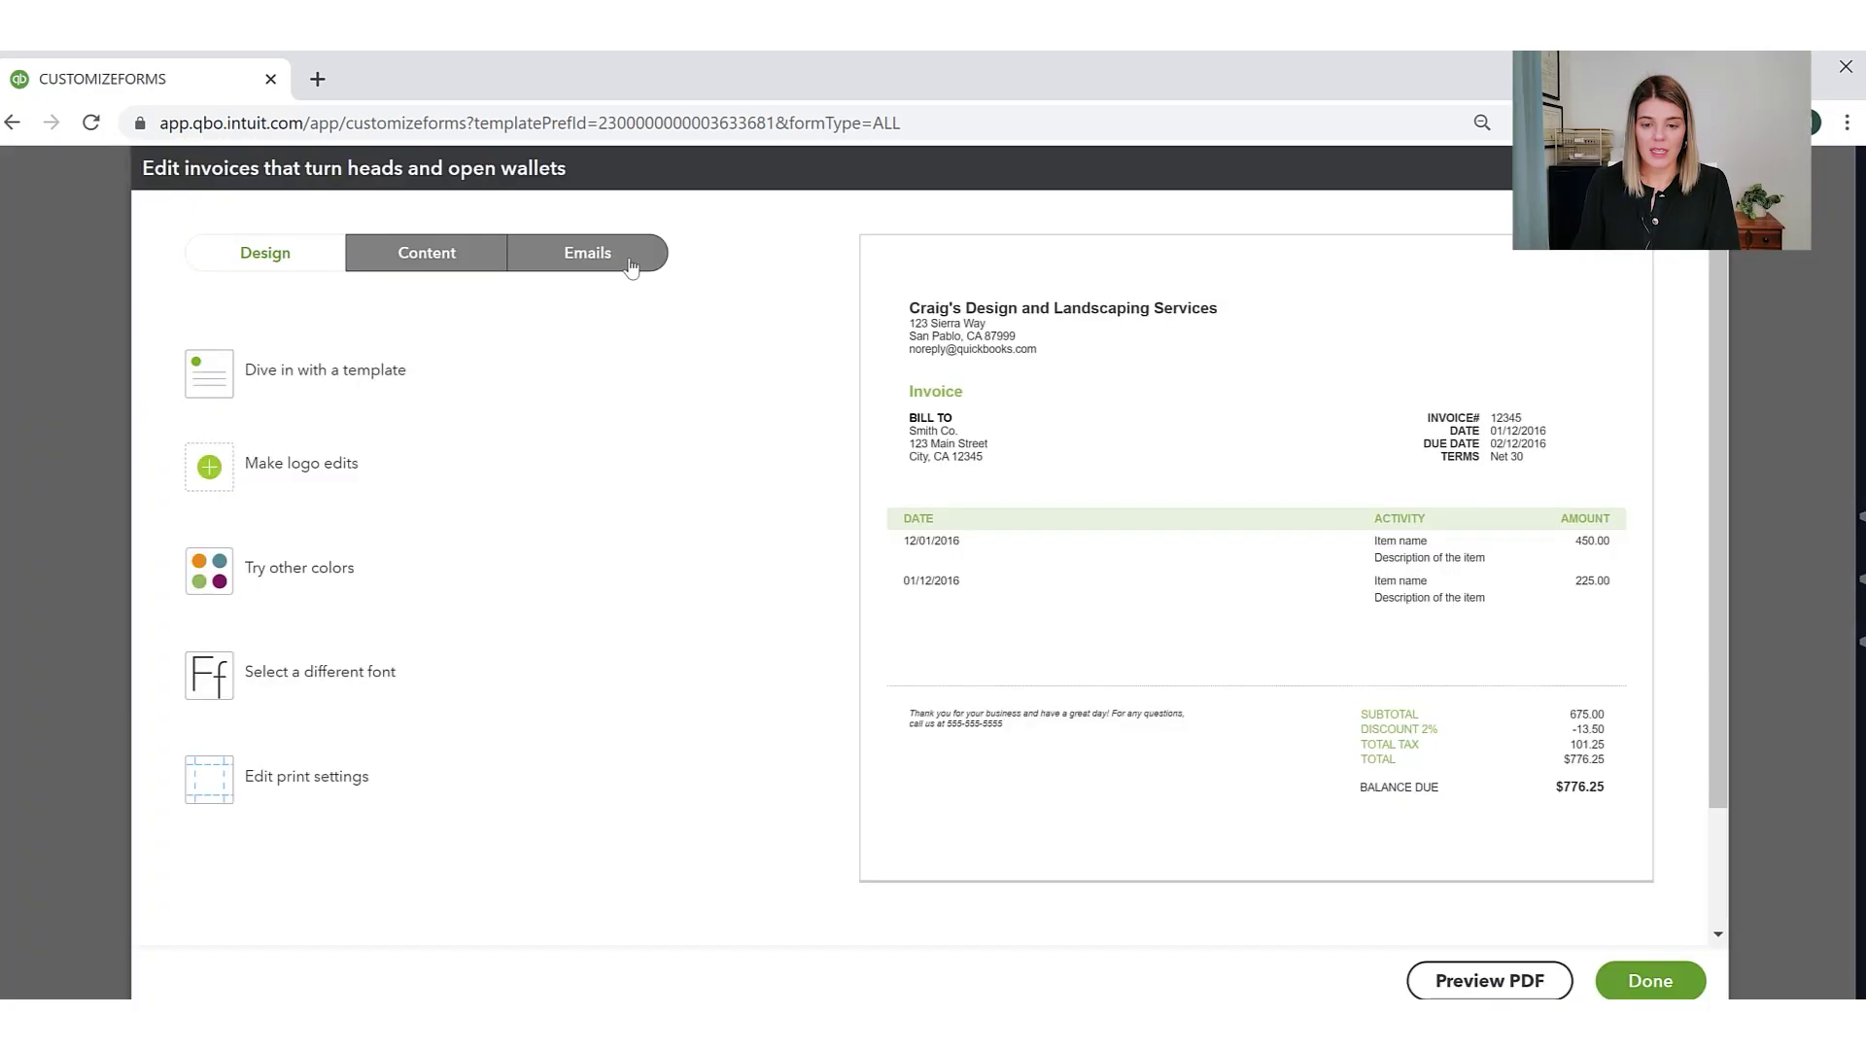
pyautogui.click(631, 258)
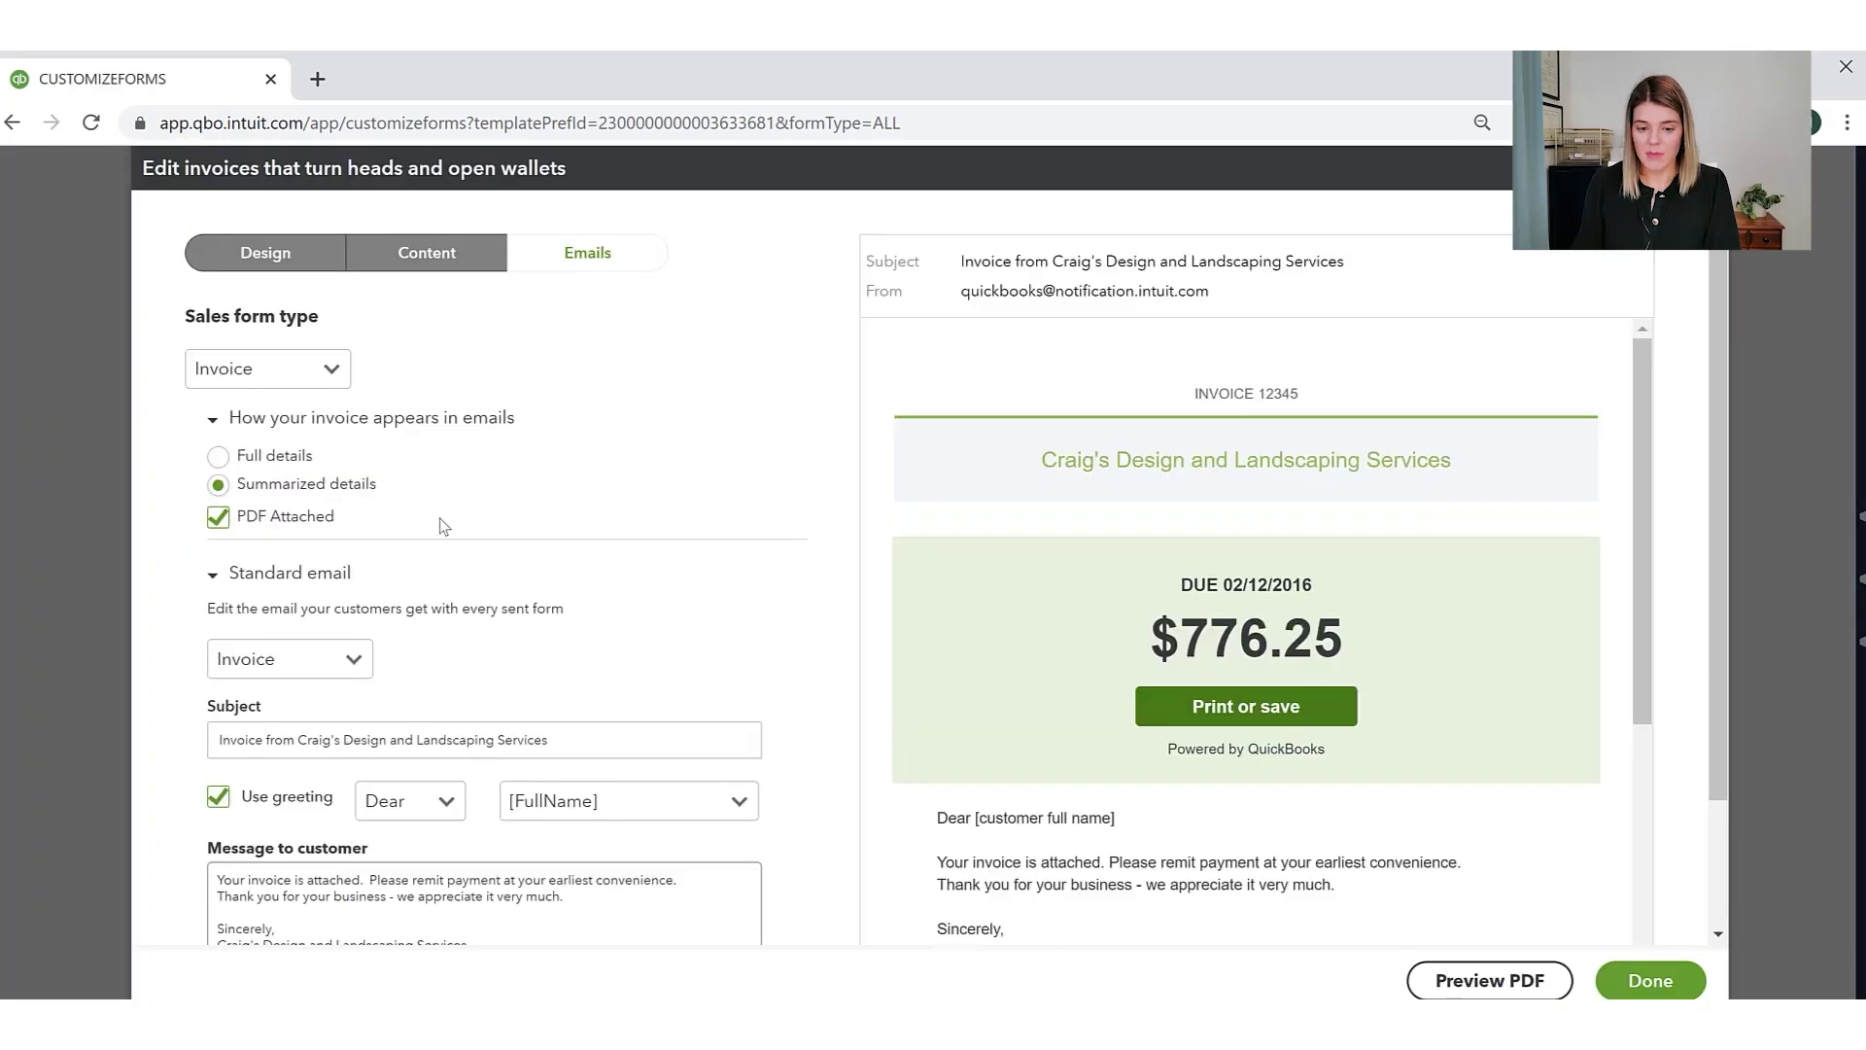
pyautogui.scroll(-2, 444, 526)
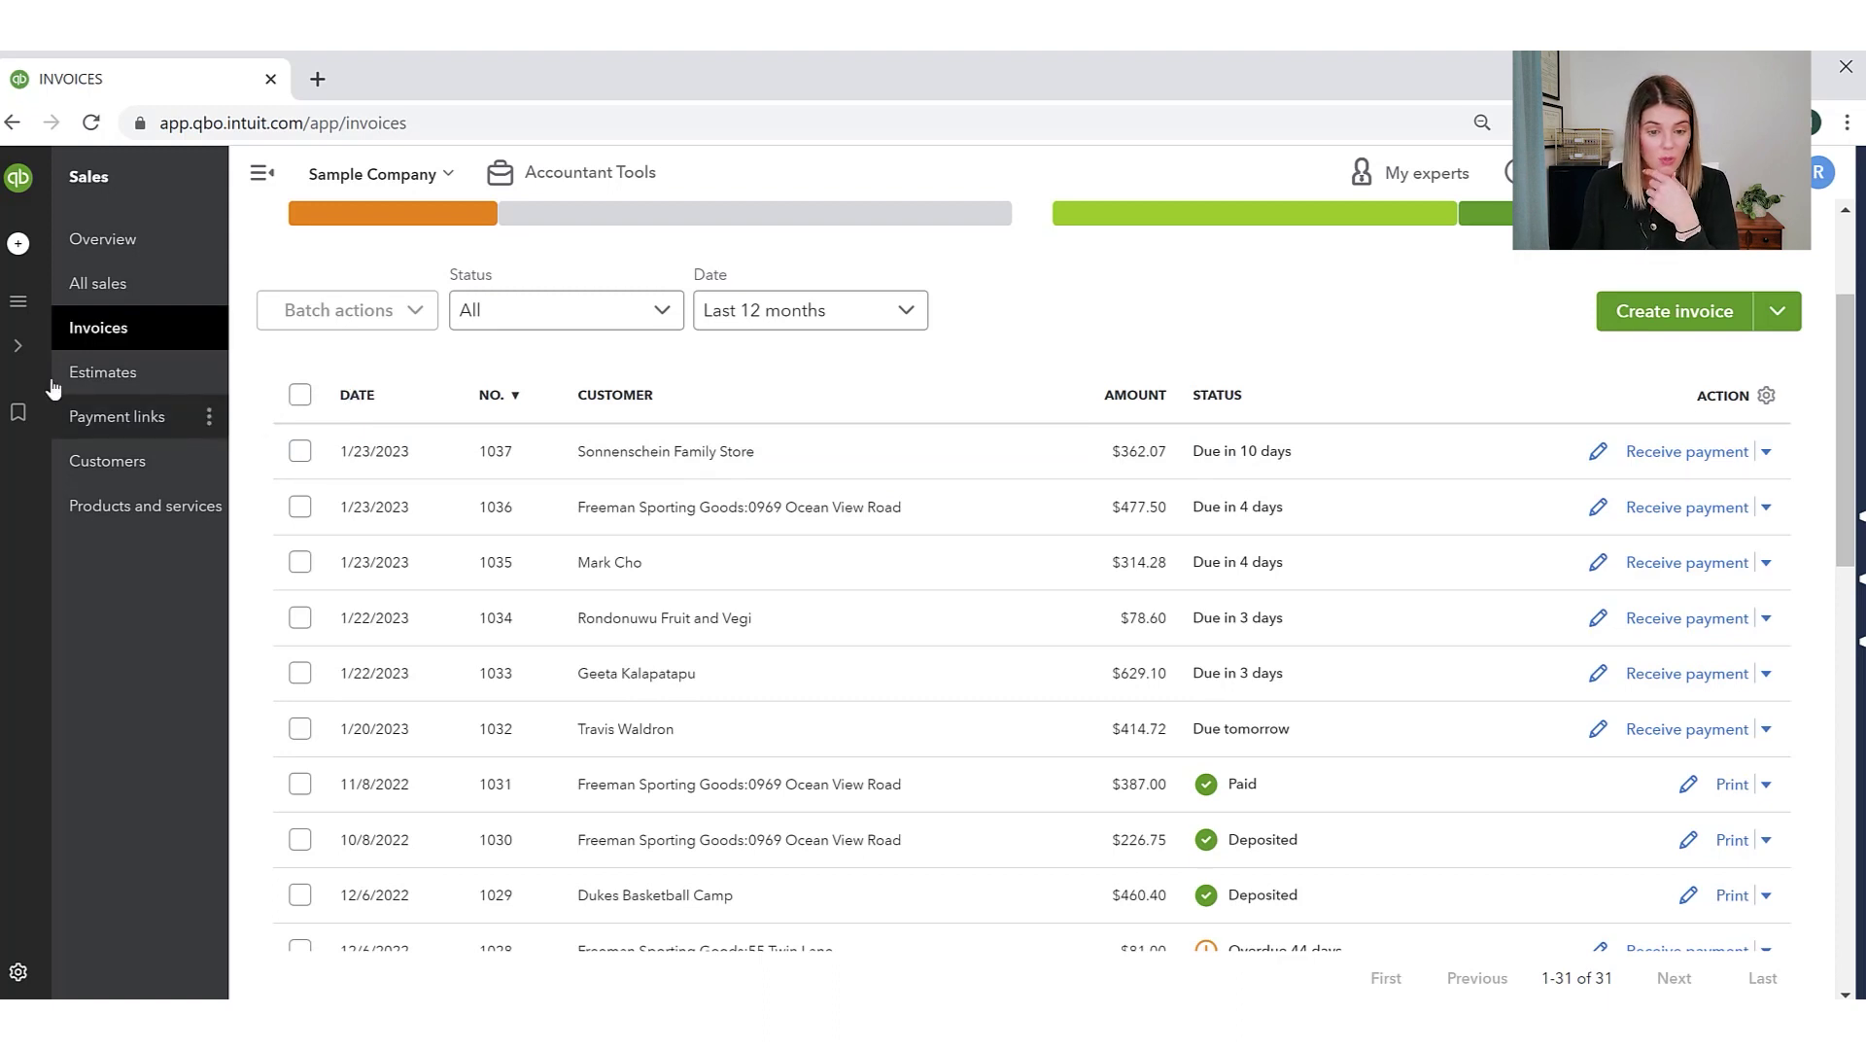
# Open the Checking account's bank transactions for review and expand the 01/21/2023 received amount of $103.55 to view its suggested match
pyautogui.moveTo(33, 355)
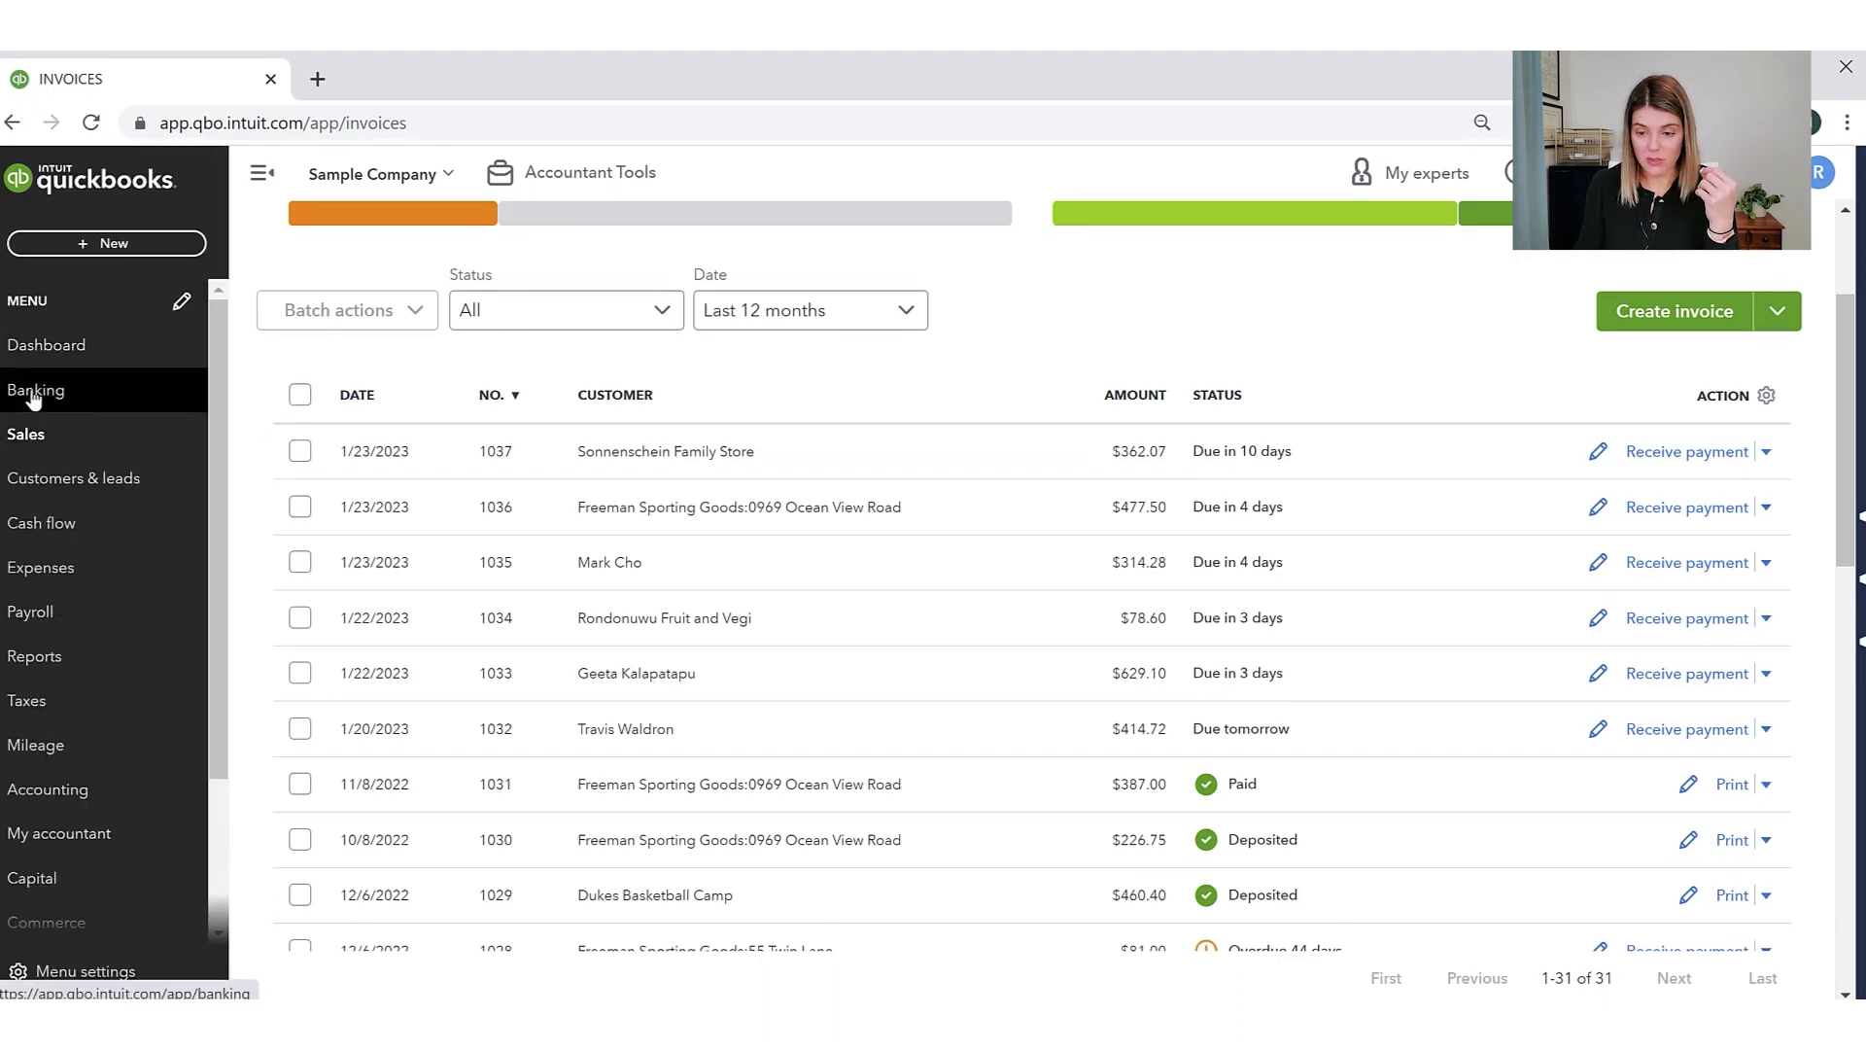
pyautogui.click(34, 391)
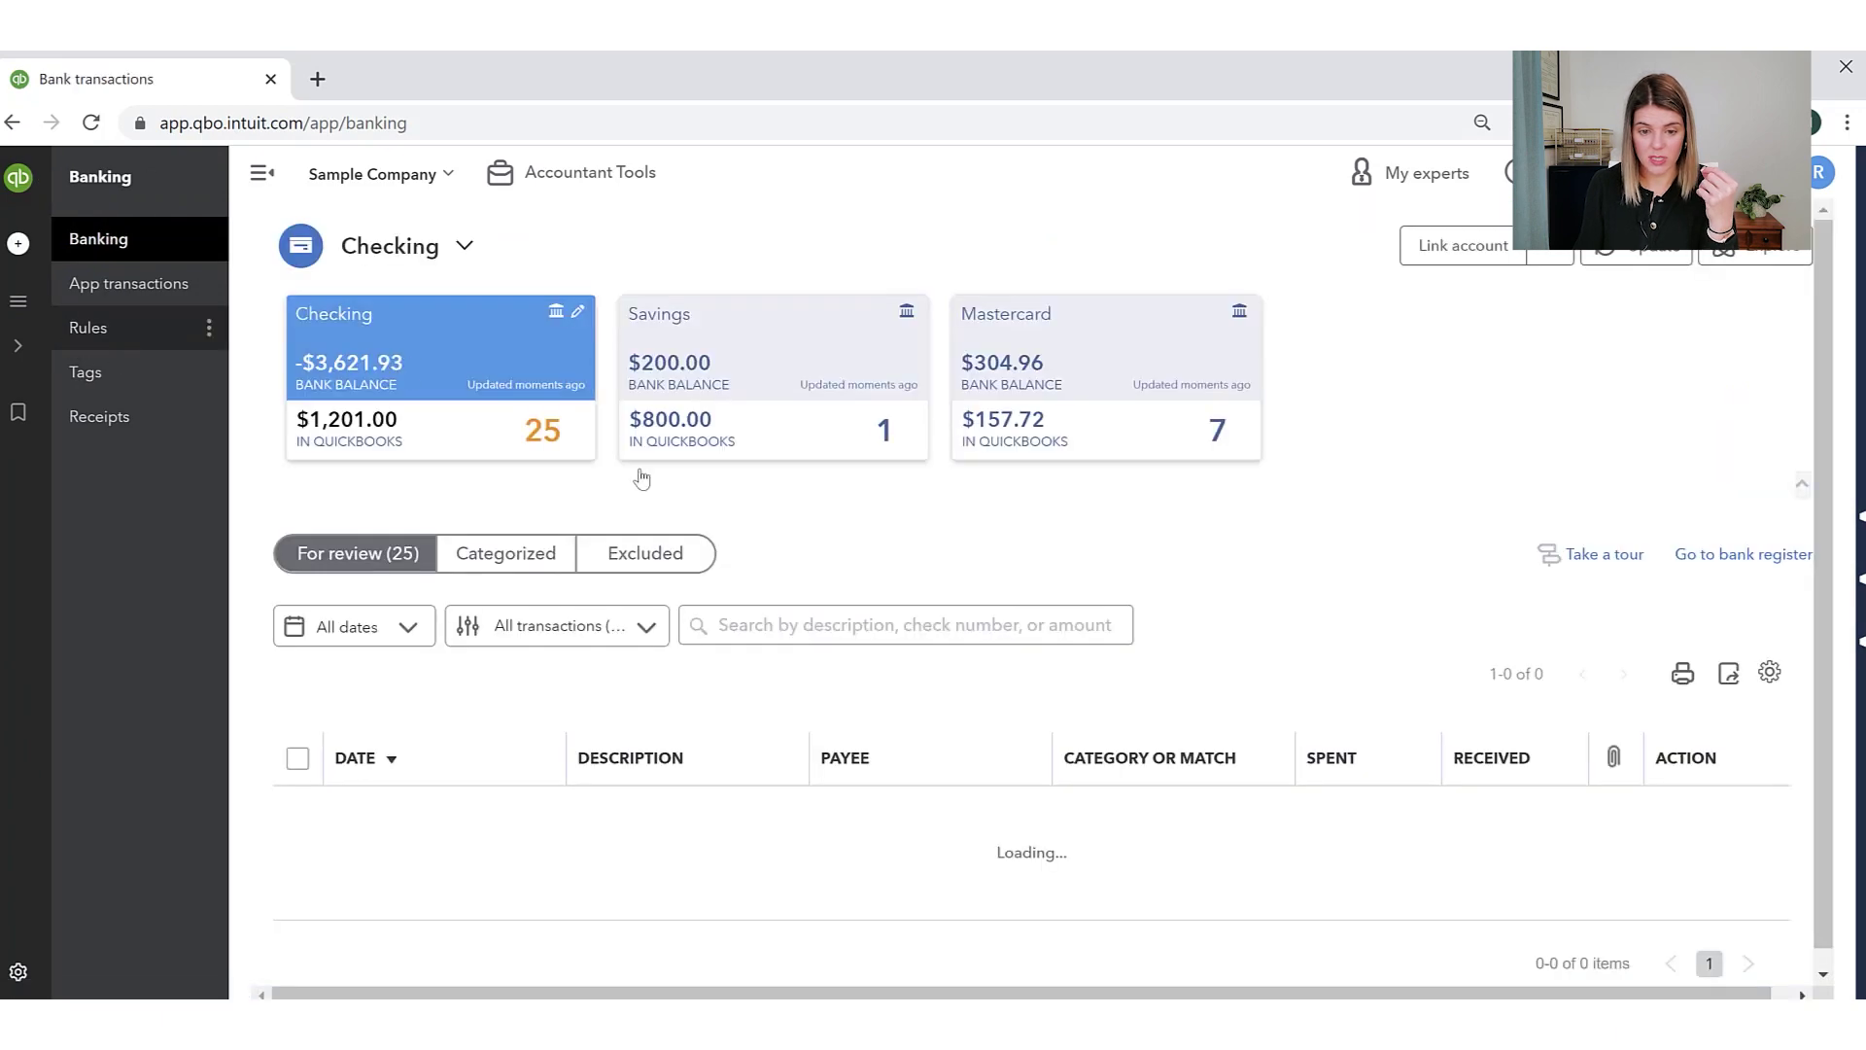
pyautogui.scroll(-3, 1200, 581)
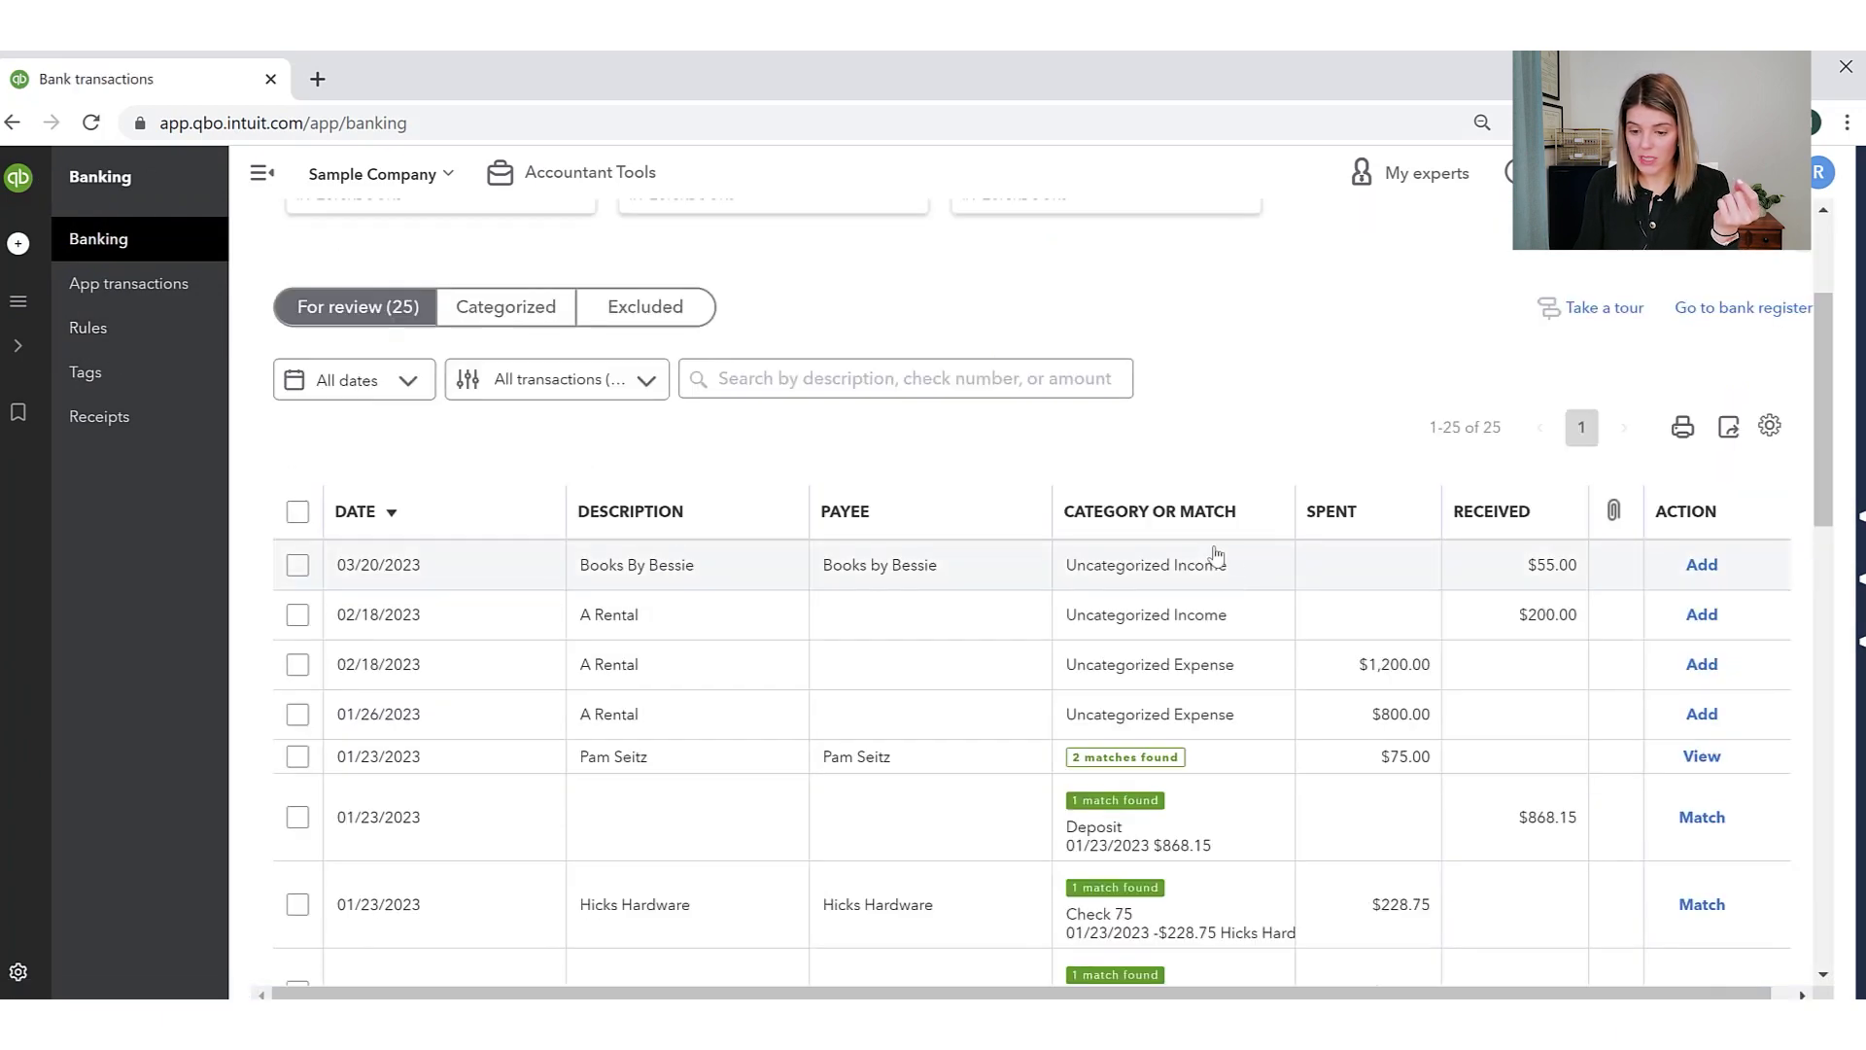
pyautogui.scroll(-4, 1370, 622)
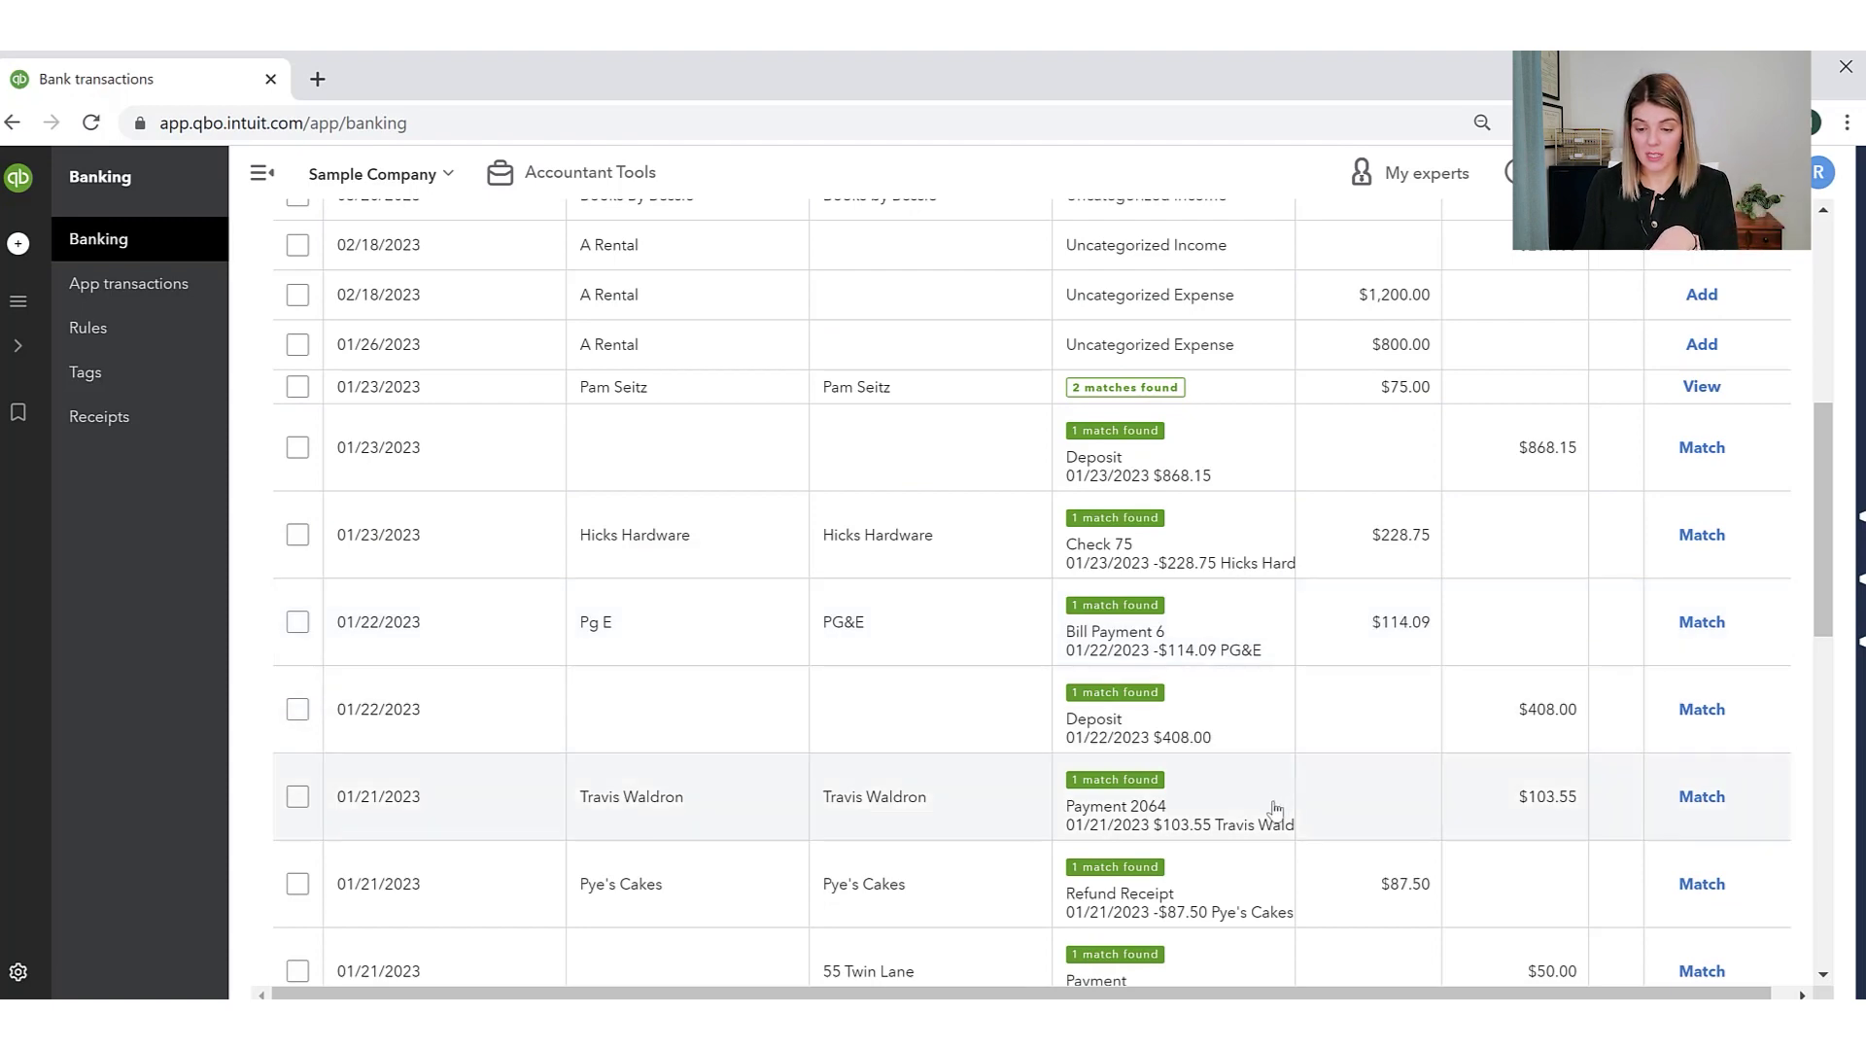
pyautogui.click(748, 804)
pyautogui.scroll(-4, 749, 804)
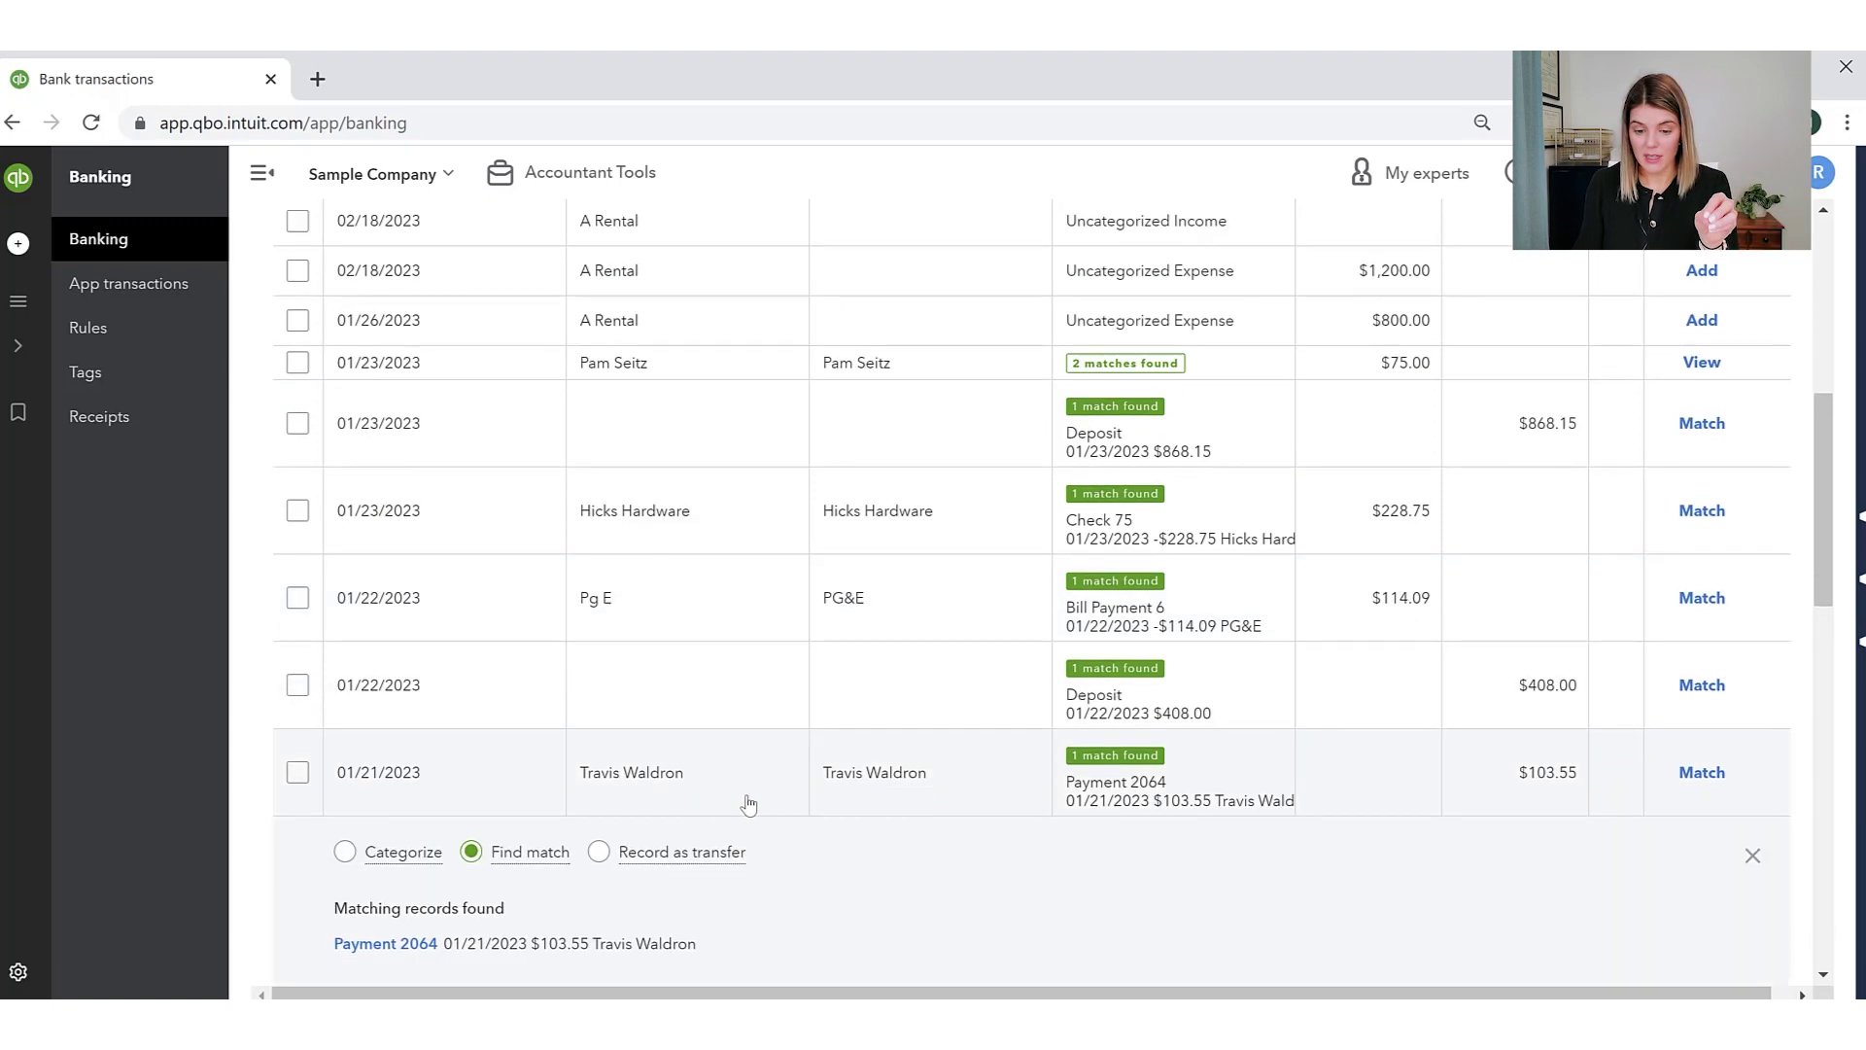
# Examine the suggested payment record and the invoice it covers, and match the $103.55 bank transaction to it
pyautogui.click(400, 598)
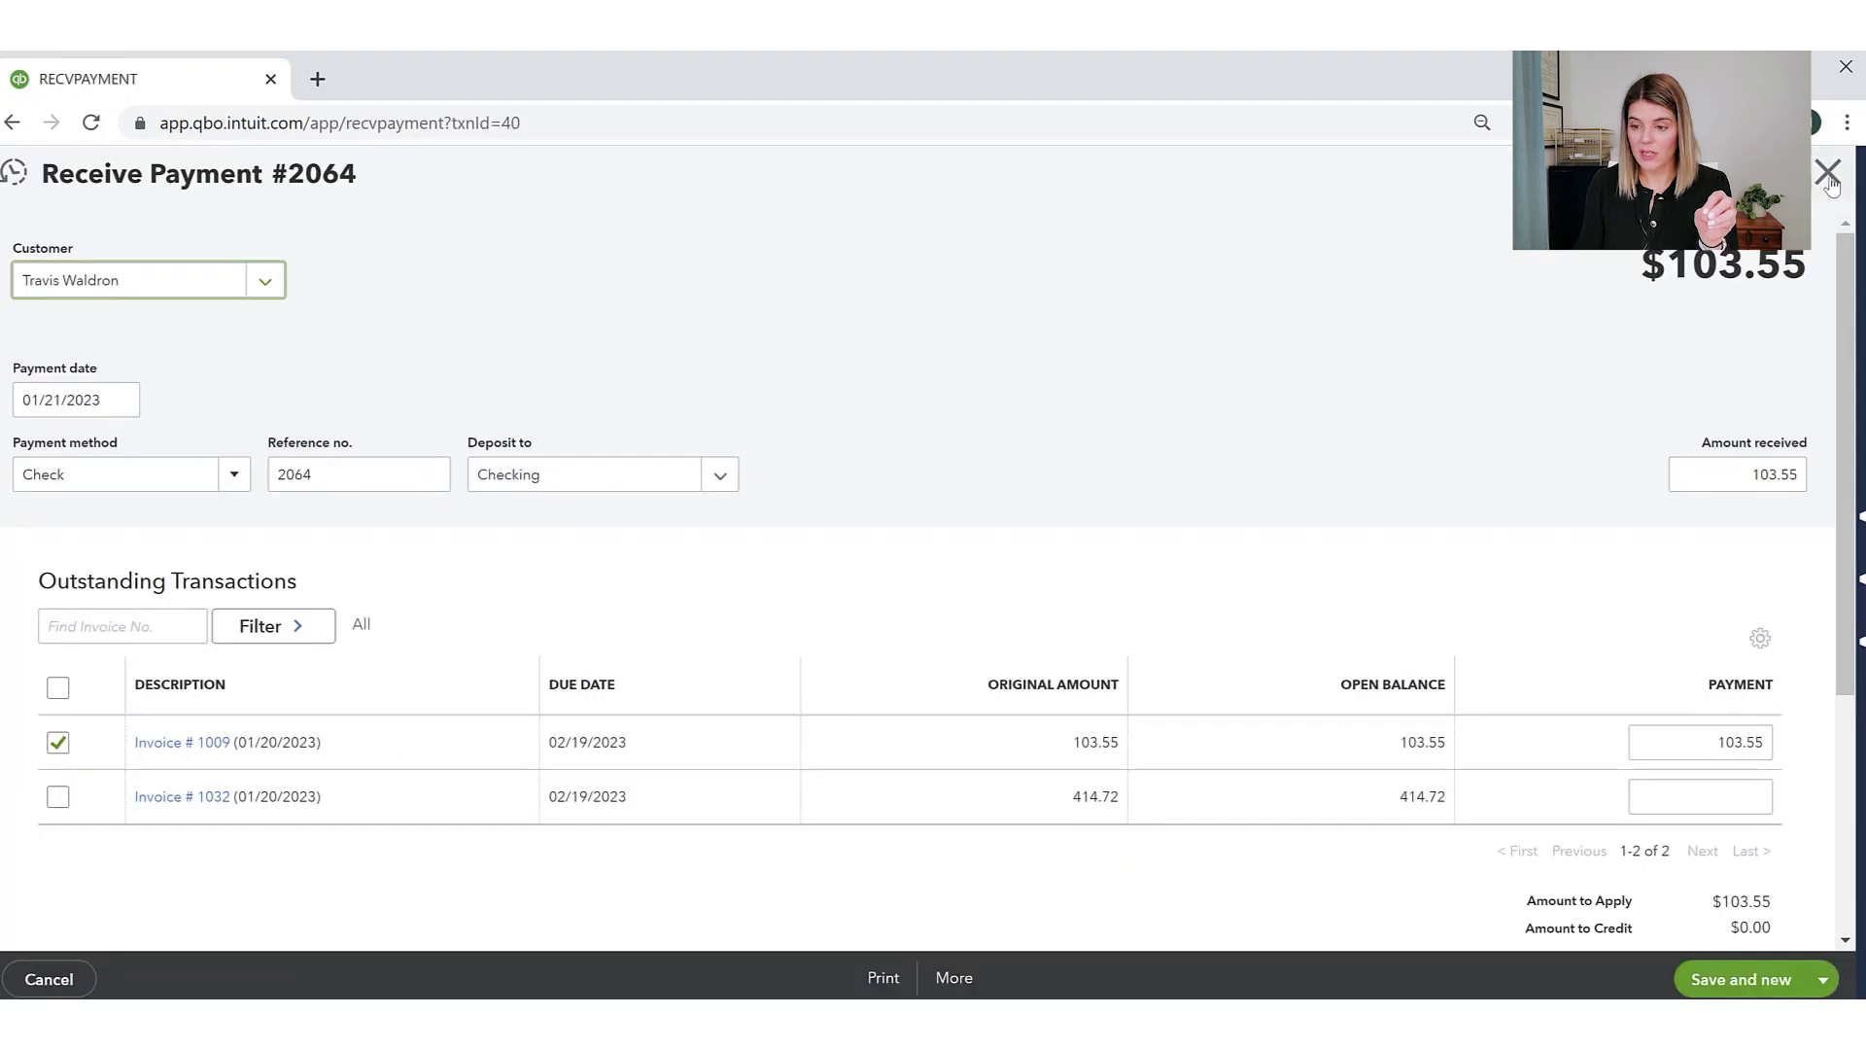
pyautogui.click(1827, 174)
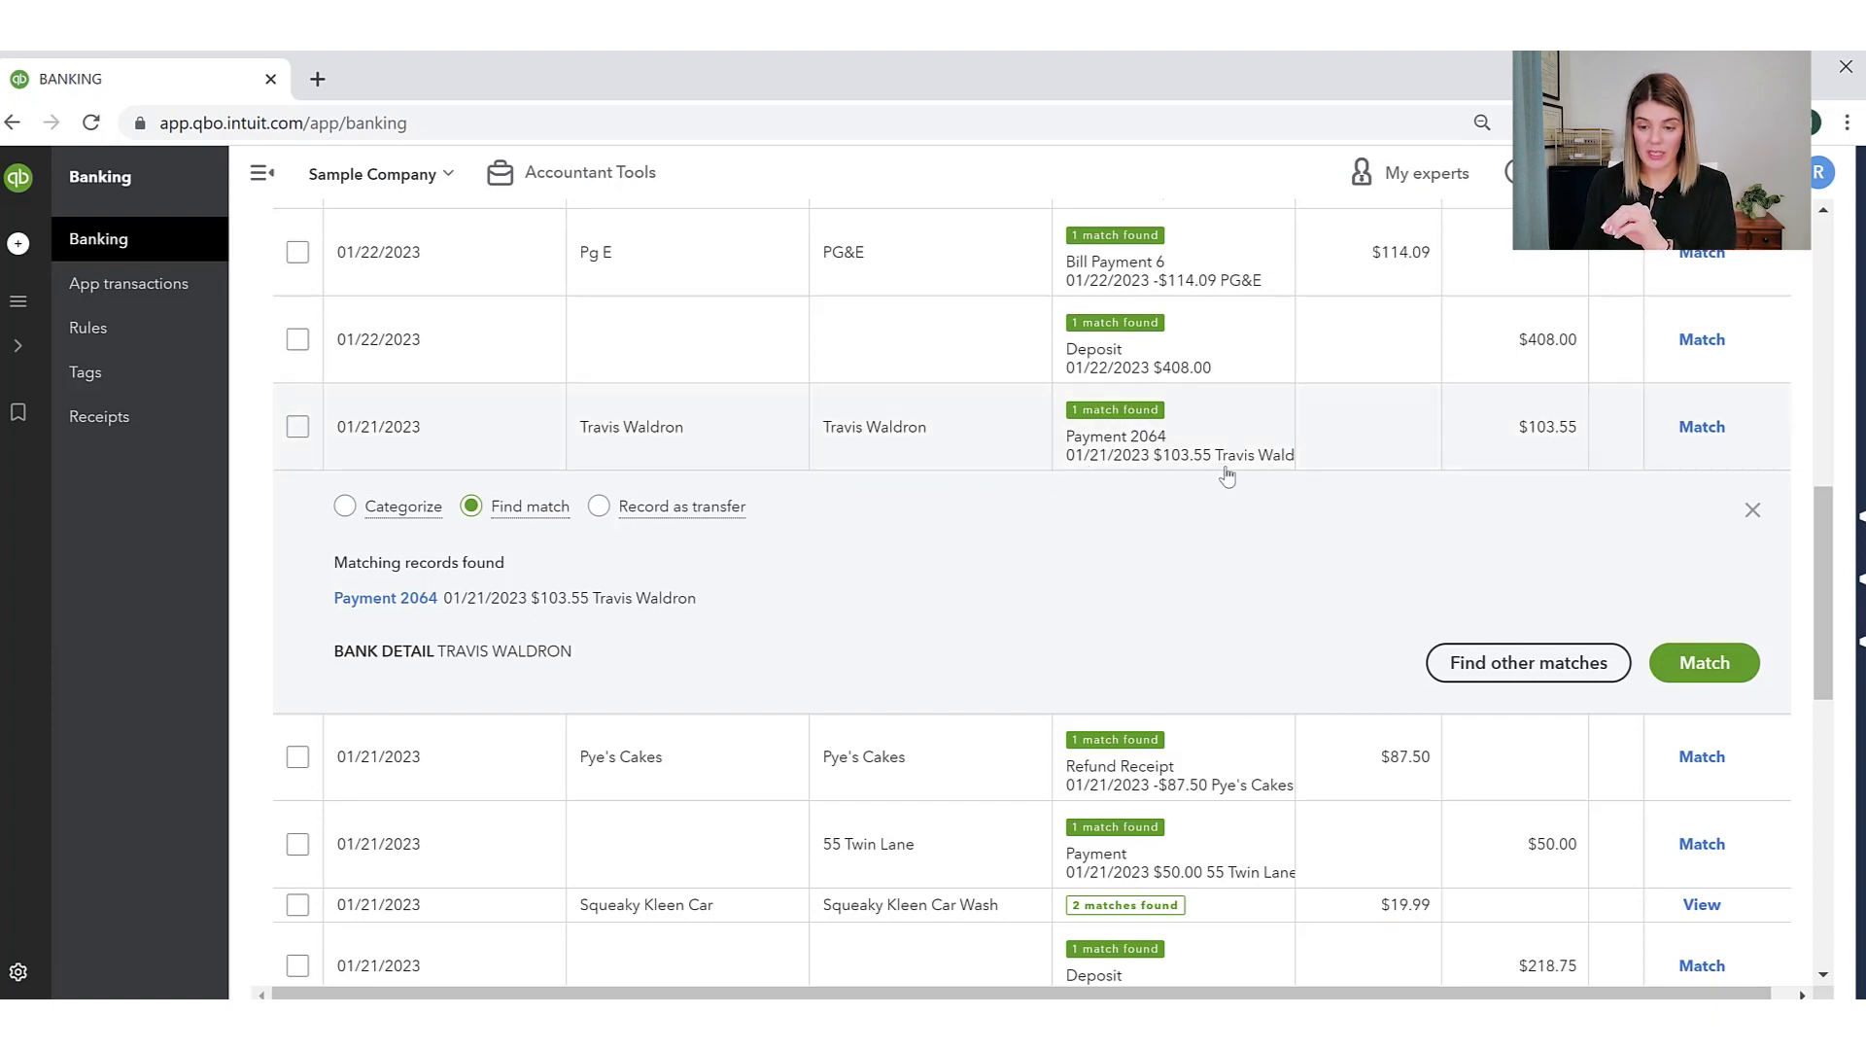
pyautogui.click(408, 605)
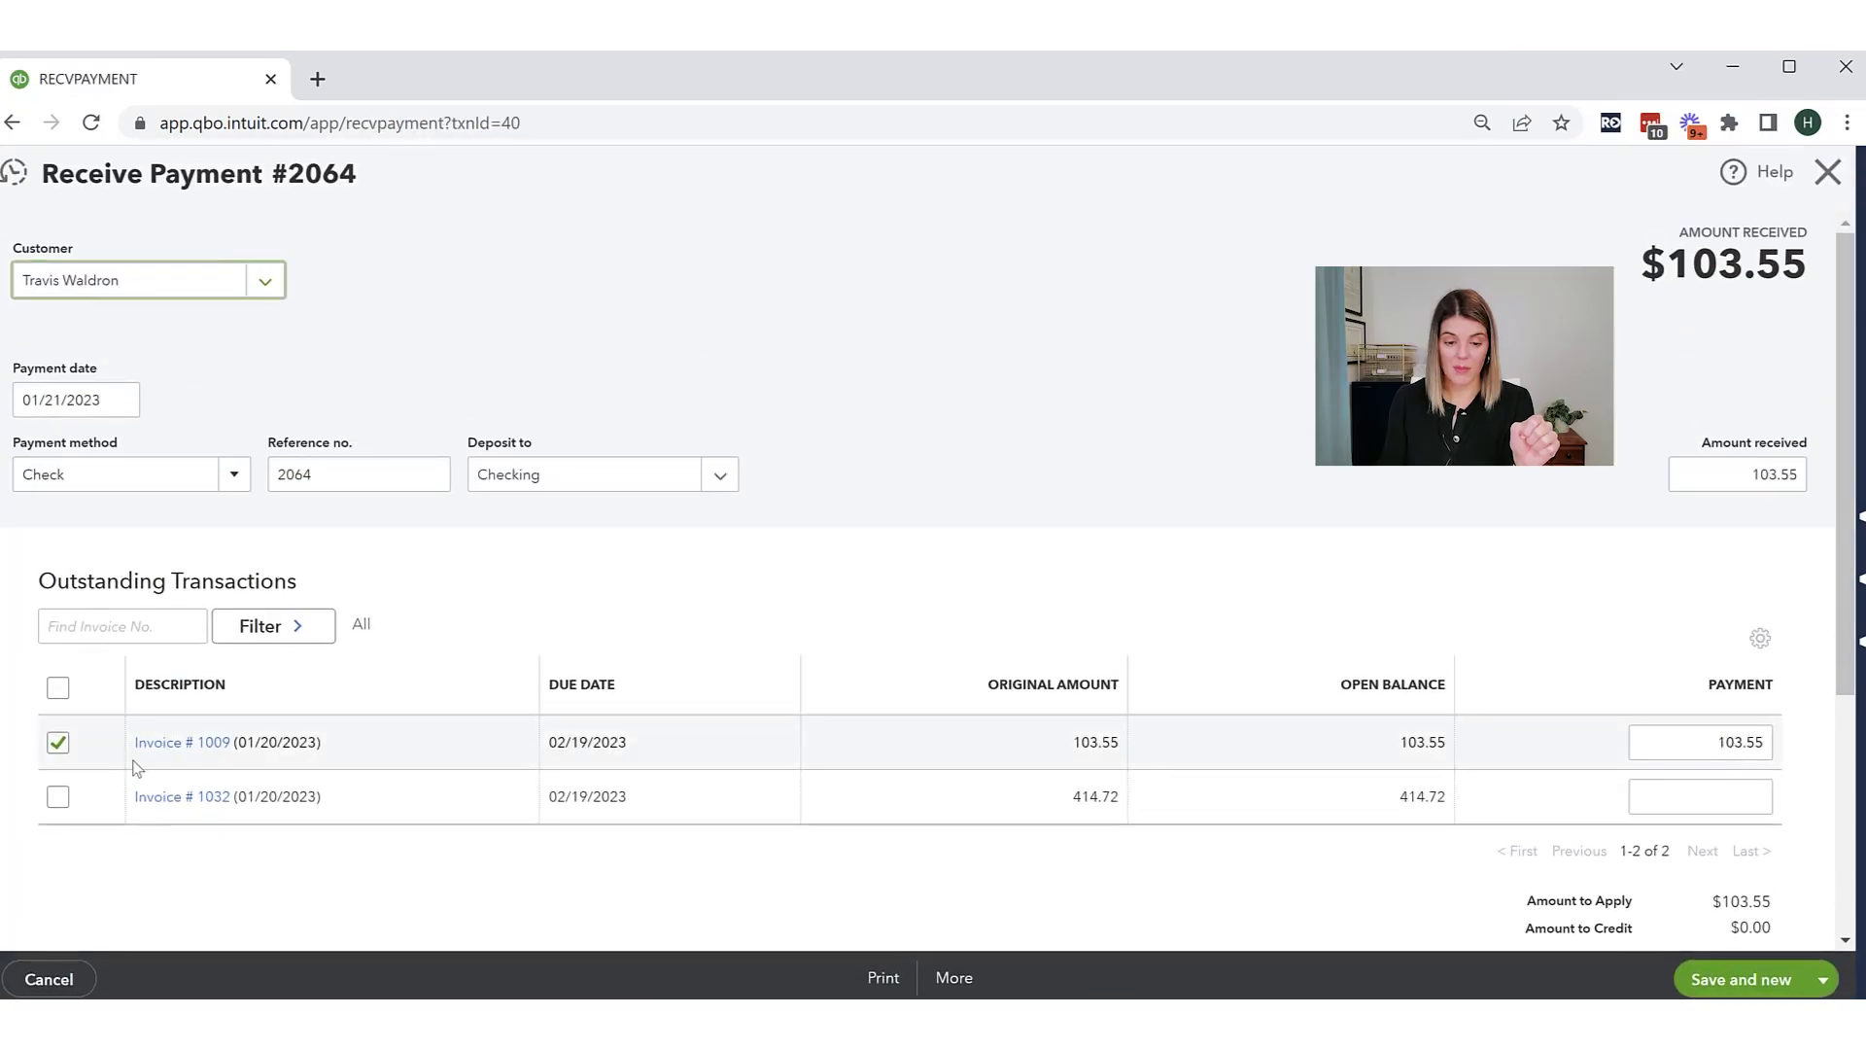
pyautogui.click(1827, 172)
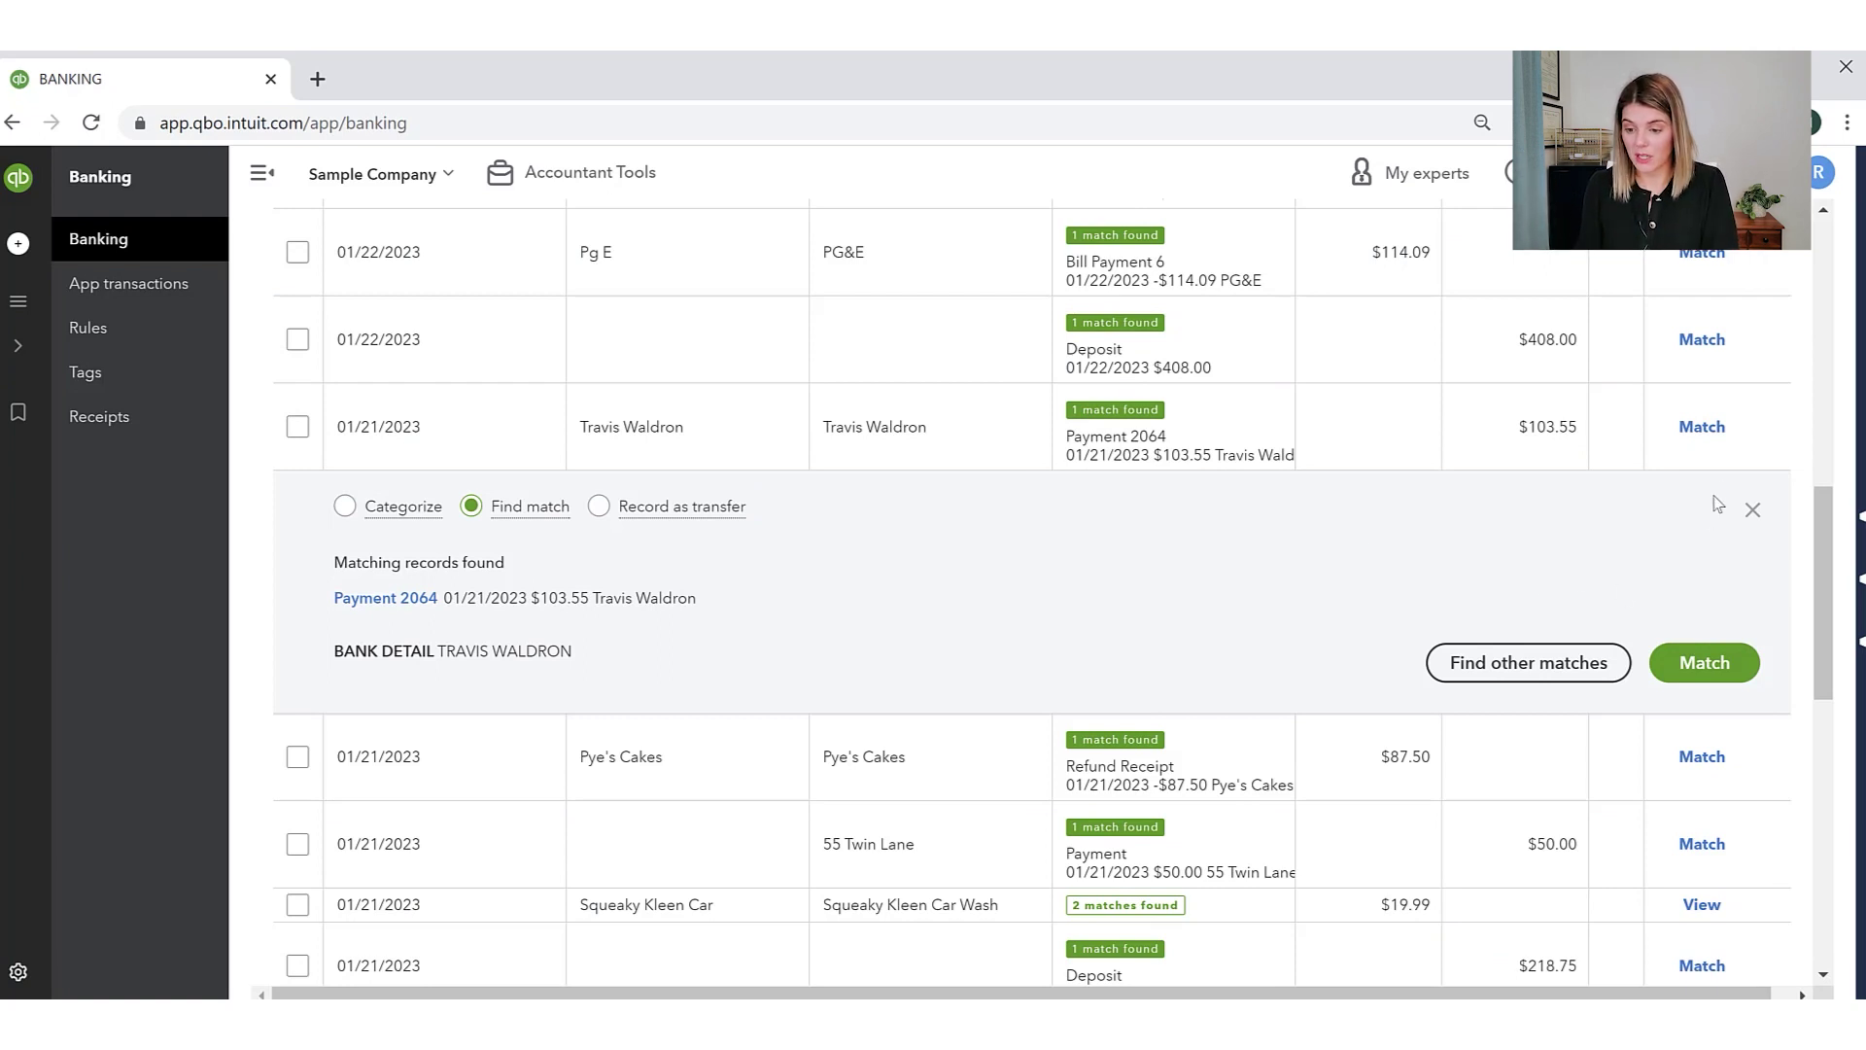
pyautogui.click(1752, 509)
pyautogui.click(1702, 427)
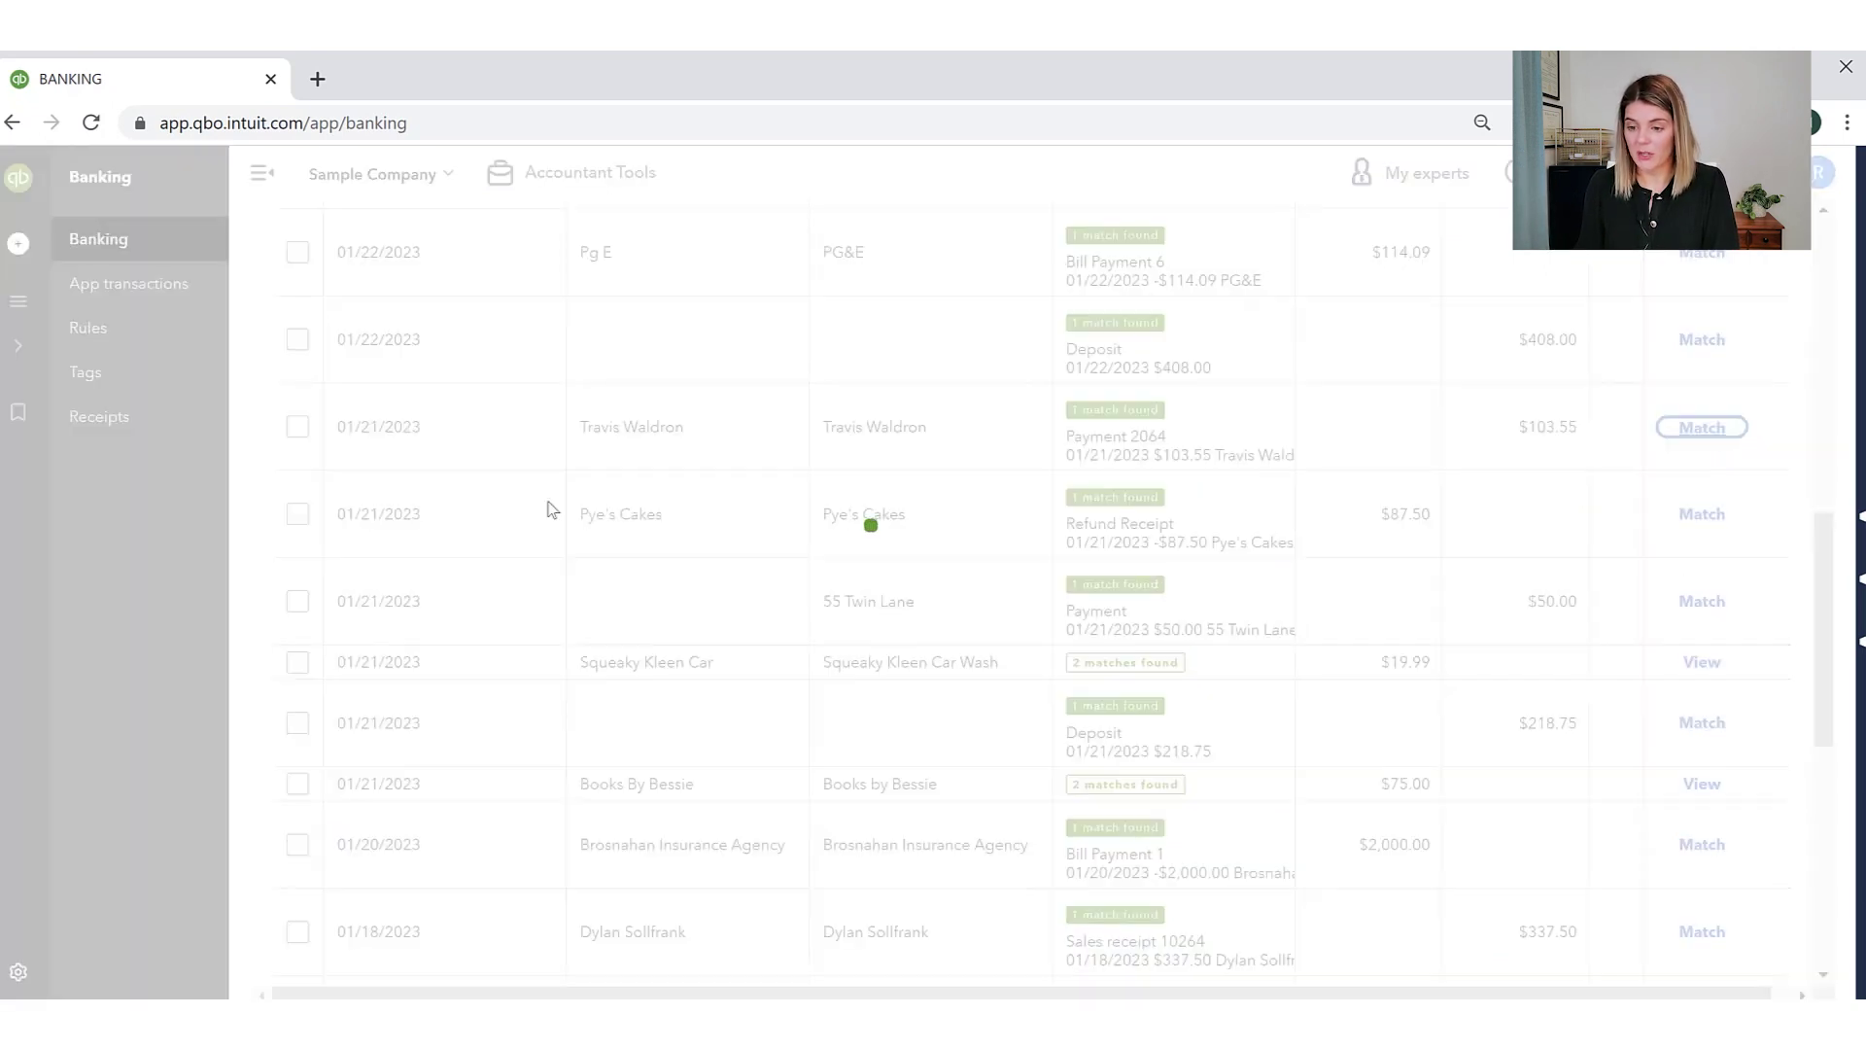
# Open the Accounts receivable aging summary report and examine its report period, aging columns and customer balances
pyautogui.moveTo(23, 266)
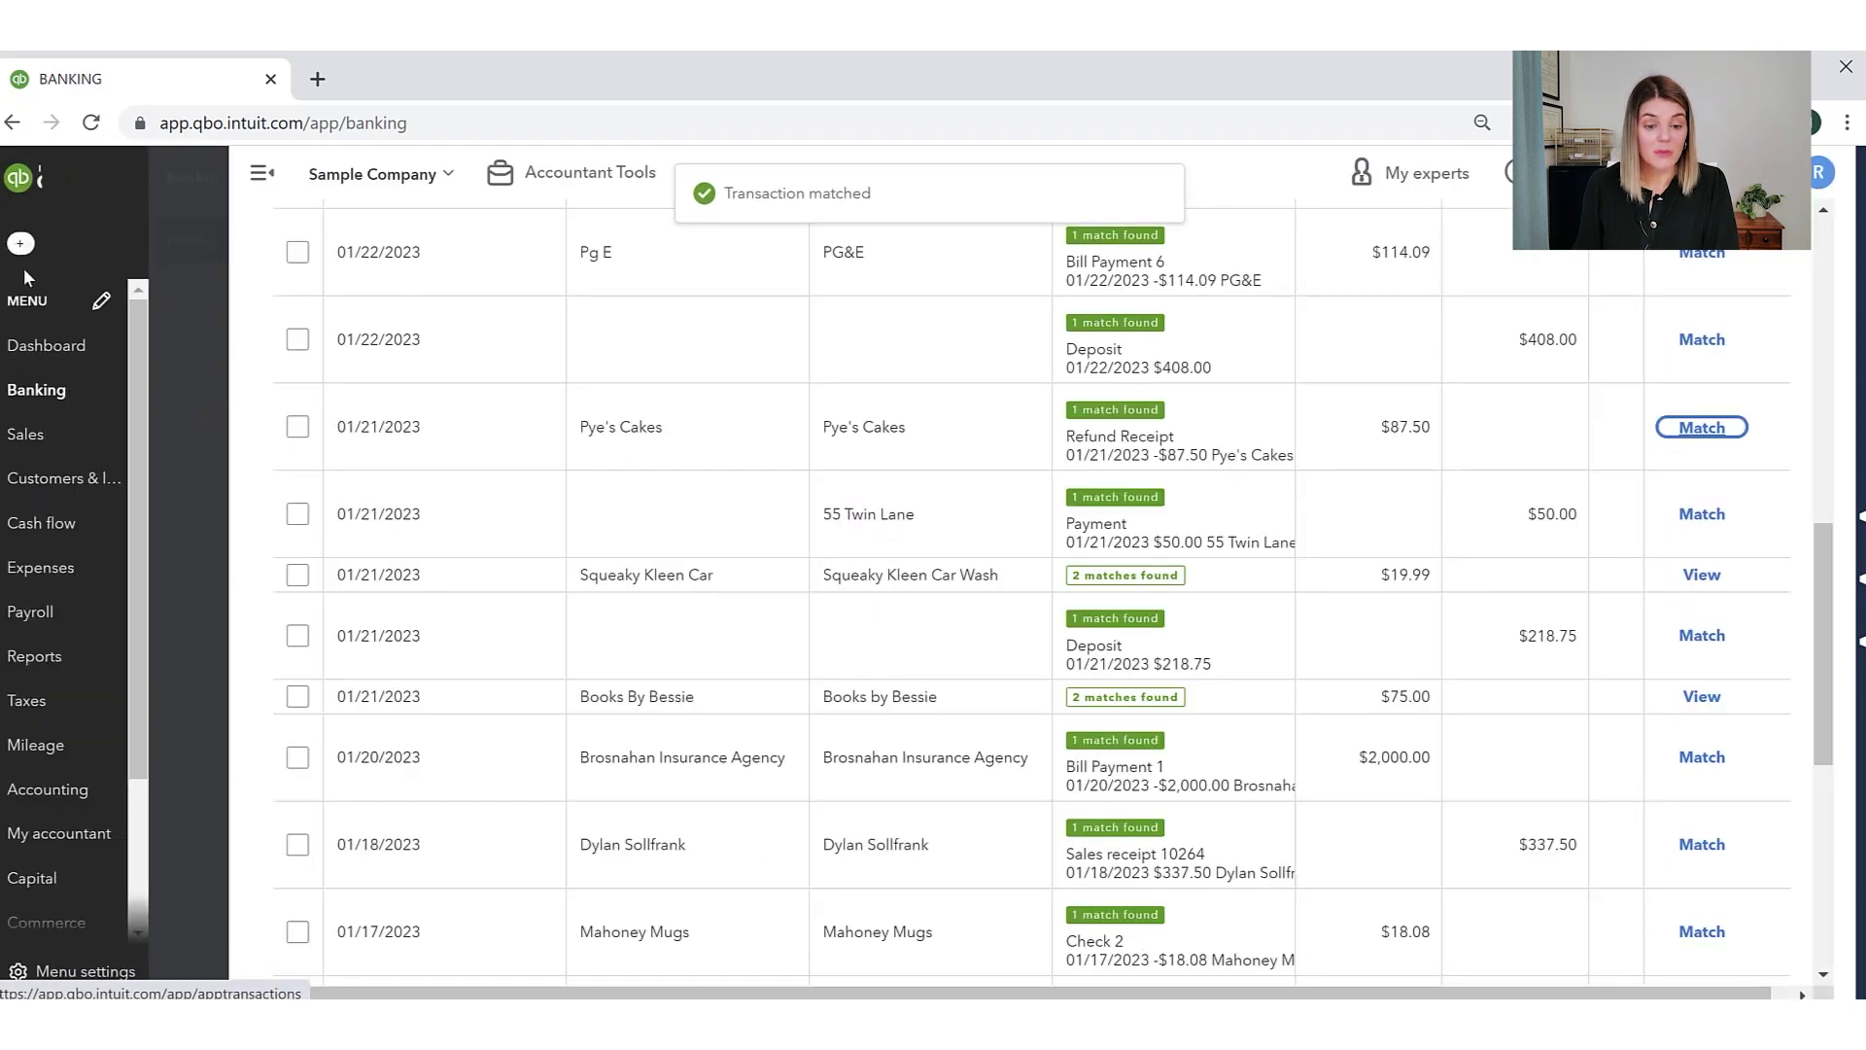
pyautogui.click(34, 656)
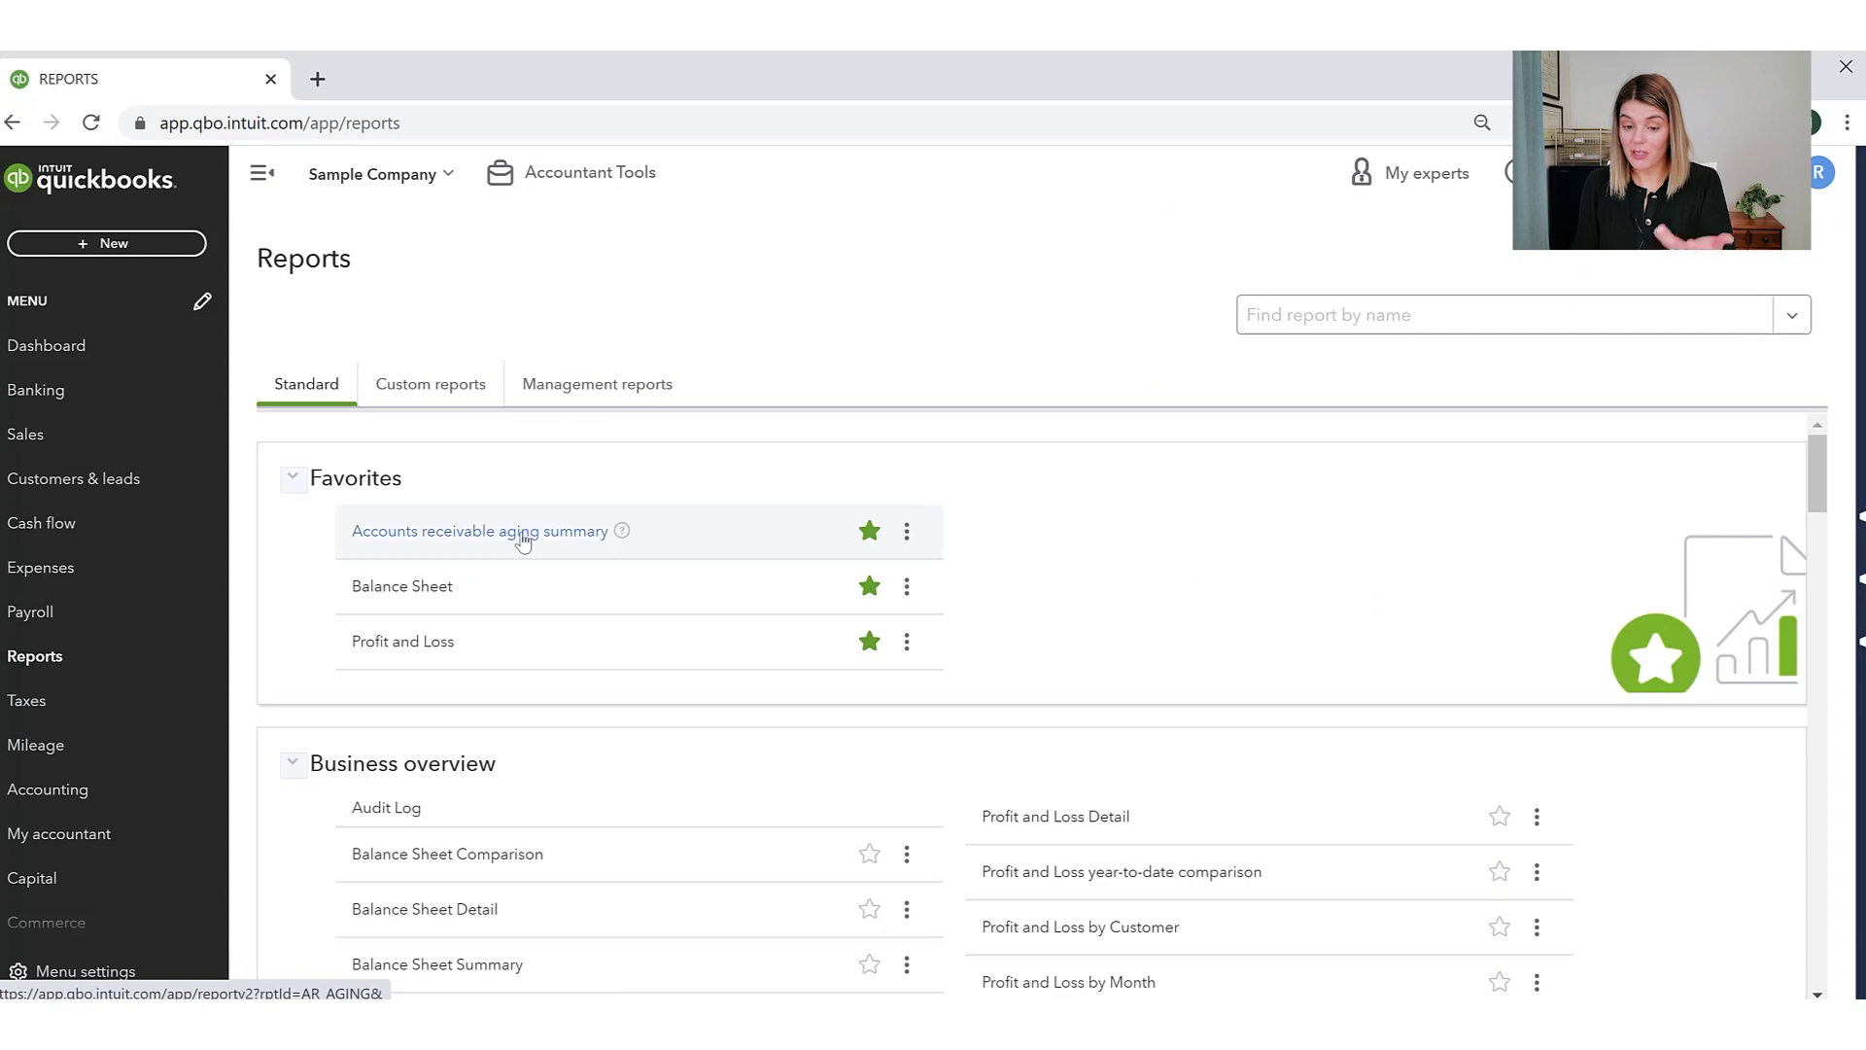
pyautogui.click(523, 541)
pyautogui.scroll(-2, 1125, 439)
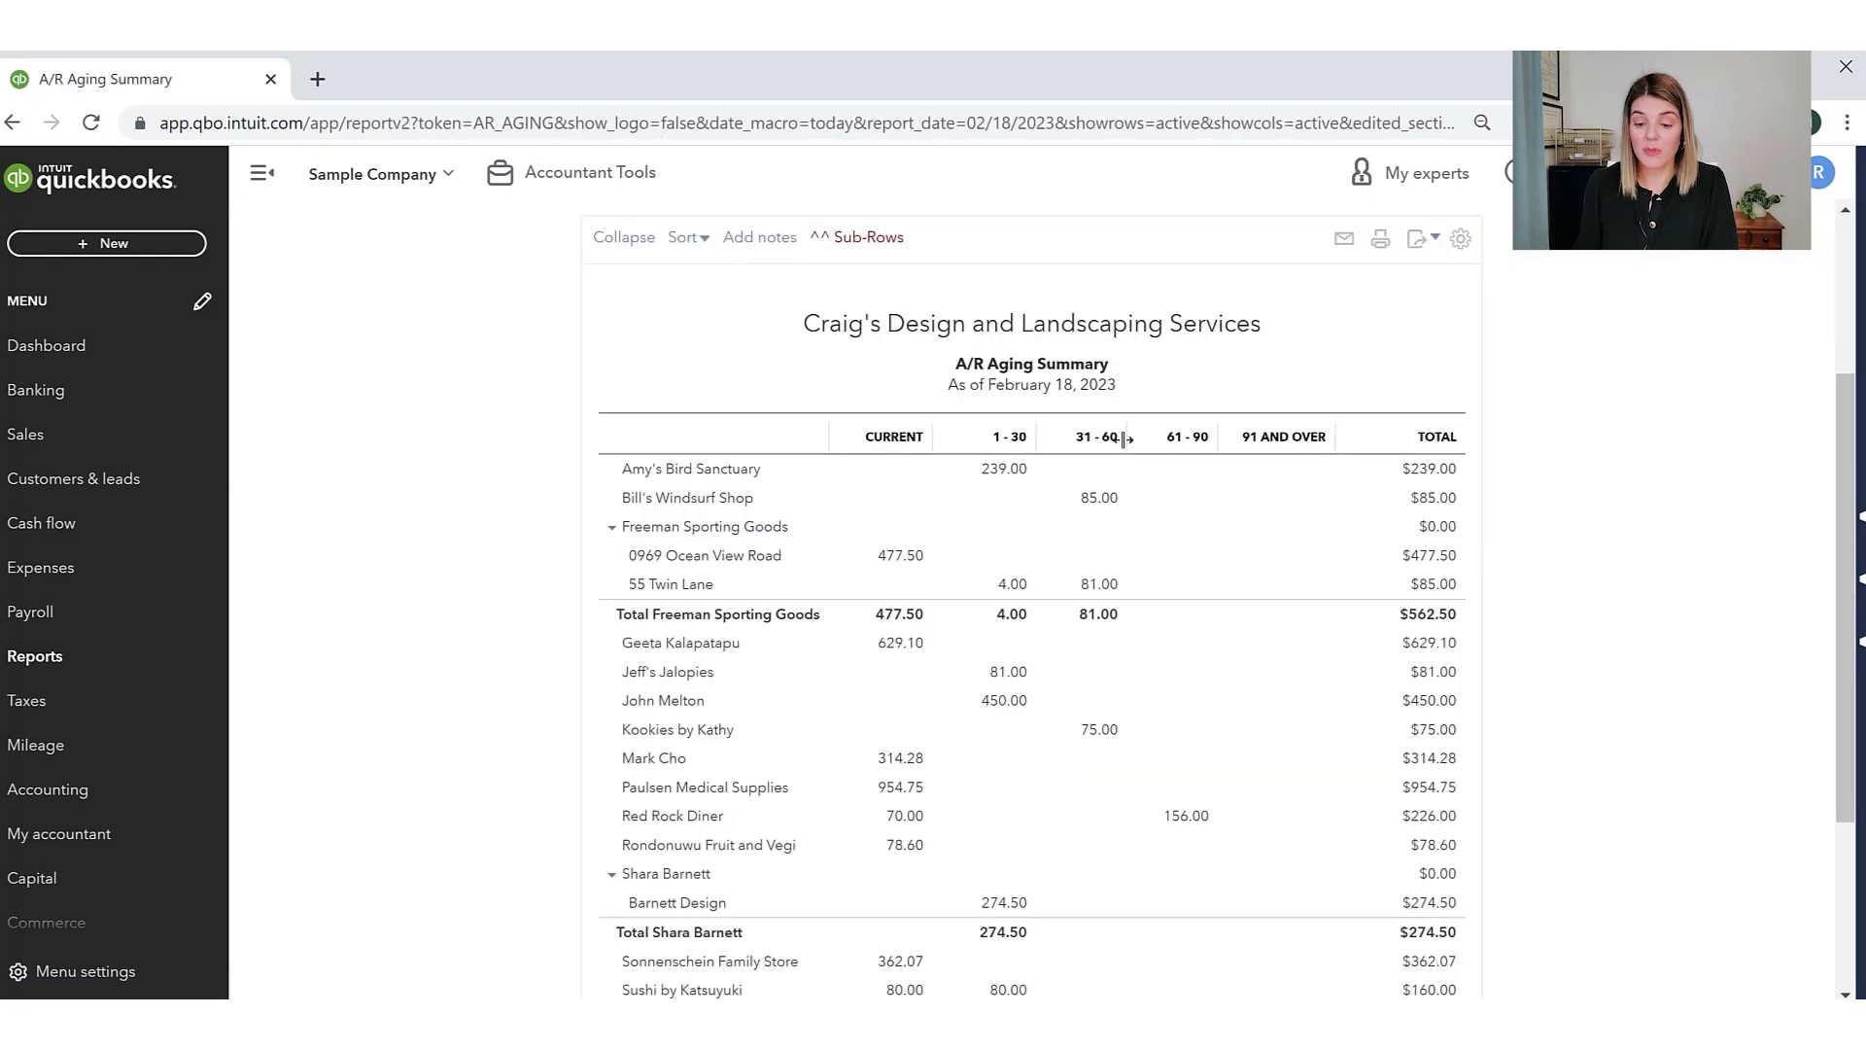
pyautogui.scroll(3, 740, 377)
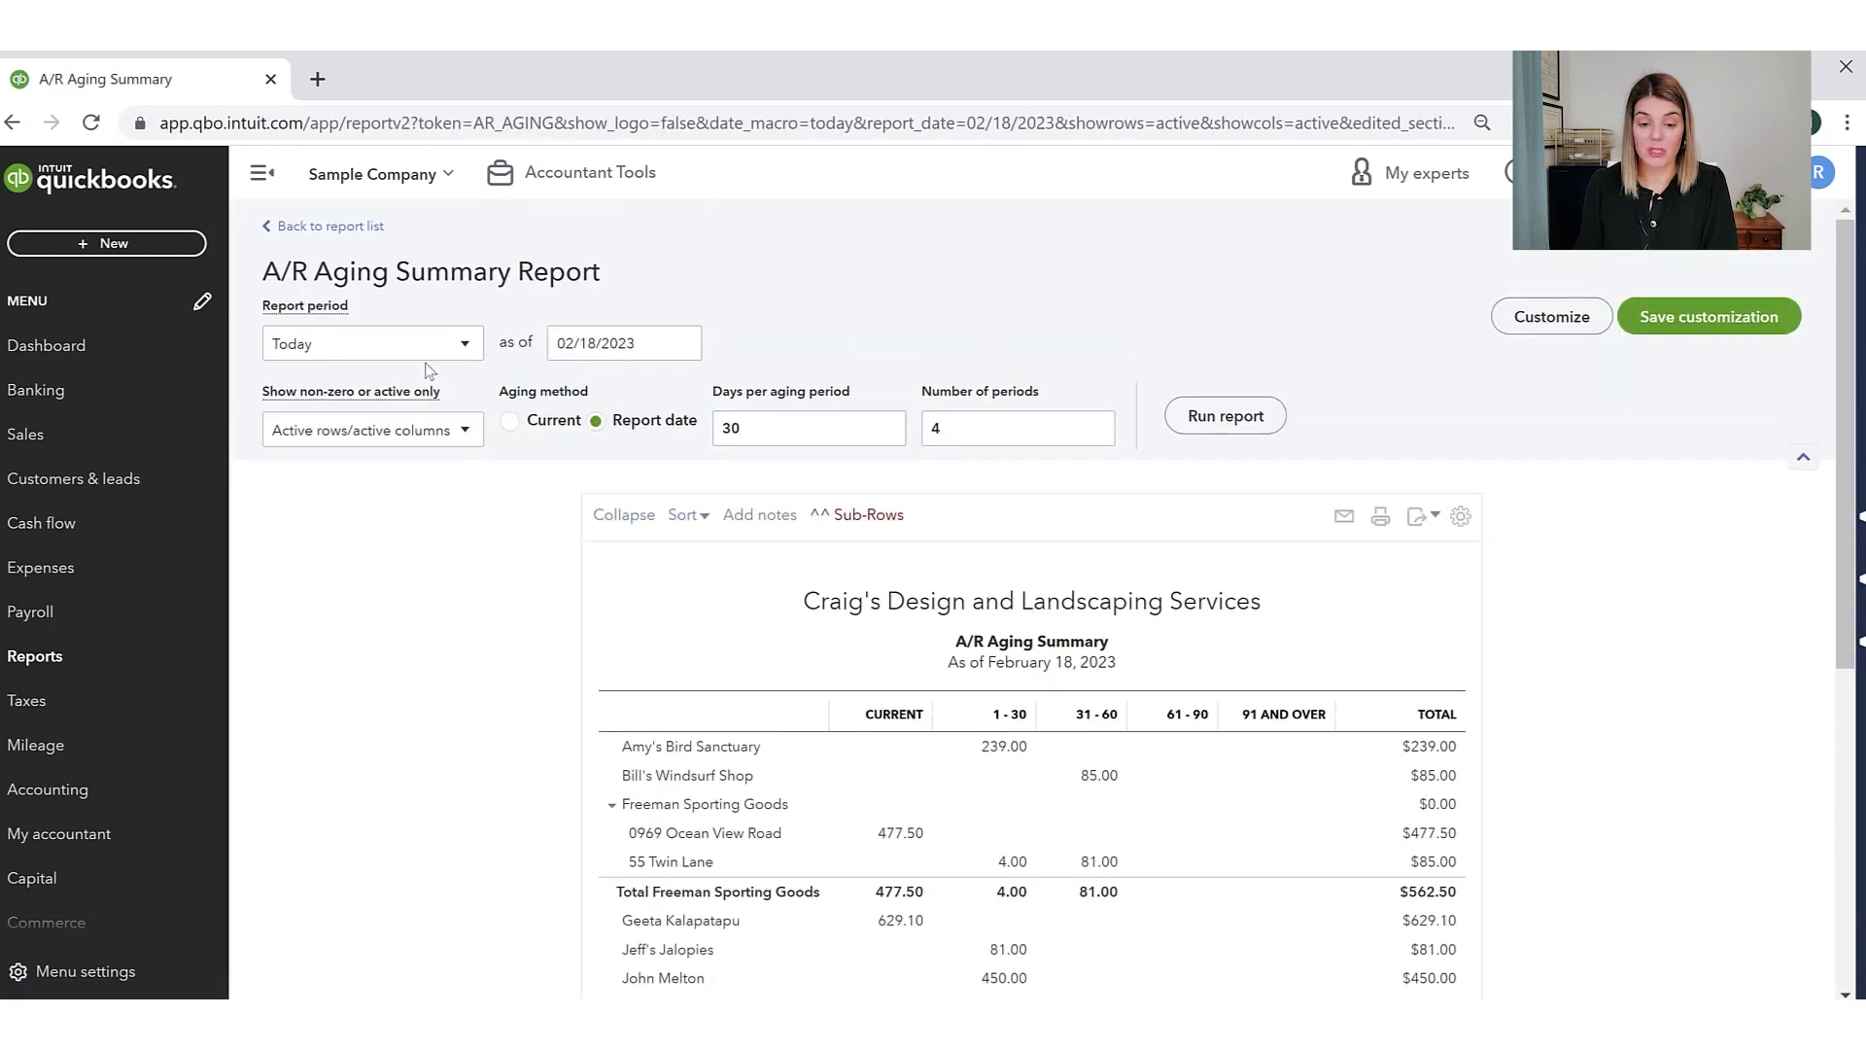
pyautogui.scroll(-5, 425, 371)
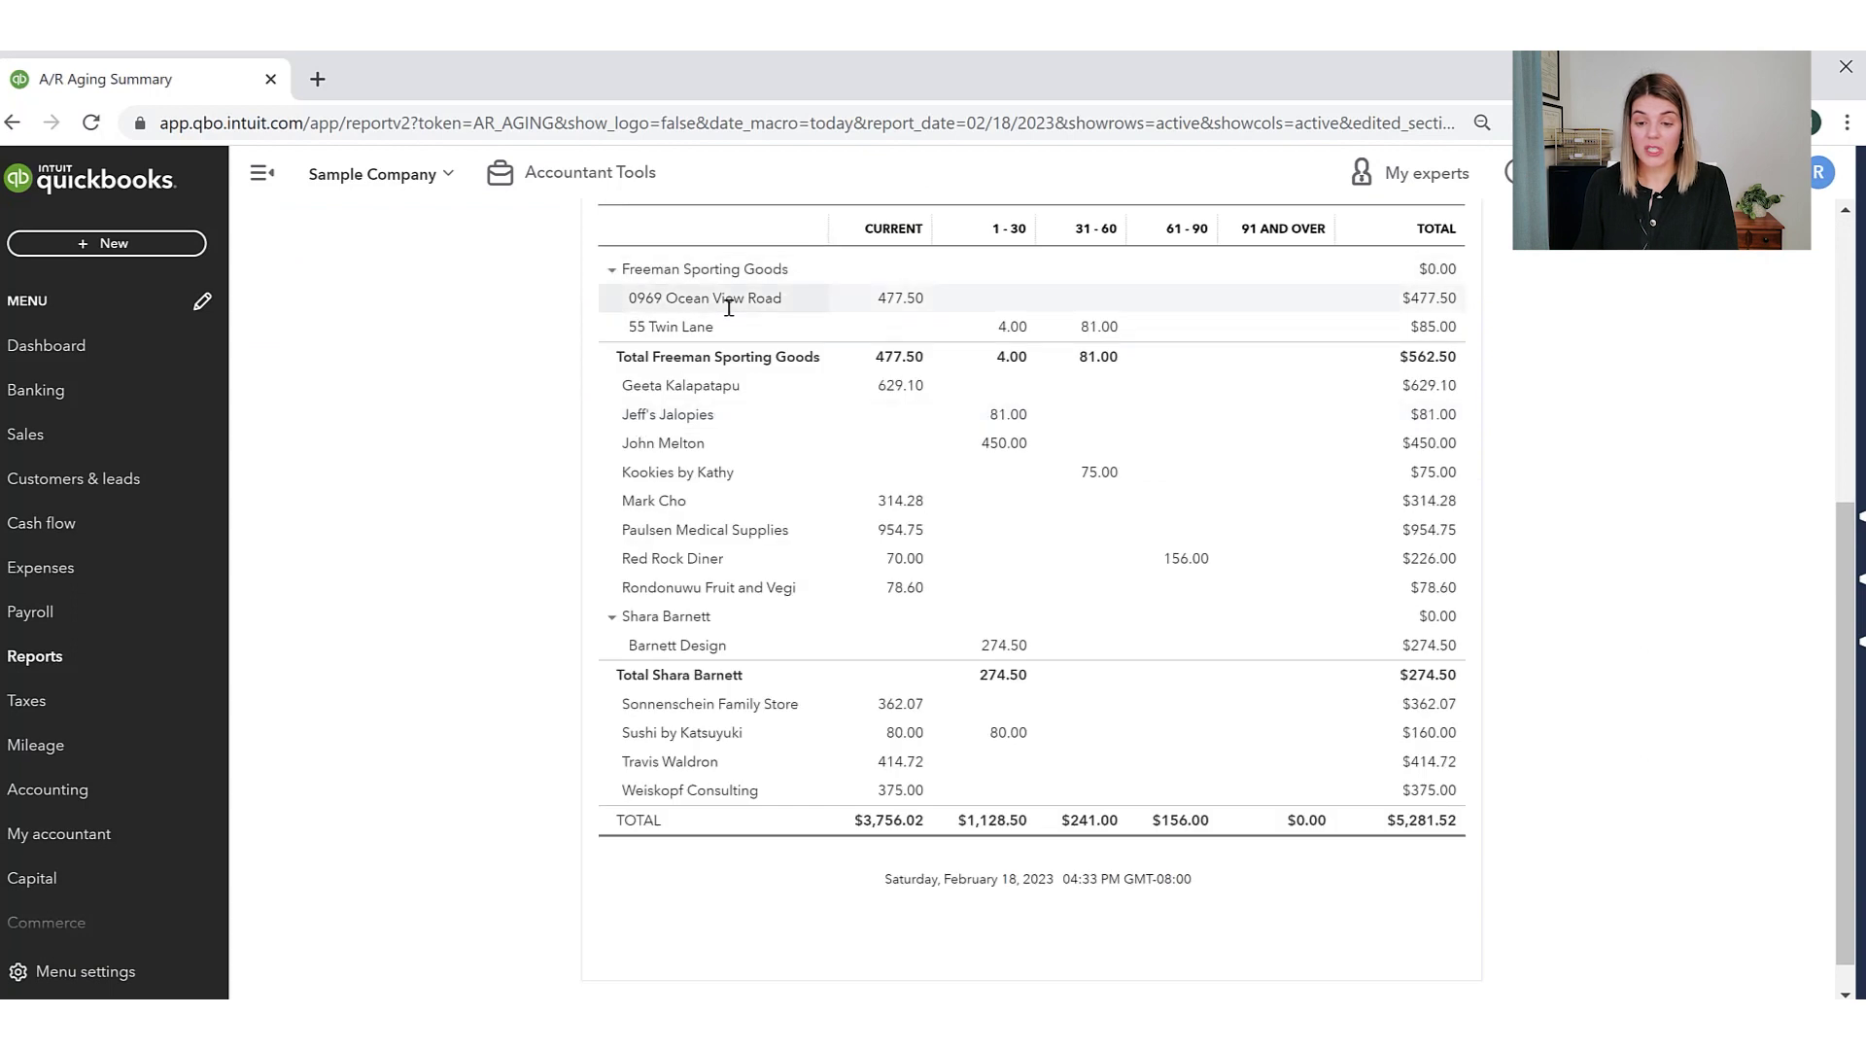